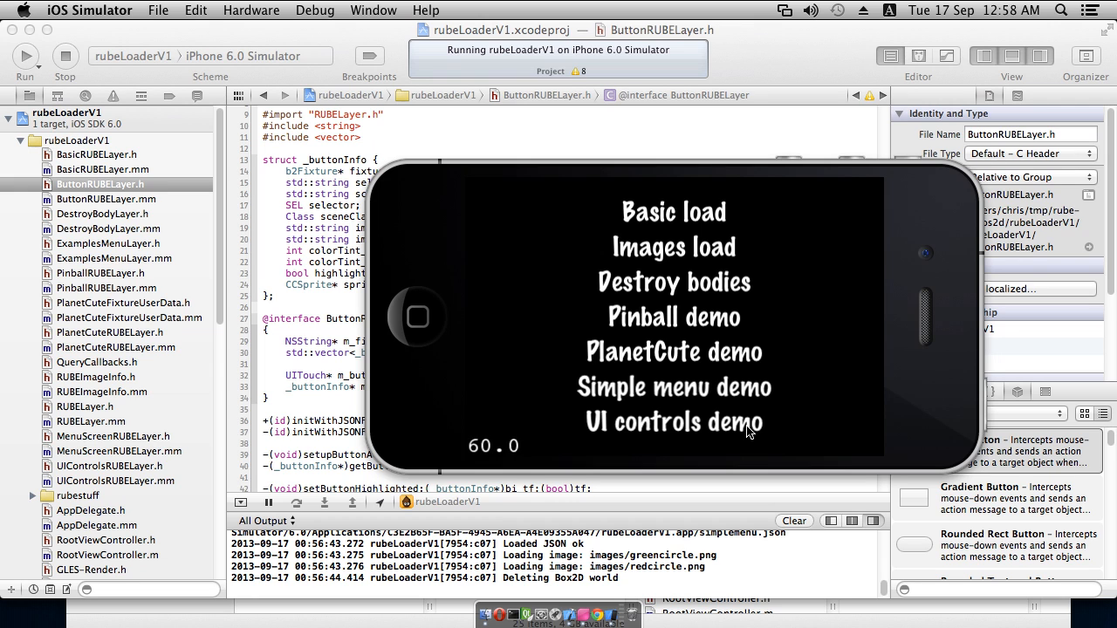
- Run the Simple menu demo twice in the simulator and test its circular button each time
{"action": "left_click", "coordinate": [744, 397]}
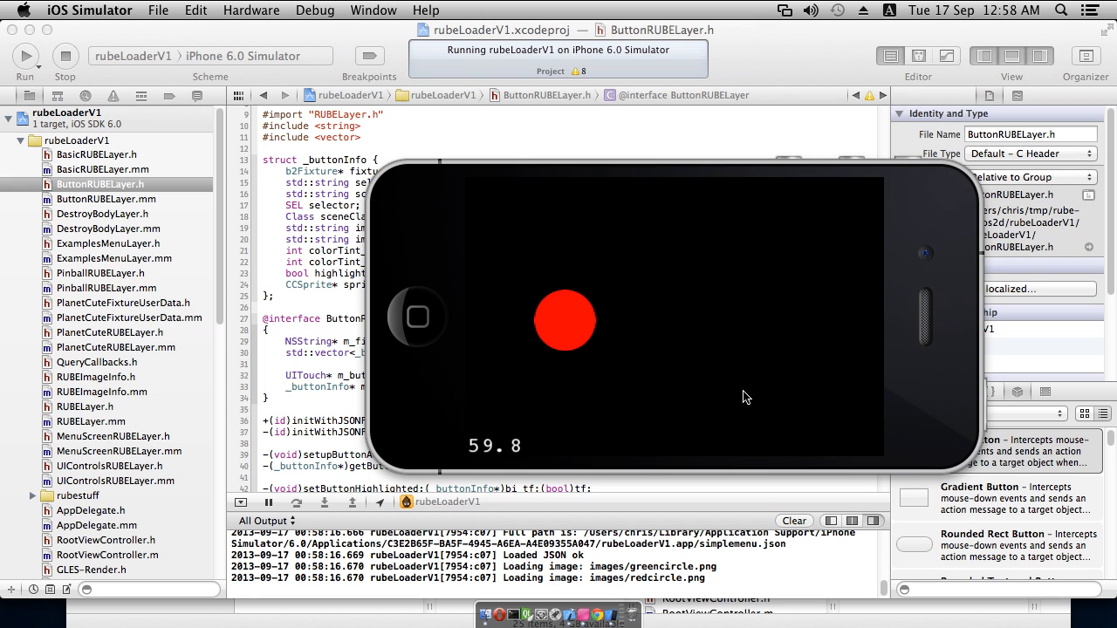
{"action": "left_click", "coordinate": [569, 327]}
{"action": "left_click", "coordinate": [694, 389]}
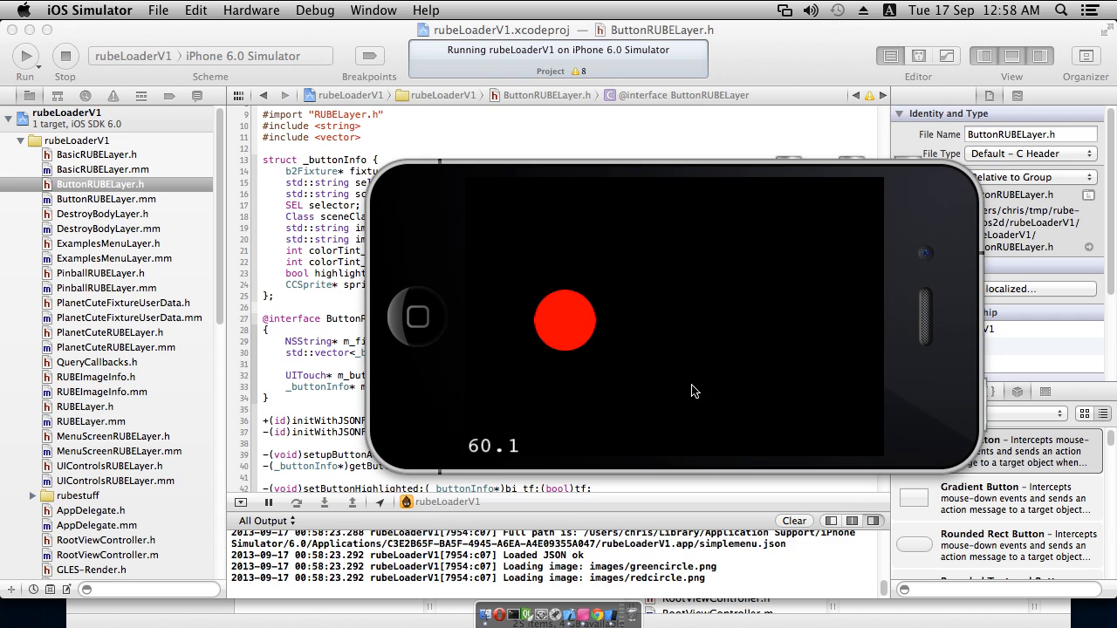
{"action": "left_click", "coordinate": [566, 325]}
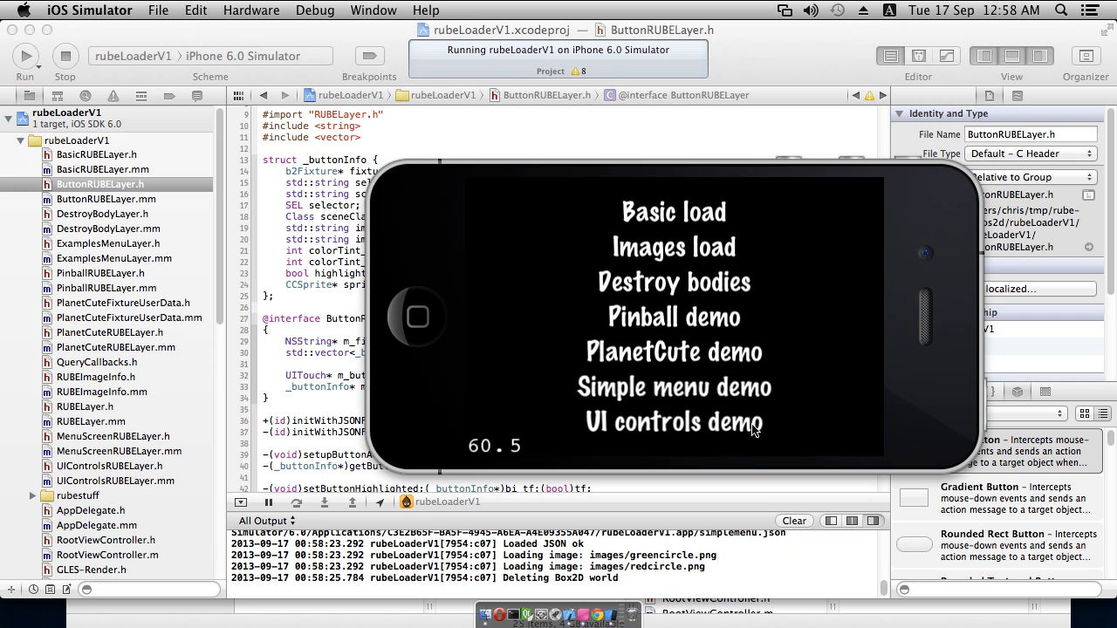
- Run the UI controls demo, test its dial, slider and large circular button, and return to the examples menu with the small circular button
{"action": "left_click", "coordinate": [673, 426]}
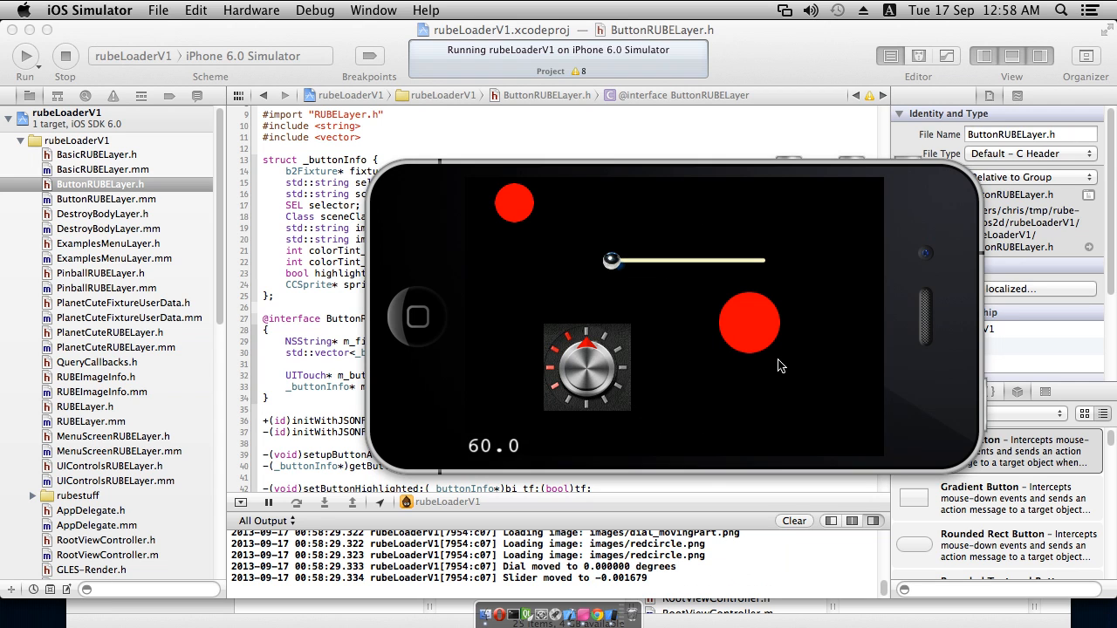
{"action": "left_click_drag", "start_coordinate": [590, 353], "coordinate": [611, 575]}
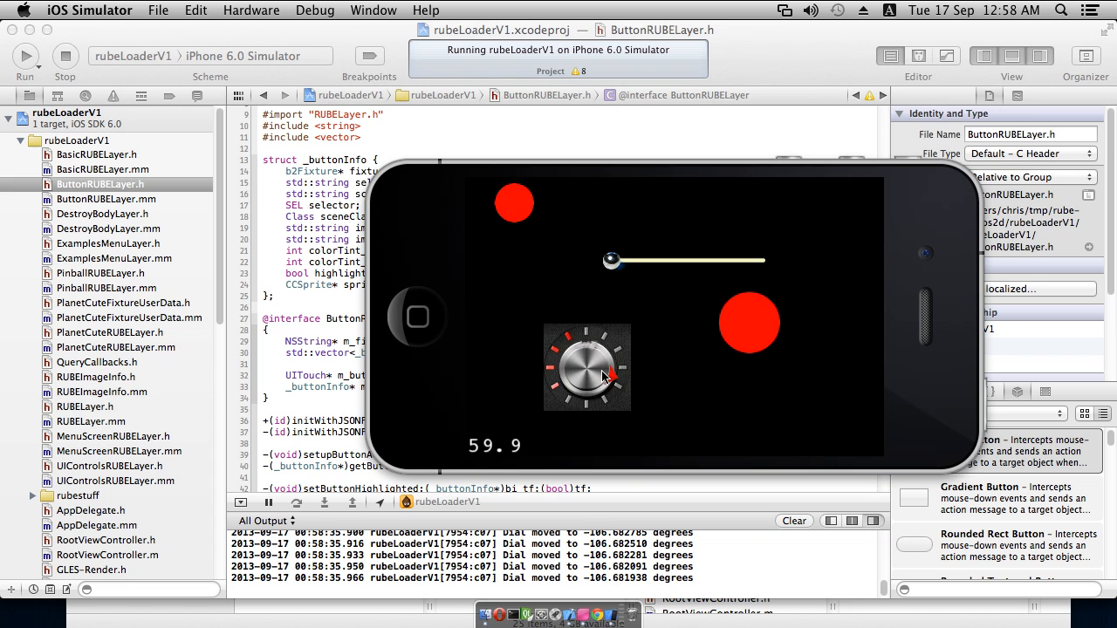
{"action": "left_click_drag", "start_coordinate": [606, 379], "coordinate": [604, 369]}
{"action": "left_click_drag", "start_coordinate": [612, 260], "coordinate": [768, 325]}
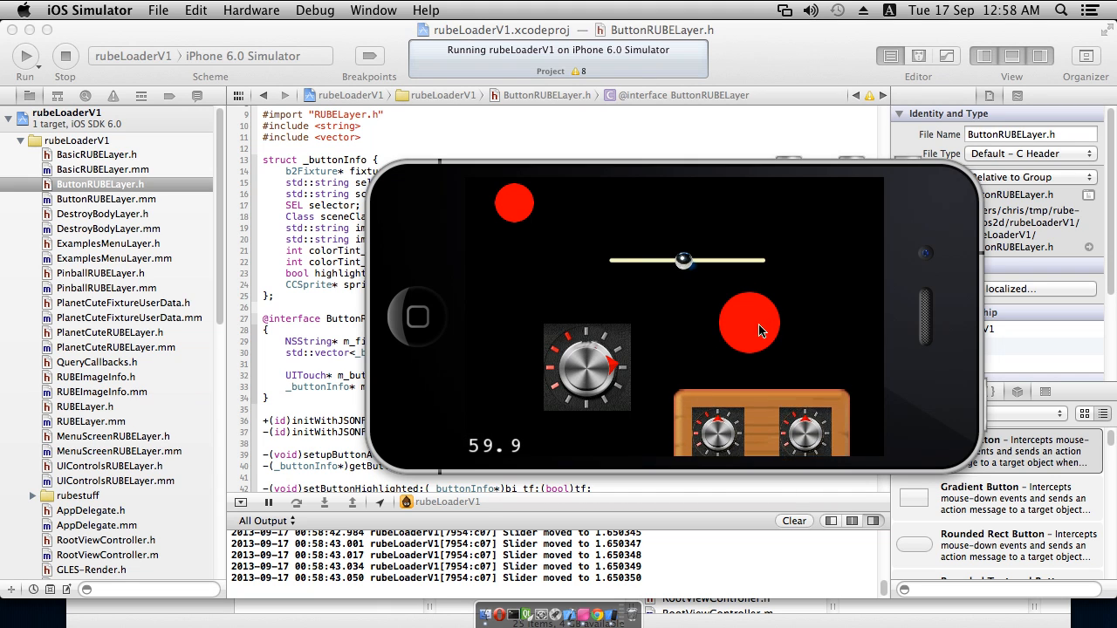
{"action": "left_click", "coordinate": [526, 208]}
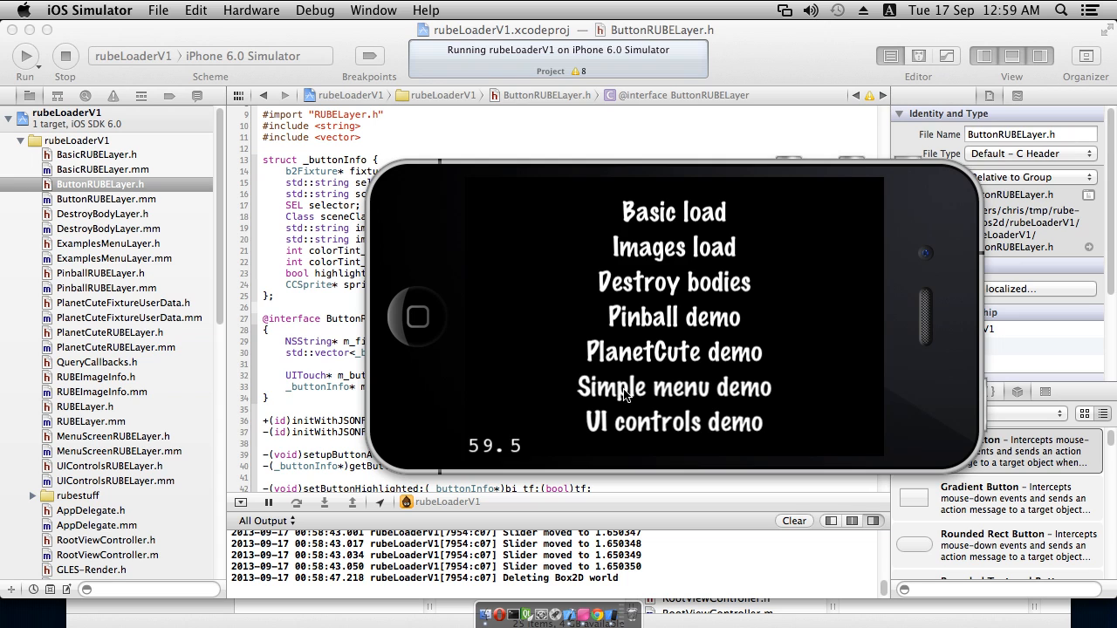
- Reopen the Simple menu demo, switch to R.U.B.E and load simplemenu.rube from the project's Resources folder
{"action": "left_click", "coordinate": [681, 391]}
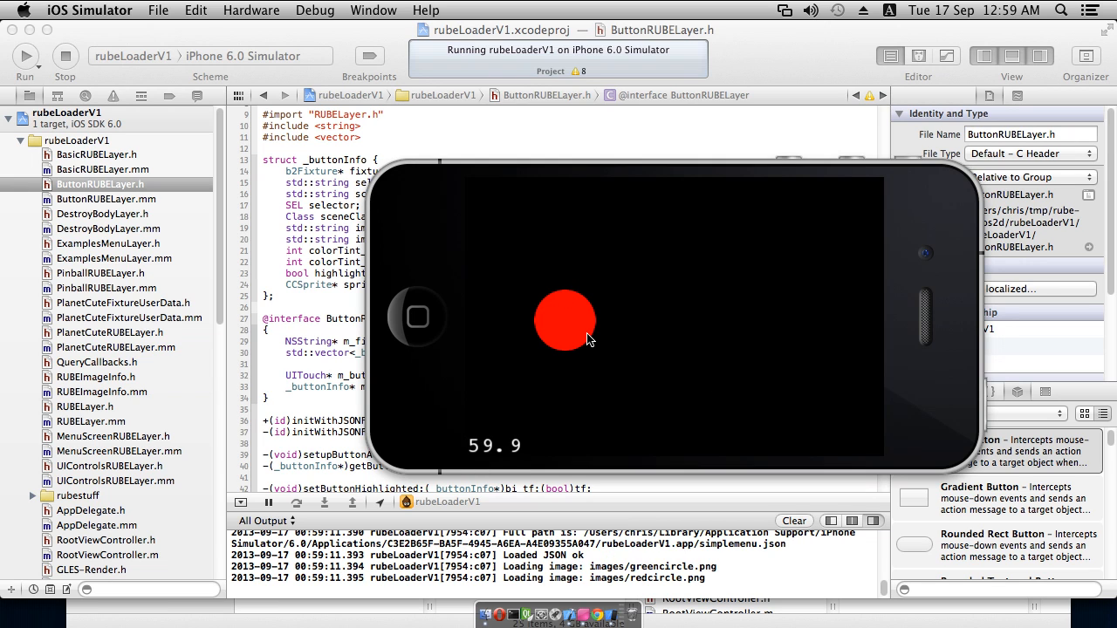
{"action": "left_click", "coordinate": [583, 616]}
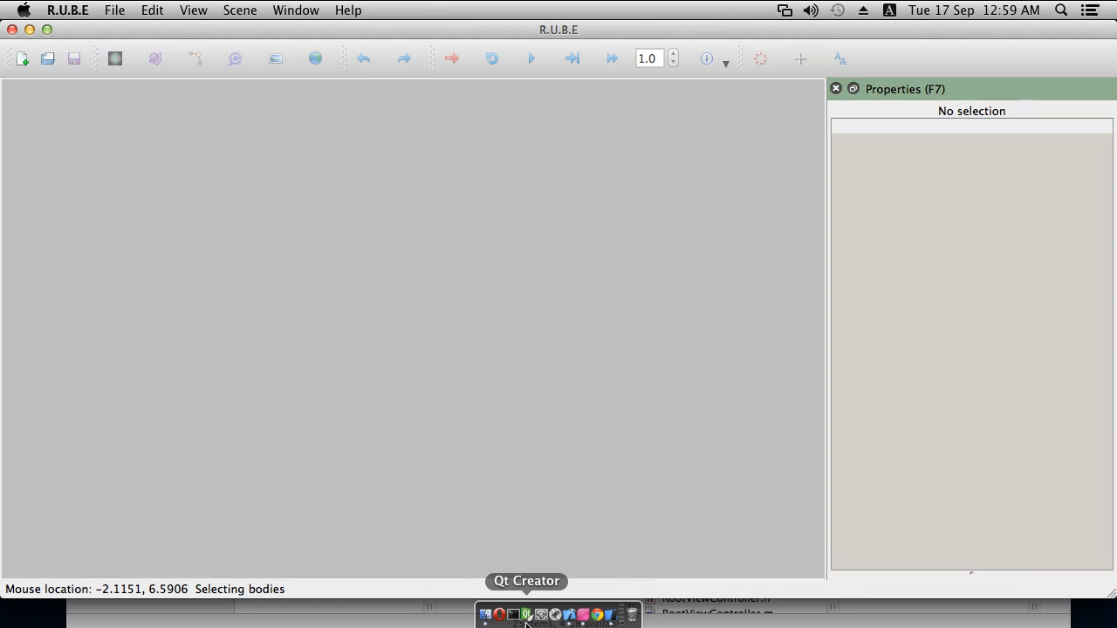
{"action": "left_click", "coordinate": [487, 616]}
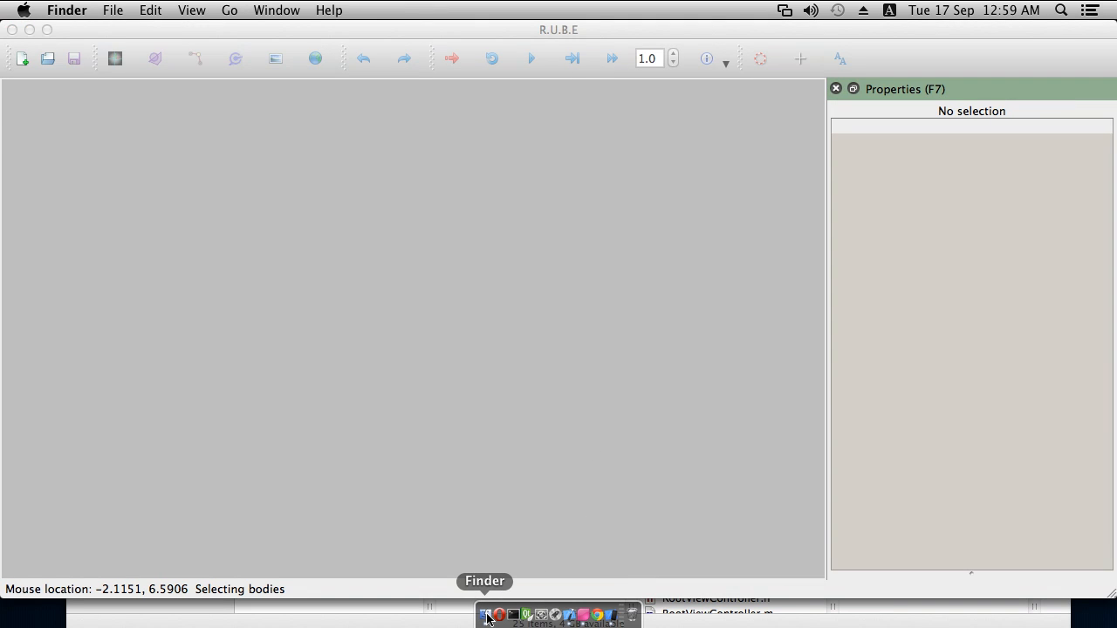
{"action": "left_click", "coordinate": [486, 616]}
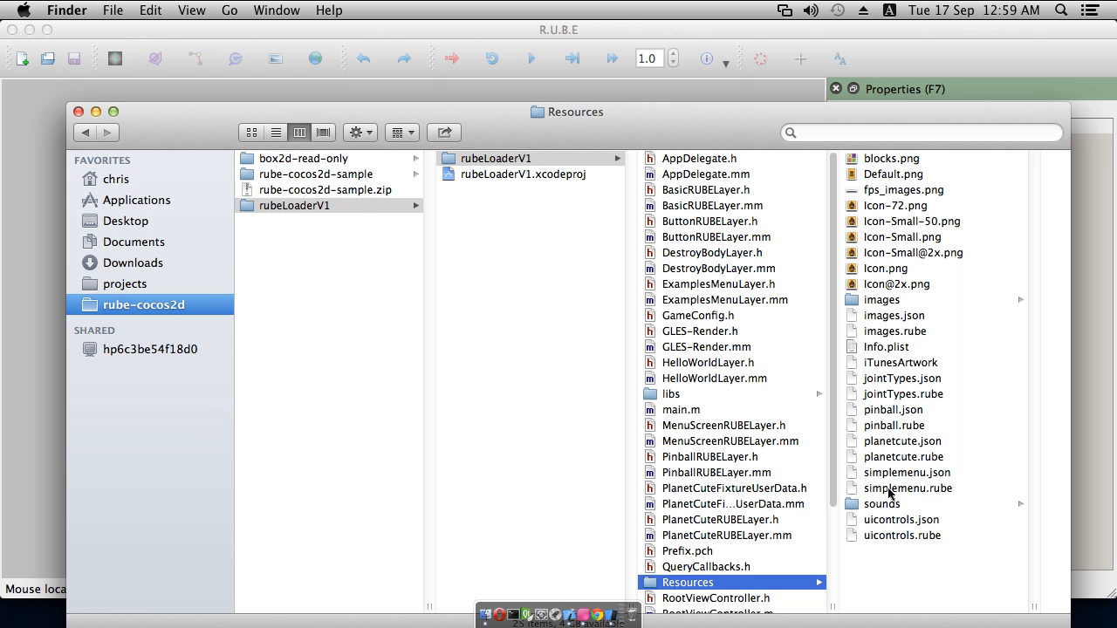
{"action": "left_click_drag", "start_coordinate": [914, 493], "coordinate": [35, 441]}
{"action": "left_click", "coordinate": [35, 441]}
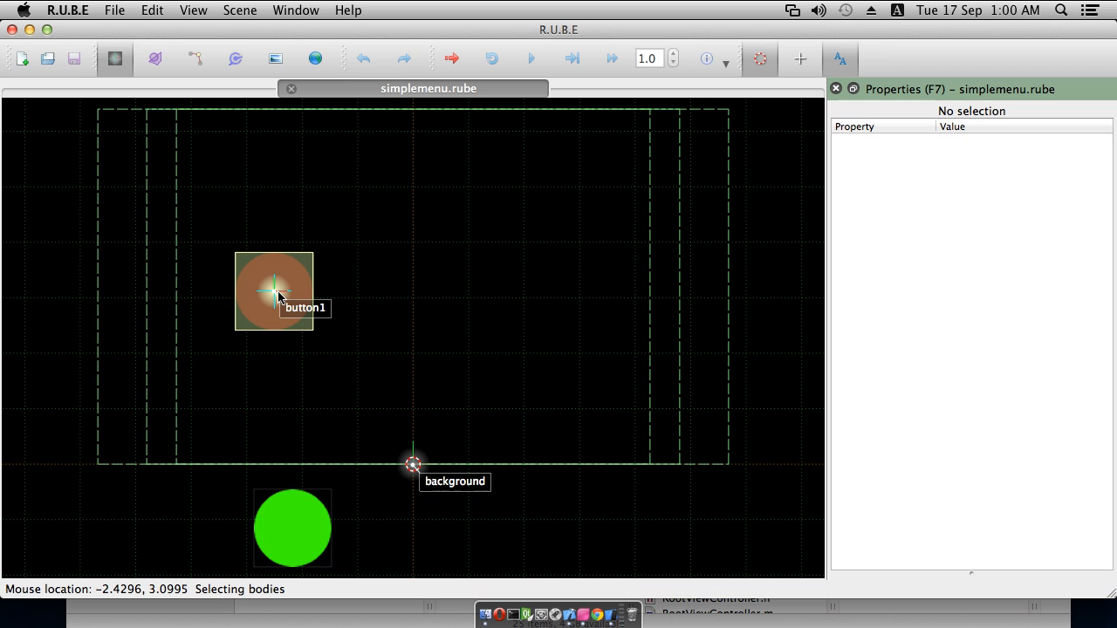
- Try moving the button1 body to about (0.36, 4.22) and undo the move
{"action": "mouse_move", "coordinate": [278, 296]}
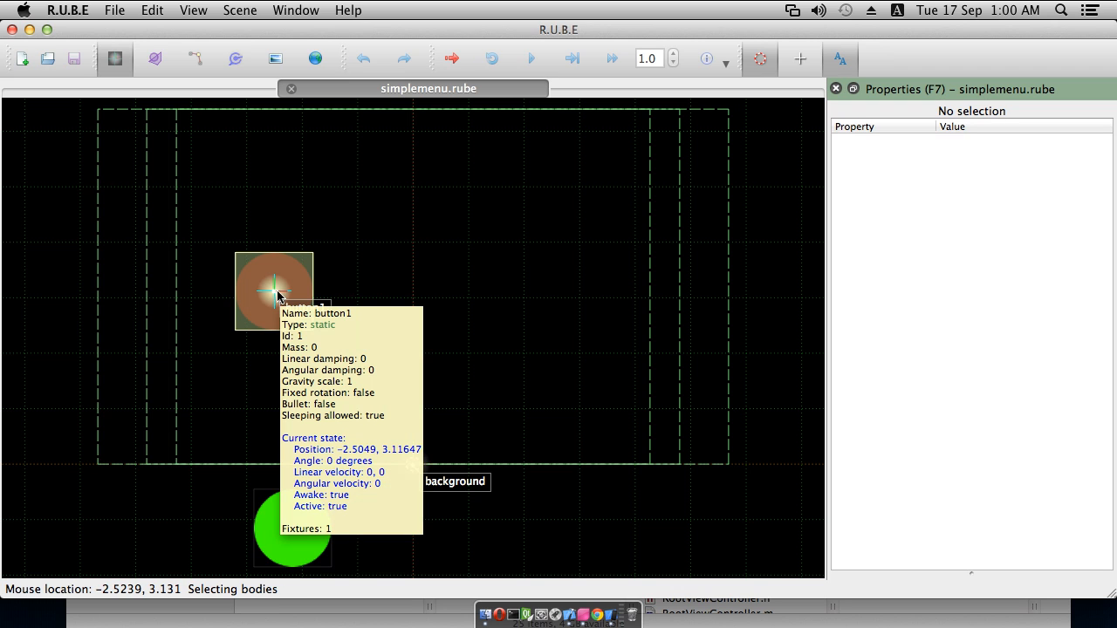
{"action": "left_click", "coordinate": [274, 291]}
{"action": "key", "text": "shift+d"}
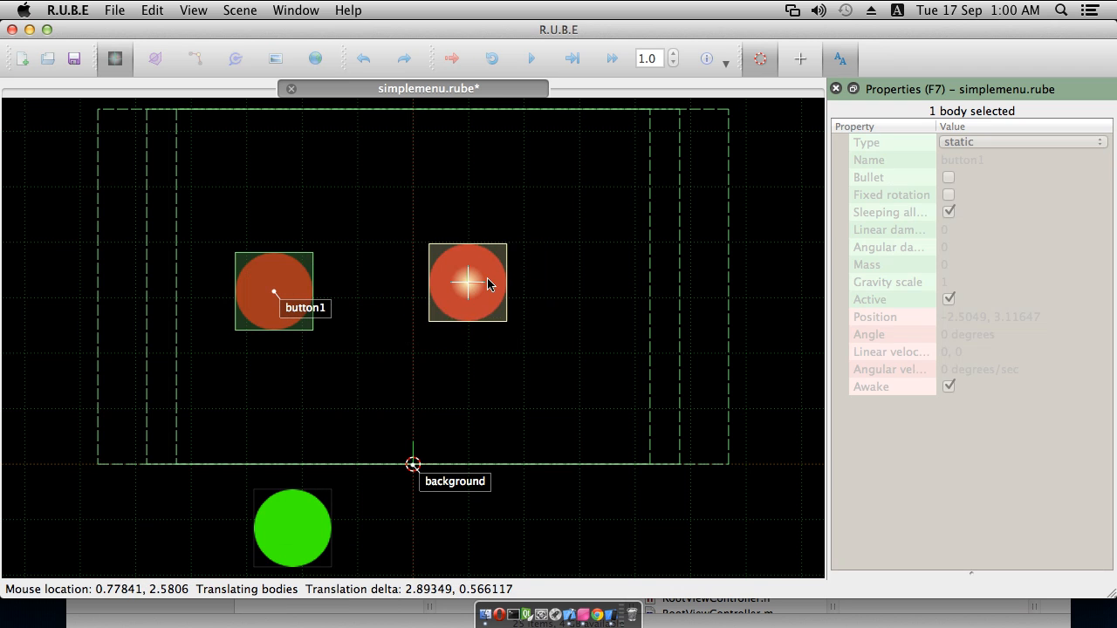
{"action": "left_click", "coordinate": [454, 297]}
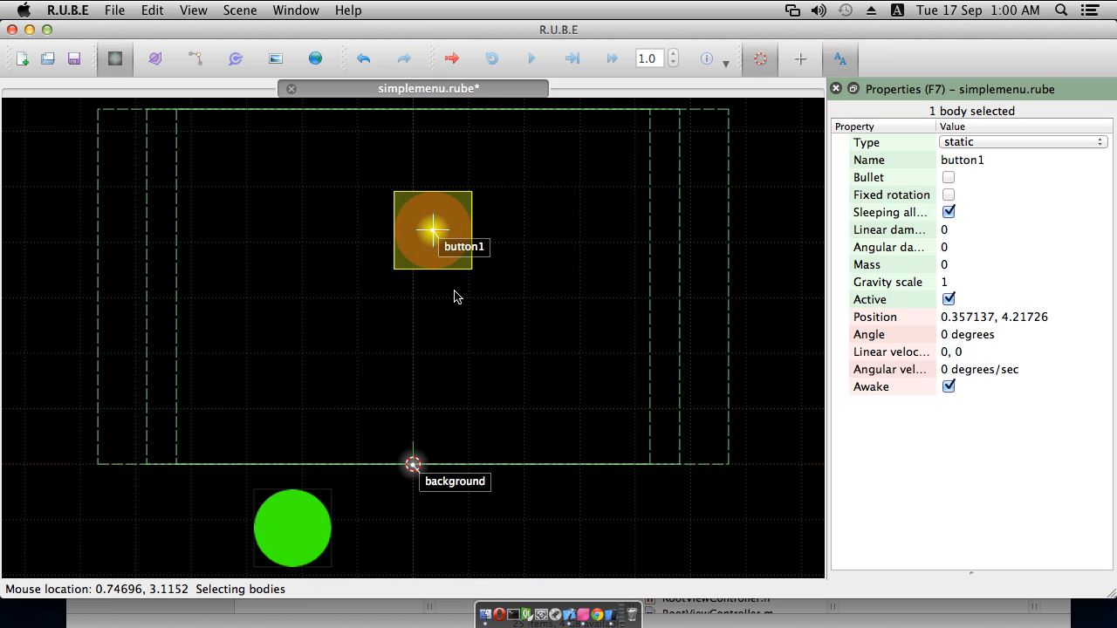
{"action": "key", "text": "ctrl+z"}
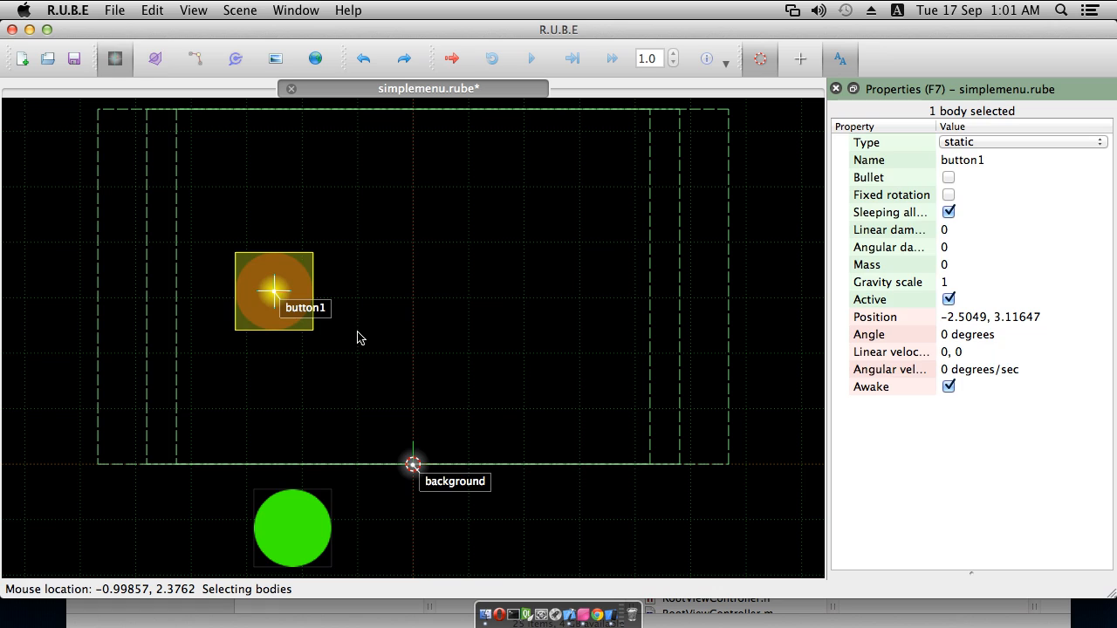
- Select the fixture of button1, widen the property name column and examine its Action and Screen change custom properties
{"action": "key", "text": "Tab"}
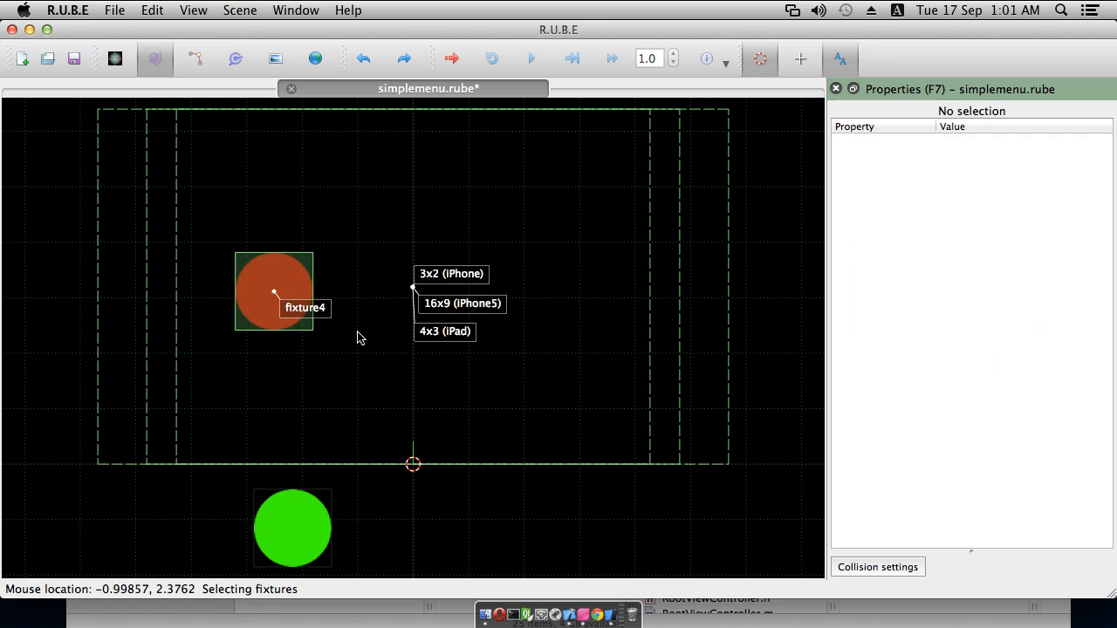
{"action": "left_click", "coordinate": [306, 329]}
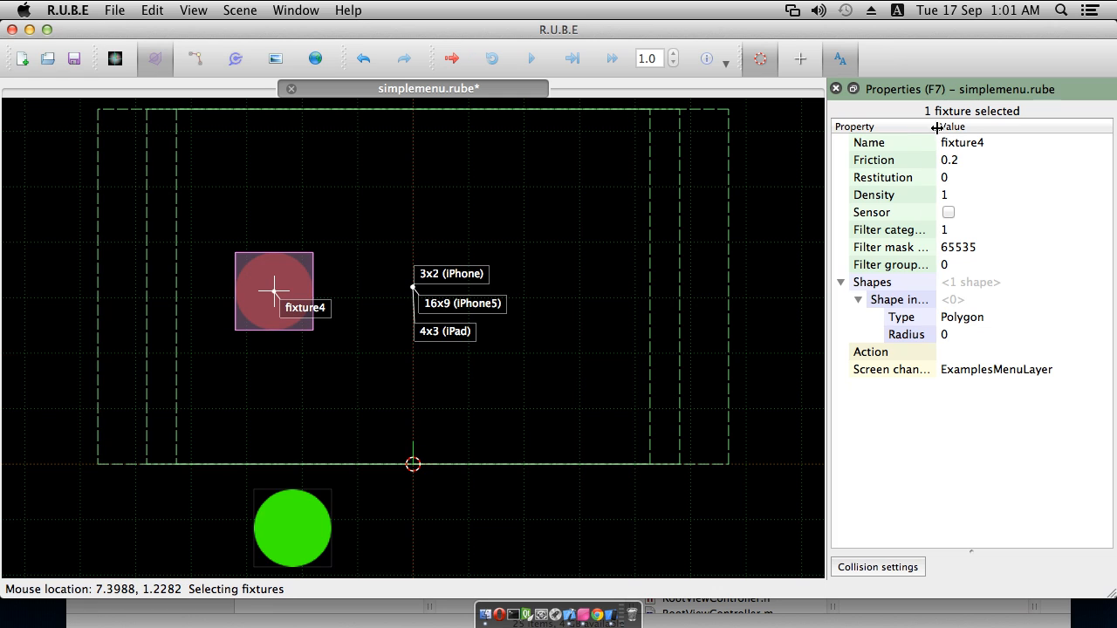
{"action": "left_click_drag", "start_coordinate": [946, 127], "coordinate": [948, 129]}
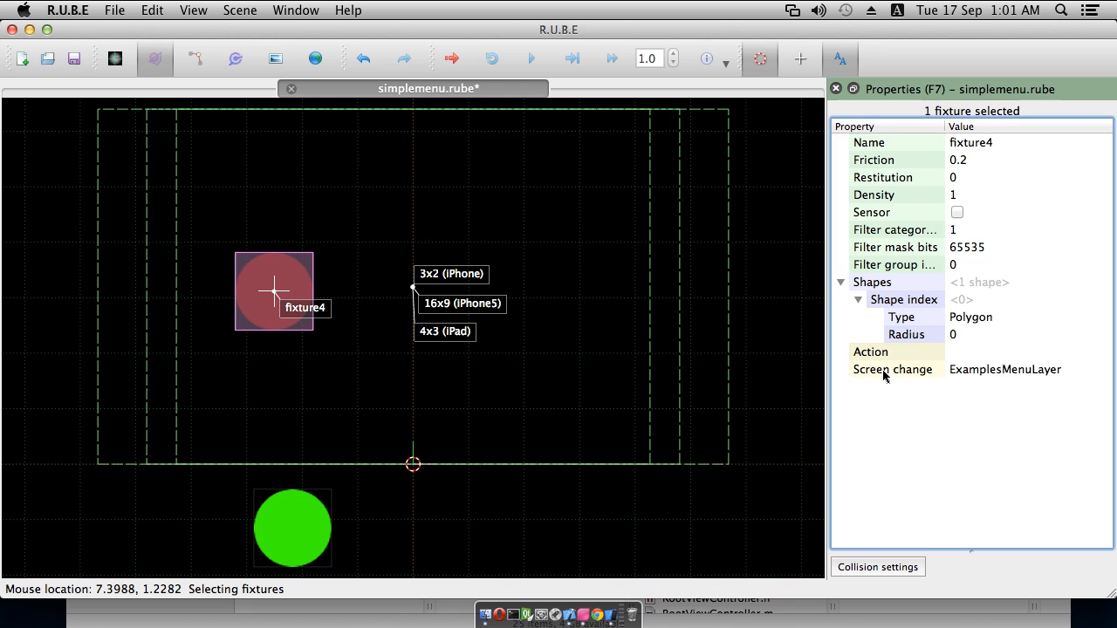
{"action": "mouse_move", "coordinate": [908, 376]}
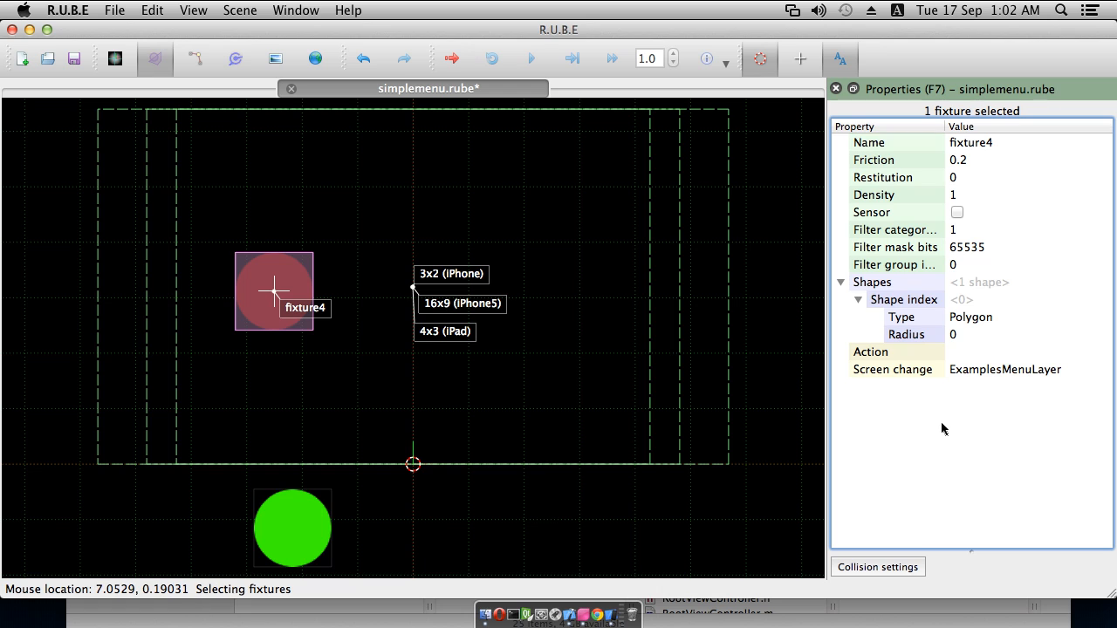
{"action": "left_click", "coordinate": [972, 352]}
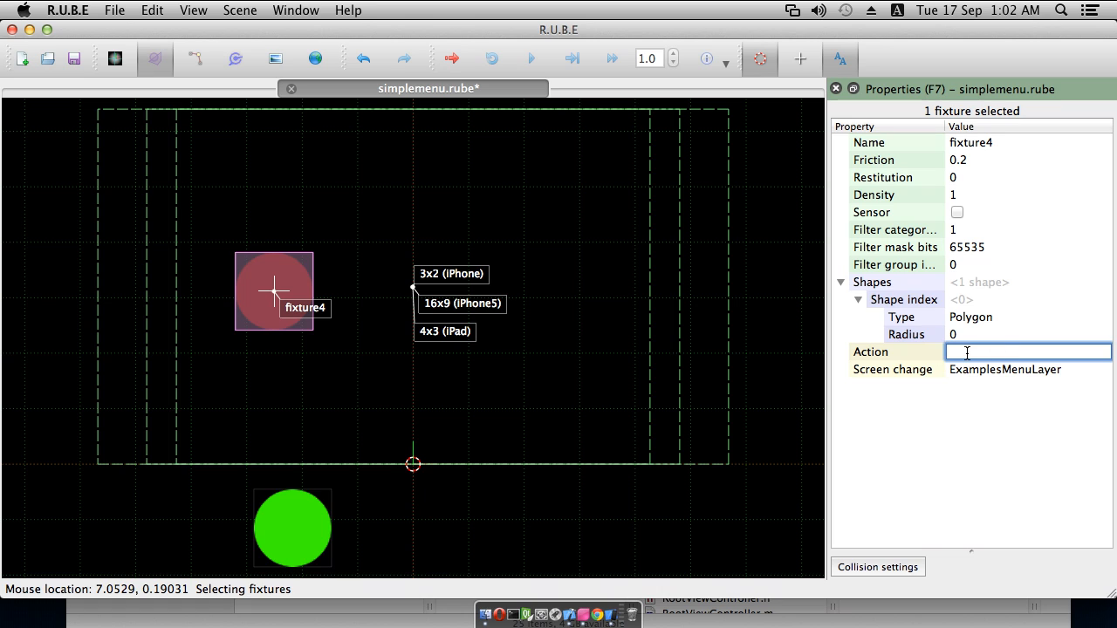
{"action": "left_click", "coordinate": [916, 403]}
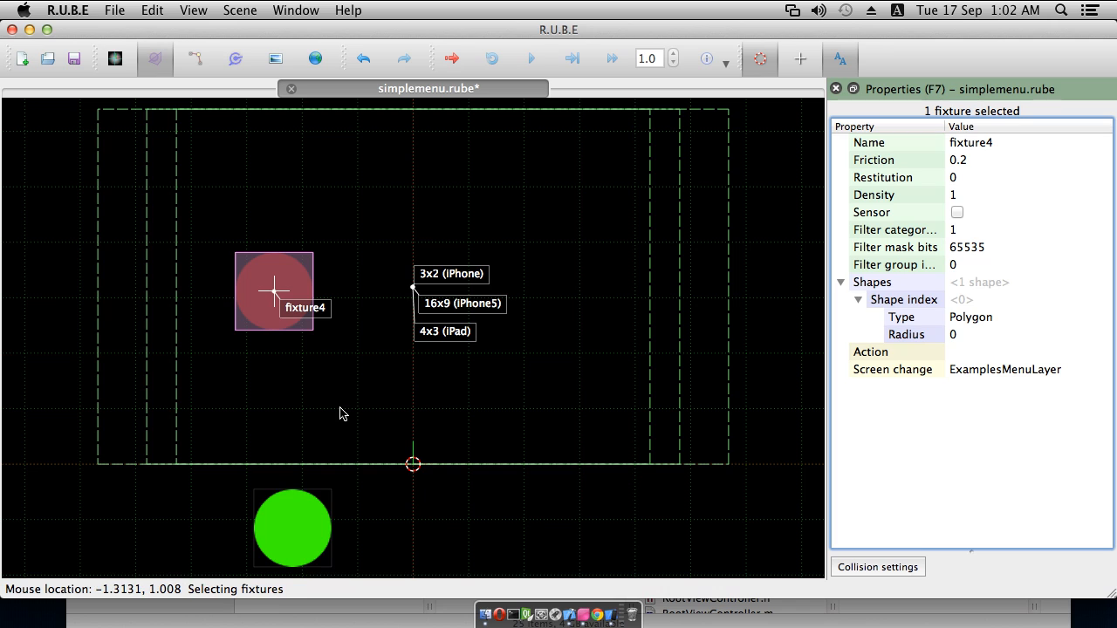
- Inspect the green button1_hover image, then switch to iOS Simulator and test the button's highlight by moving the touch on and off it
{"action": "key", "text": "i"}
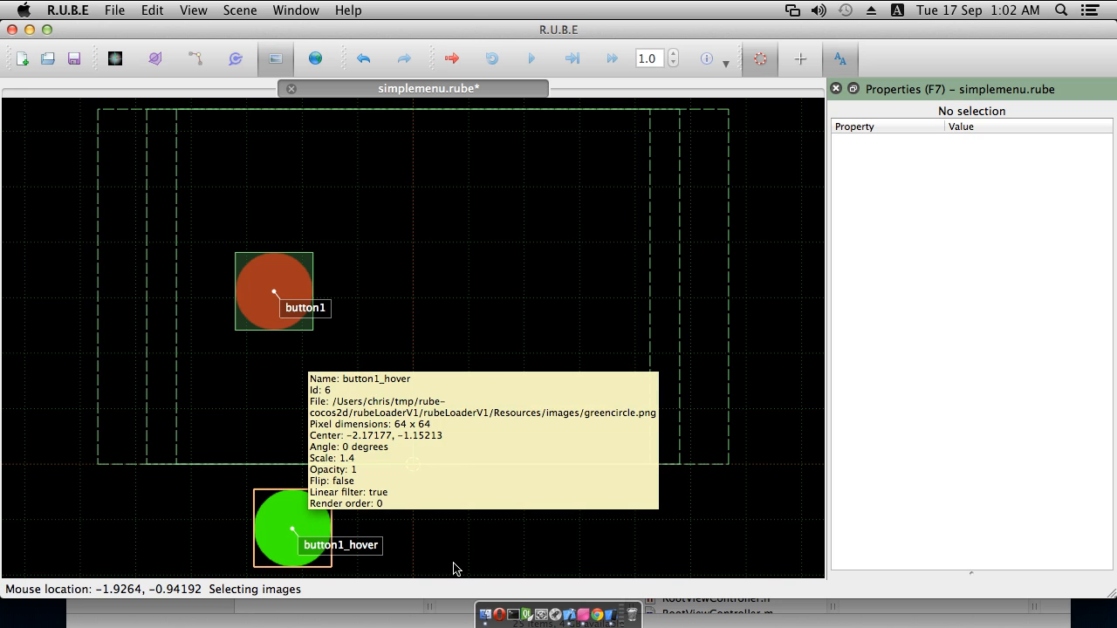
{"action": "left_click", "coordinate": [611, 615]}
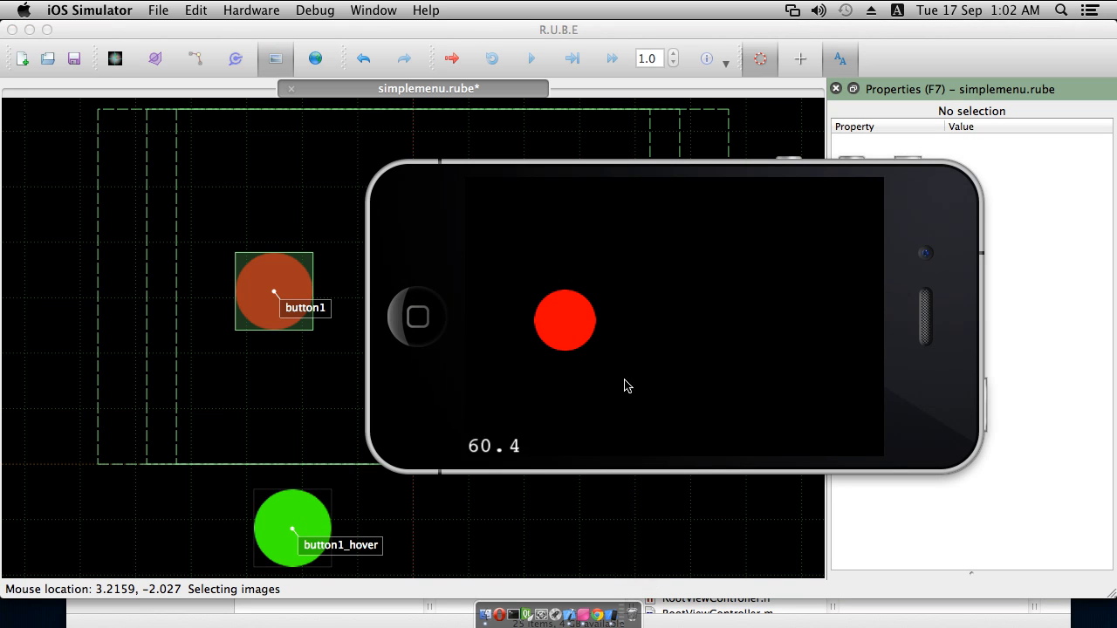
{"action": "left_click", "coordinate": [578, 322]}
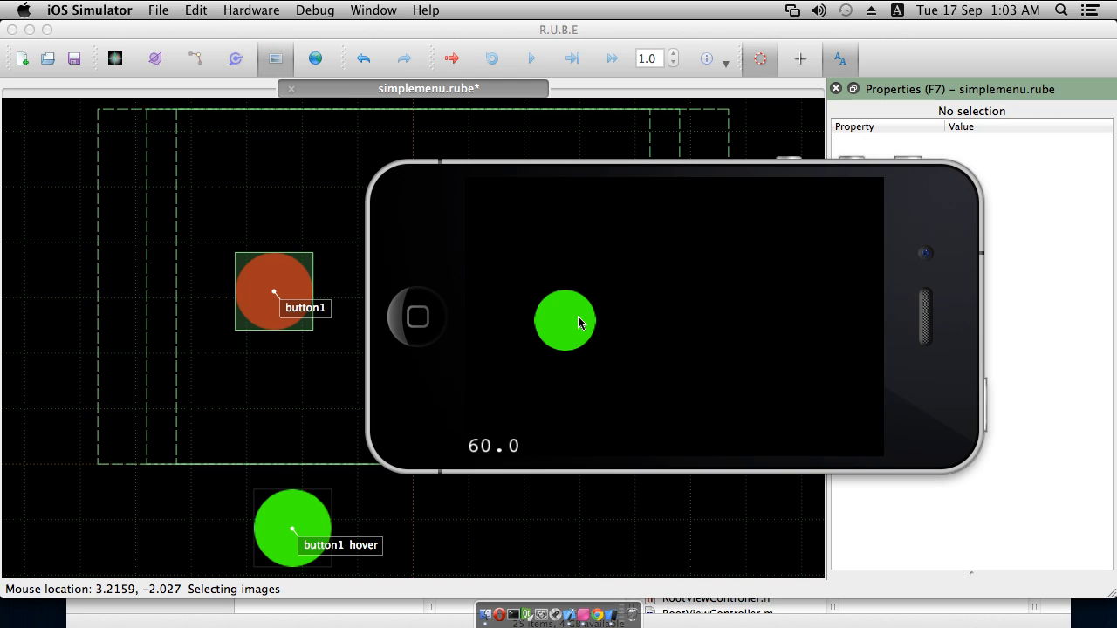
{"action": "left_click_drag", "start_coordinate": [577, 322], "coordinate": [610, 325]}
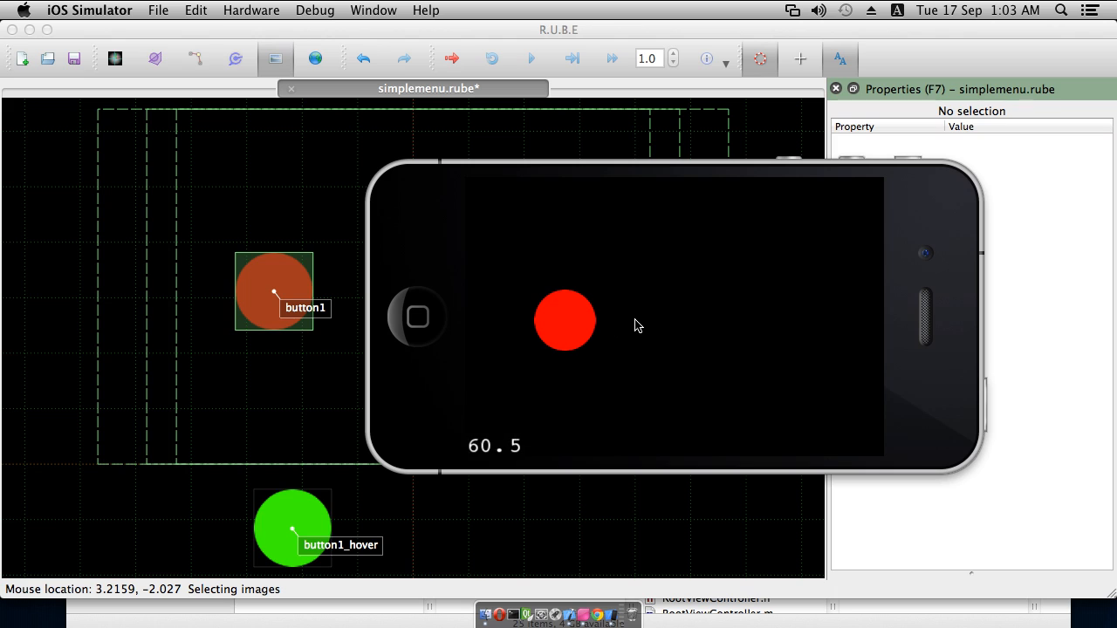
{"action": "left_click_drag", "start_coordinate": [635, 326], "coordinate": [575, 327]}
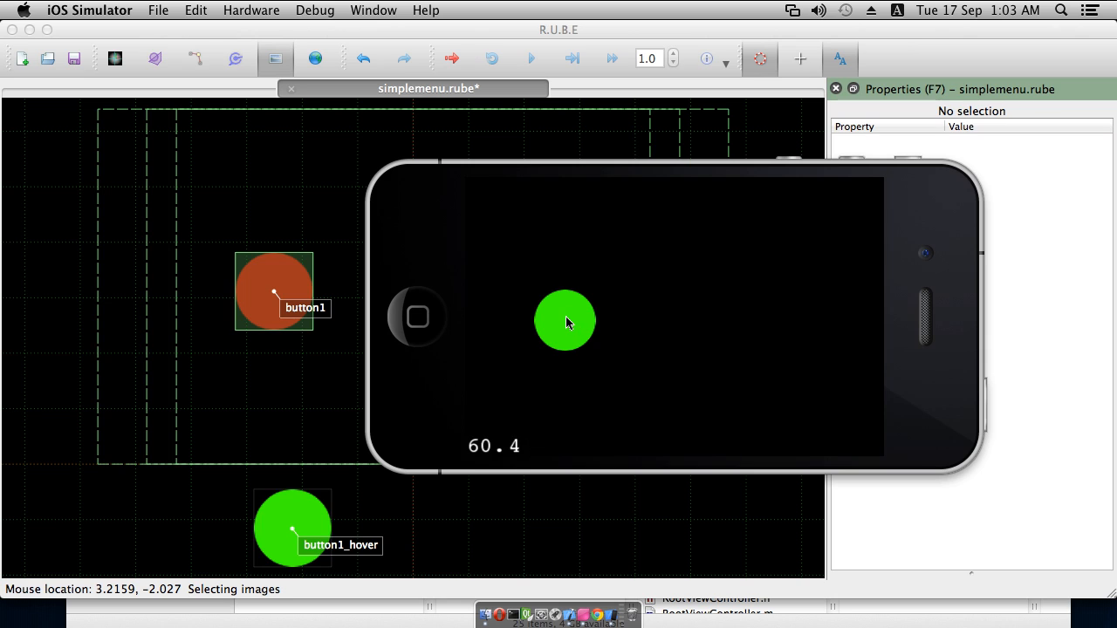
{"action": "left_click_drag", "start_coordinate": [564, 319], "coordinate": [637, 317]}
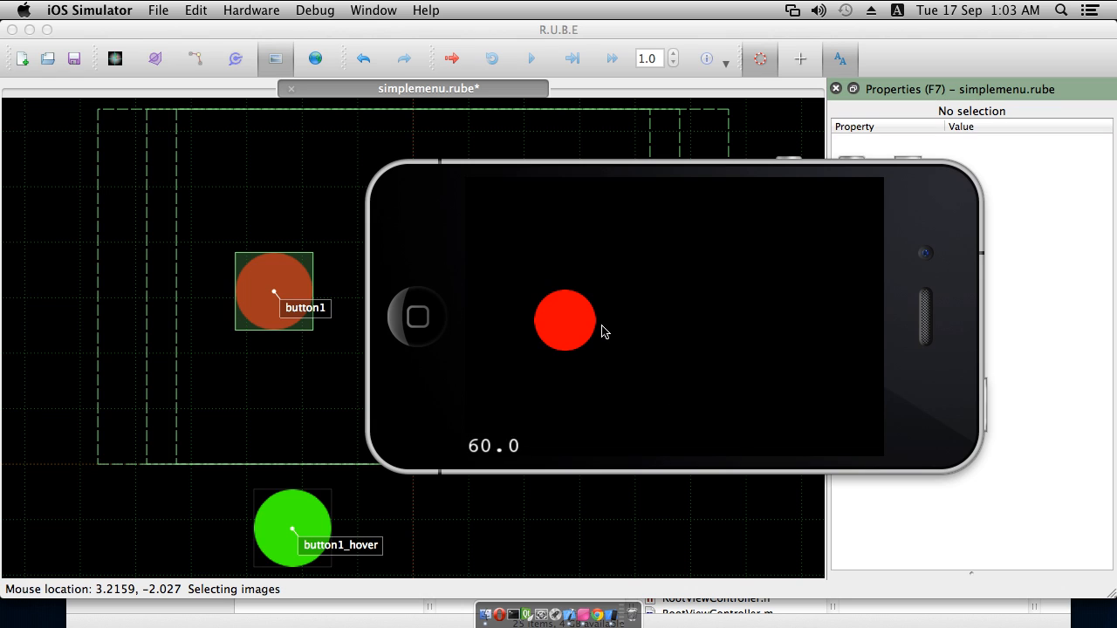
{"action": "mouse_move", "coordinate": [567, 320]}
{"action": "left_mouse_down"}
{"action": "mouse_move", "coordinate": [634, 309]}
{"action": "mouse_move", "coordinate": [568, 328]}
{"action": "left_mouse_up"}
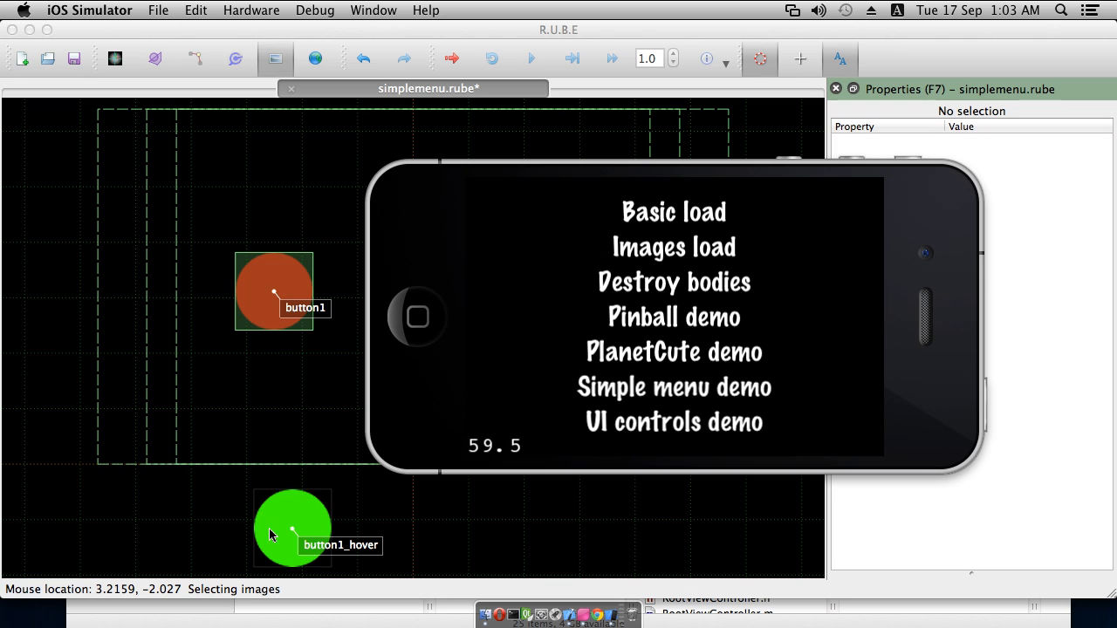
- Reopen the Simple menu demo, test its circular button again and switch back to R.U.B.E
{"action": "left_click", "coordinate": [670, 389]}
{"action": "left_click_drag", "start_coordinate": [563, 316], "coordinate": [583, 336]}
{"action": "left_click", "coordinate": [509, 512]}
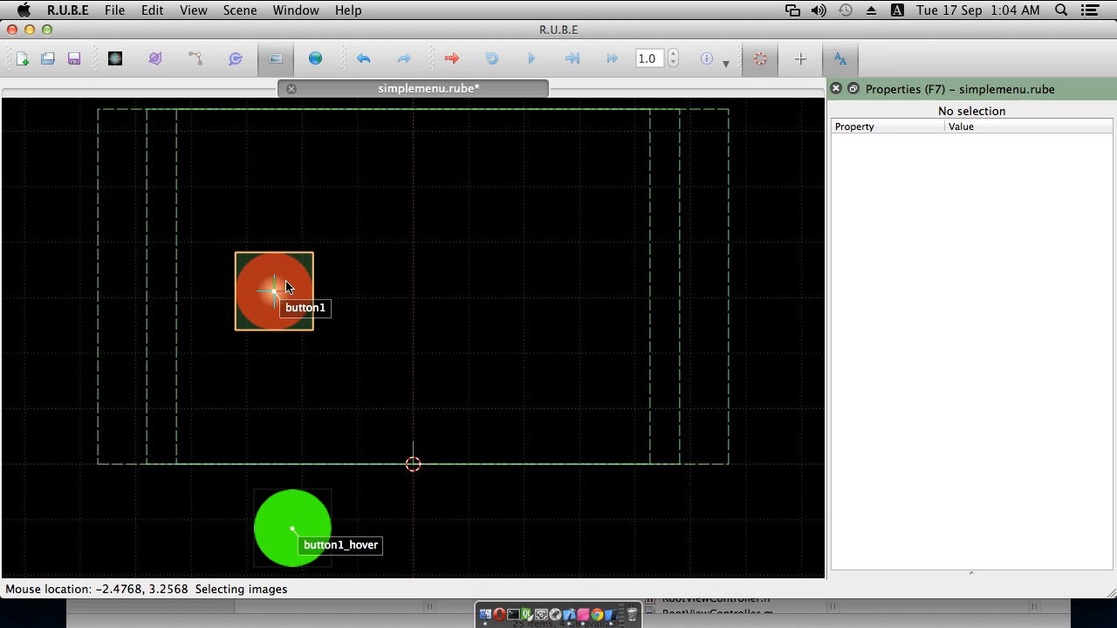
- Duplicate the button1 body and place the copy level with the original at about (0.03, 3.12)
{"action": "key", "text": "f"}
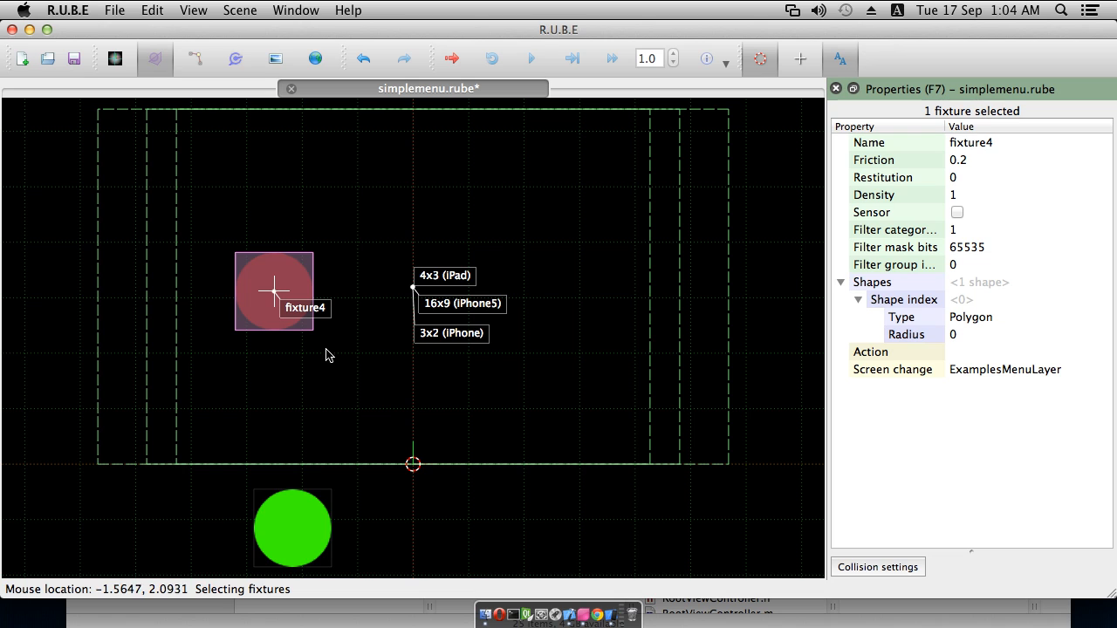
{"action": "key", "text": "b"}
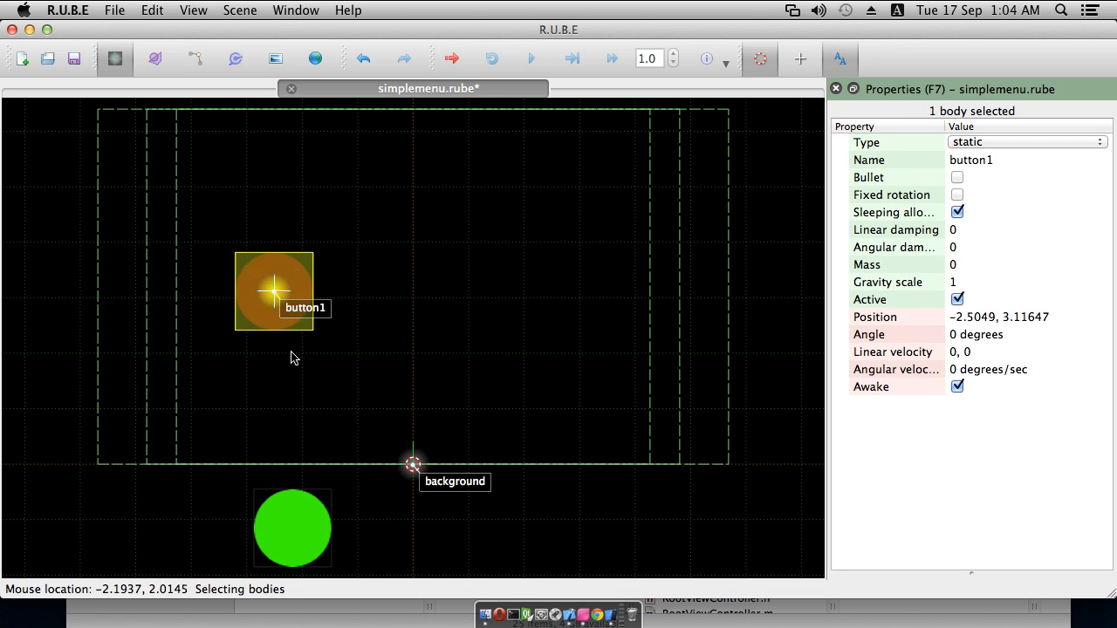
{"action": "key", "text": "ctrl+d"}
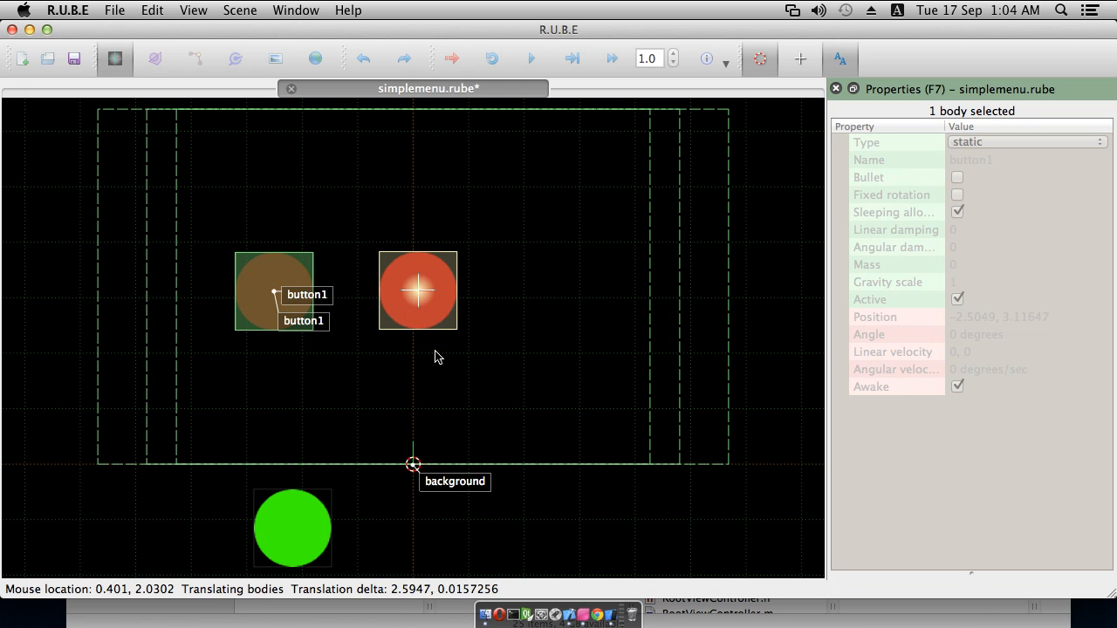
{"action": "left_click", "coordinate": [431, 358]}
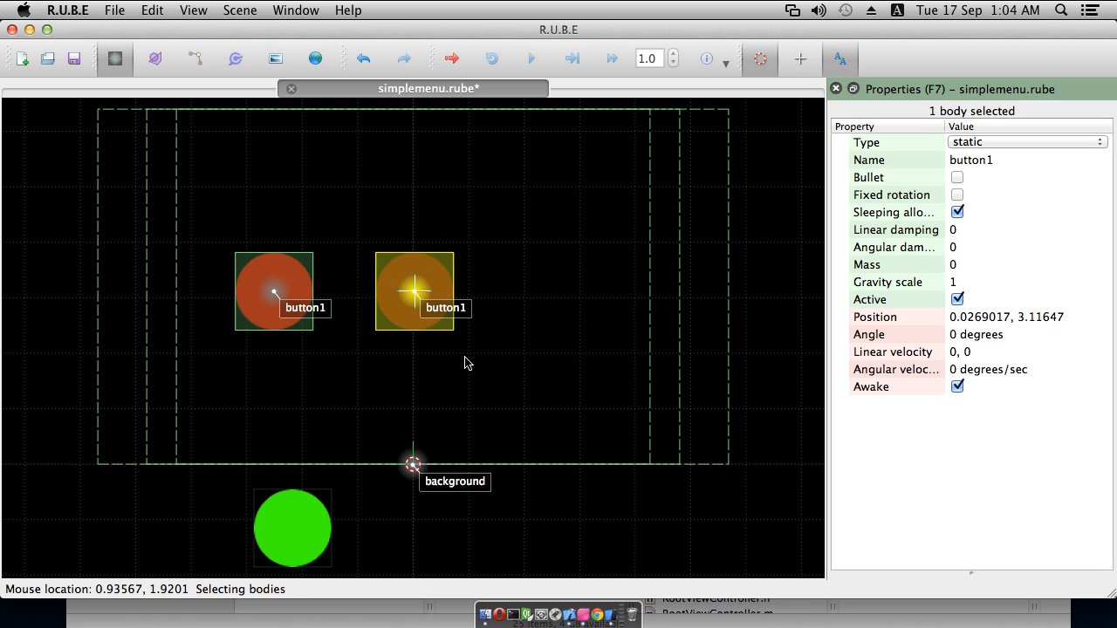
- Rename the red circle image on the duplicated body as button2
{"action": "key", "text": "i"}
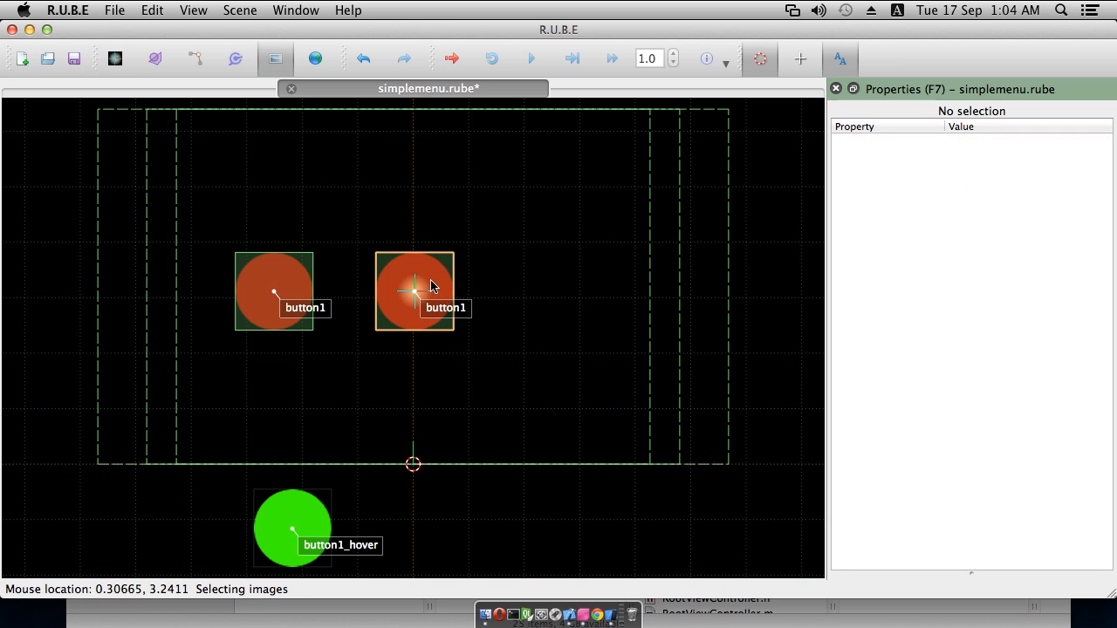
{"action": "left_click", "coordinate": [433, 286]}
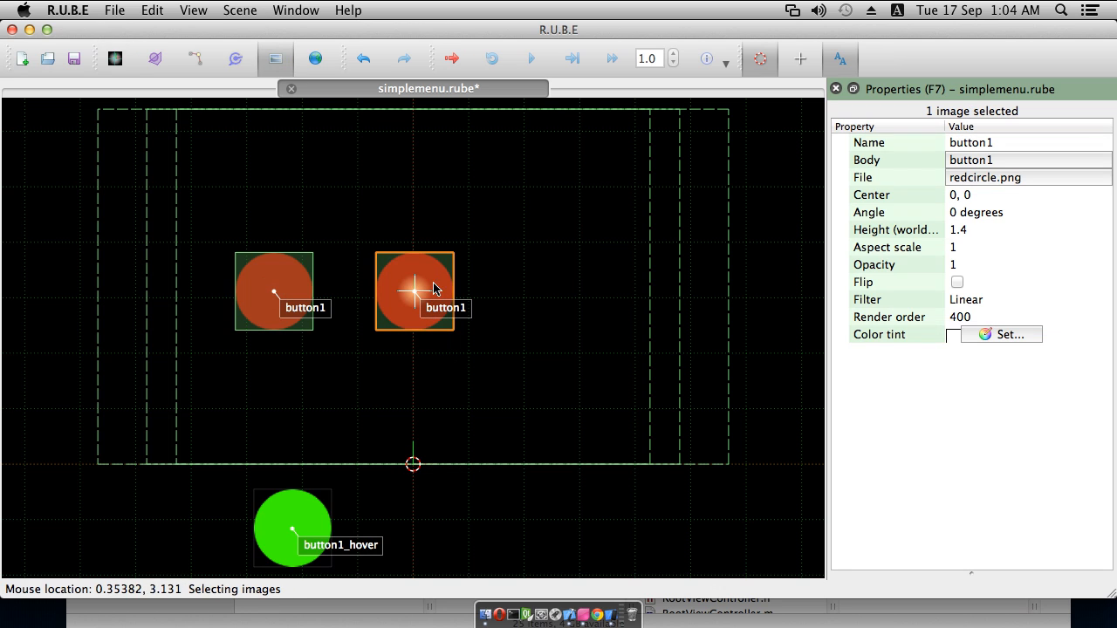
{"action": "left_click", "coordinate": [983, 145]}
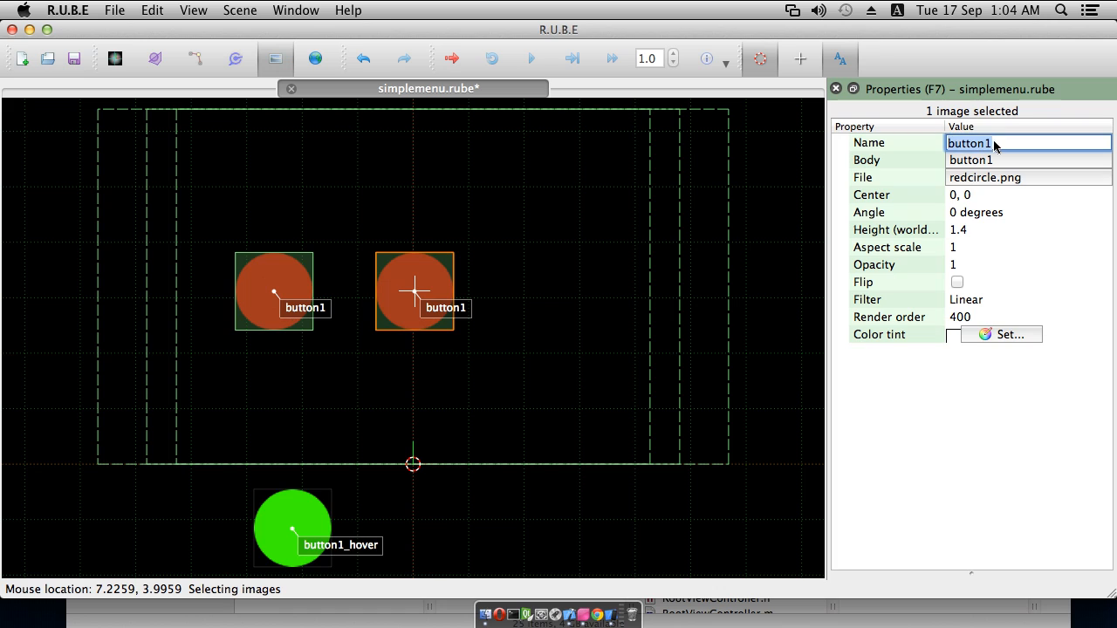
{"action": "key", "text": "BackSpace"}
{"action": "type", "text": "2"}
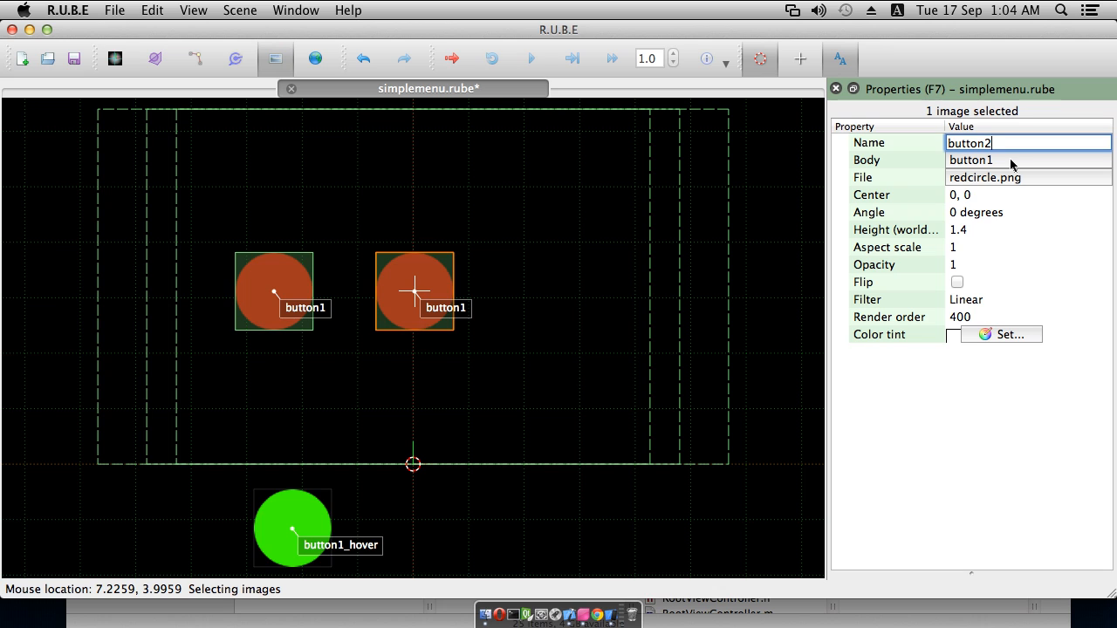
{"action": "key", "text": "Return"}
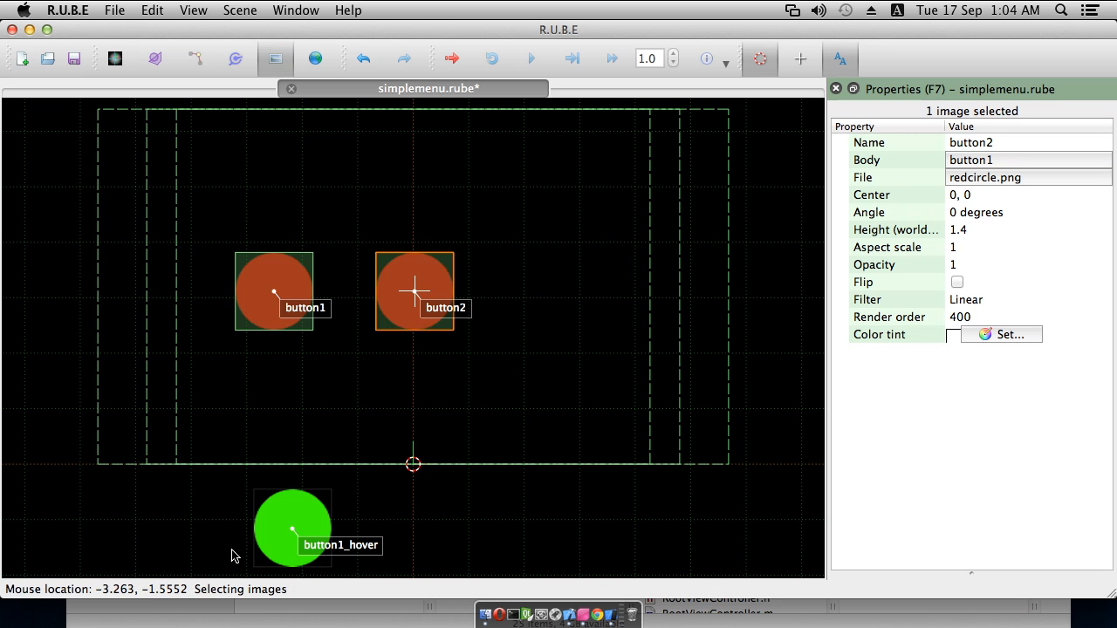
- Duplicate the green button1_hover image, place the copy at about (0.17, -1.18) and name it button2_hover
{"action": "left_click", "coordinate": [291, 517]}
{"action": "key", "text": "ctrl+d"}
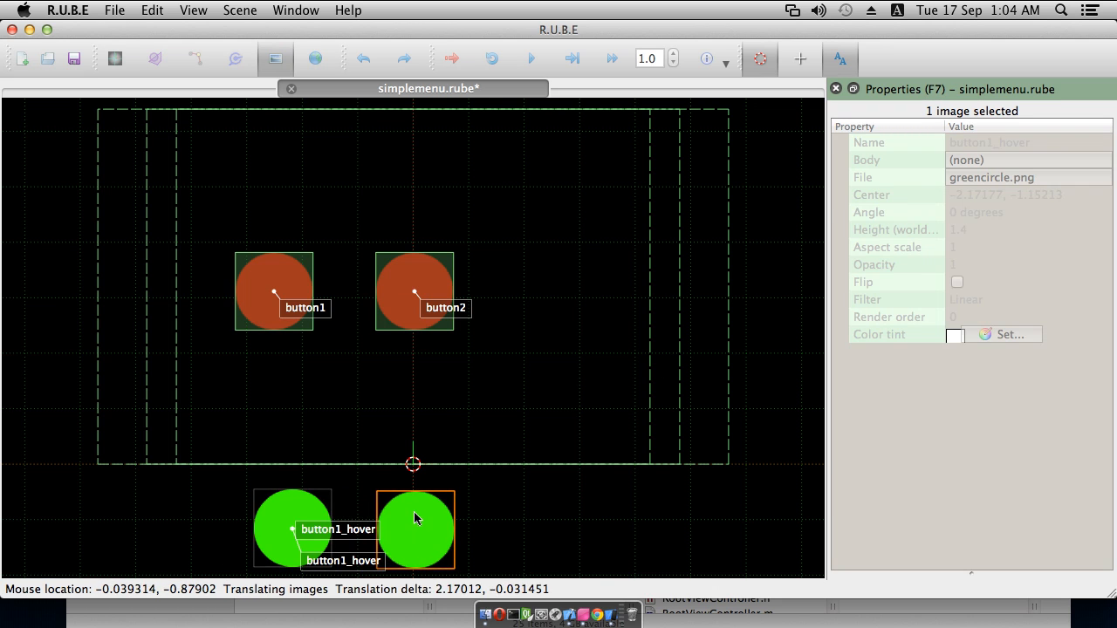
{"action": "left_click", "coordinate": [431, 504]}
{"action": "double_click", "coordinate": [990, 144]}
{"action": "left_click_drag", "start_coordinate": [986, 144], "coordinate": [991, 145]}
{"action": "type", "text": "2"}
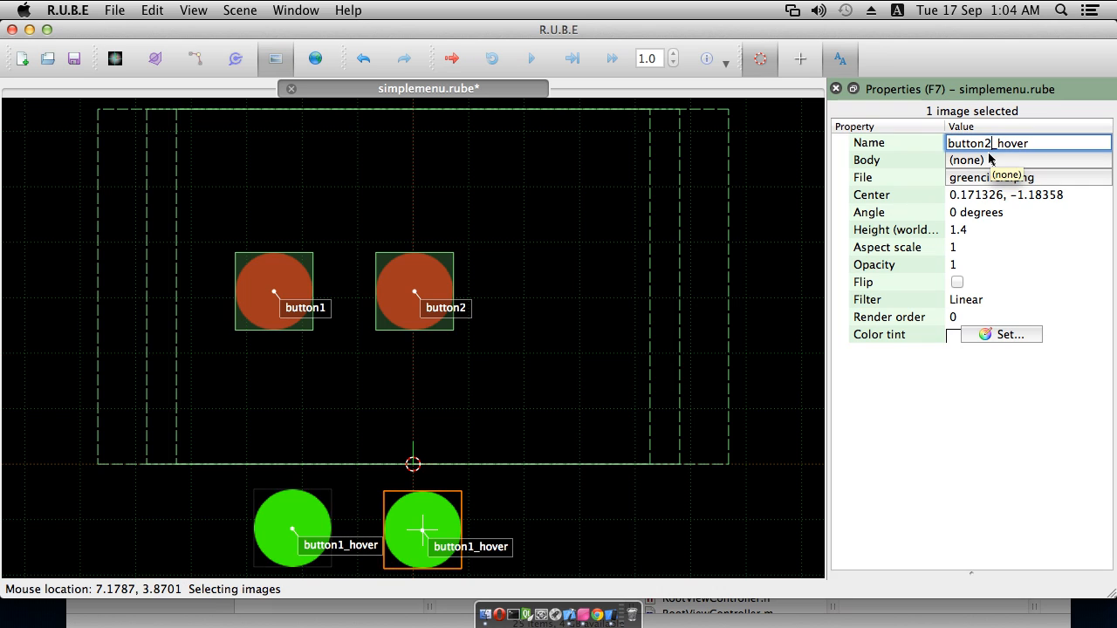
{"action": "key", "text": "Return"}
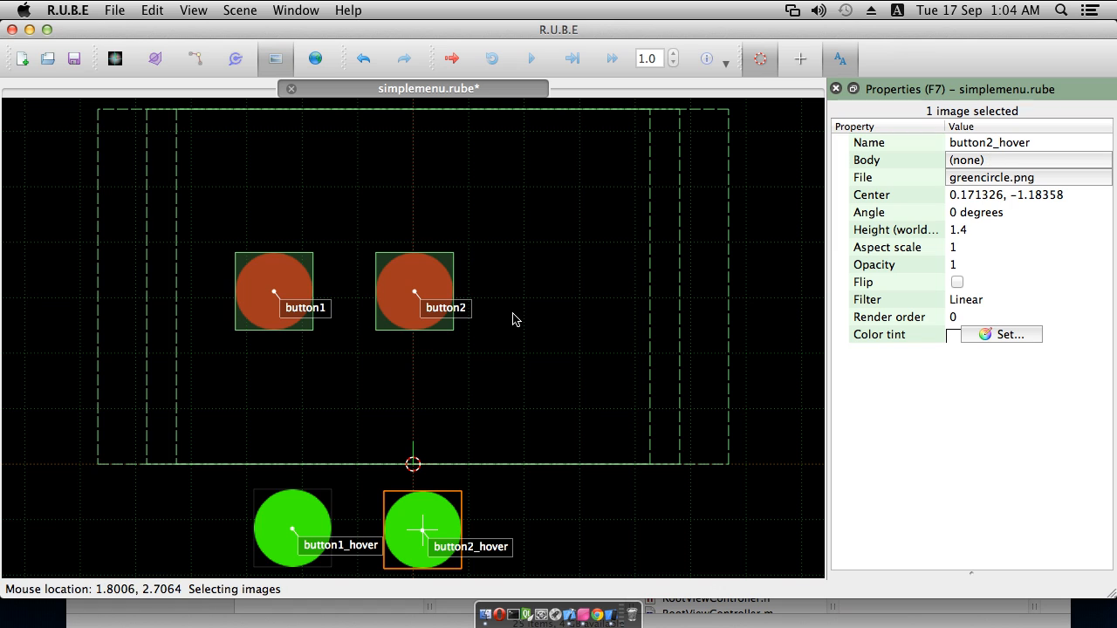
- Set the image file of both button2 and button2_hover to pball.png from the rubeLoaderV1 project's Resources/images folder
{"action": "left_click", "coordinate": [426, 286]}
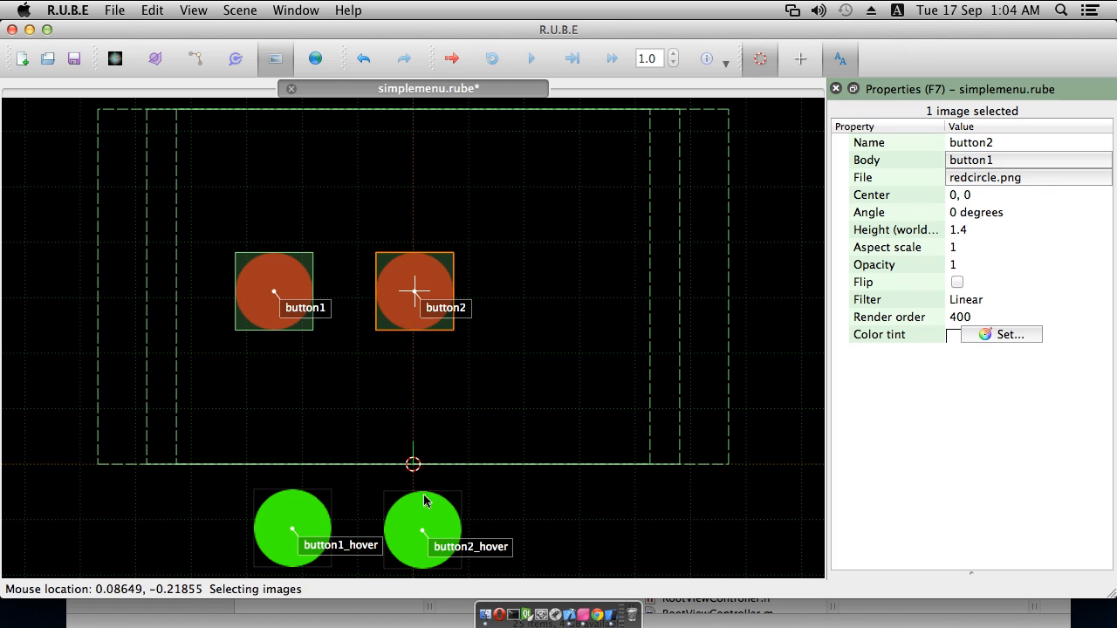
{"action": "left_click", "coordinate": [422, 524]}
{"action": "left_click", "coordinate": [436, 297], "text": "shift"}
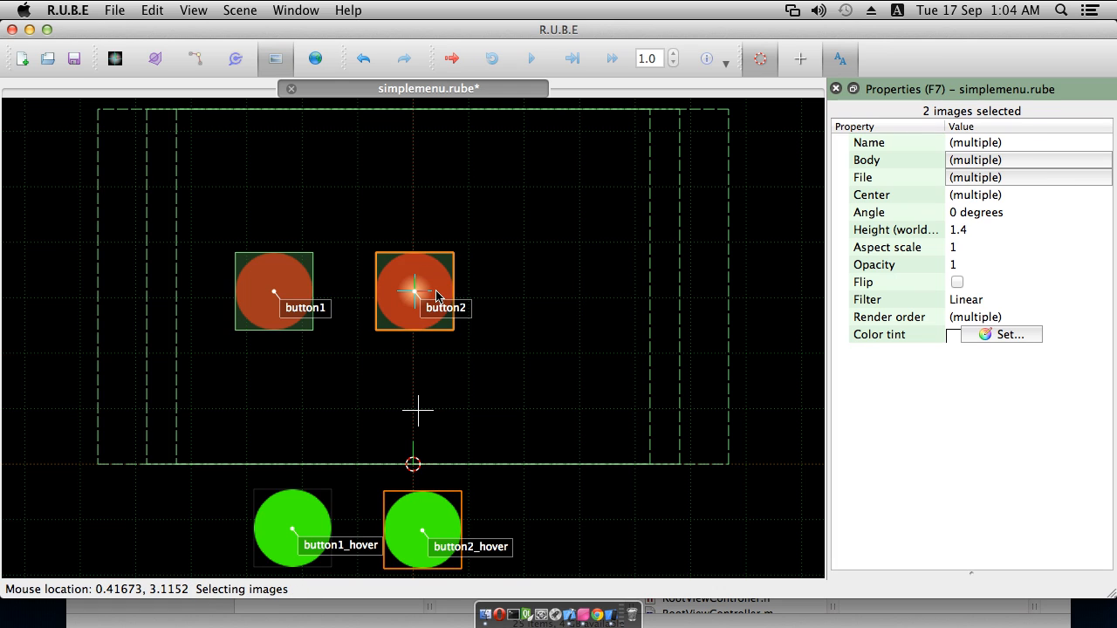
{"action": "left_click", "coordinate": [976, 179]}
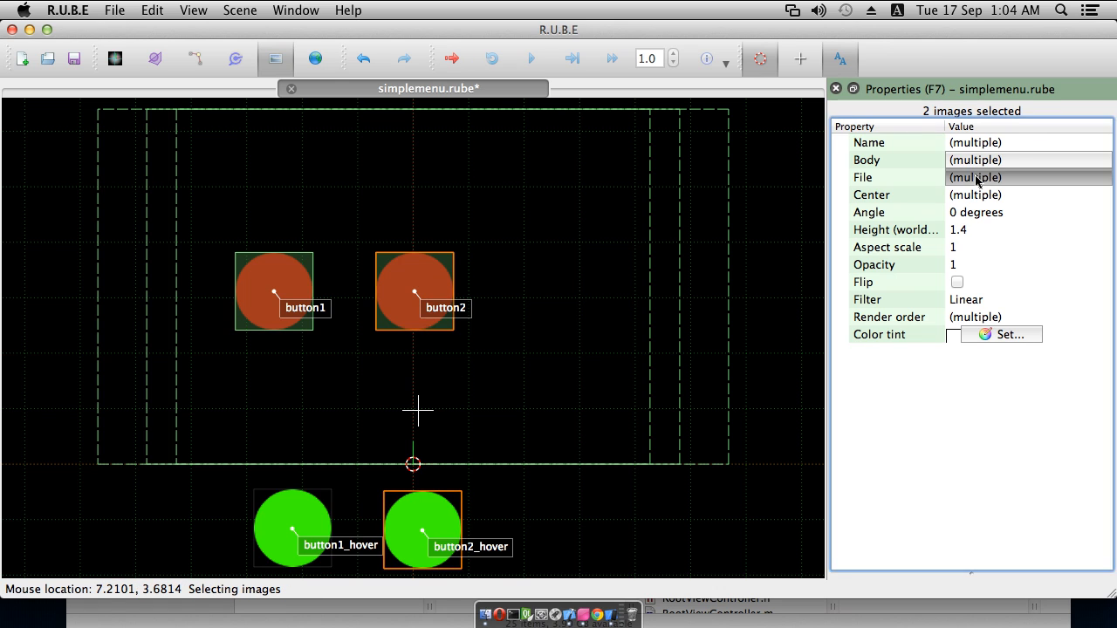
{"action": "left_click", "coordinate": [976, 179]}
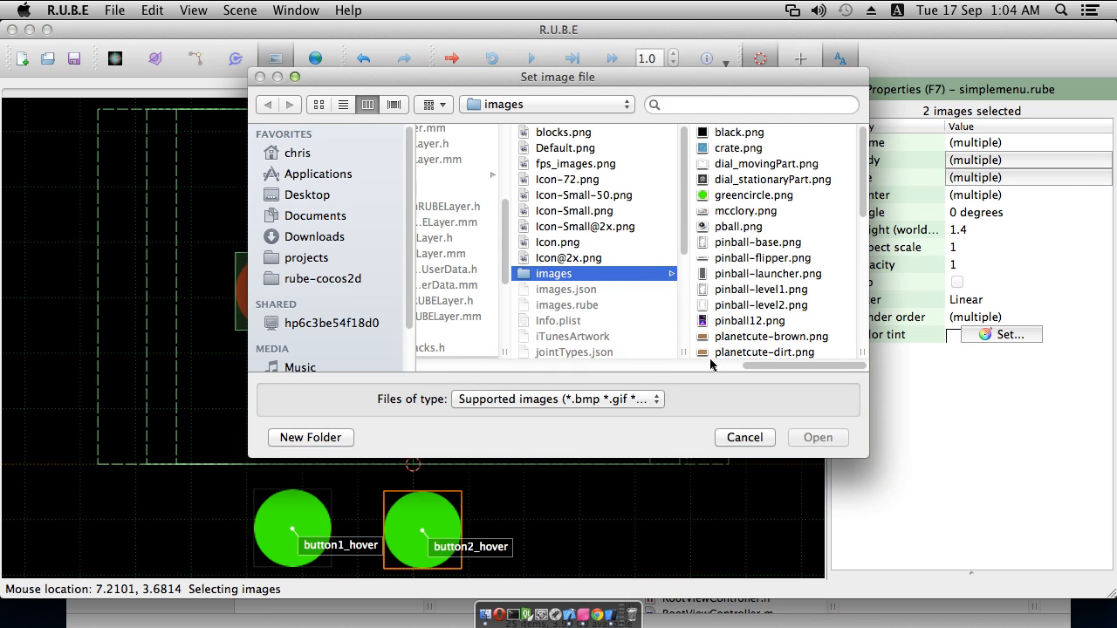
{"action": "left_click", "coordinate": [352, 281]}
{"action": "left_click", "coordinate": [476, 179]}
{"action": "left_click", "coordinate": [695, 138]}
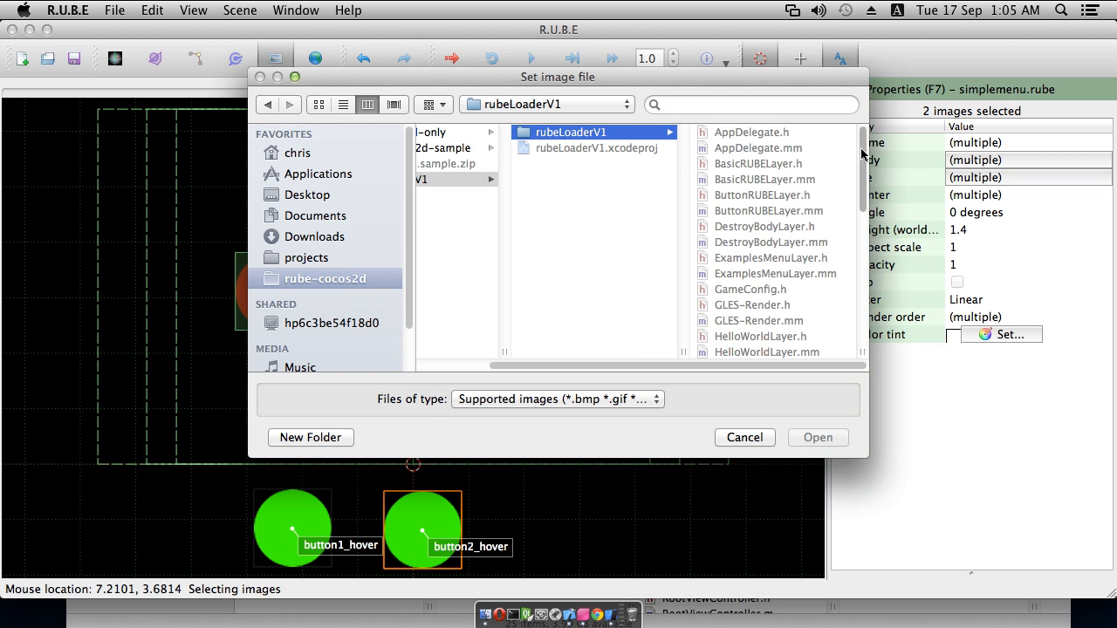
{"action": "scroll", "coordinate": [812, 218], "scroll_direction": "down", "scroll_amount": 10}
{"action": "left_click", "coordinate": [793, 245]}
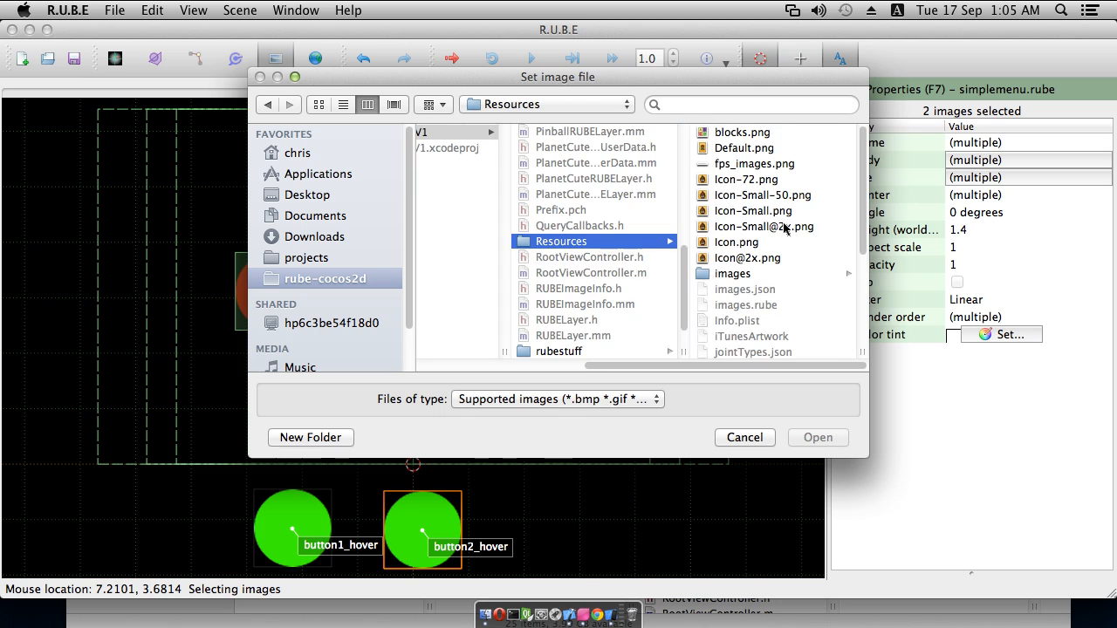
{"action": "left_click", "coordinate": [756, 276]}
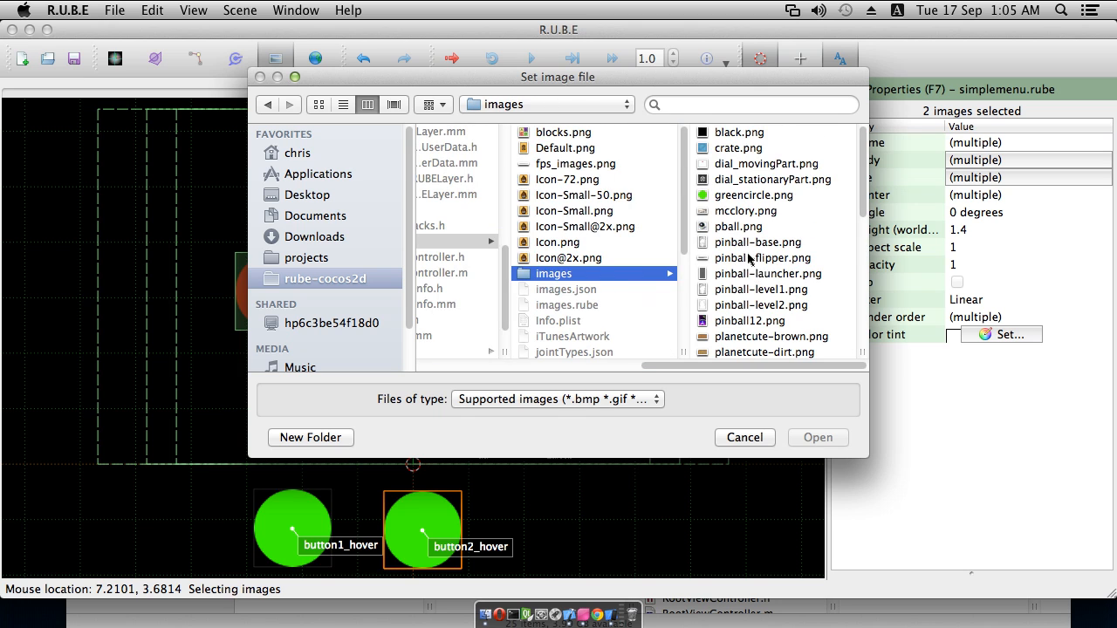
{"action": "left_click", "coordinate": [736, 227]}
{"action": "left_click", "coordinate": [817, 438]}
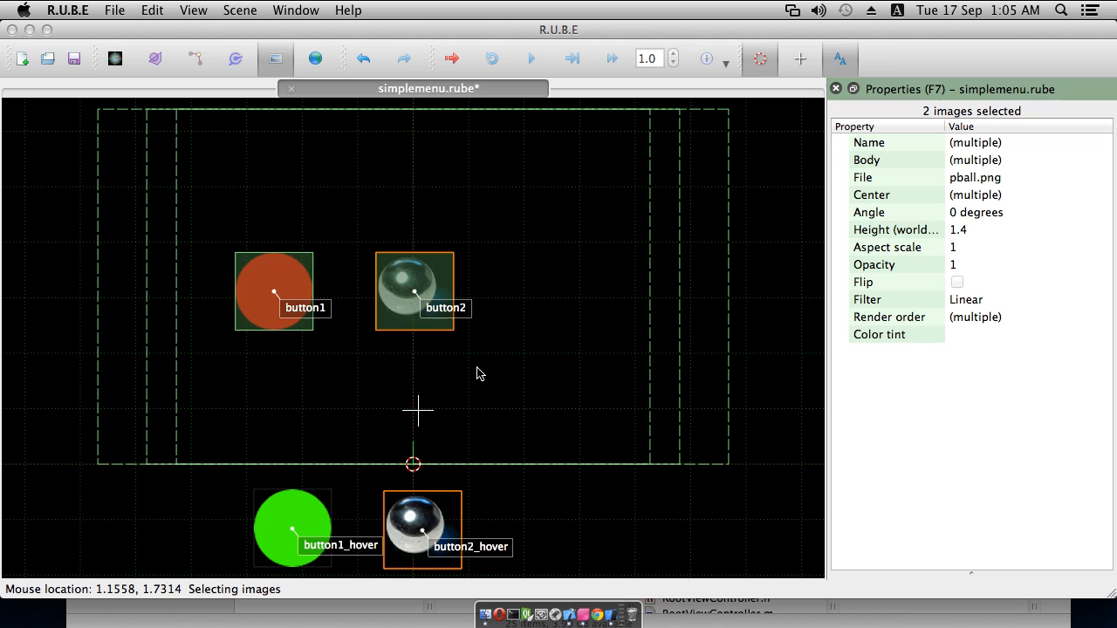
- On the second button's fixture, clear the Screen change property, set Action to doSomething and save the scene
{"action": "key", "text": "f"}
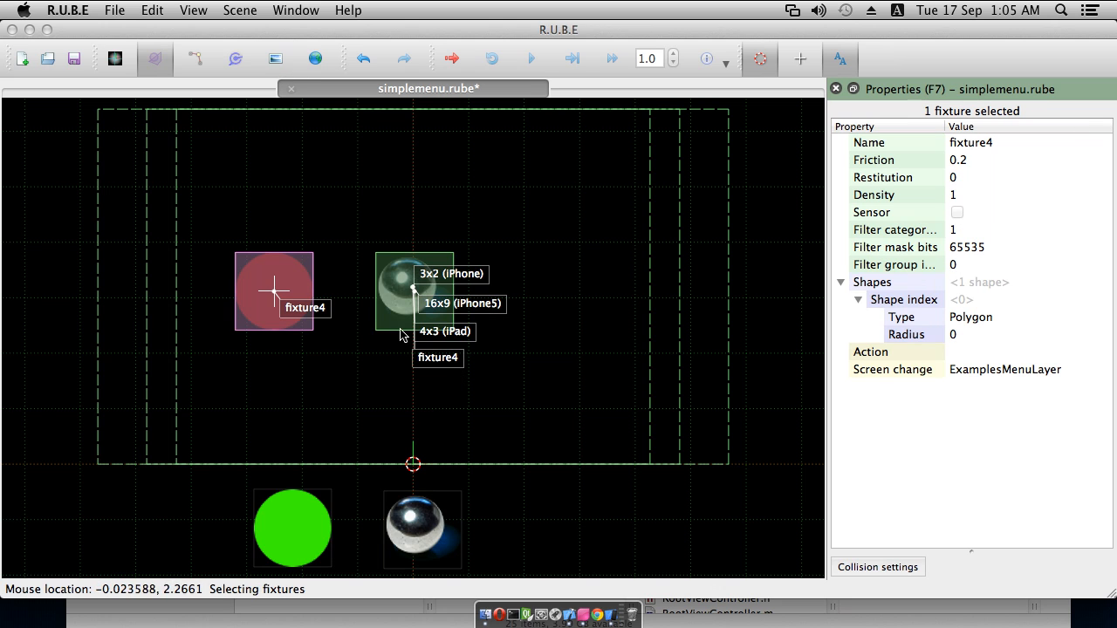
{"action": "left_click", "coordinate": [401, 332]}
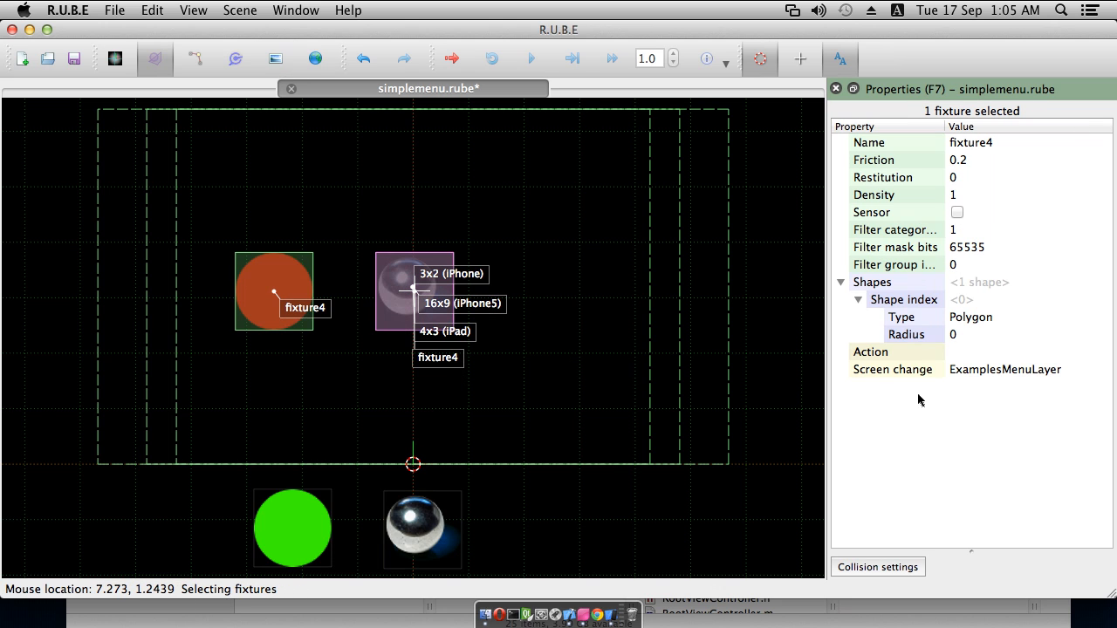
{"action": "double_click", "coordinate": [975, 372]}
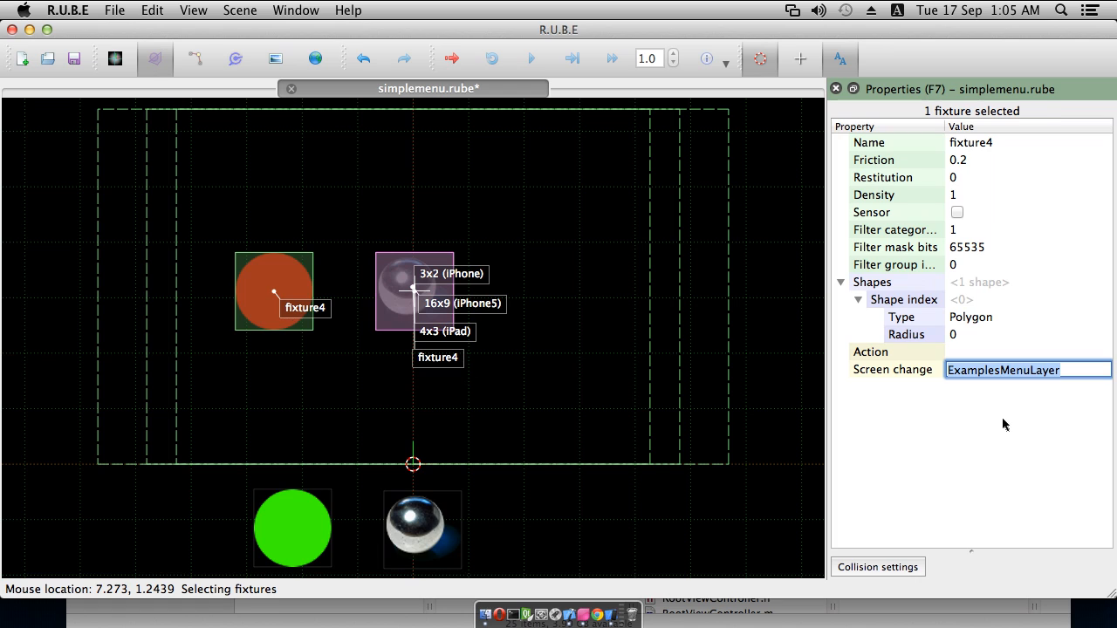
{"action": "key", "text": "BackSpace"}
{"action": "double_click", "coordinate": [972, 353]}
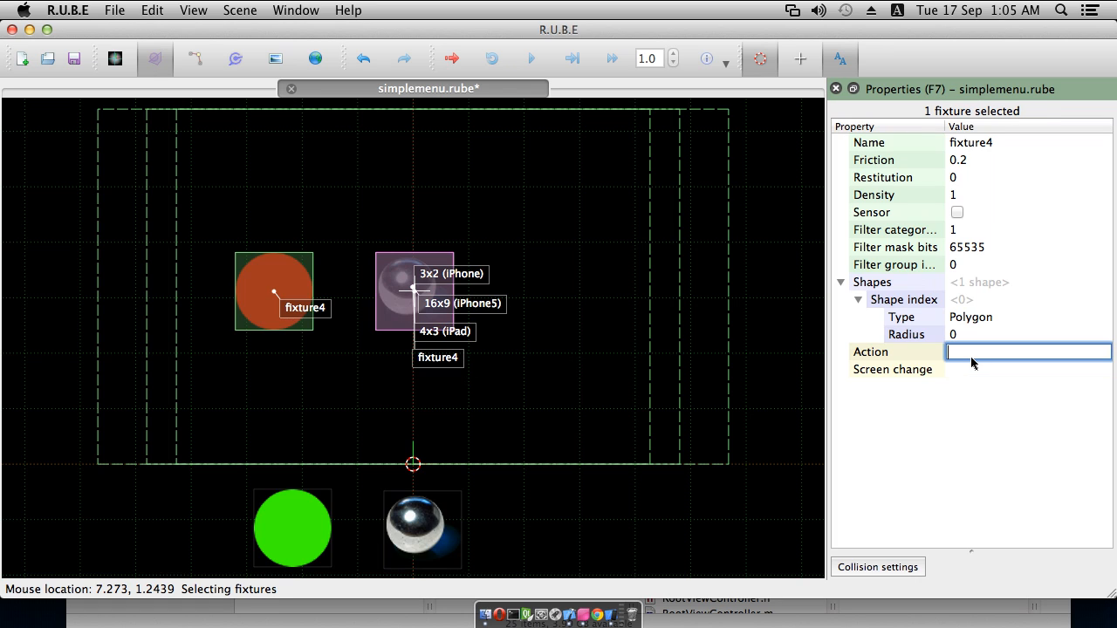
{"action": "type", "text": "doSomething"}
{"action": "key", "text": "Return"}
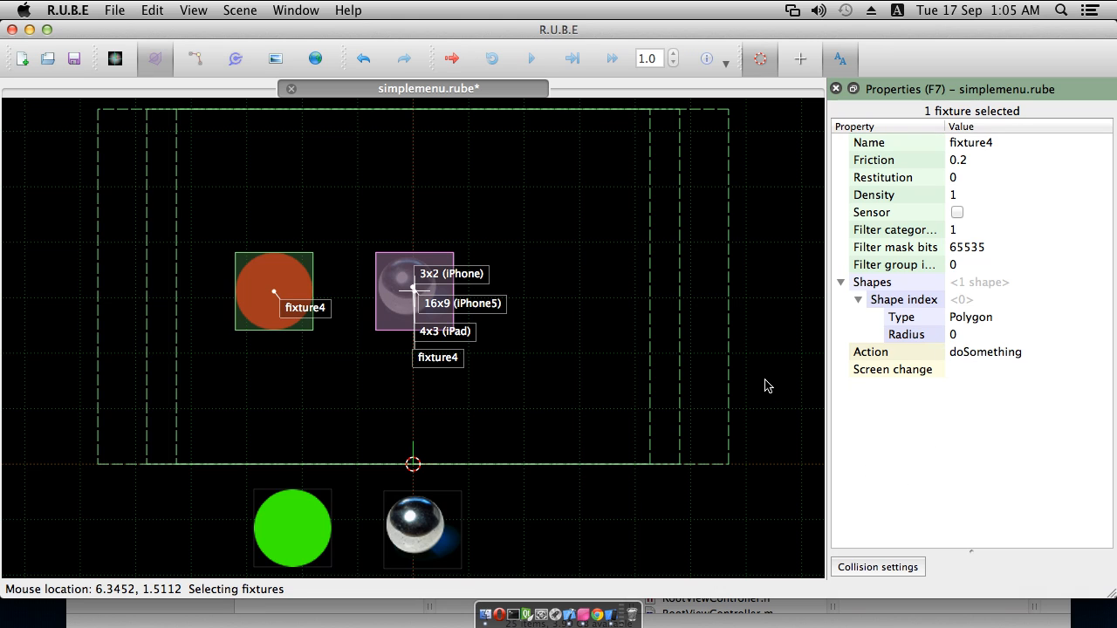
{"action": "key", "text": "super+s"}
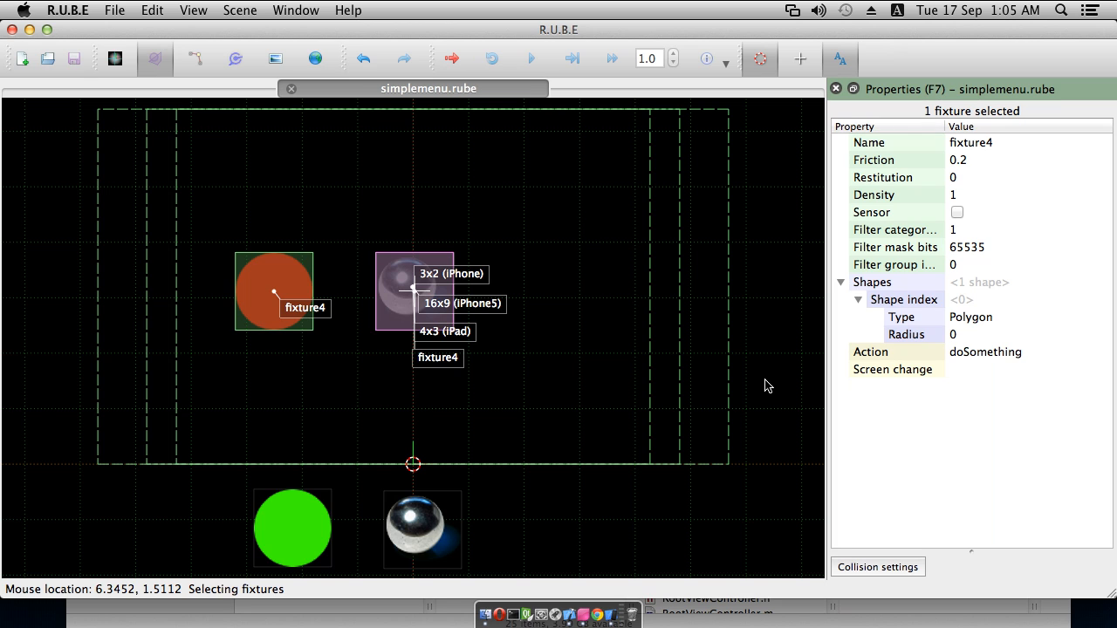
- Export the scene as simplemenu.json into the rubeLoaderV1 project's Resources folder, replacing the existing file
{"action": "left_click", "coordinate": [119, 12]}
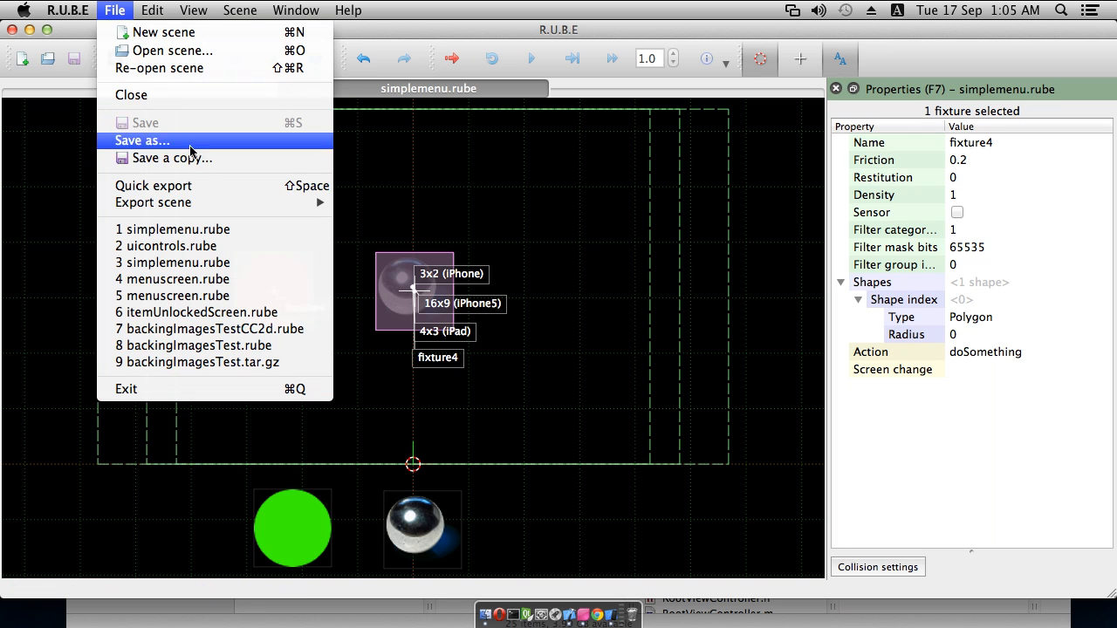
{"action": "mouse_move", "coordinate": [271, 204]}
{"action": "left_click", "coordinate": [370, 209]}
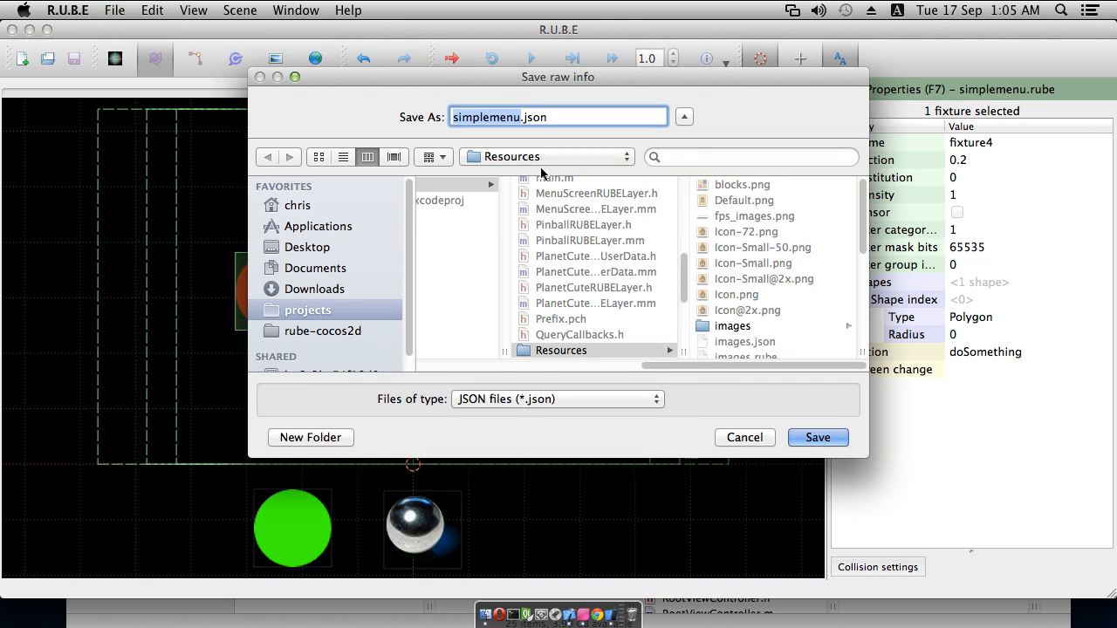
{"action": "left_click", "coordinate": [543, 157]}
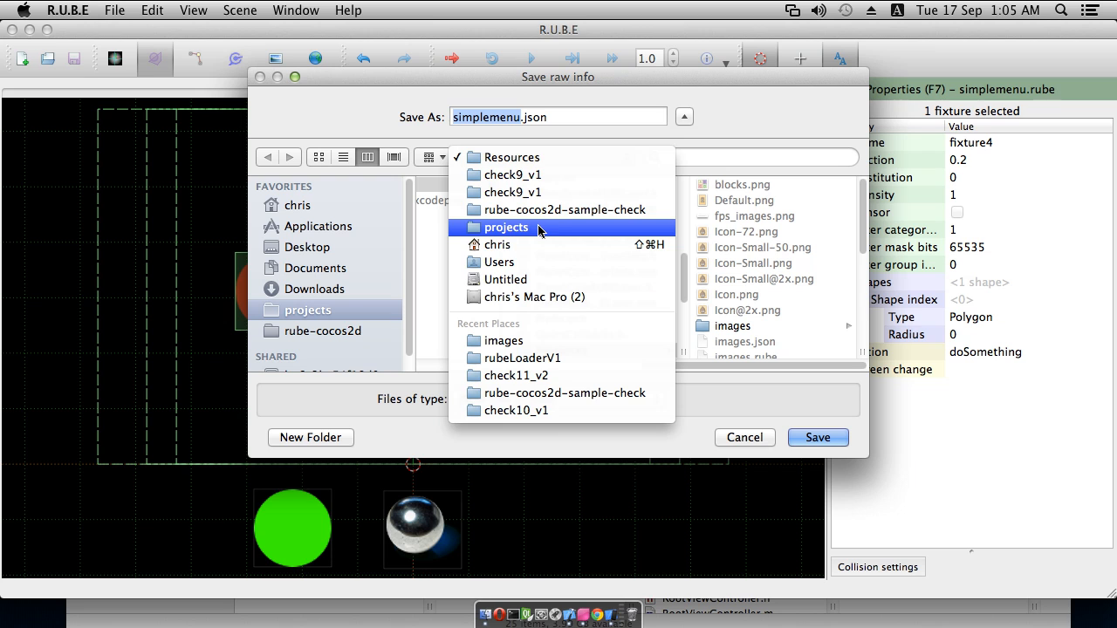
{"action": "left_click", "coordinate": [367, 325]}
{"action": "left_click", "coordinate": [339, 332]}
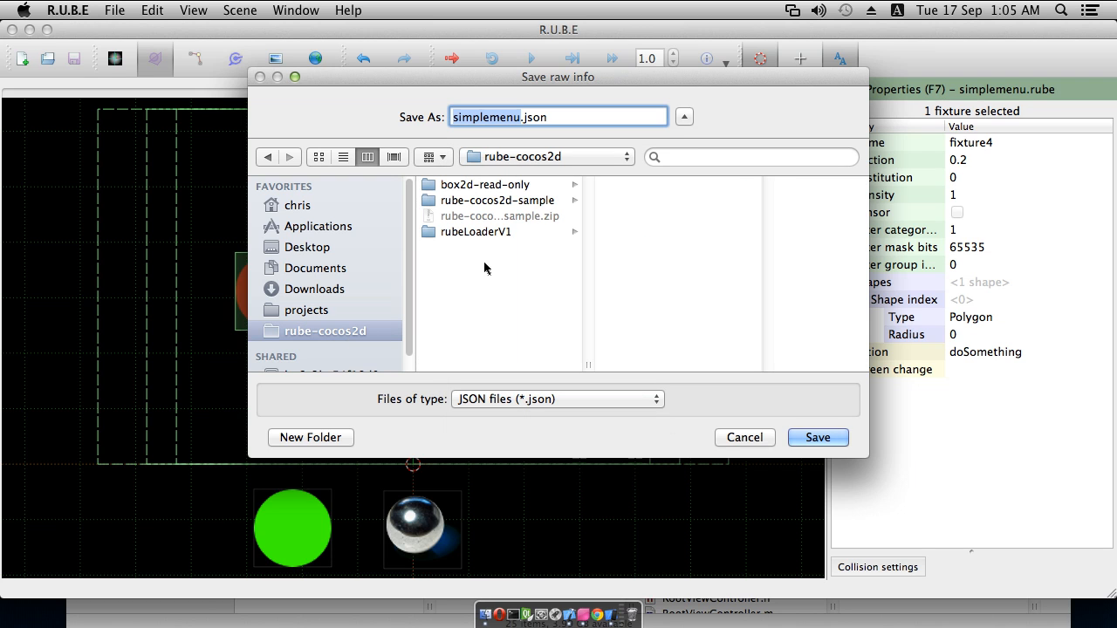
{"action": "left_click", "coordinate": [529, 232]}
{"action": "left_click", "coordinate": [661, 186]}
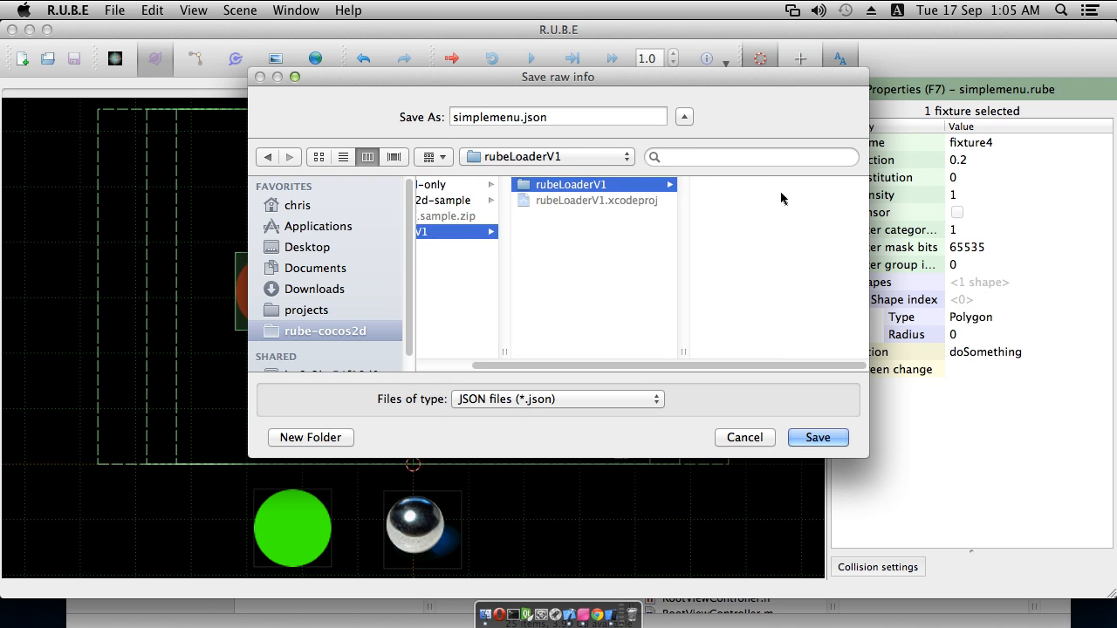
{"action": "scroll", "coordinate": [852, 262], "scroll_direction": "down", "scroll_amount": 10}
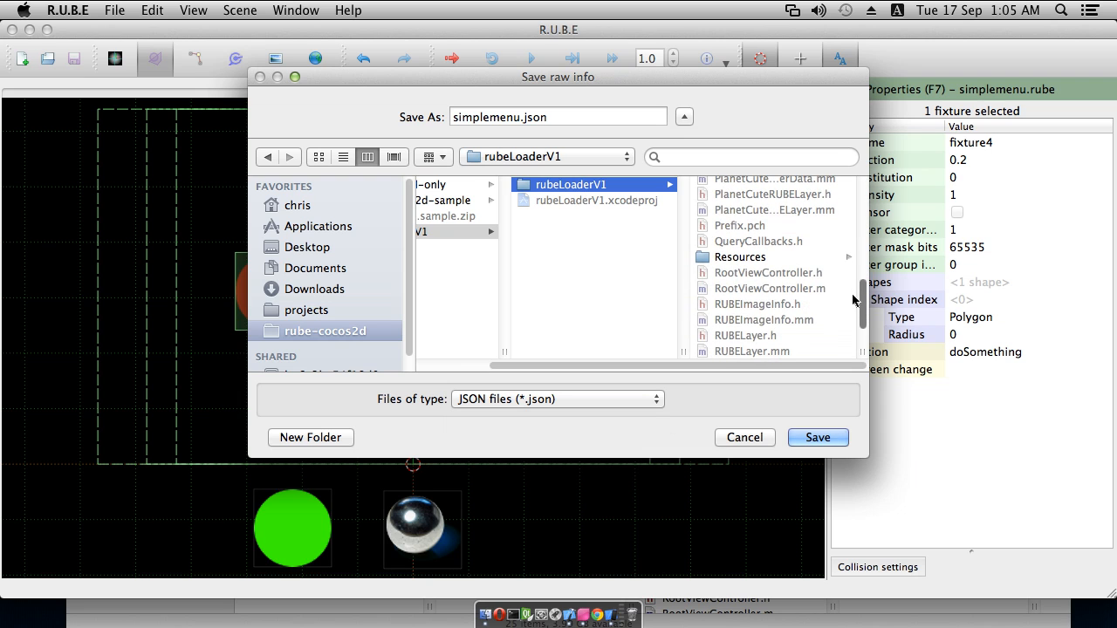
{"action": "left_click", "coordinate": [751, 257]}
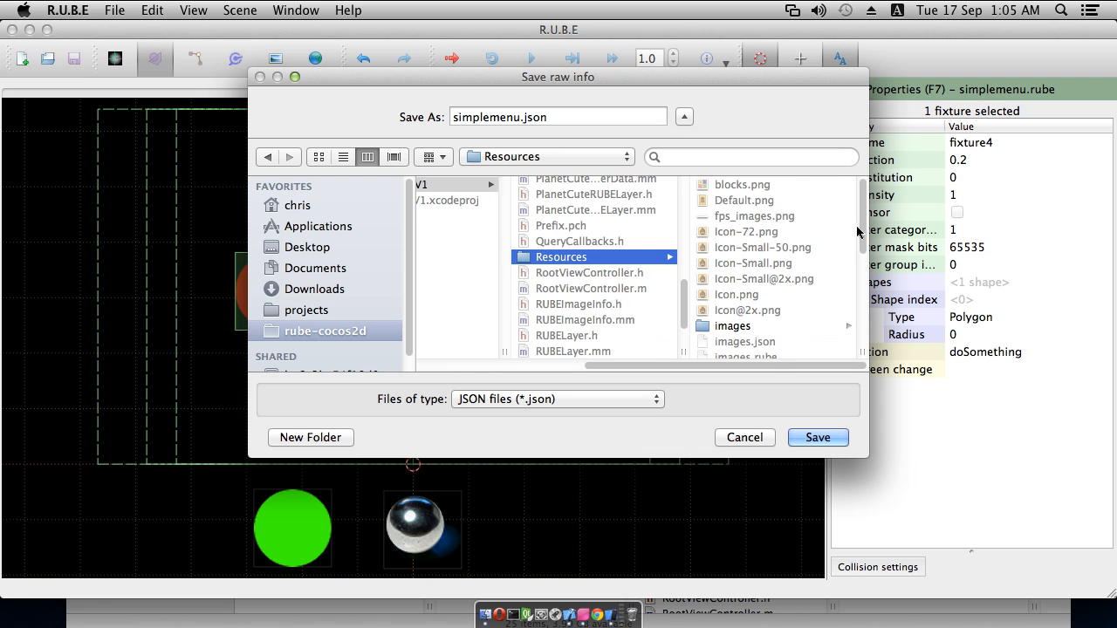
{"action": "scroll", "coordinate": [857, 231], "scroll_direction": "down", "scroll_amount": 5}
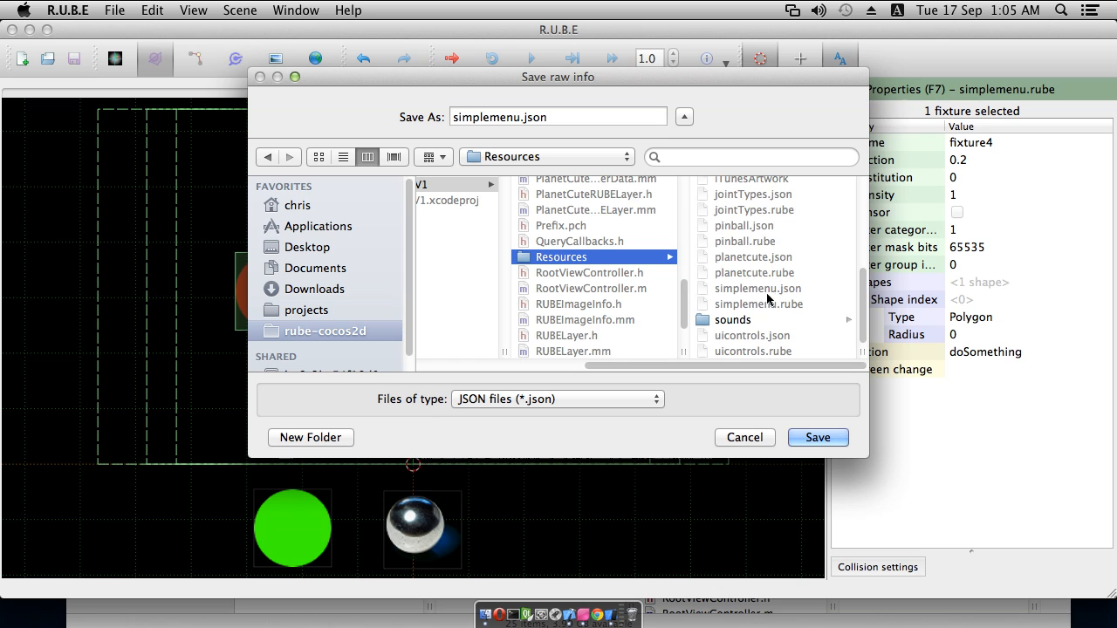
{"action": "left_click", "coordinate": [755, 296]}
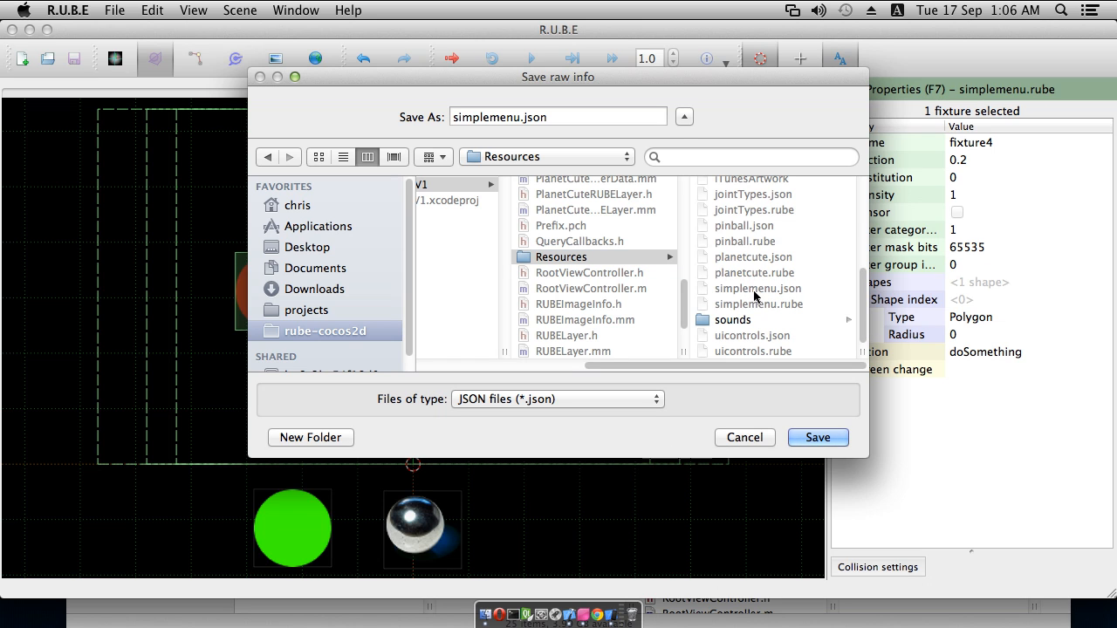
{"action": "left_click", "coordinate": [818, 438]}
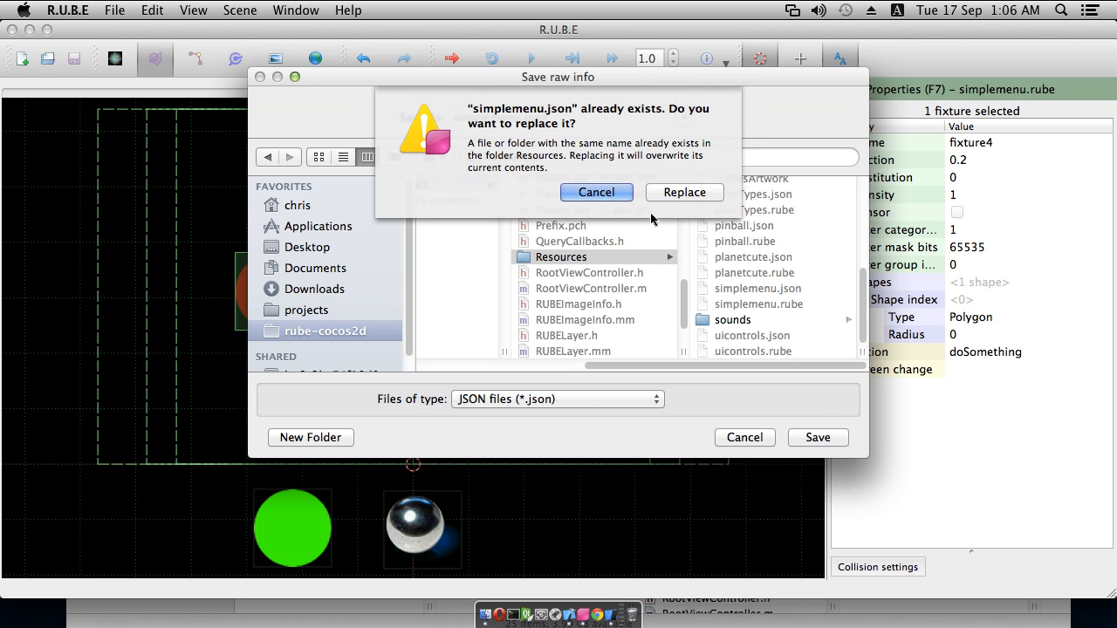
{"action": "left_click", "coordinate": [670, 193]}
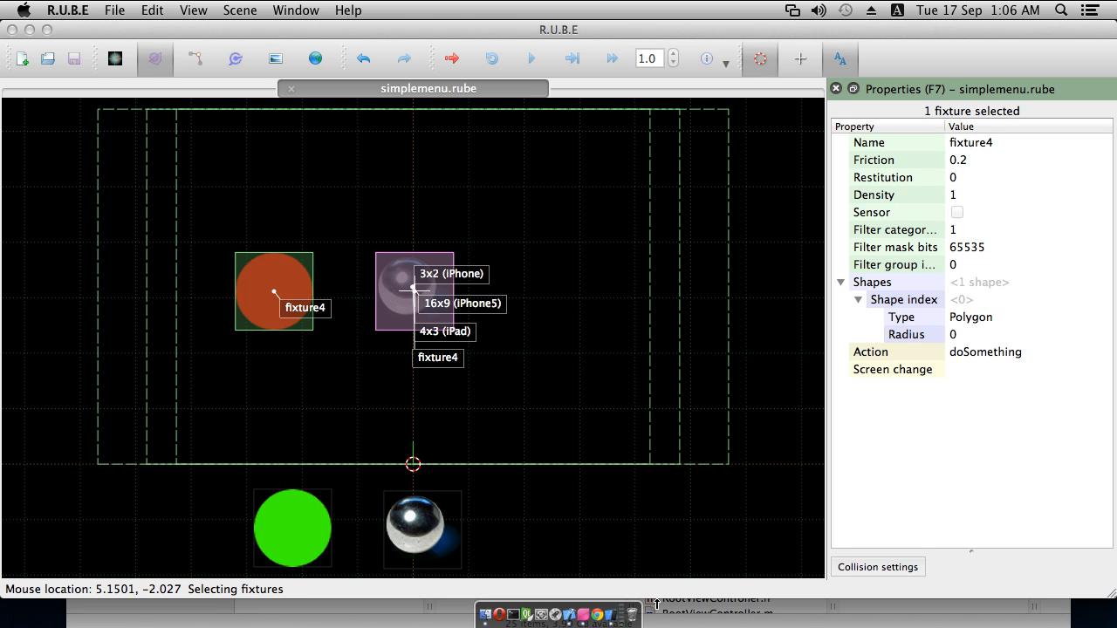
- Switch to Xcode and open MenuScreenRUBELayer.h in the rubeLoaderV1 project
{"action": "left_click", "coordinate": [569, 617]}
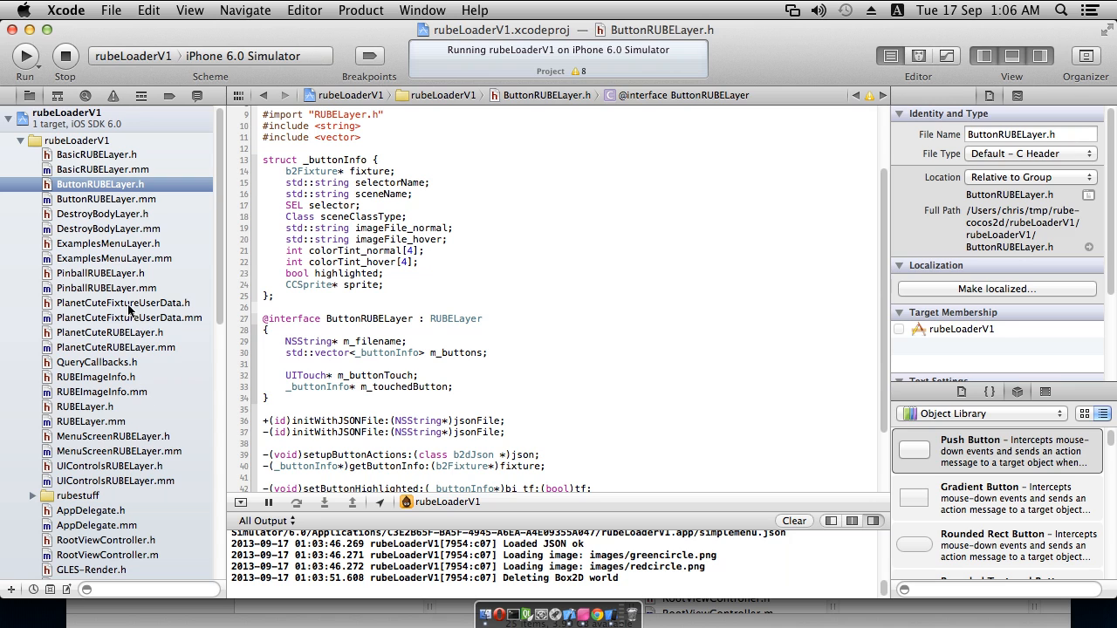
{"action": "scroll", "coordinate": [163, 241], "scroll_direction": "down", "scroll_amount": 2}
{"action": "scroll", "coordinate": [131, 249], "scroll_direction": "up", "scroll_amount": 2}
{"action": "left_click", "coordinate": [126, 441]}
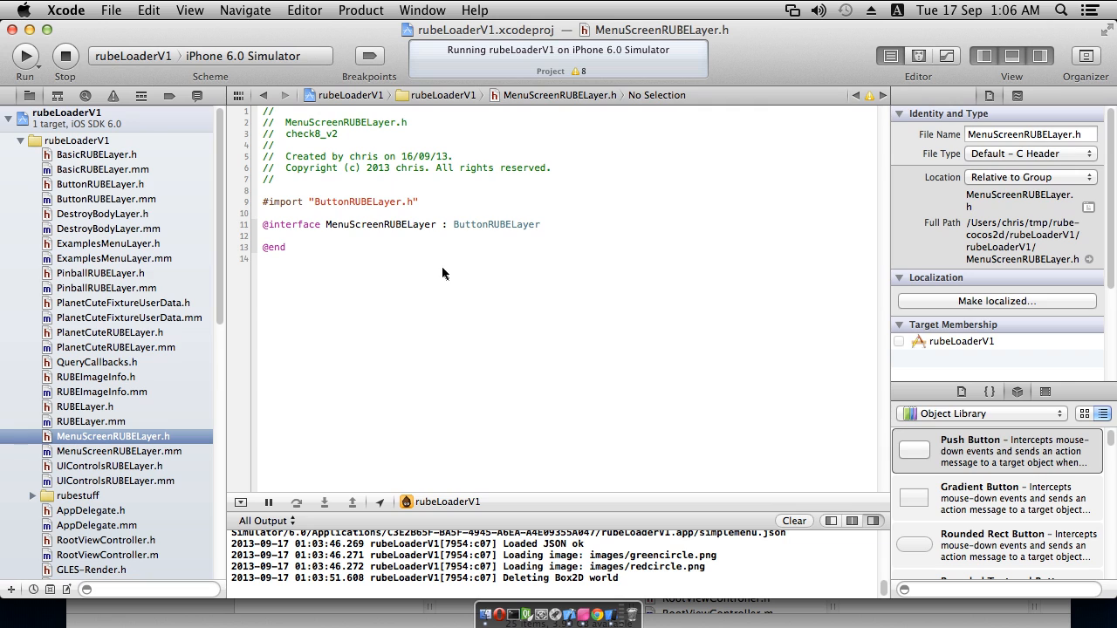
- Examine the superclass declared in MenuScreenRUBELayer.h and the scene and getFilename methods in MenuScreenRUBELayer.mm
{"action": "left_click_drag", "start_coordinate": [454, 228], "coordinate": [526, 229]}
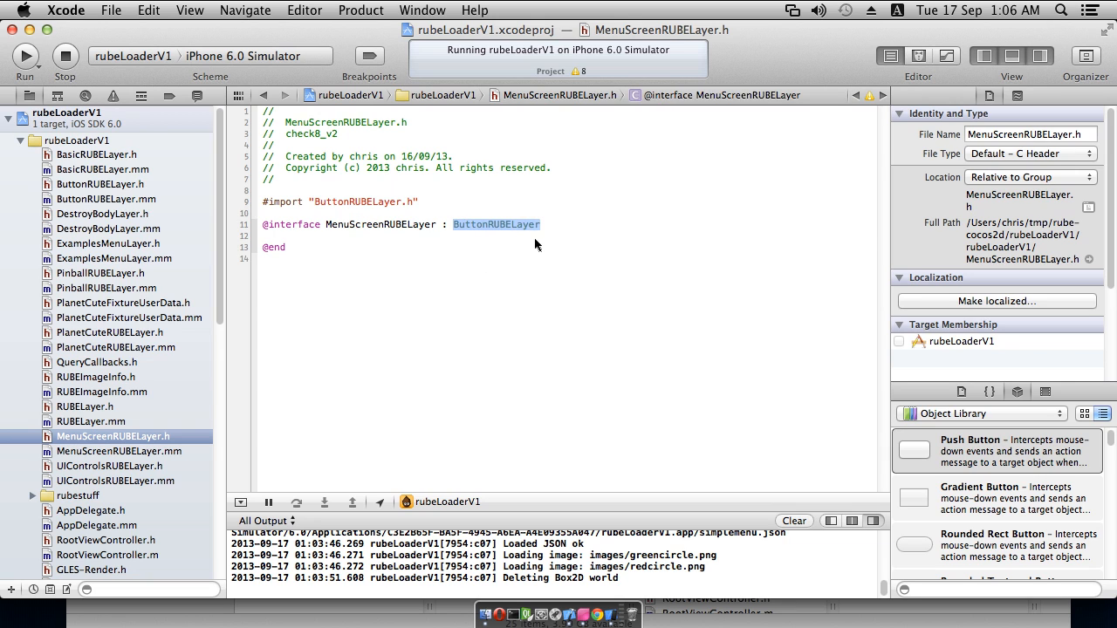
{"action": "left_click", "coordinate": [537, 238]}
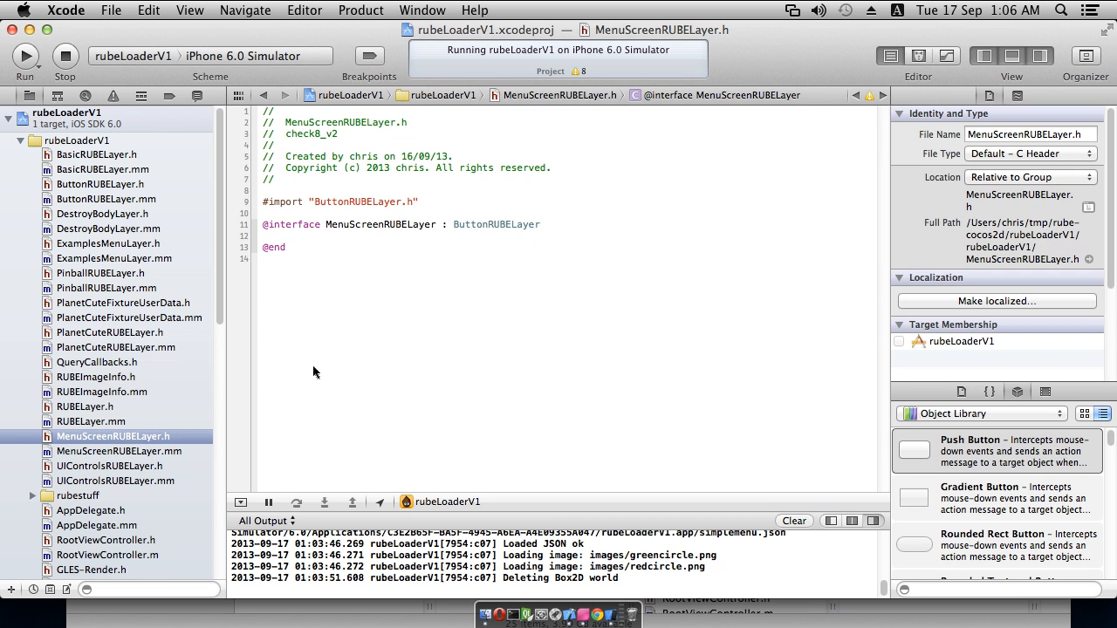
{"action": "left_click", "coordinate": [155, 451]}
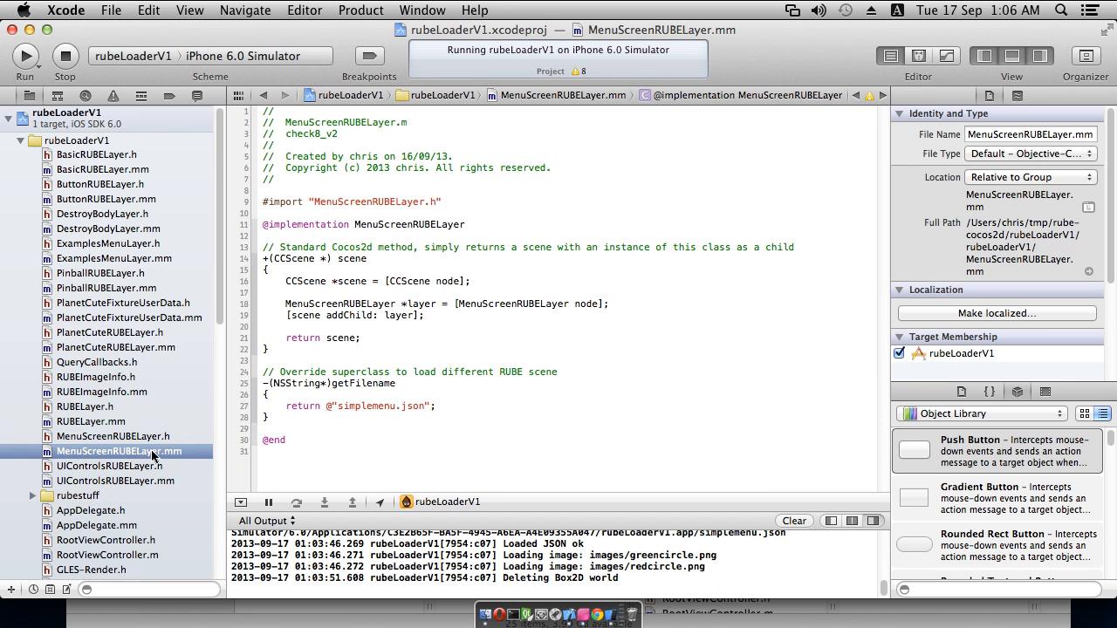
{"action": "left_click", "coordinate": [431, 338]}
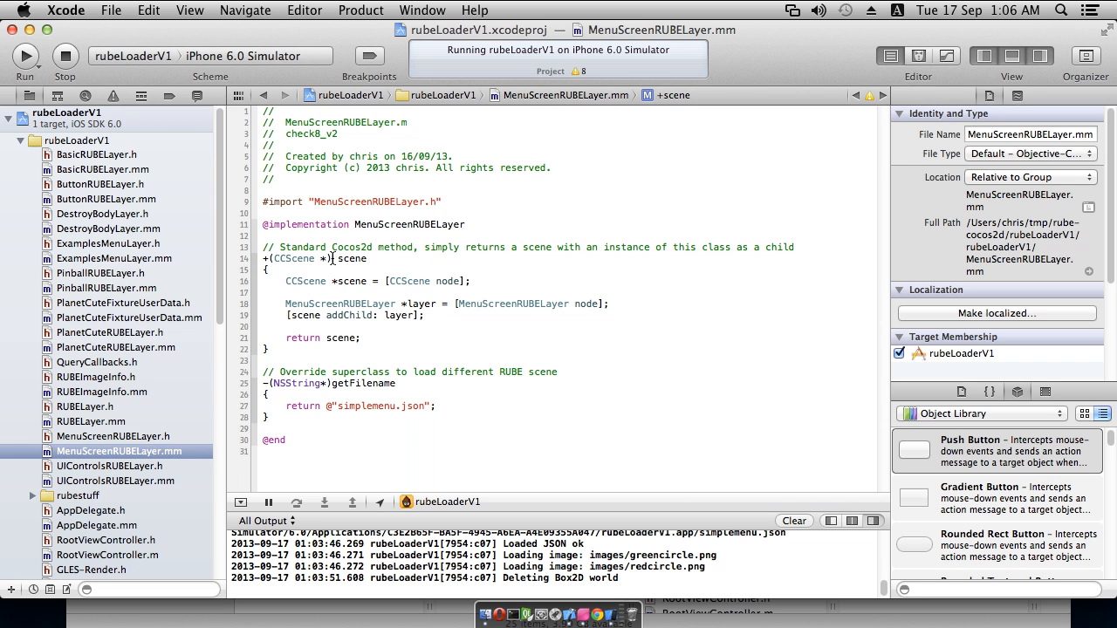
{"action": "left_click_drag", "start_coordinate": [339, 259], "coordinate": [368, 257]}
{"action": "left_click", "coordinate": [375, 260]}
{"action": "left_click_drag", "start_coordinate": [337, 258], "coordinate": [365, 256]}
{"action": "left_click_drag", "start_coordinate": [333, 384], "coordinate": [396, 407]}
{"action": "left_click", "coordinate": [385, 412]}
- Add an empty -(void)doSomething method below getFilename in MenuScreenRUBELayer.mm
{"action": "left_click", "coordinate": [449, 427]}
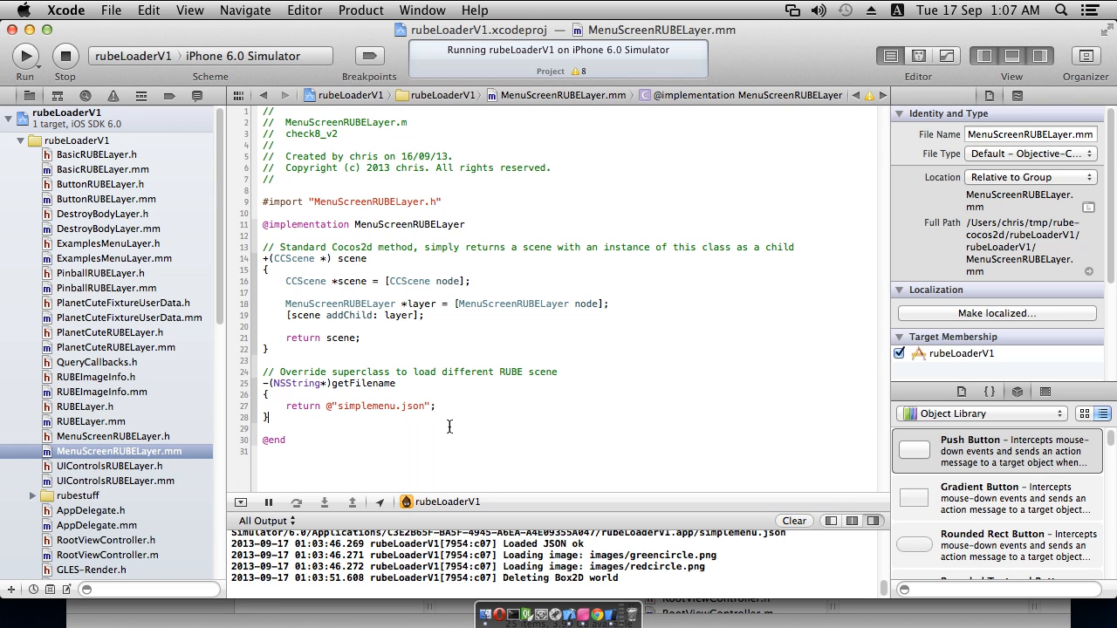
{"action": "key", "text": "Return"}
{"action": "key", "text": "Return"}
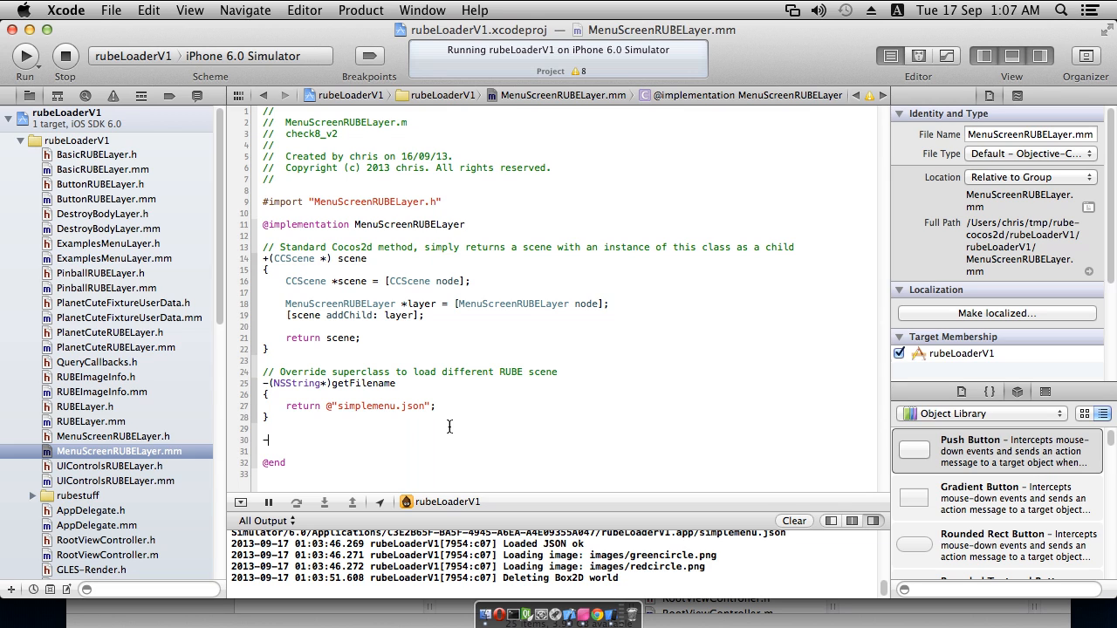
{"action": "type", "text": "-(void)doSomething"}
{"action": "key", "text": "Return"}
{"action": "type", "text": "{"}
{"action": "key", "text": "Return"}
{"action": "scroll", "coordinate": [449, 426], "scroll_direction": "down", "scroll_amount": 1}
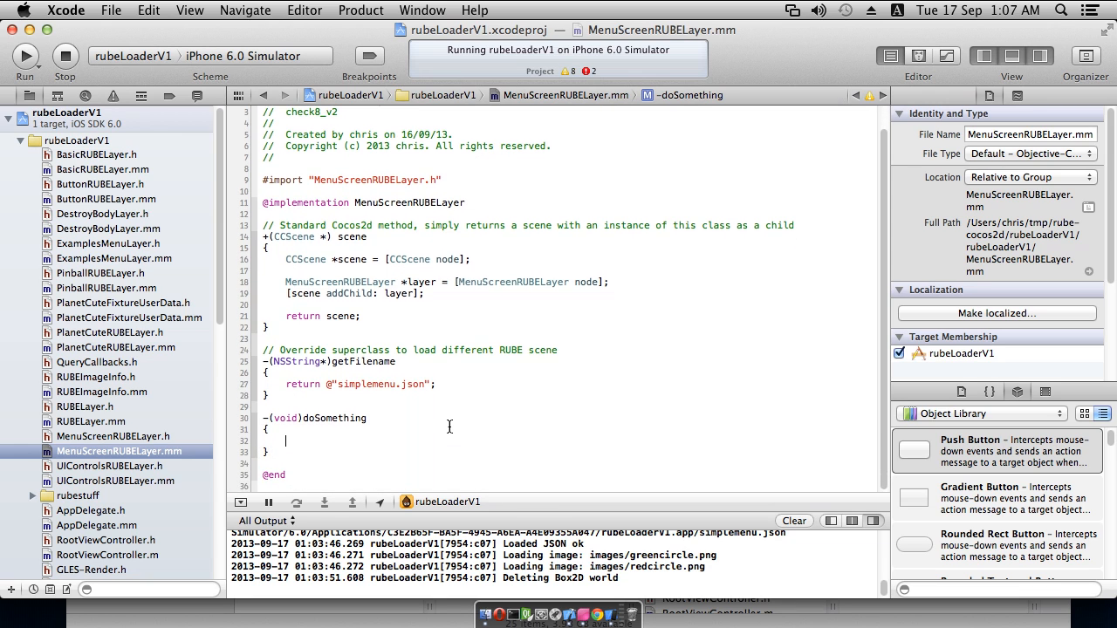
- Make the doSomething method log its own name with CCLOG(@"doSomething")
{"action": "type", "text": "CCLOG"}
{"action": "key", "text": "Return"}
{"action": "type", "text": "@\"\");"}
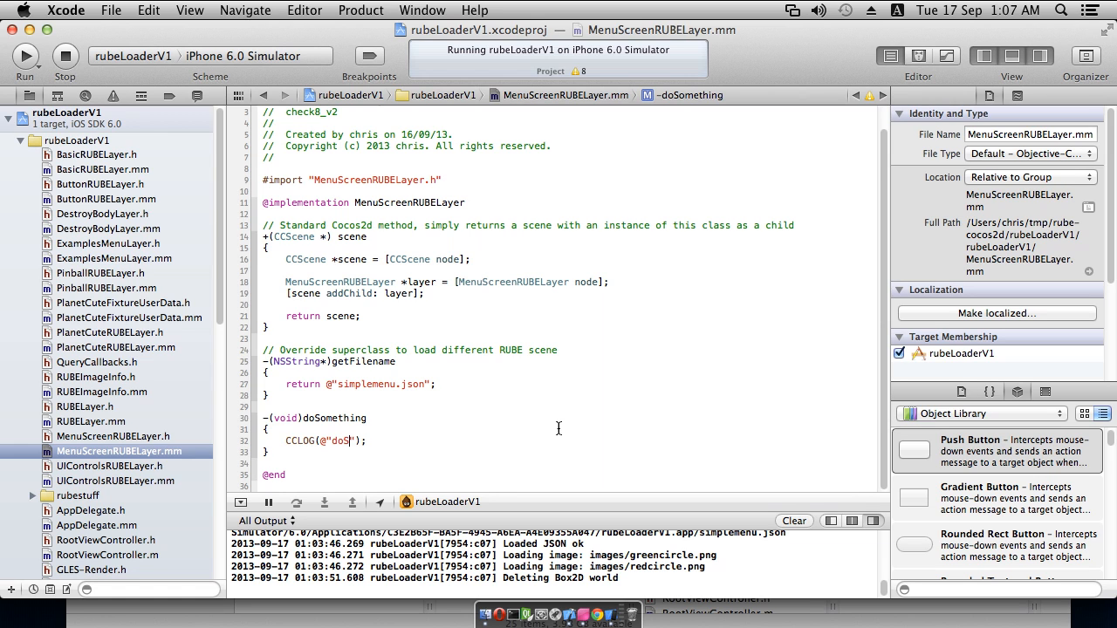
{"action": "key", "text": "Left"}
{"action": "key", "text": "BackSpace"}
- Compare the doSomething method name with the Action property of the second button's fixture in R.U.B.E
{"action": "left_click_drag", "start_coordinate": [305, 422], "coordinate": [365, 418]}
{"action": "left_click", "coordinate": [384, 420]}
{"action": "left_click", "coordinate": [584, 617]}
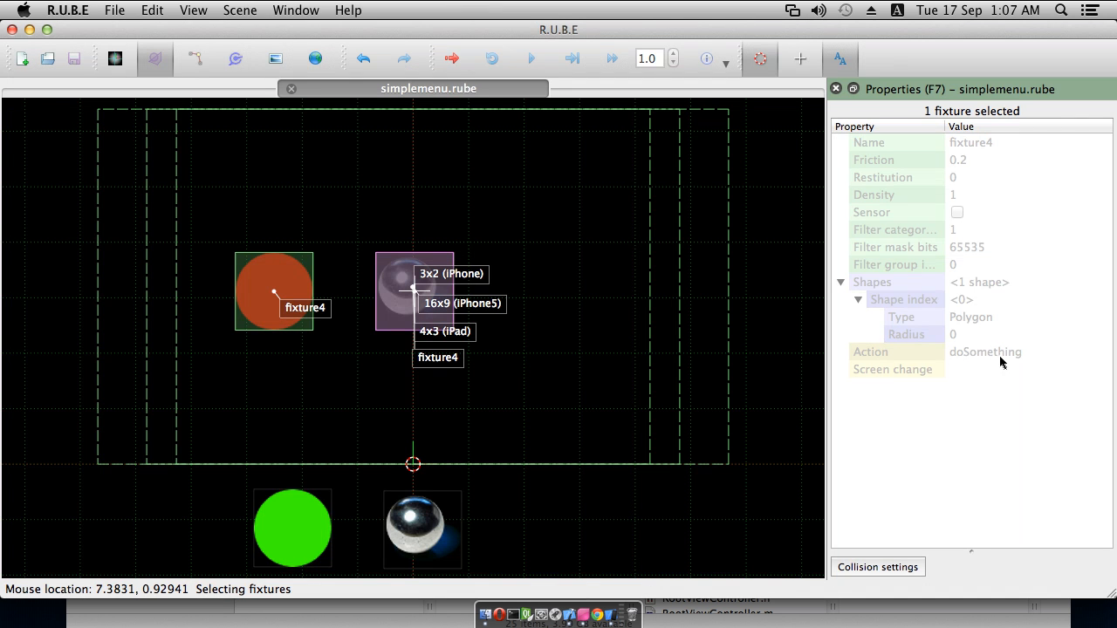
{"action": "left_click", "coordinate": [551, 441]}
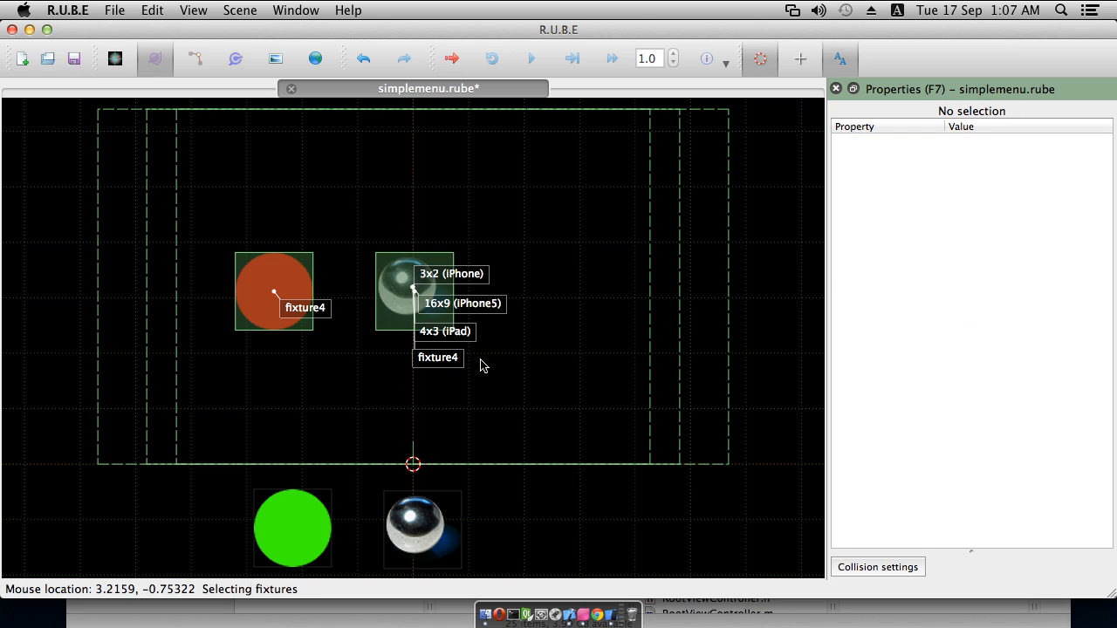
{"action": "left_click", "coordinate": [386, 288]}
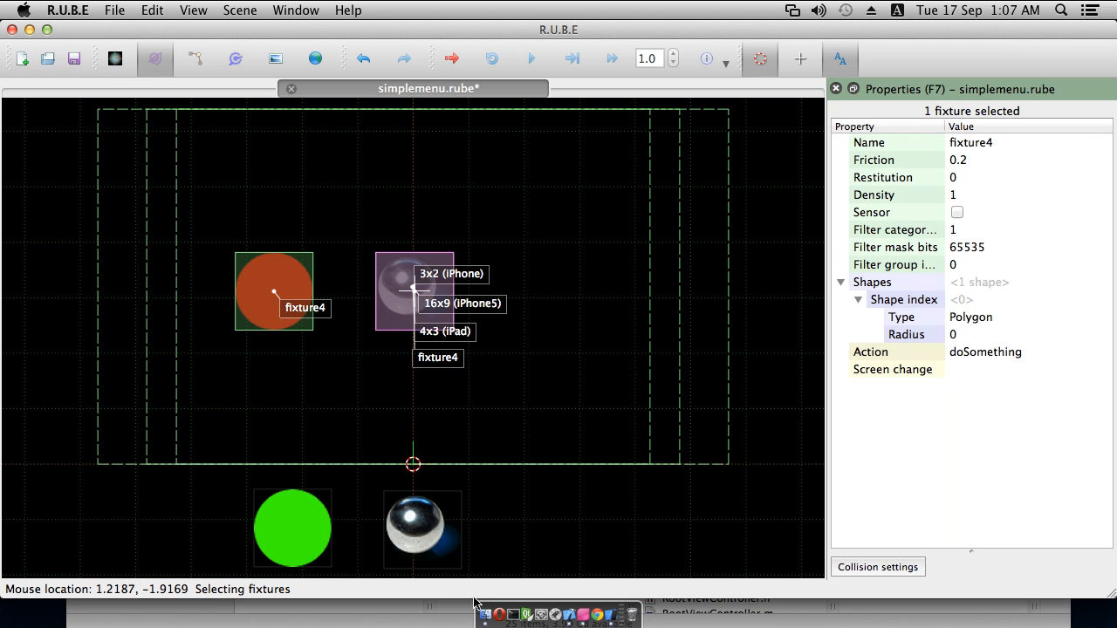
- Switch to Xcode, relaunch rubeLoaderV1 in the simulator and show the Simple menu demo in landscape
{"action": "left_click", "coordinate": [569, 616]}
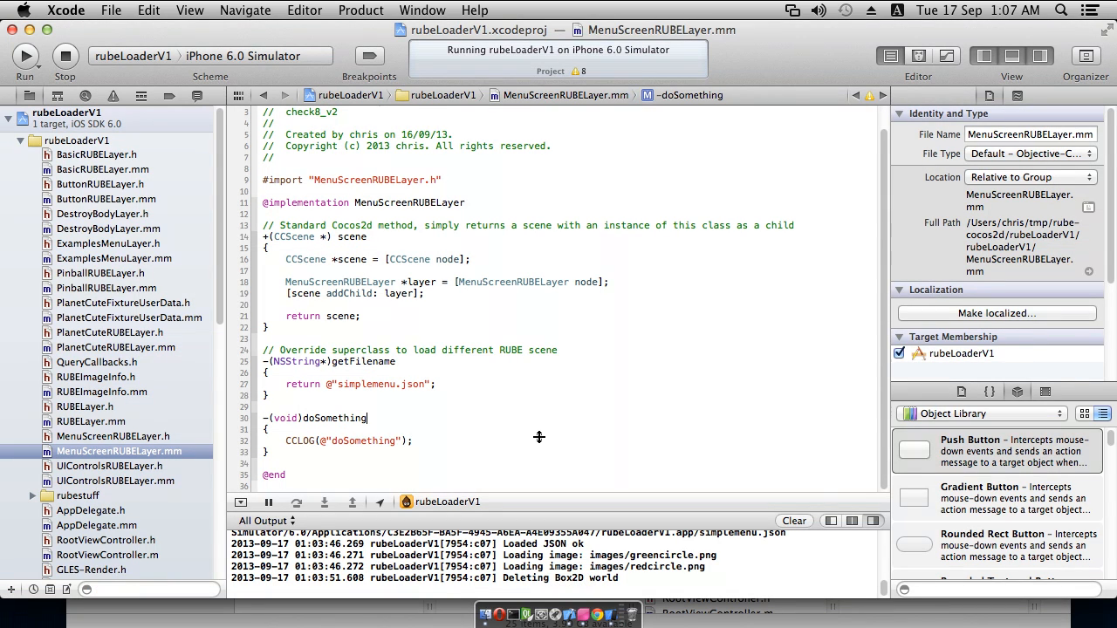
{"action": "key", "text": "super+r"}
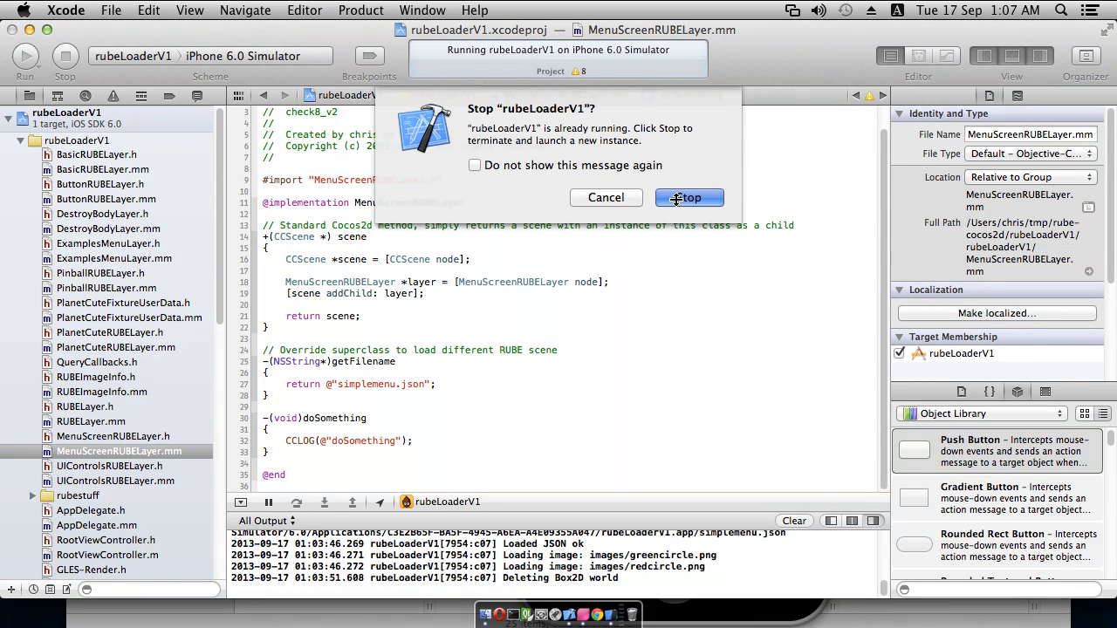
{"action": "left_click", "coordinate": [686, 198]}
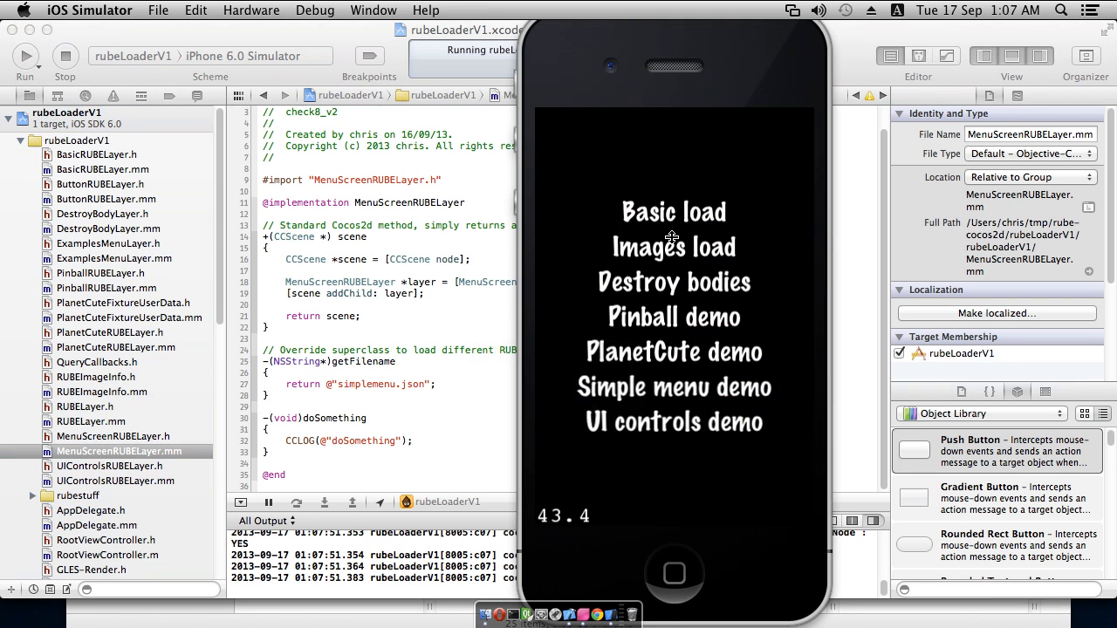
{"action": "left_click", "coordinate": [664, 389]}
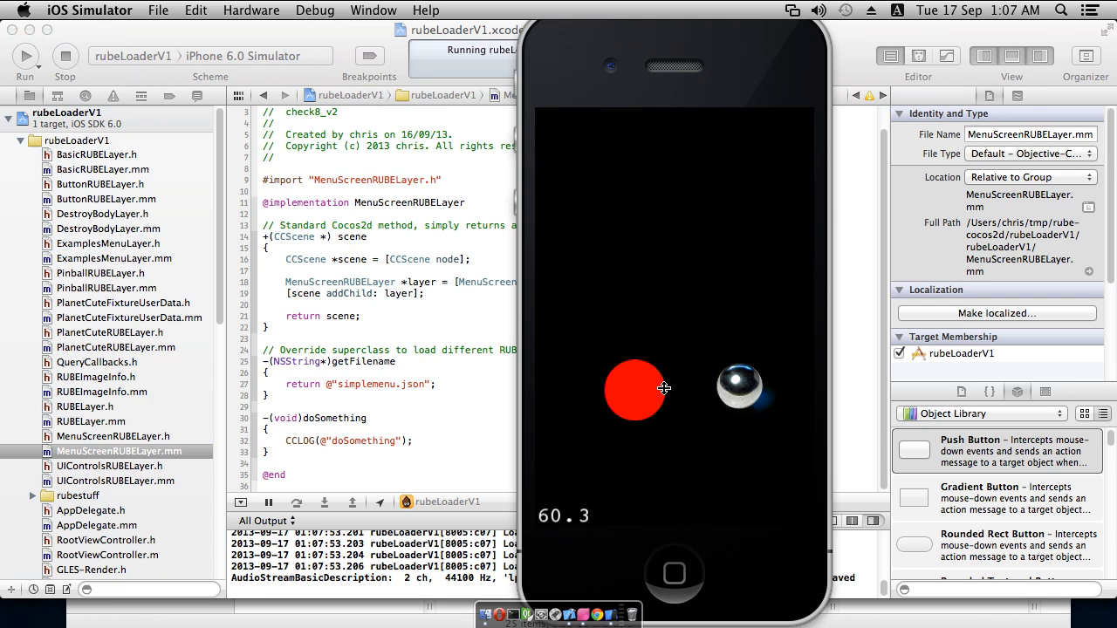
{"action": "key", "text": "super+Left"}
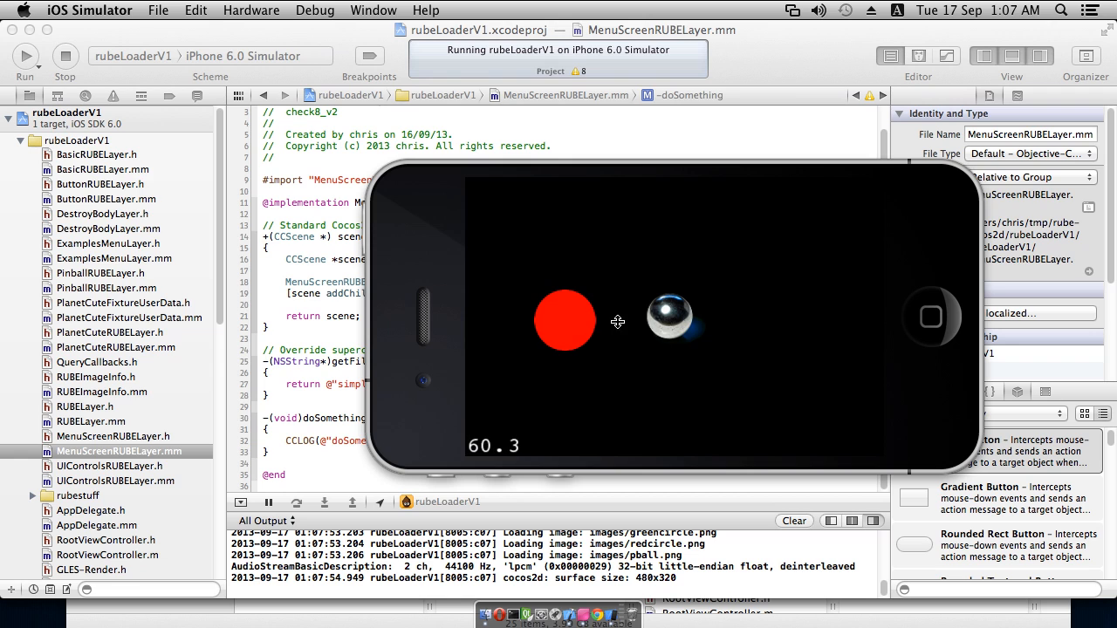
- Test the metal ball button in the simulator several times, keeping the debug console's log output in view
{"action": "left_click", "coordinate": [668, 317]}
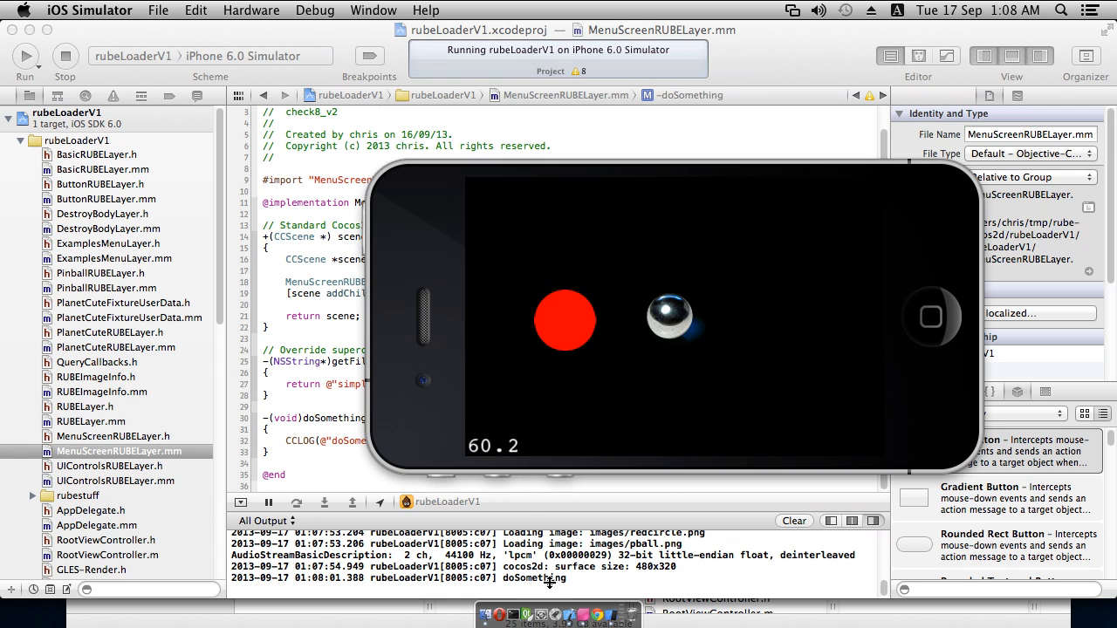
{"action": "left_click", "coordinate": [668, 317]}
{"action": "left_click_drag", "start_coordinate": [426, 233], "coordinate": [440, 211]}
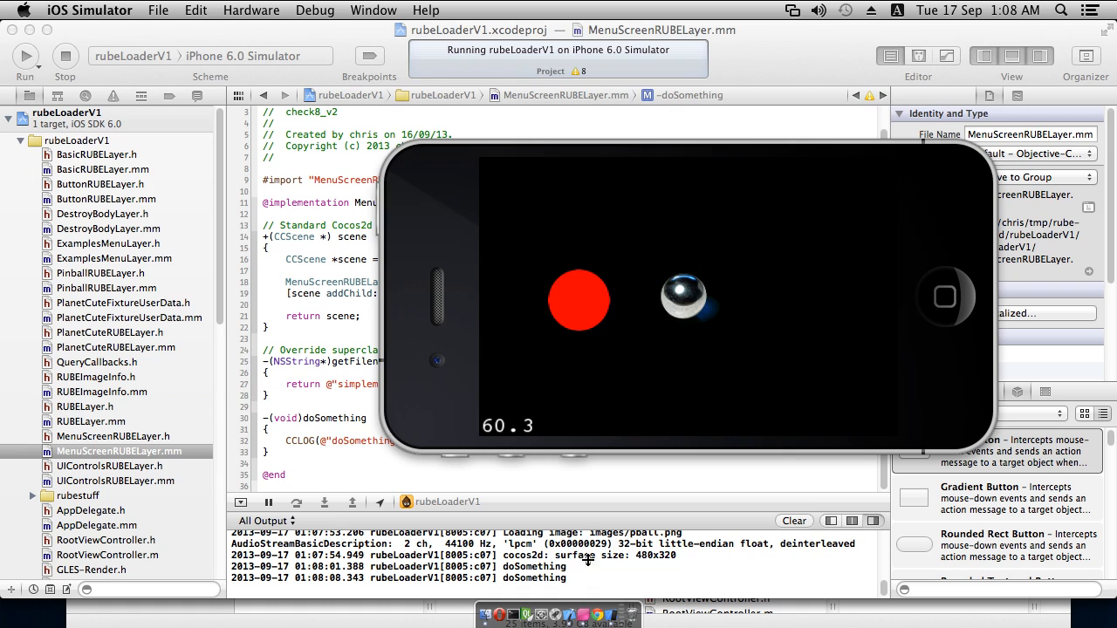
{"action": "left_click", "coordinate": [685, 302]}
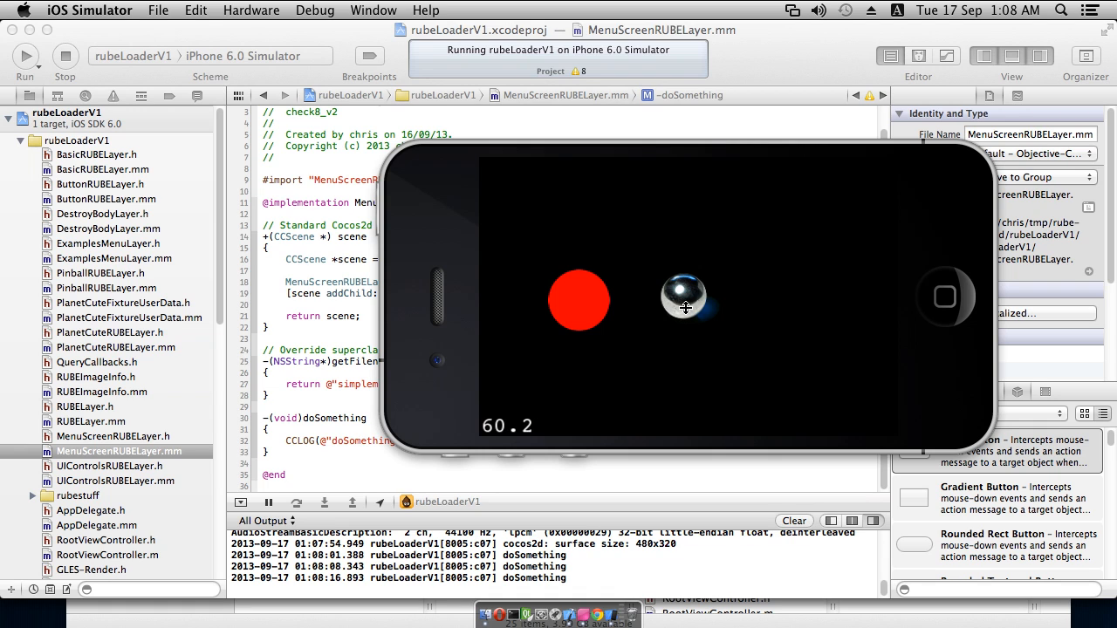
{"action": "double_click", "coordinate": [686, 308]}
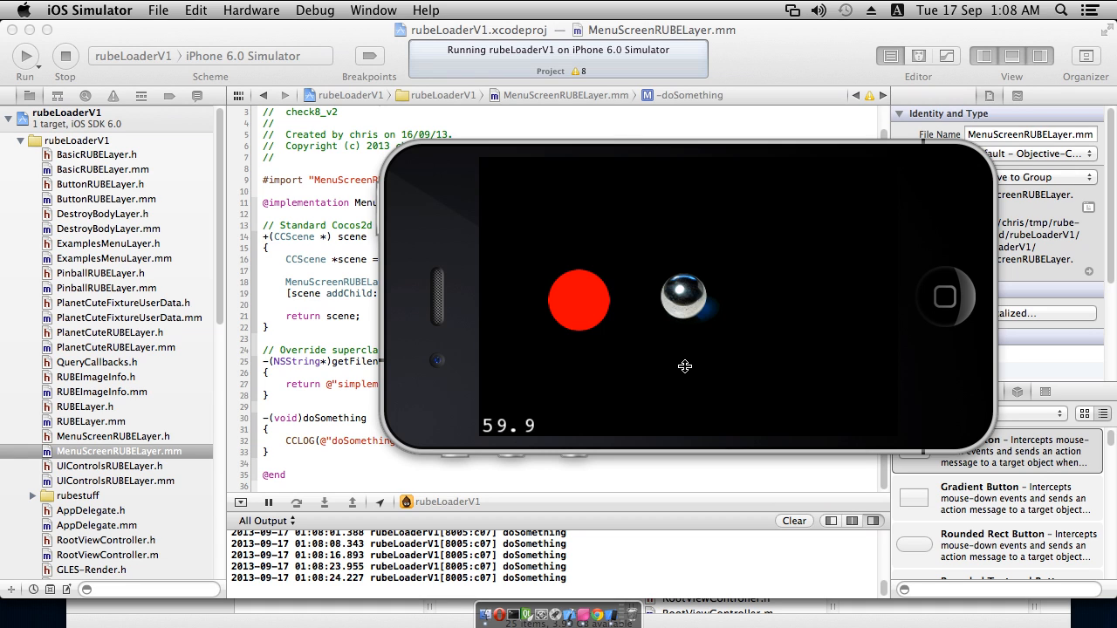
- Switch to R.U.B.E and set the color tint of the button2_hover image to green
{"action": "left_click", "coordinate": [586, 616]}
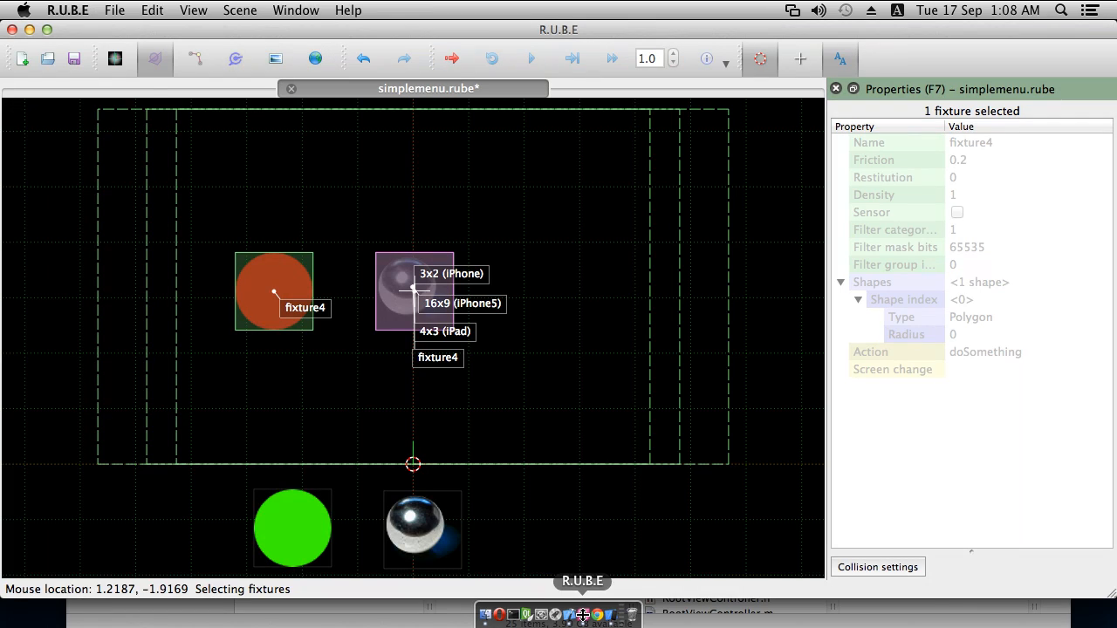
{"action": "key", "text": "i"}
{"action": "left_click", "coordinate": [419, 534]}
{"action": "key", "text": "i"}
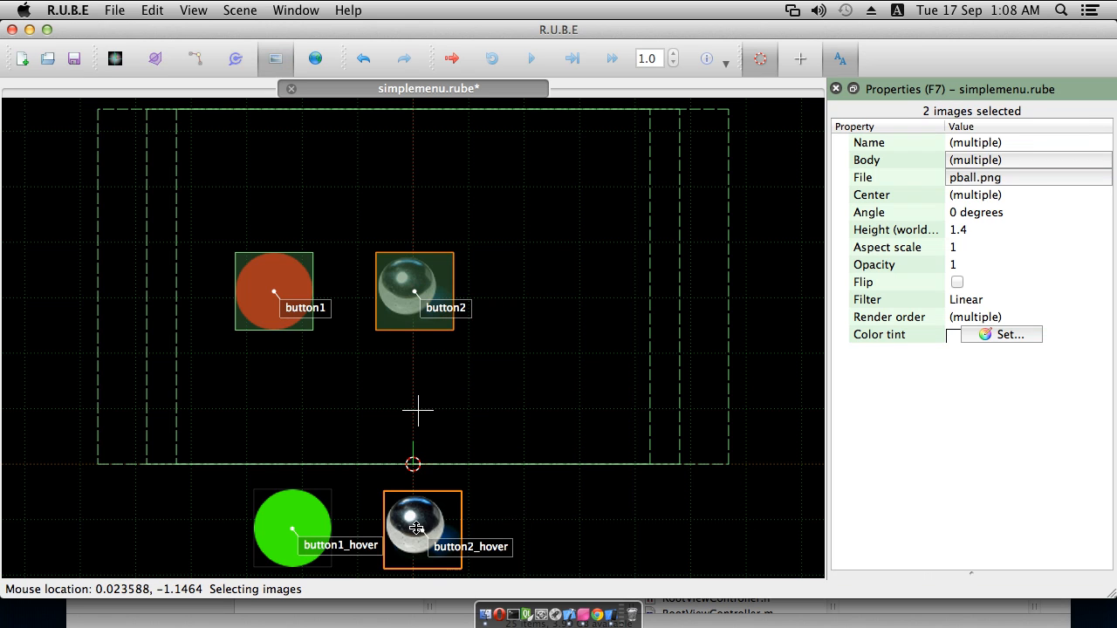
{"action": "left_click", "coordinate": [415, 528]}
{"action": "left_click", "coordinate": [985, 335]}
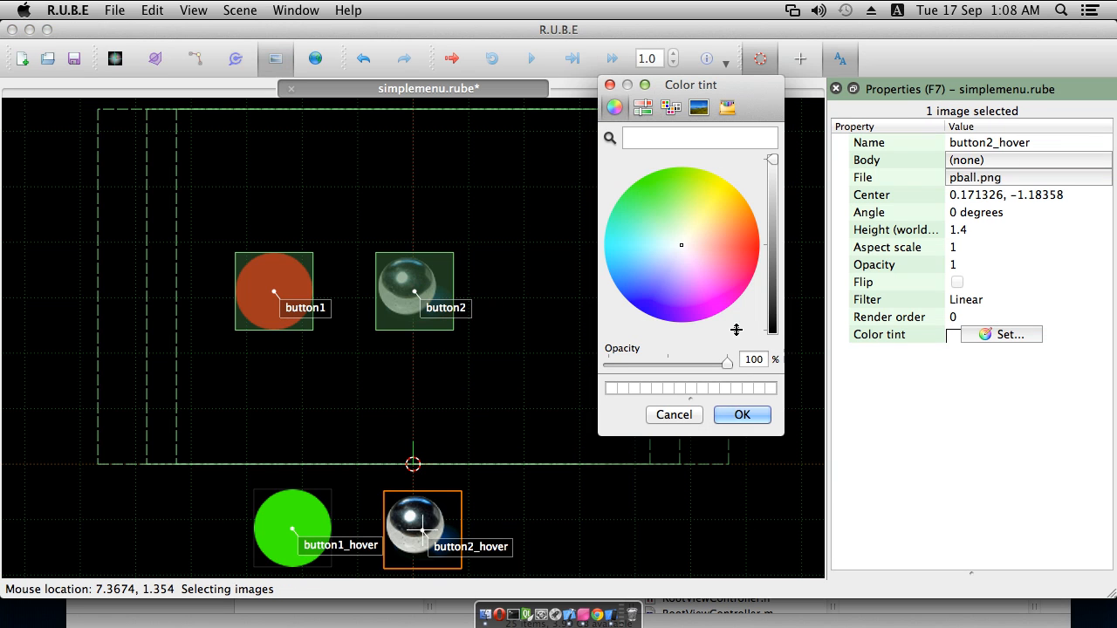
{"action": "left_click", "coordinate": [636, 183]}
{"action": "left_click", "coordinate": [741, 416]}
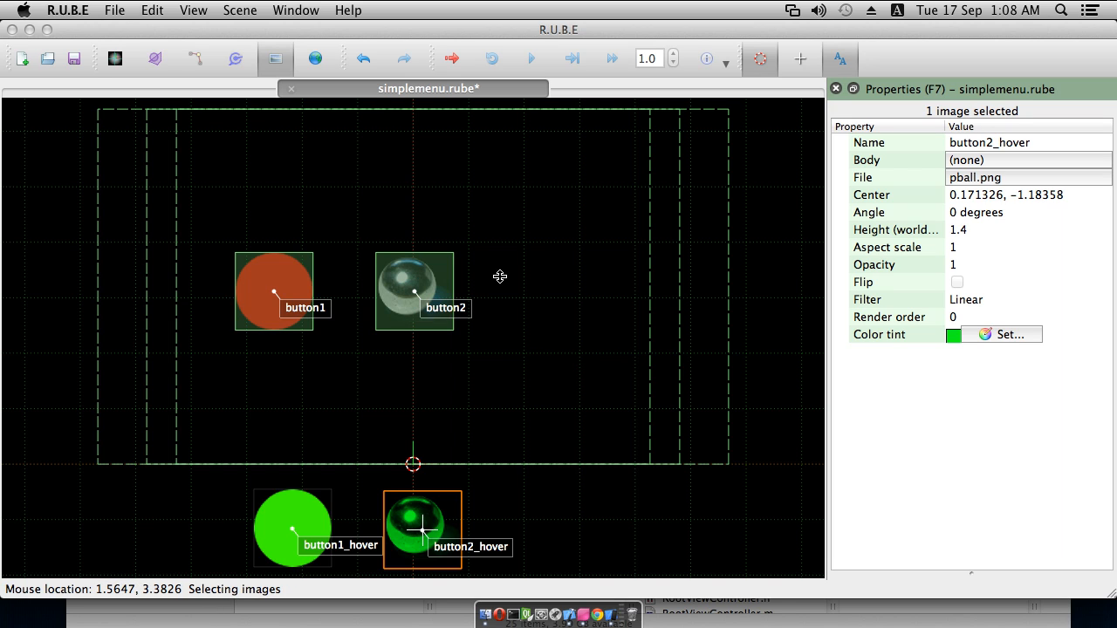
- Duplicate the second button's body to about 2.42, 3.12 and its button2_hover image to about 2.72, -1.07
{"action": "key", "text": "b"}
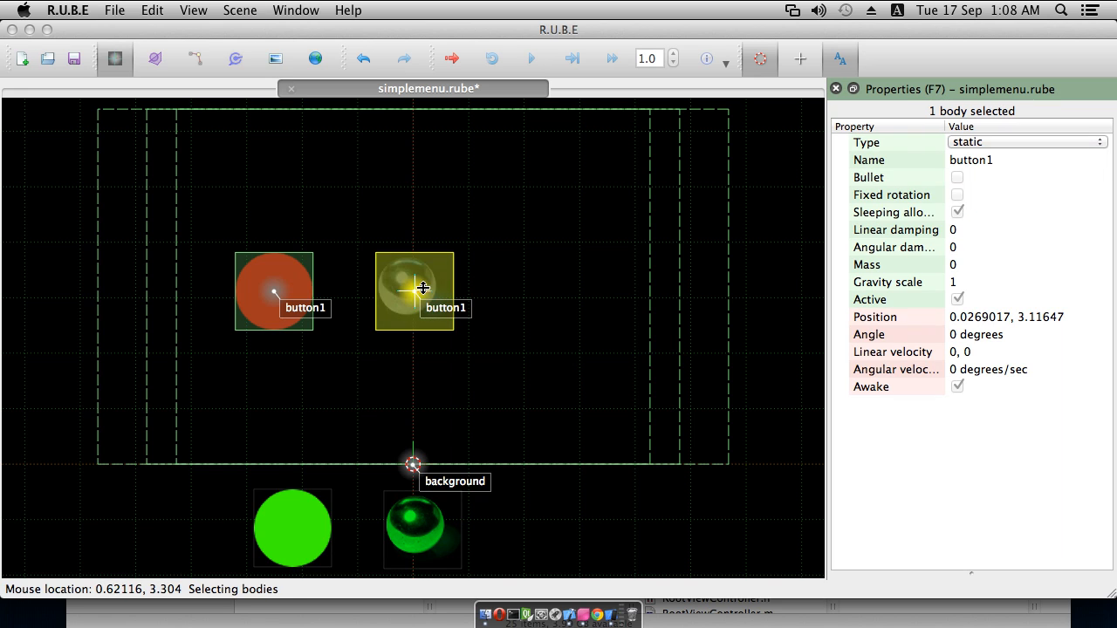
{"action": "left_click_drag", "start_coordinate": [414, 288], "coordinate": [546, 290], "text": "shift"}
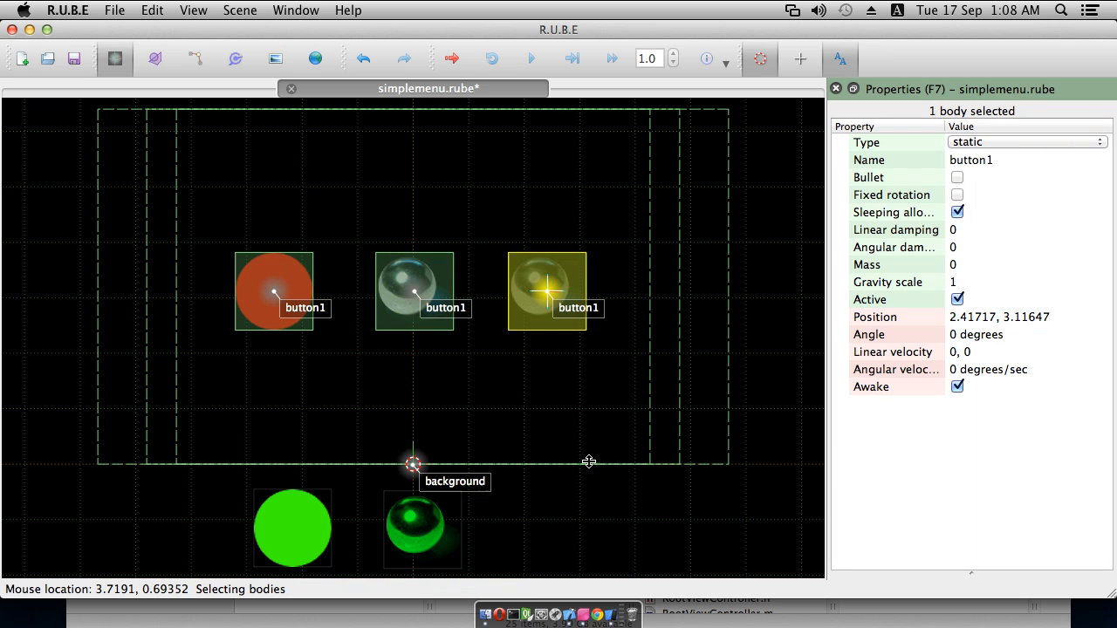
{"action": "key", "text": "i"}
{"action": "left_click", "coordinate": [415, 530]}
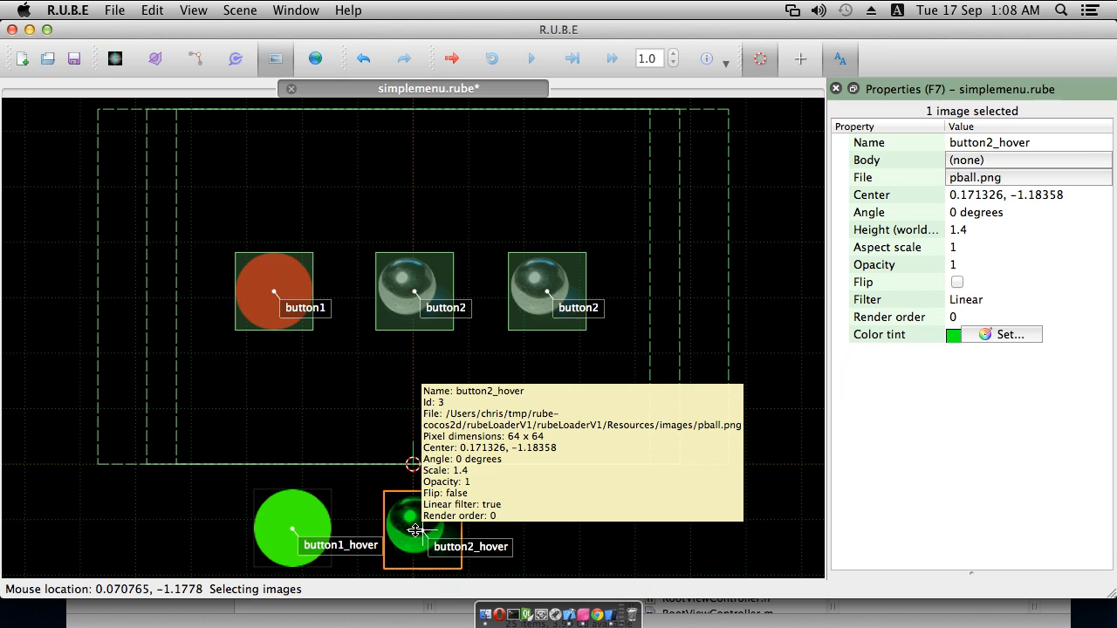
{"action": "key", "text": "shift+d"}
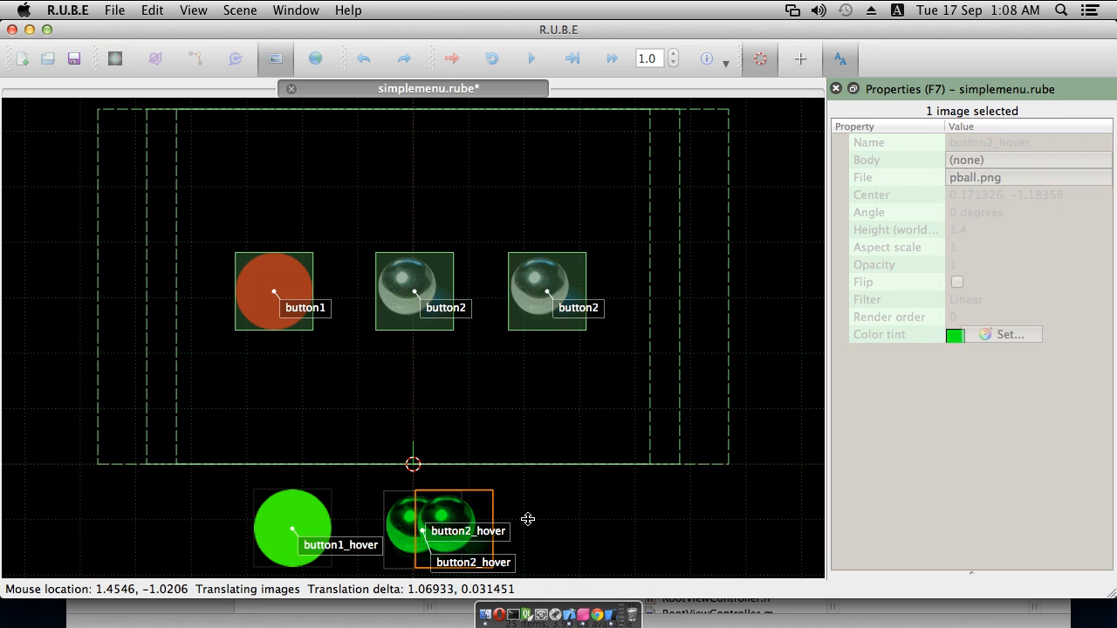
{"action": "left_click", "coordinate": [577, 517]}
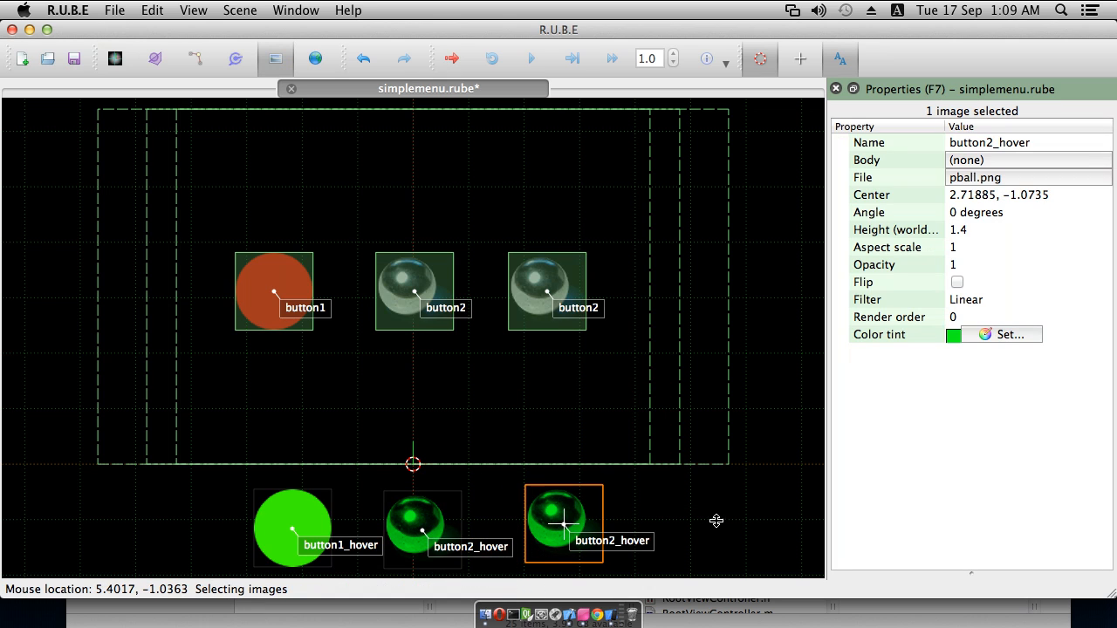
- Set the image file of the third button's normal and hover images to planetcute-player.png
{"action": "left_click", "coordinate": [535, 320], "text": "shift"}
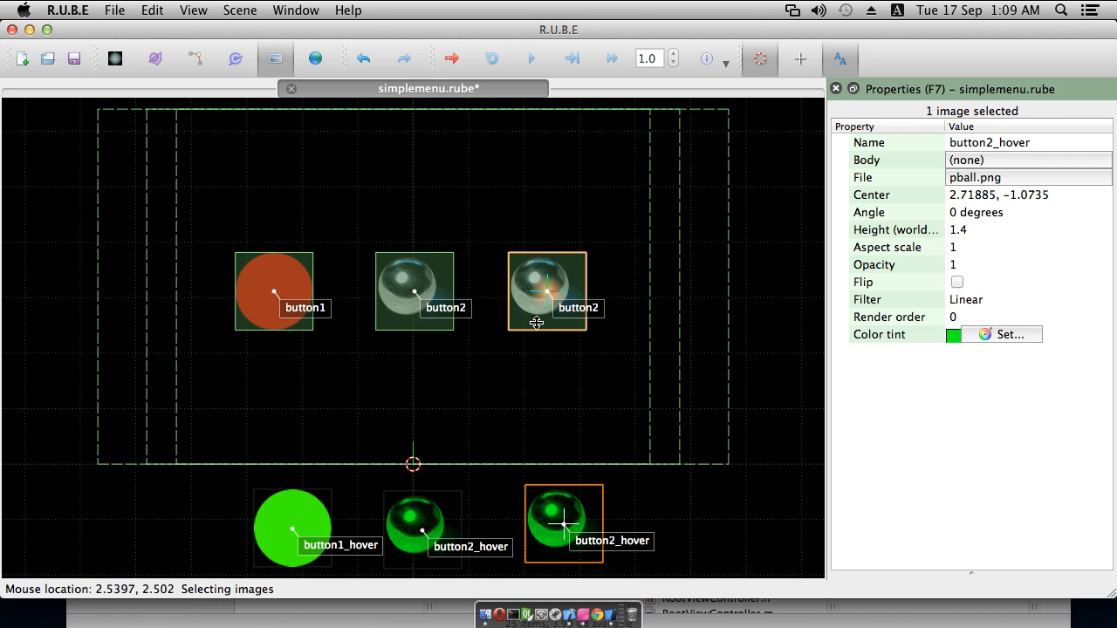
{"action": "left_click", "coordinate": [980, 177]}
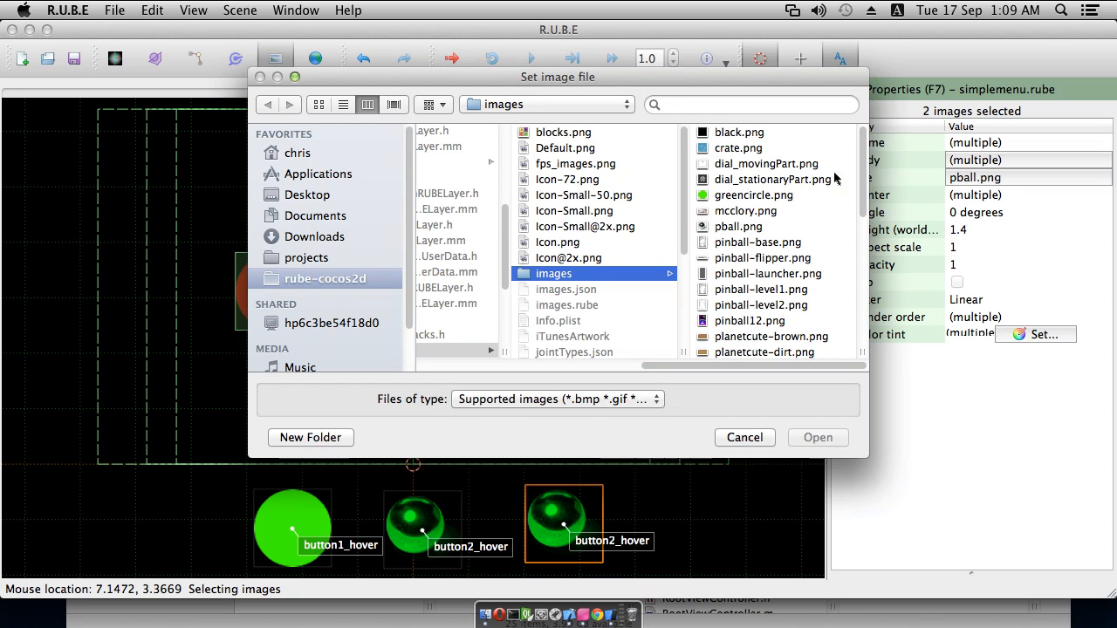
{"action": "left_click_drag", "start_coordinate": [861, 153], "coordinate": [859, 228]}
{"action": "left_click", "coordinate": [768, 296]}
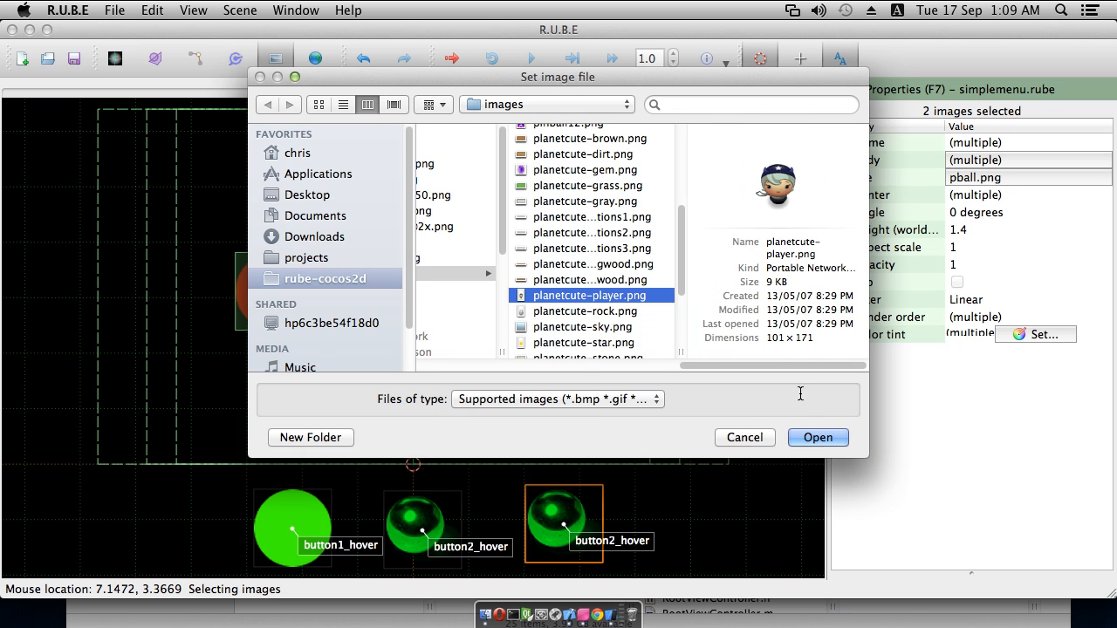
{"action": "left_click", "coordinate": [817, 437]}
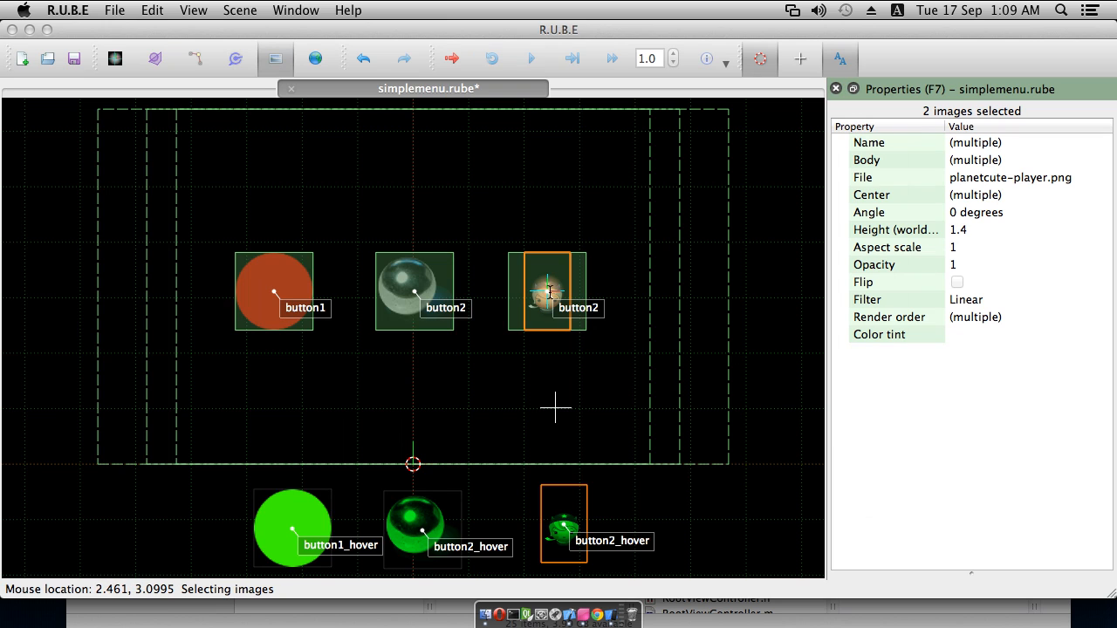
- Scale the third button's normal image to a height of about 2.84 and center it at about 0.016, 0.25 over its body
{"action": "left_click", "coordinate": [547, 288]}
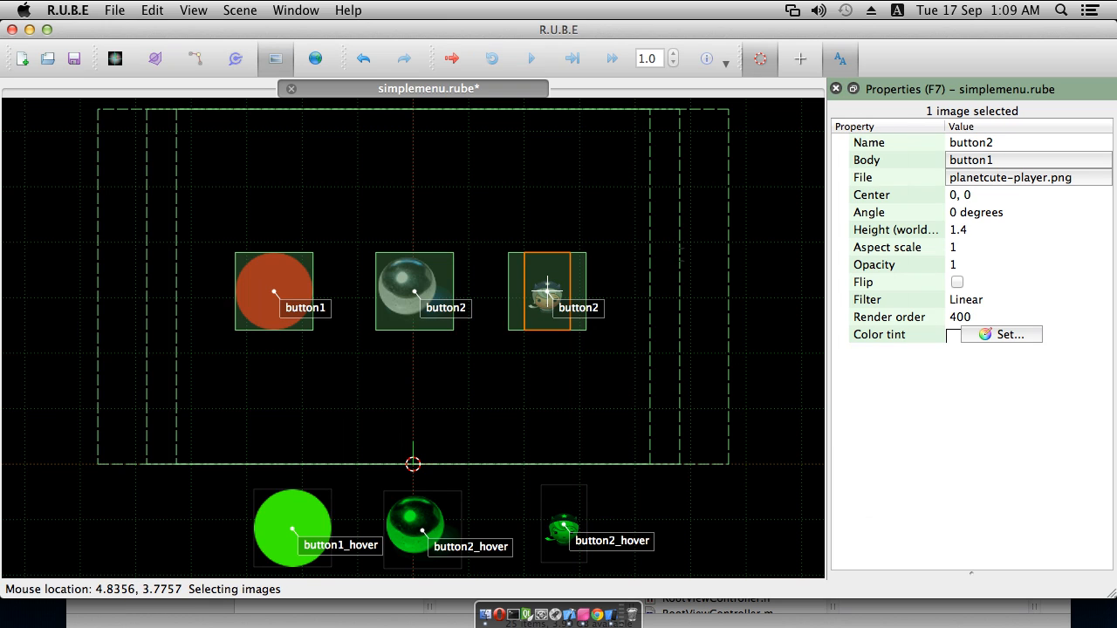
{"action": "key", "text": "s"}
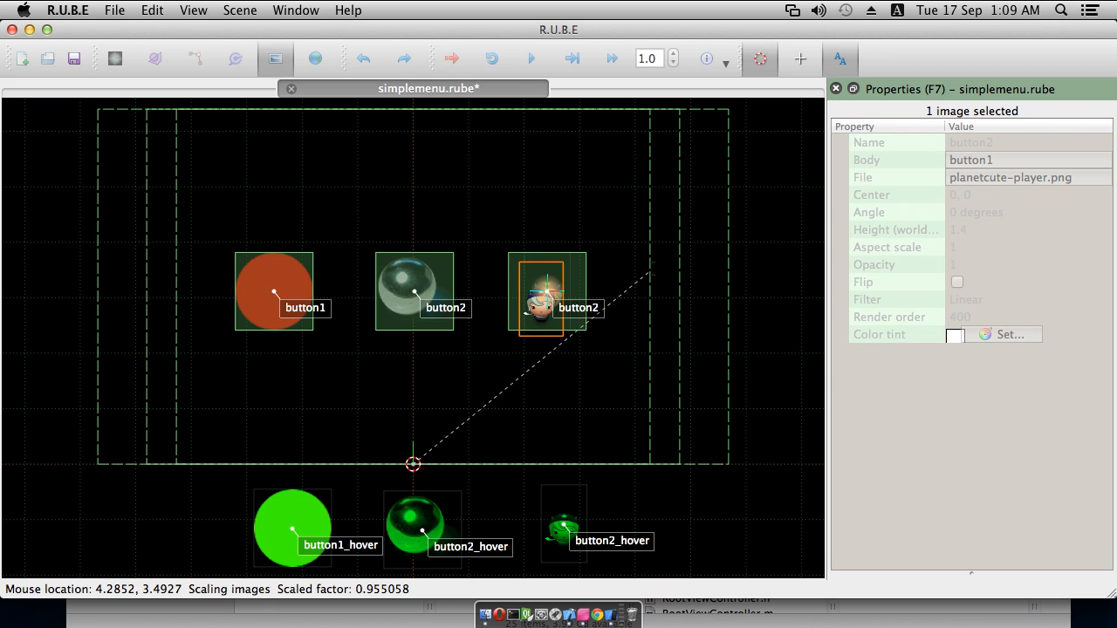
{"action": "left_click", "coordinate": [741, 215]}
{"action": "key", "text": "g"}
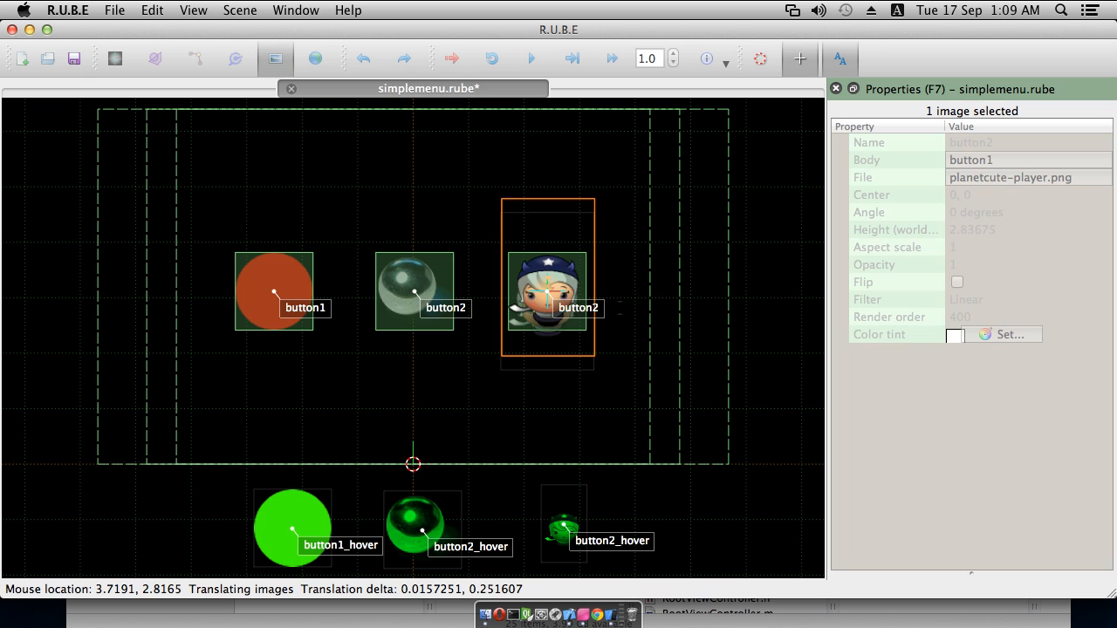
{"action": "left_click", "coordinate": [534, 288]}
- Add two vertices along the upper edge and two along the lower edge of the third button's fixture
{"action": "scroll", "coordinate": [534, 289], "scroll_direction": "up", "scroll_amount": 3}
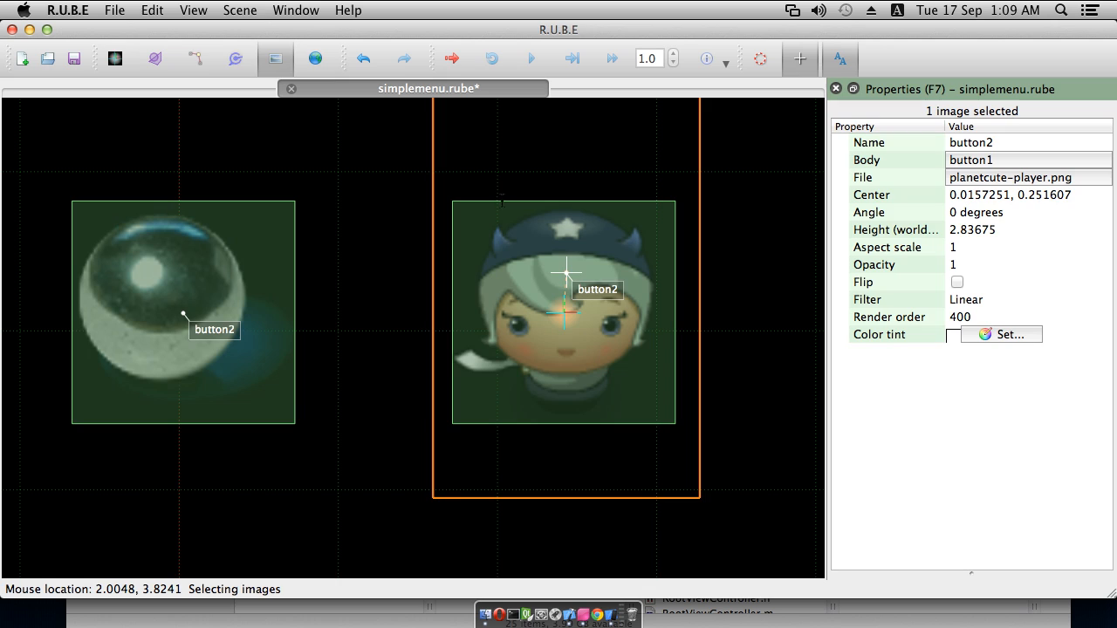
{"action": "key", "text": "v"}
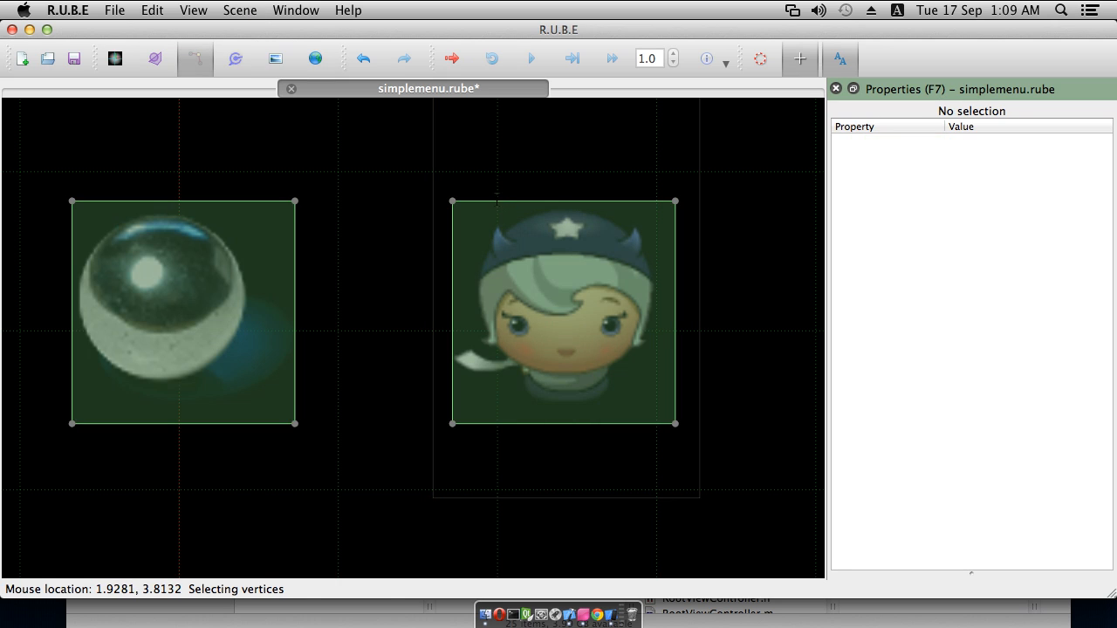
{"action": "key", "text": "e"}
{"action": "left_click", "coordinate": [501, 200]}
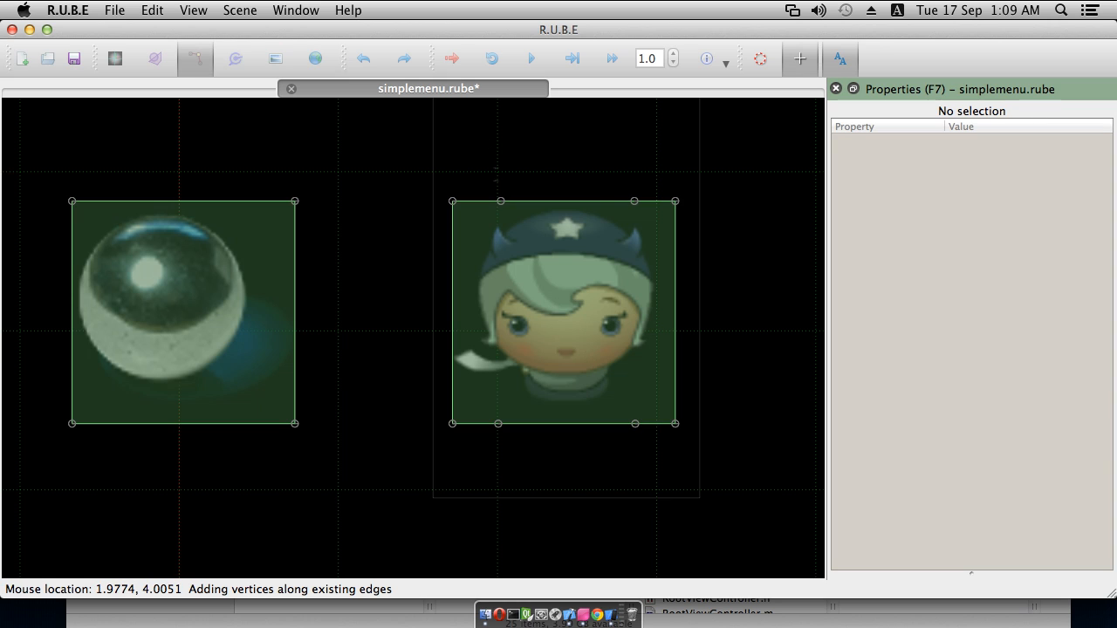
{"action": "key", "text": "Escape"}
- Move the four inner vertices of the third button's fixture upward so its upper edge bulges and its lower edge is notched
{"action": "left_click_drag", "start_coordinate": [476, 166], "coordinate": [658, 466]}
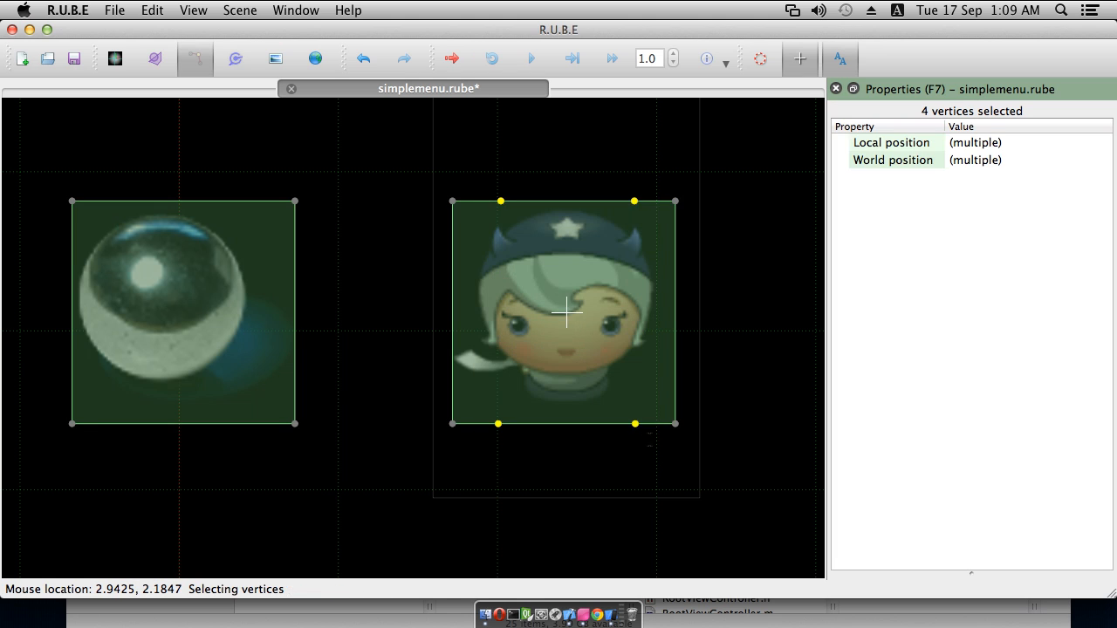
{"action": "key", "text": "g"}
{"action": "left_click", "coordinate": [566, 277]}
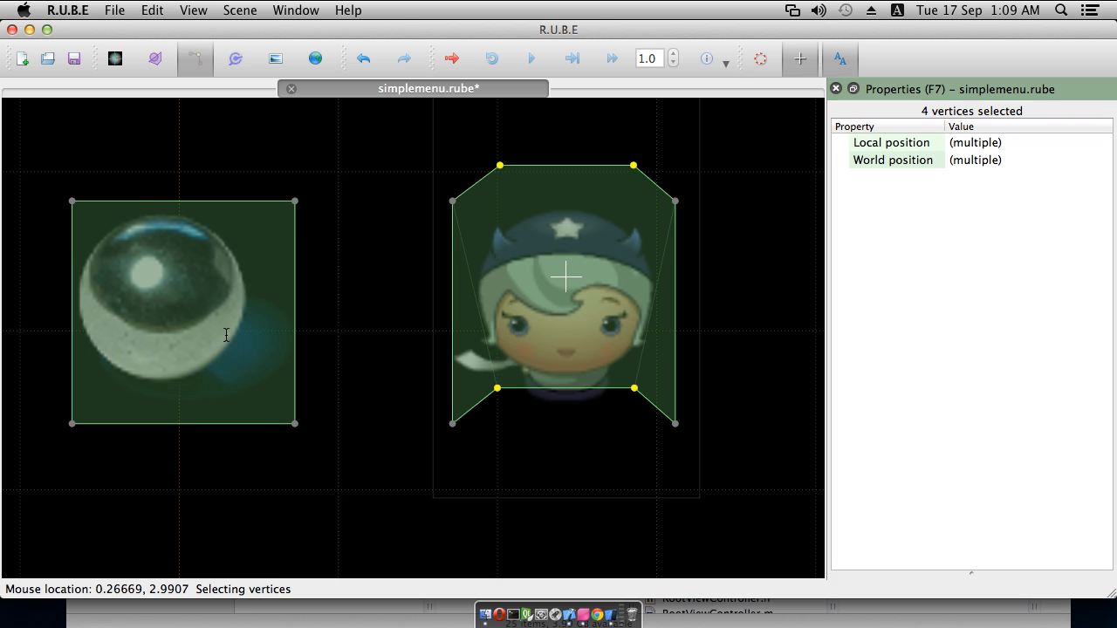
- Rename the third button's normal image as button3
{"action": "scroll", "coordinate": [418, 312], "scroll_direction": "down", "scroll_amount": 2}
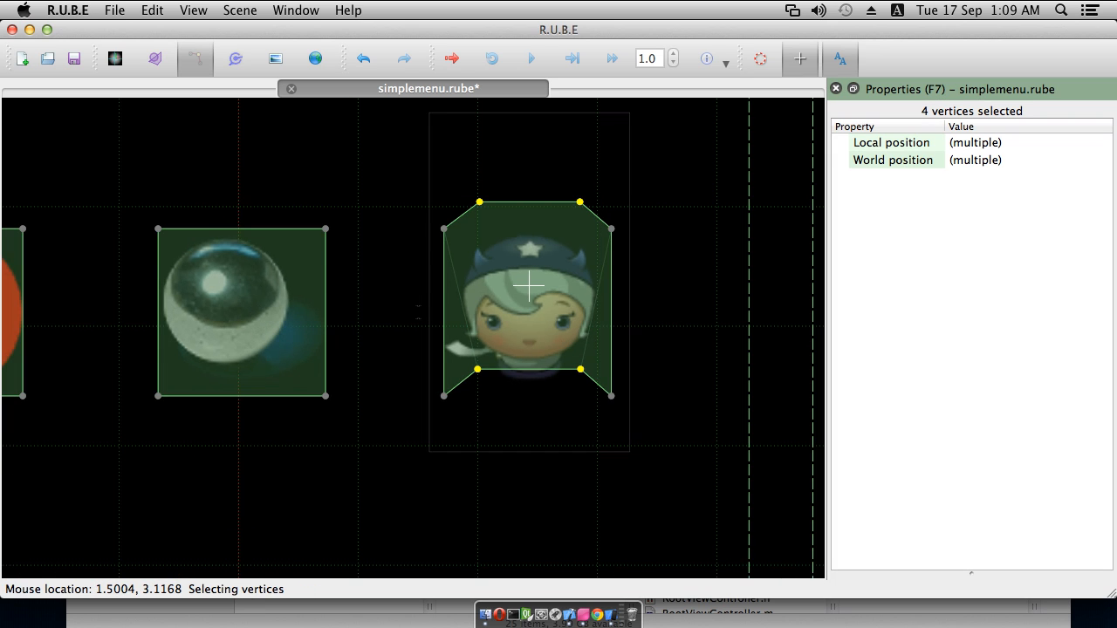
{"action": "scroll", "coordinate": [418, 311], "scroll_direction": "down", "scroll_amount": 3}
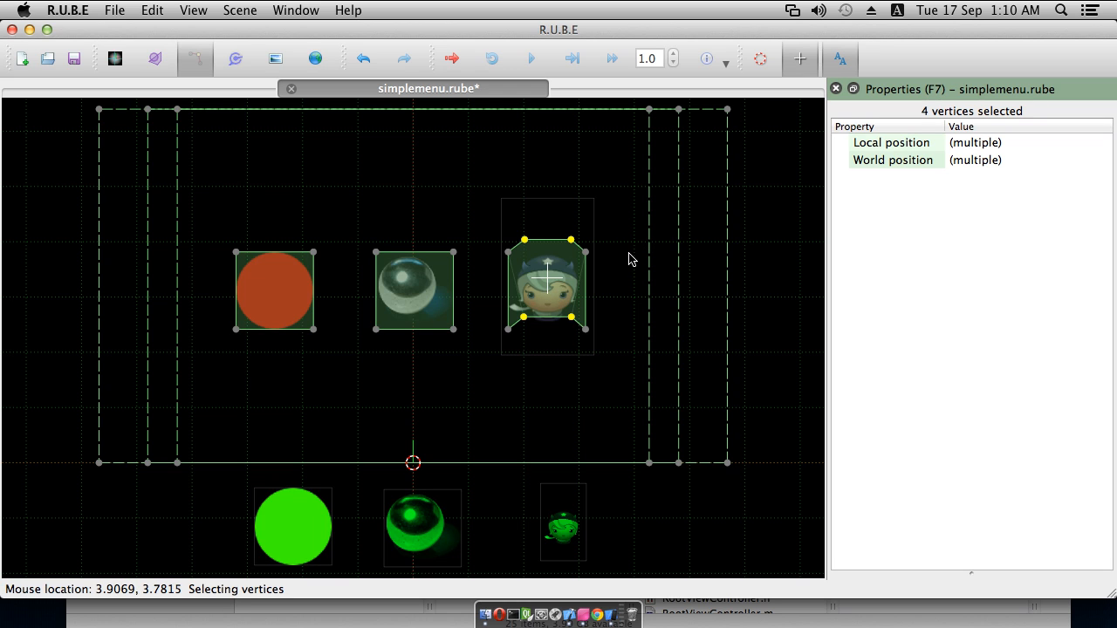
{"action": "key", "text": "i"}
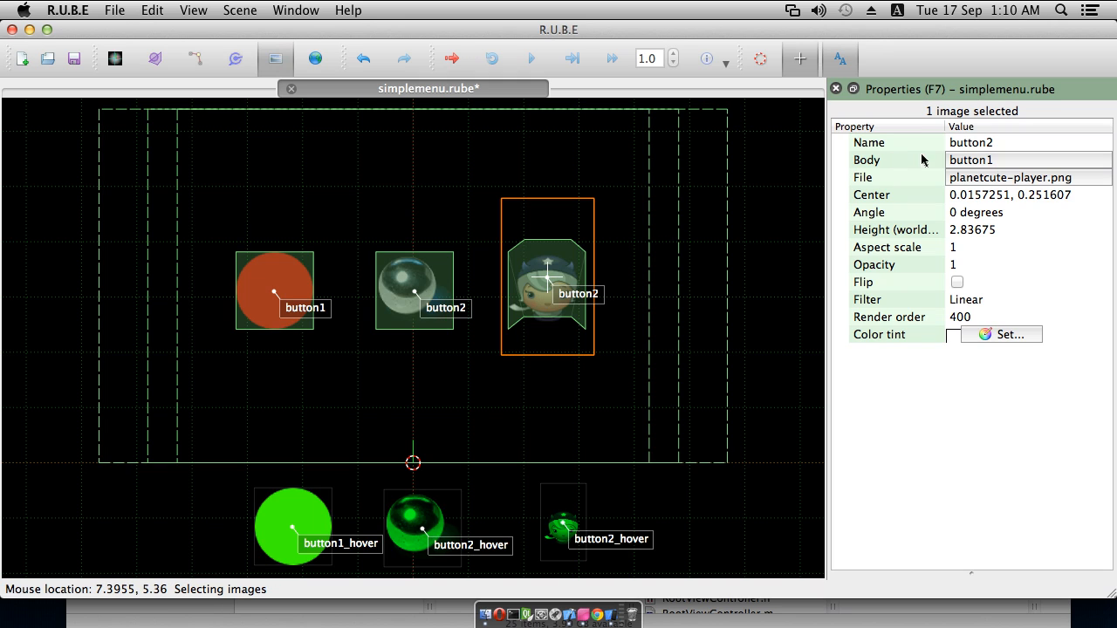
{"action": "left_click", "coordinate": [979, 146]}
{"action": "left_click", "coordinate": [995, 150]}
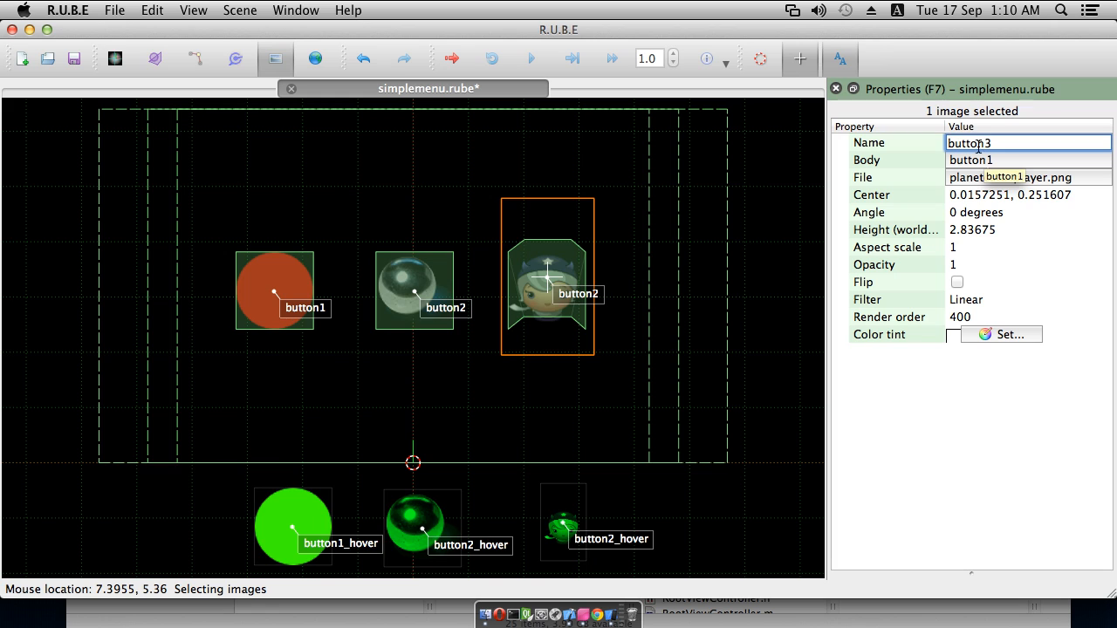
{"action": "key", "text": "Return"}
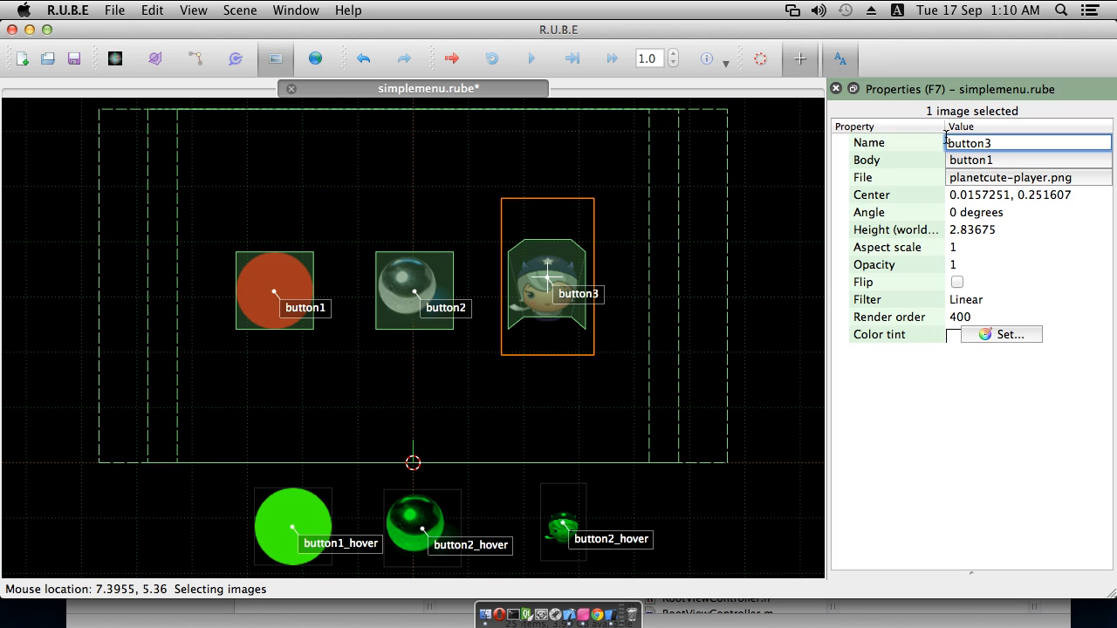
- Rename the third button's green hover image as button3_hover
{"action": "left_click", "coordinate": [566, 528]}
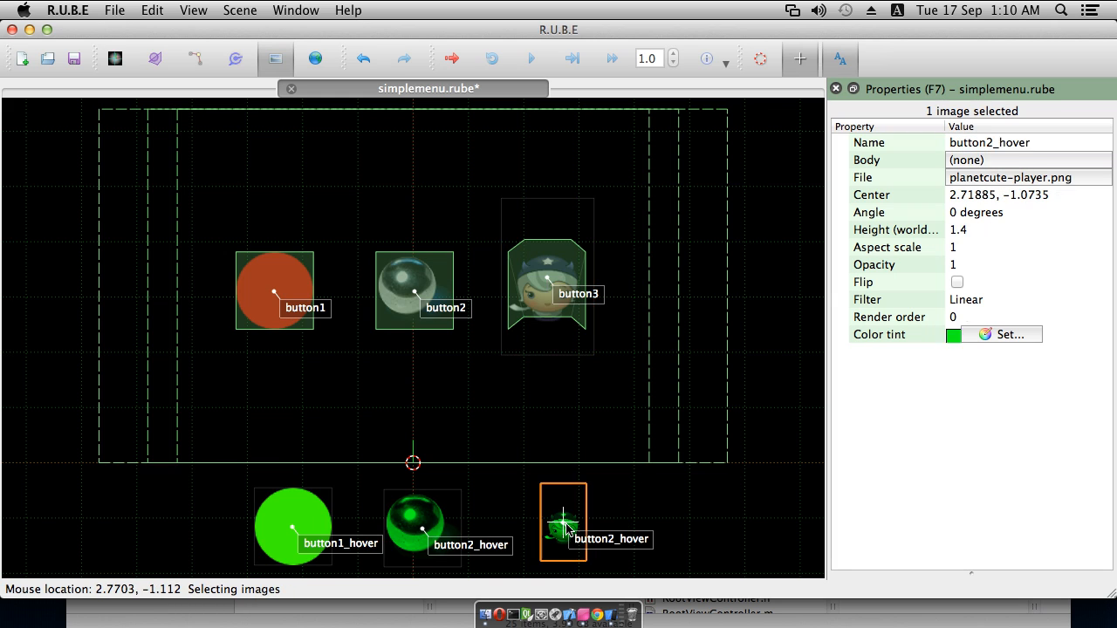
{"action": "left_click", "coordinate": [990, 145]}
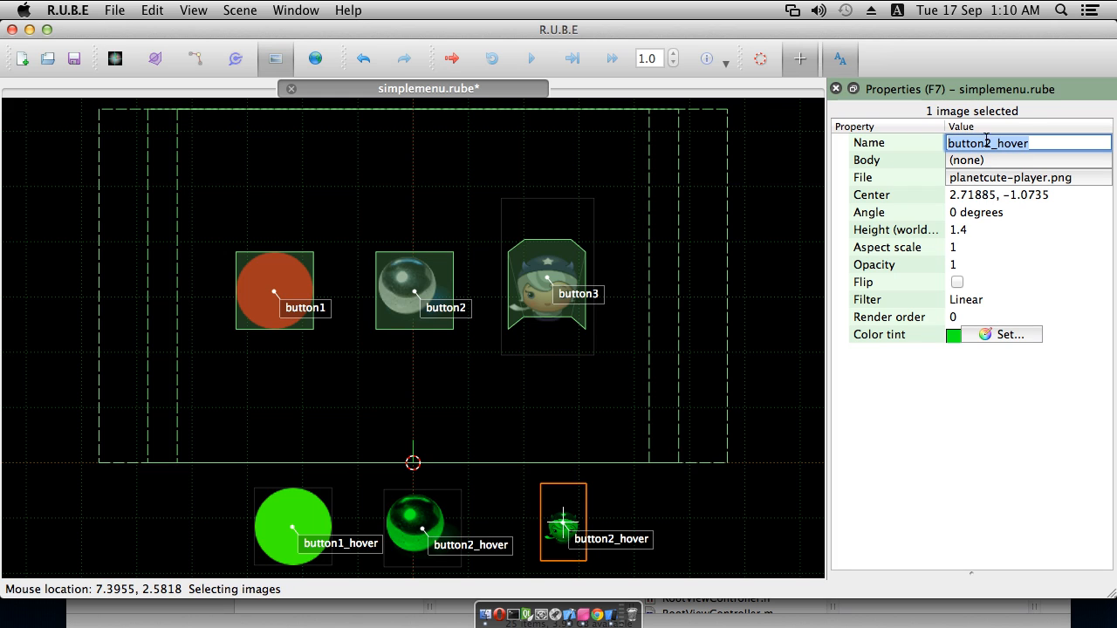
{"action": "left_click", "coordinate": [987, 143]}
{"action": "key", "text": "Delete"}
{"action": "type", "text": "3"}
{"action": "key", "text": "Return"}
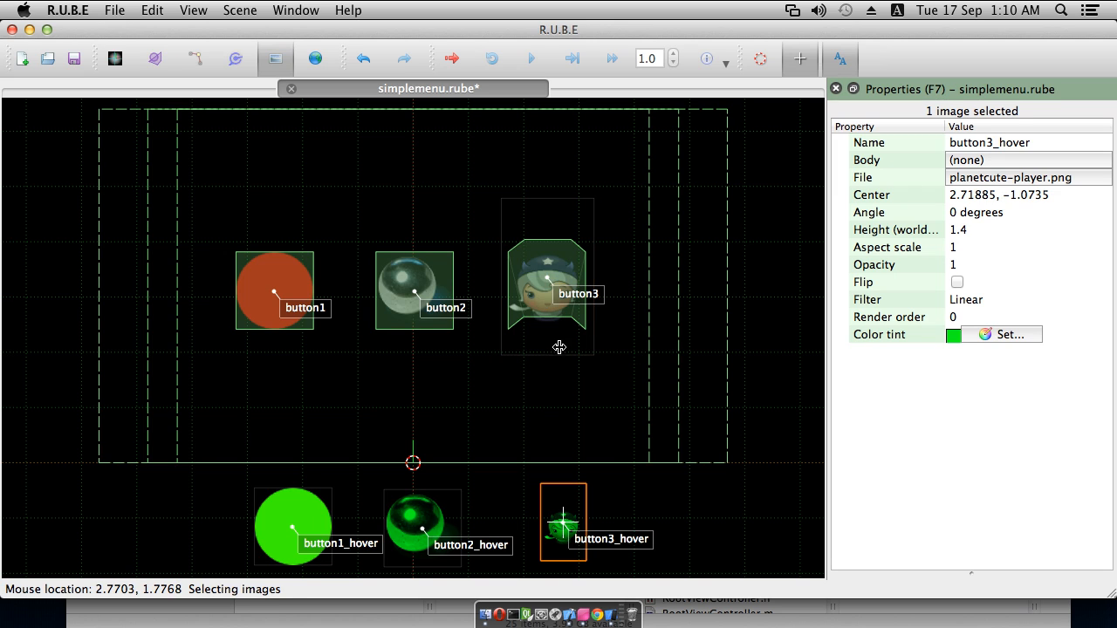
- Clear the action of the third button's fixture and set its screen change property to PlanetCuteRUBELayer
{"action": "key", "text": "f"}
{"action": "left_click", "coordinate": [535, 297]}
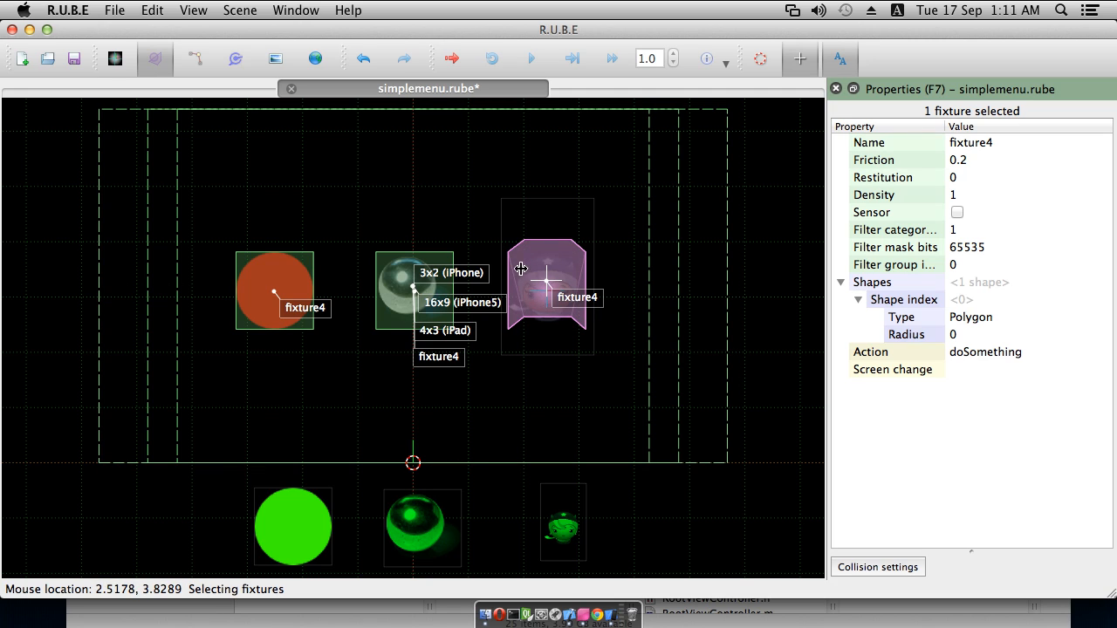
{"action": "left_click", "coordinate": [971, 352]}
{"action": "key", "text": "BackSpace"}
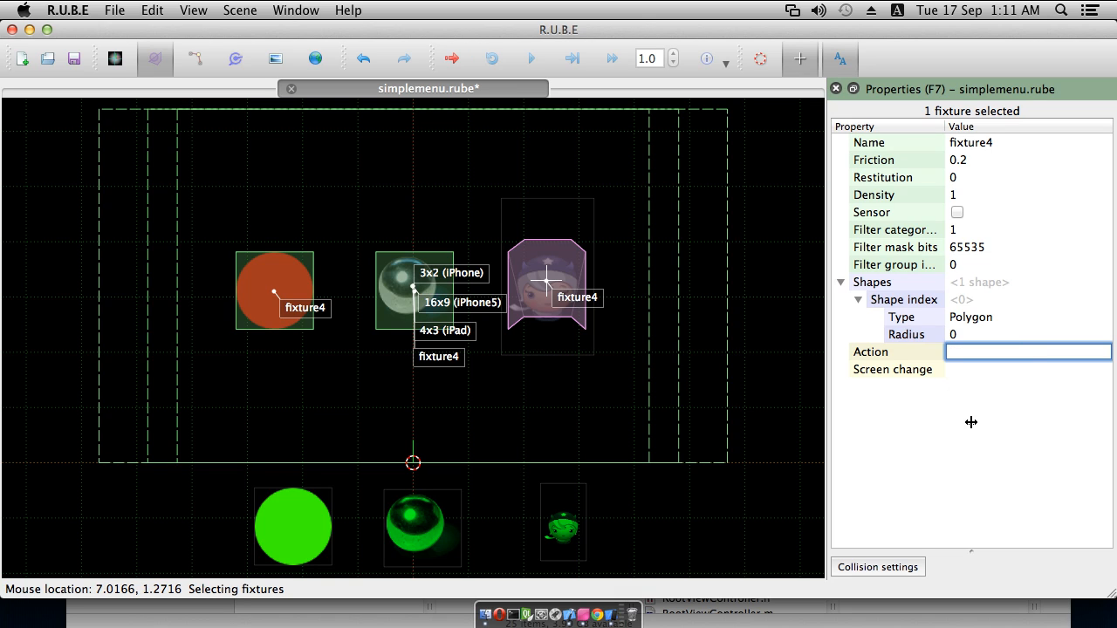
{"action": "left_click", "coordinate": [974, 372]}
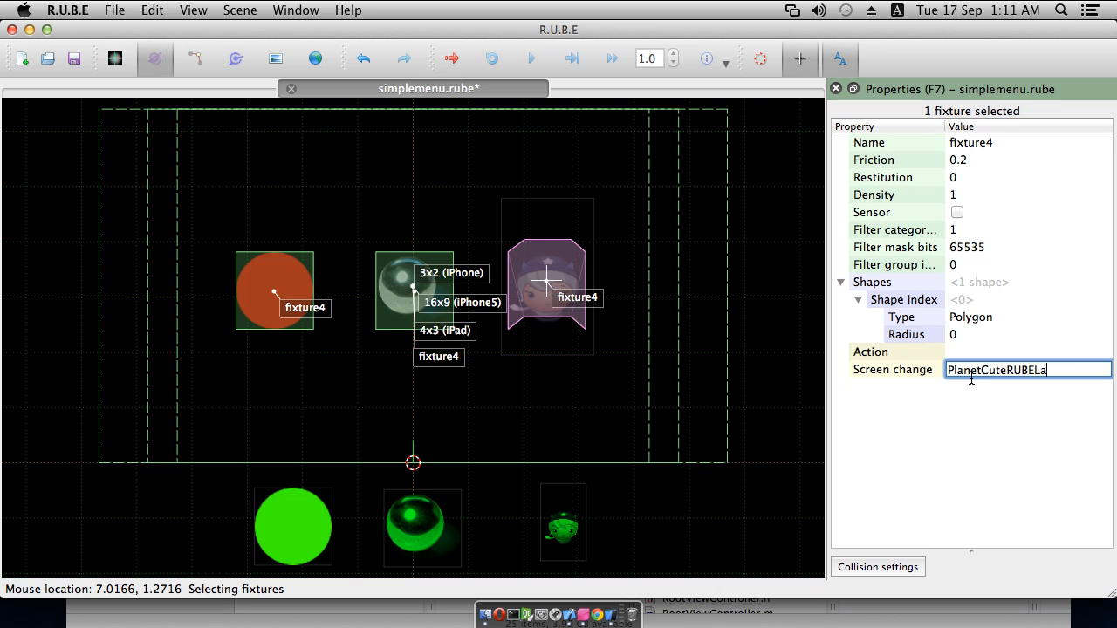
{"action": "key", "text": "Return"}
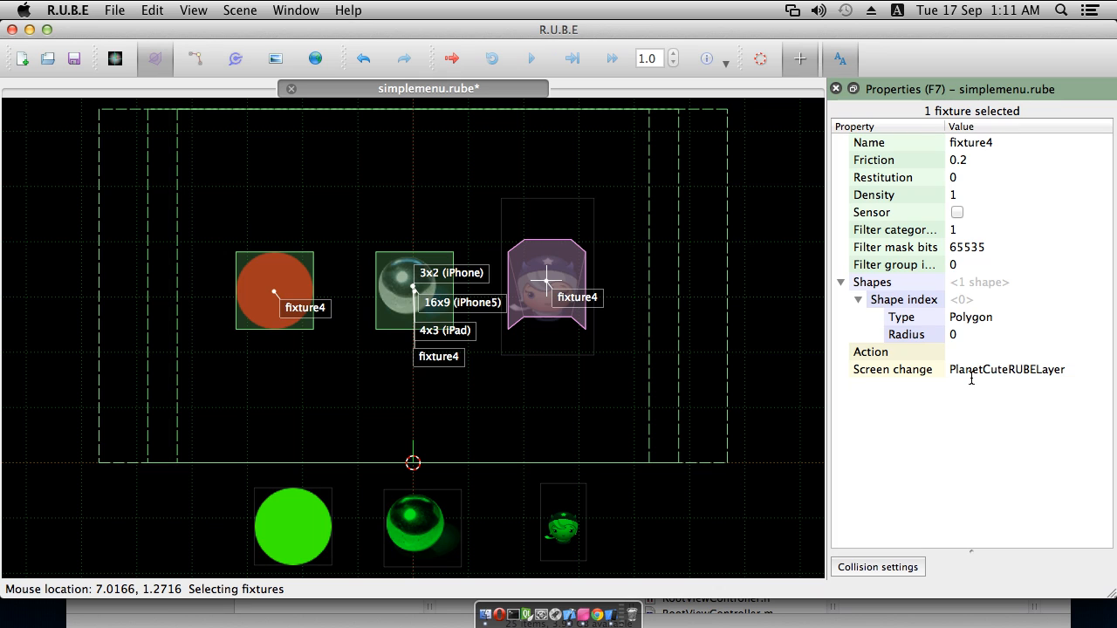
- Clear the action of the metal ball button's fixture and set its screen change property to PinballRUBELayer
{"action": "left_click", "coordinate": [388, 299]}
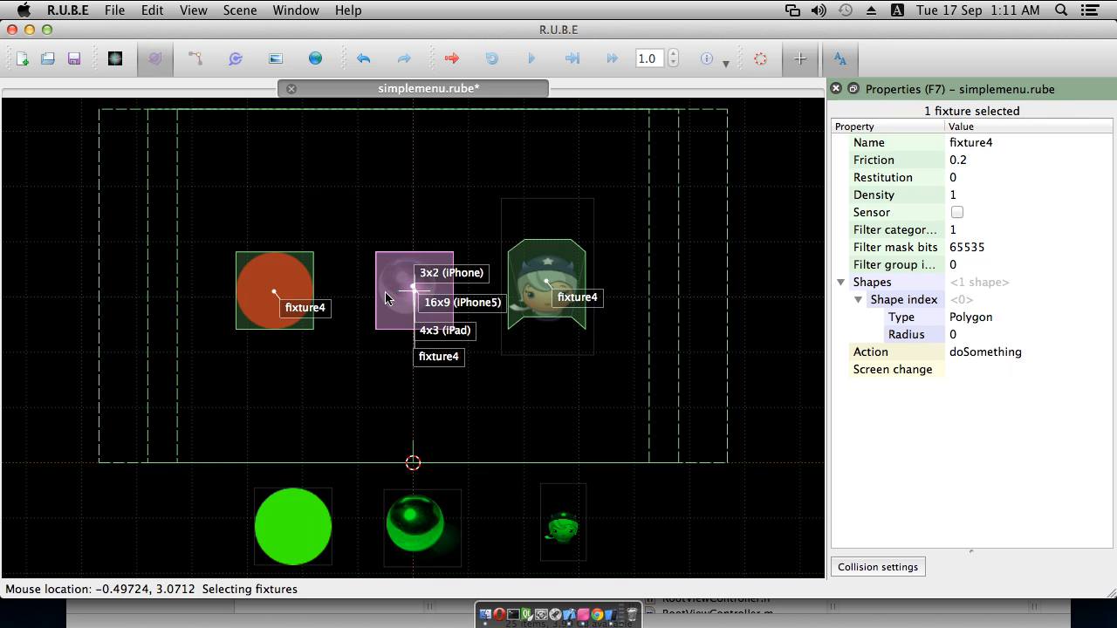
{"action": "double_click", "coordinate": [967, 355]}
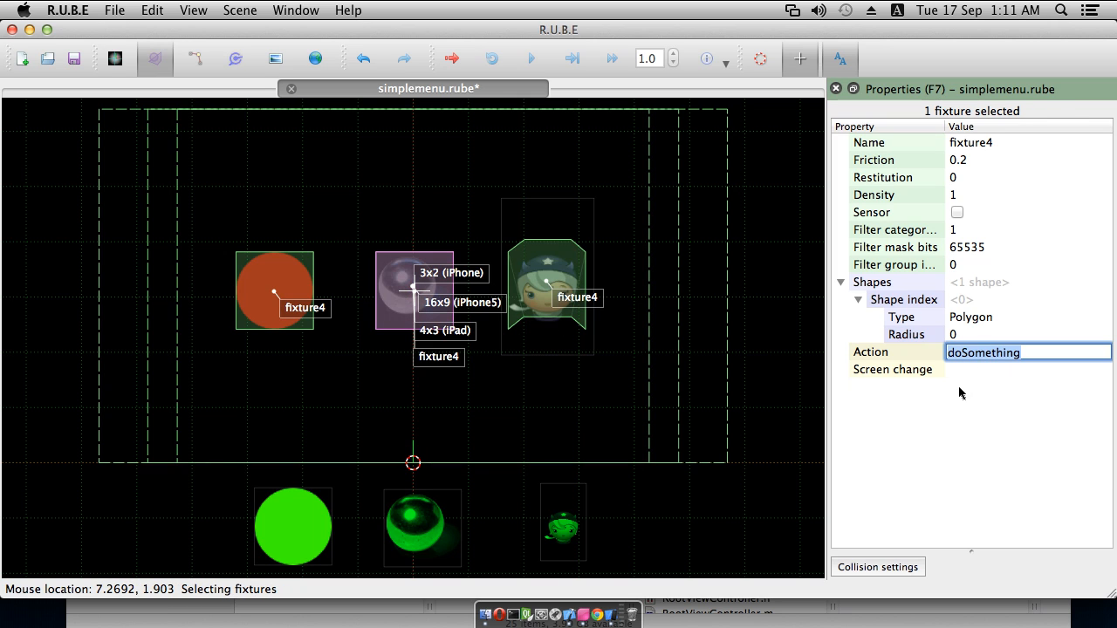
{"action": "key", "text": "BackSpace"}
{"action": "key", "text": "Tab"}
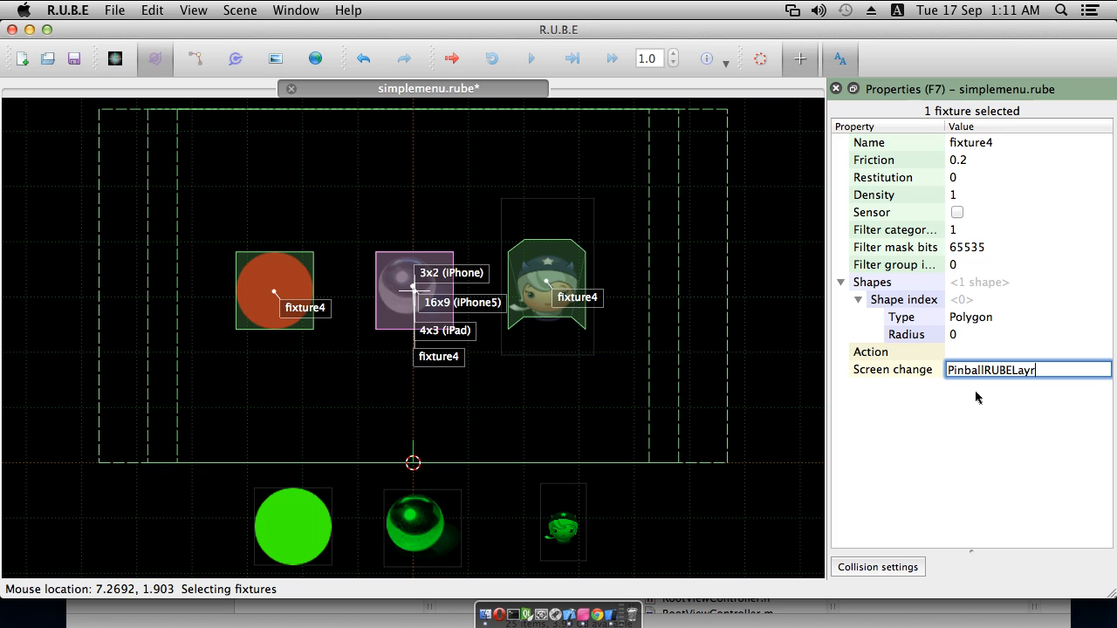
{"action": "key", "text": "Return"}
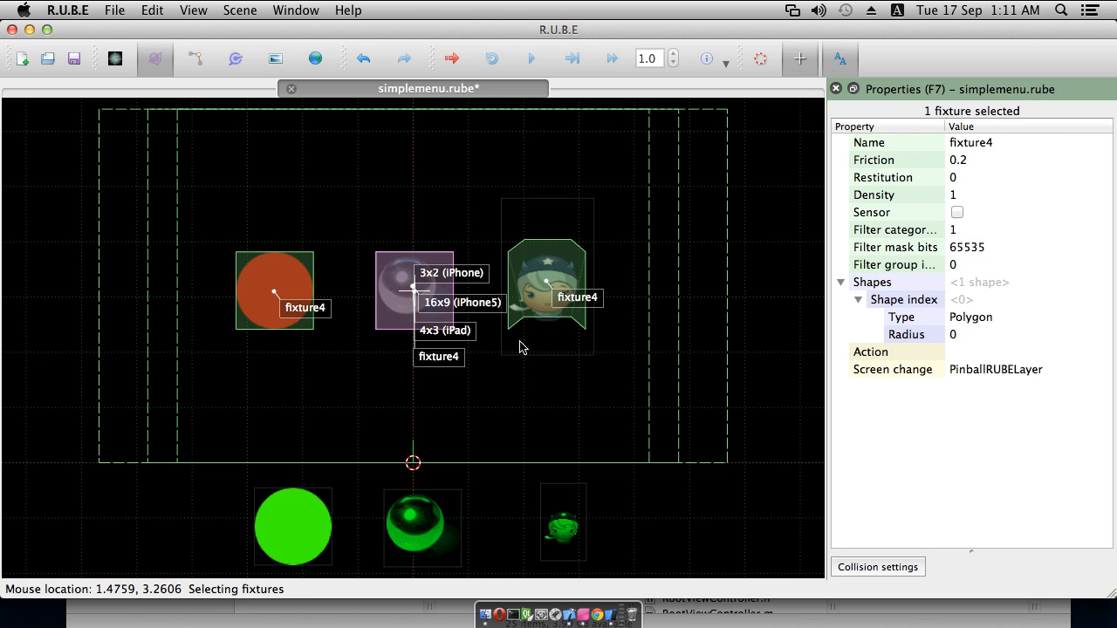
- Change the body type of the metal ball button and the third button to dynamic
{"action": "scroll", "coordinate": [417, 220], "scroll_direction": "up", "scroll_amount": 3}
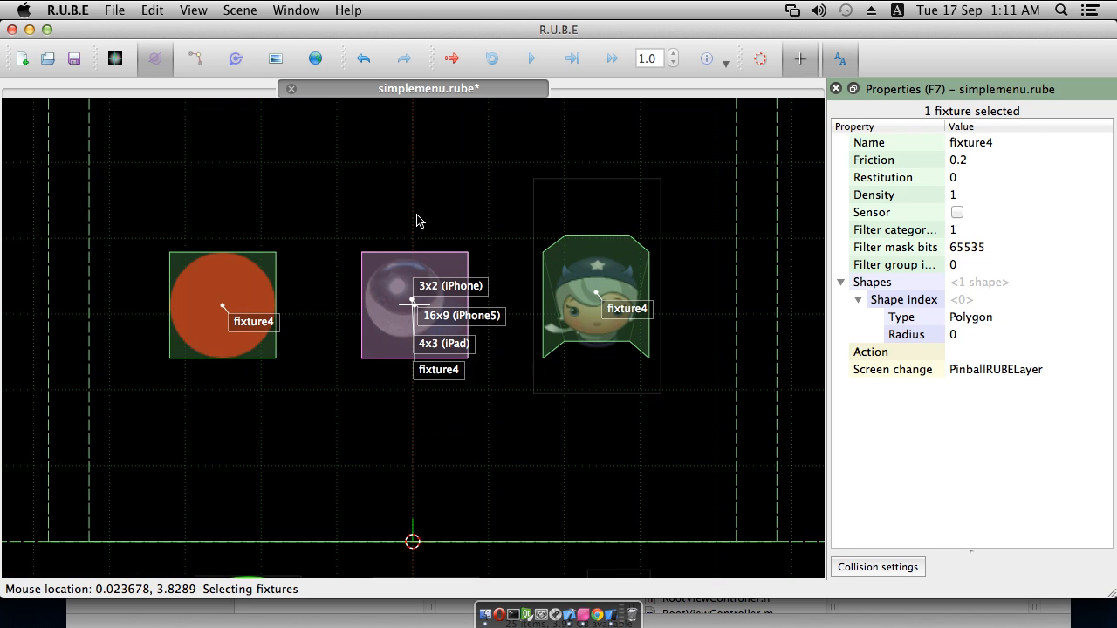
{"action": "scroll", "coordinate": [418, 225], "scroll_direction": "up", "scroll_amount": 2}
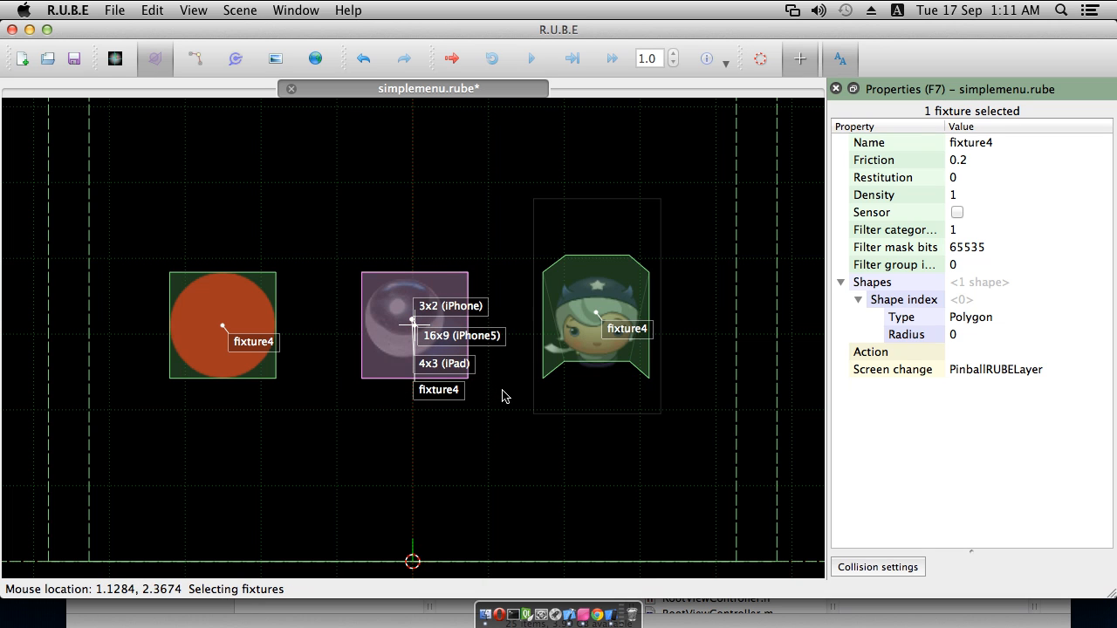
{"action": "key", "text": "b"}
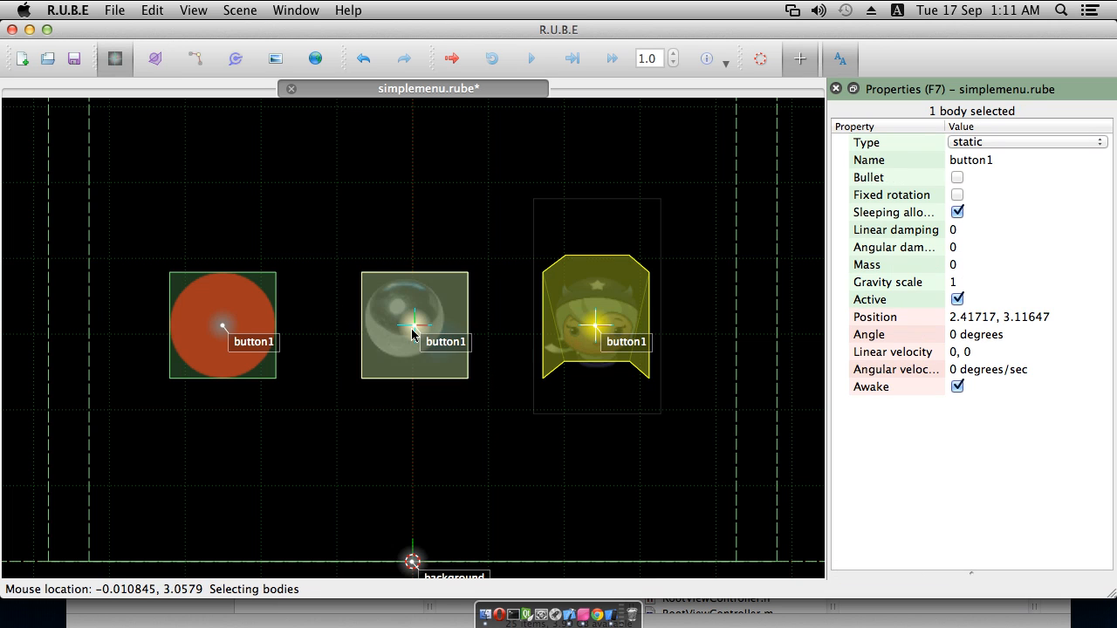
{"action": "left_click", "coordinate": [414, 334]}
{"action": "left_click", "coordinate": [596, 328], "text": "shift"}
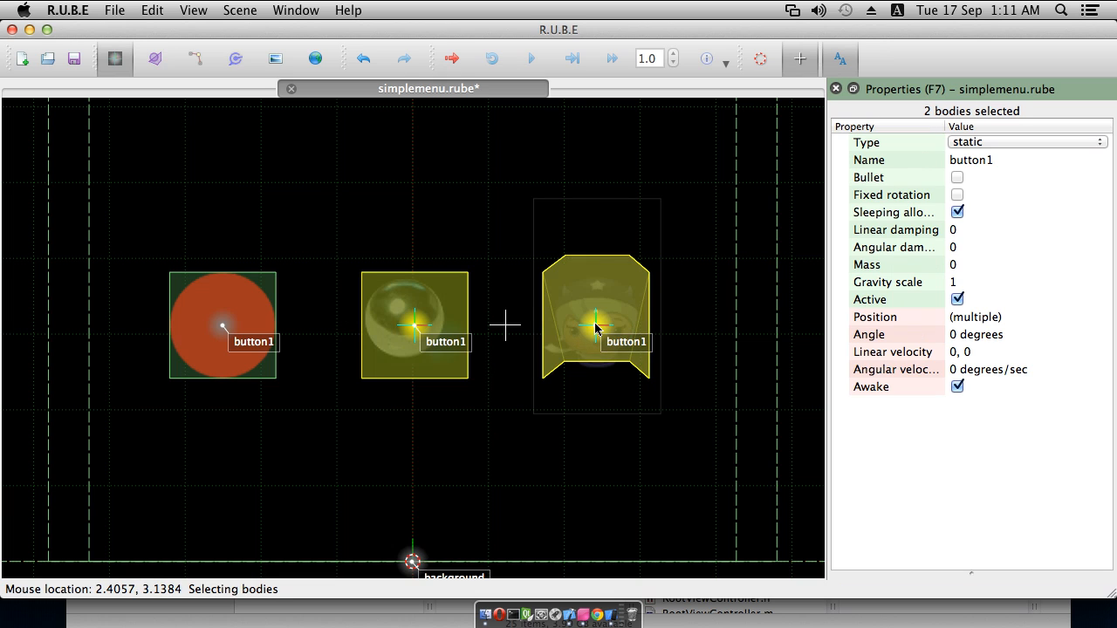
{"action": "left_click", "coordinate": [975, 143]}
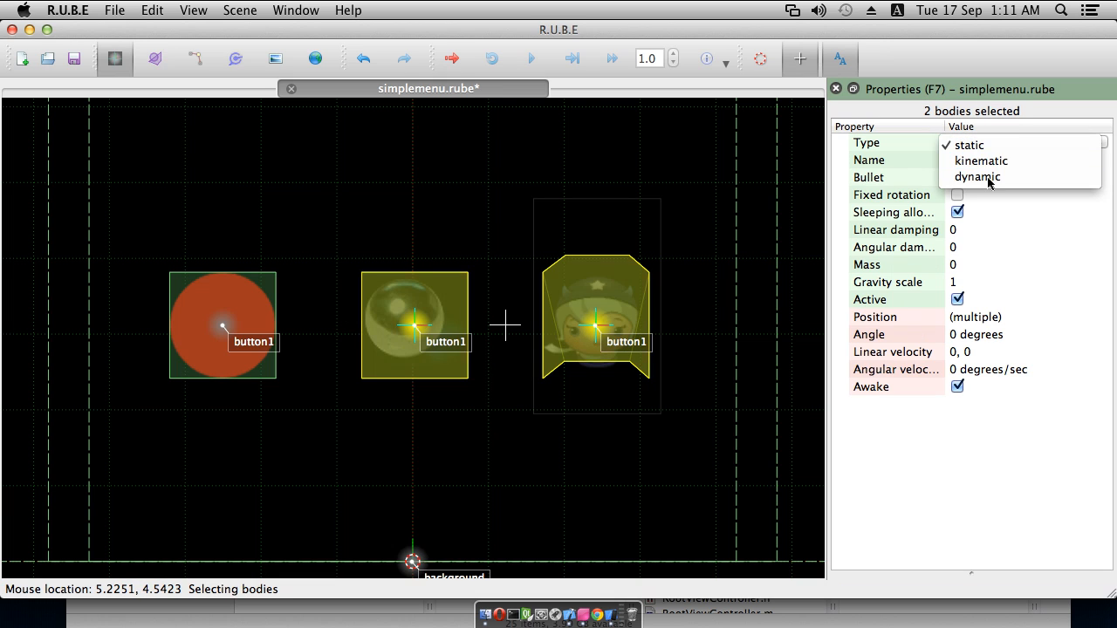
{"action": "left_click", "coordinate": [989, 180]}
- Give the metal ball button's body a gravity scale of 0, a linear damping of 10 and fixed rotation
{"action": "left_click", "coordinate": [435, 327]}
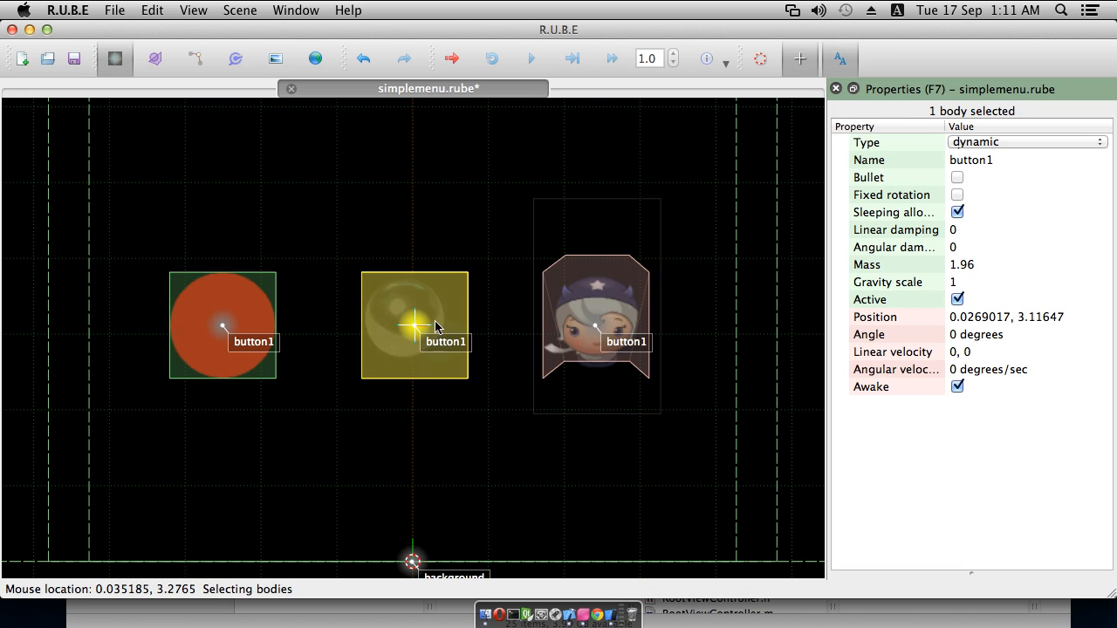
{"action": "double_click", "coordinate": [964, 284]}
{"action": "type", "text": "0"}
{"action": "key", "text": "Return"}
{"action": "double_click", "coordinate": [953, 232]}
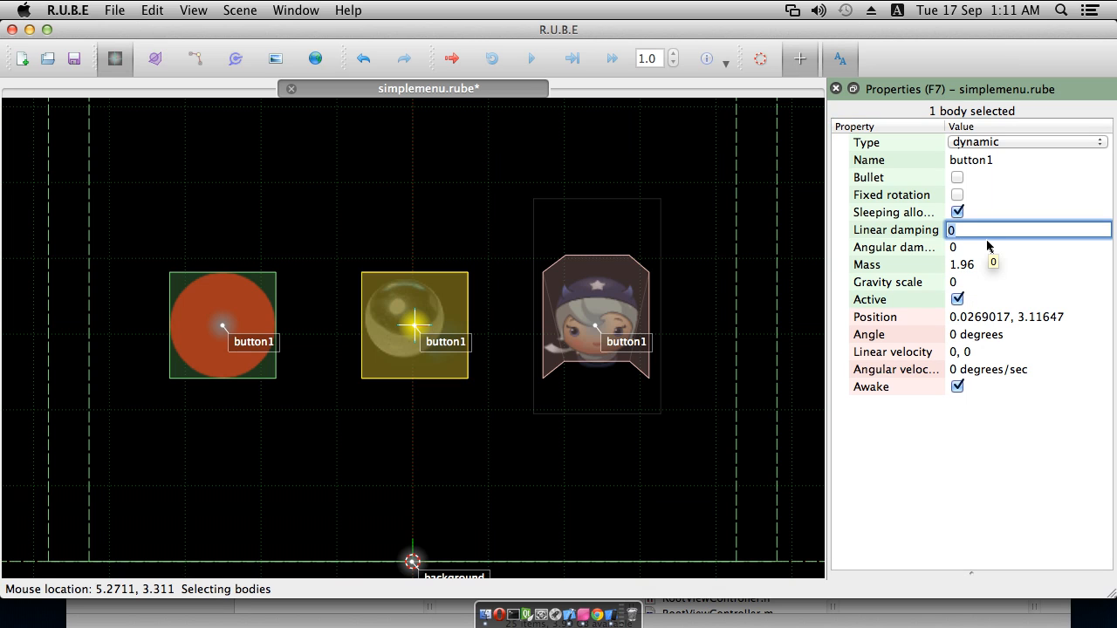
{"action": "key", "text": "Return"}
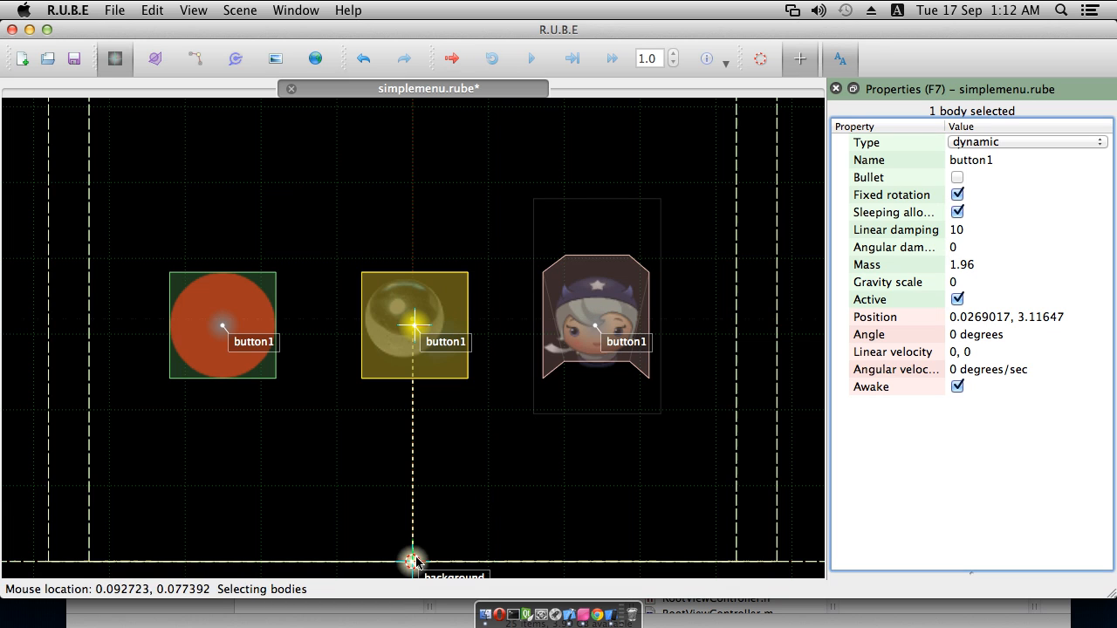
- Place the cursor at the upper centre of the third button's shape, above the character's head
{"action": "key", "text": "c"}
{"action": "left_click", "coordinate": [596, 270]}
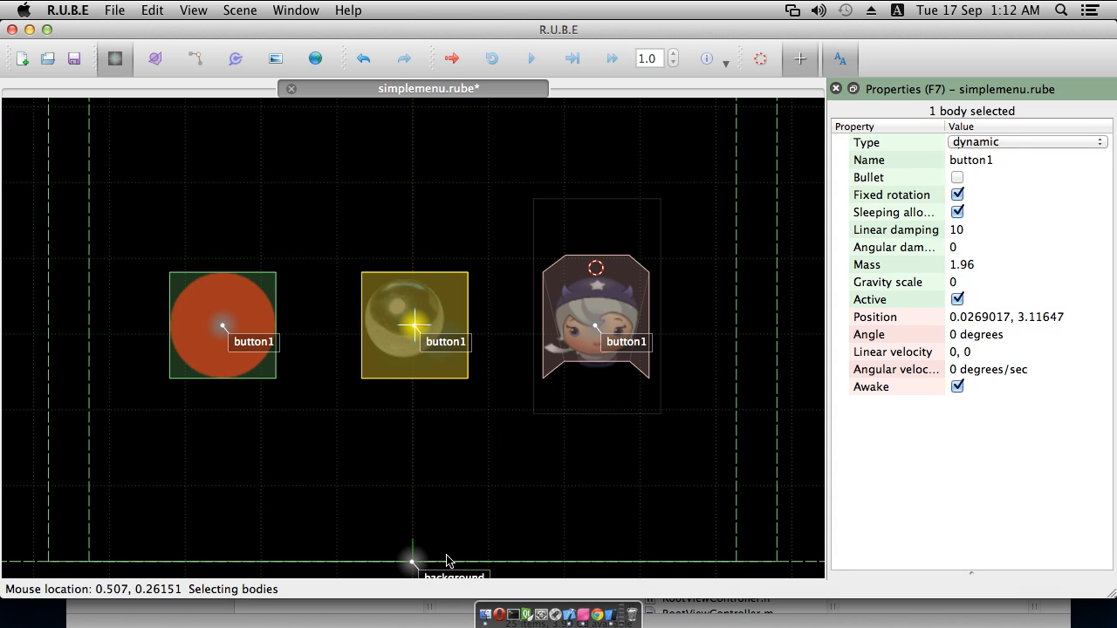
{"action": "left_click", "coordinate": [412, 562]}
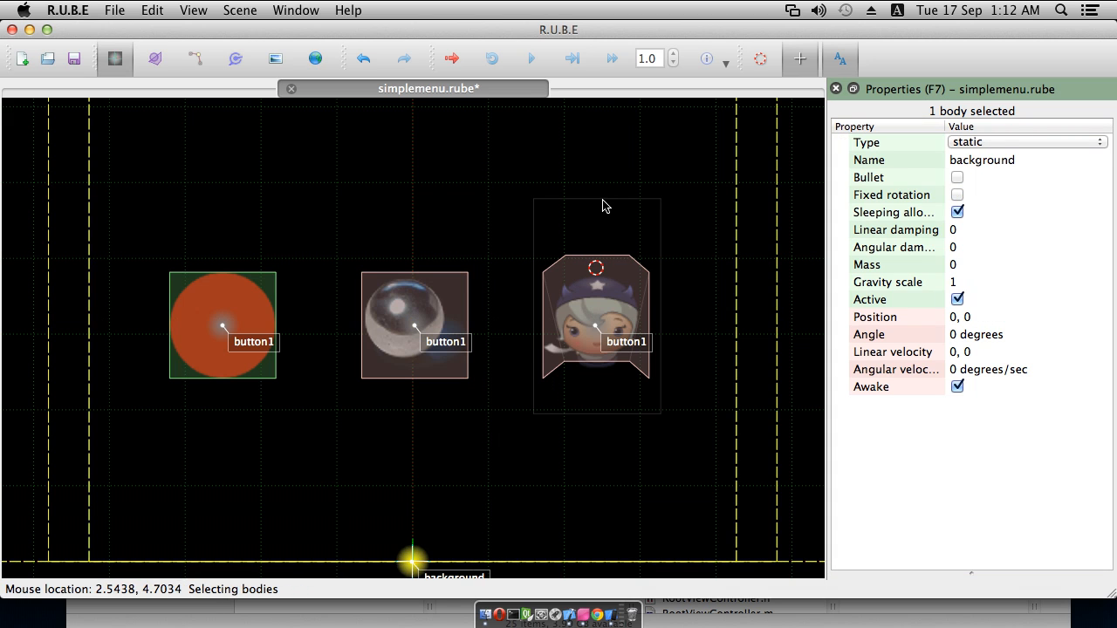
{"action": "left_click", "coordinate": [595, 323]}
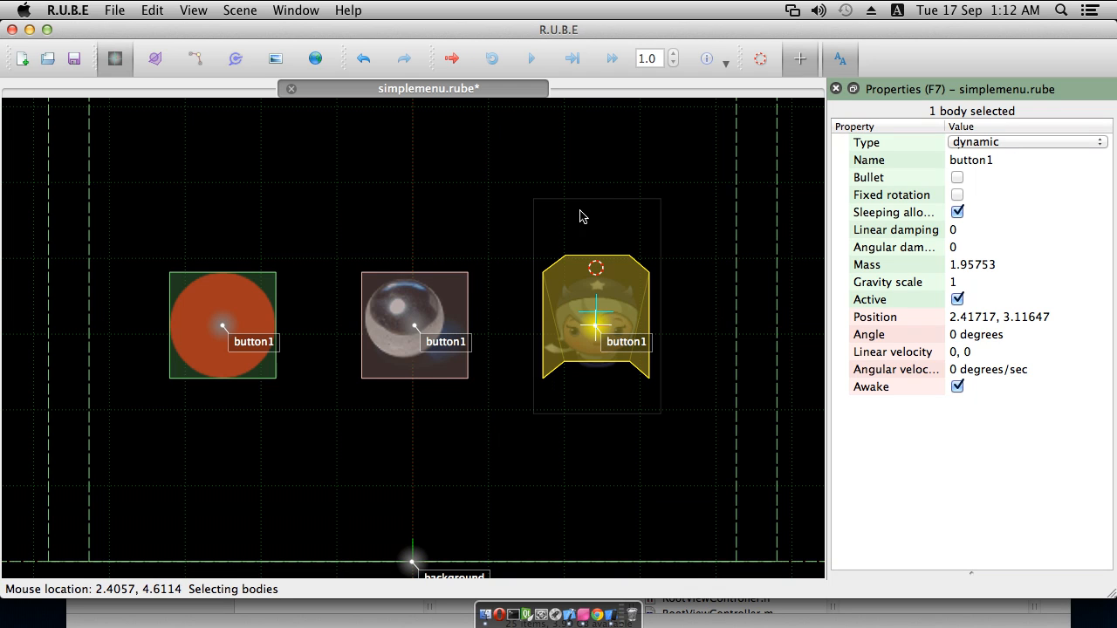
{"action": "right_click", "coordinate": [529, 206]}
{"action": "mouse_move", "coordinate": [563, 212]}
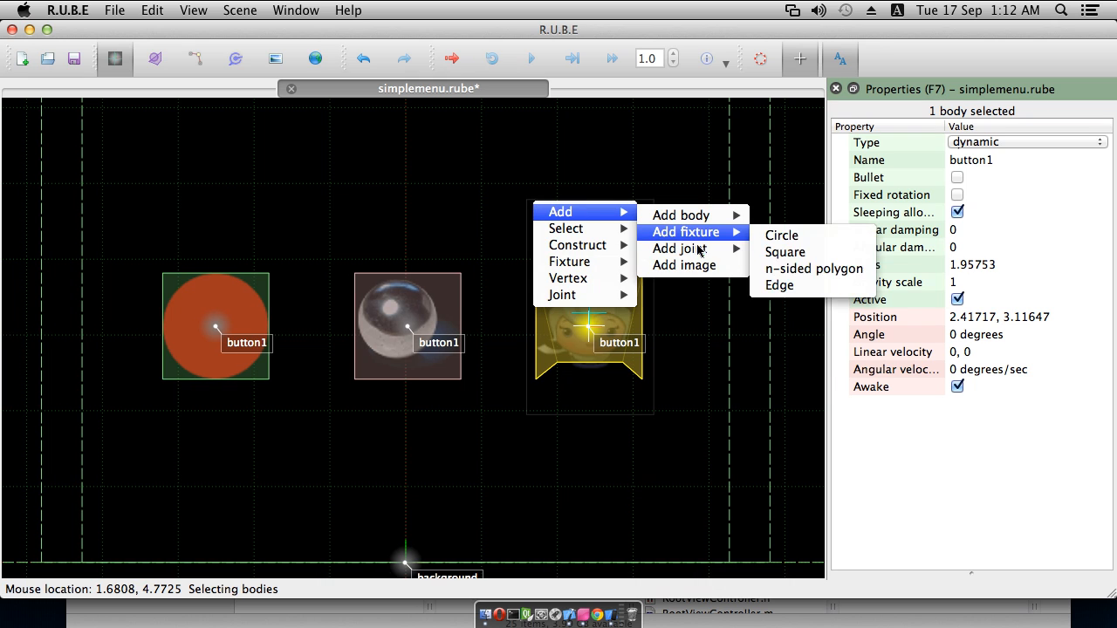
{"action": "mouse_move", "coordinate": [704, 251]}
{"action": "left_click", "coordinate": [581, 428]}
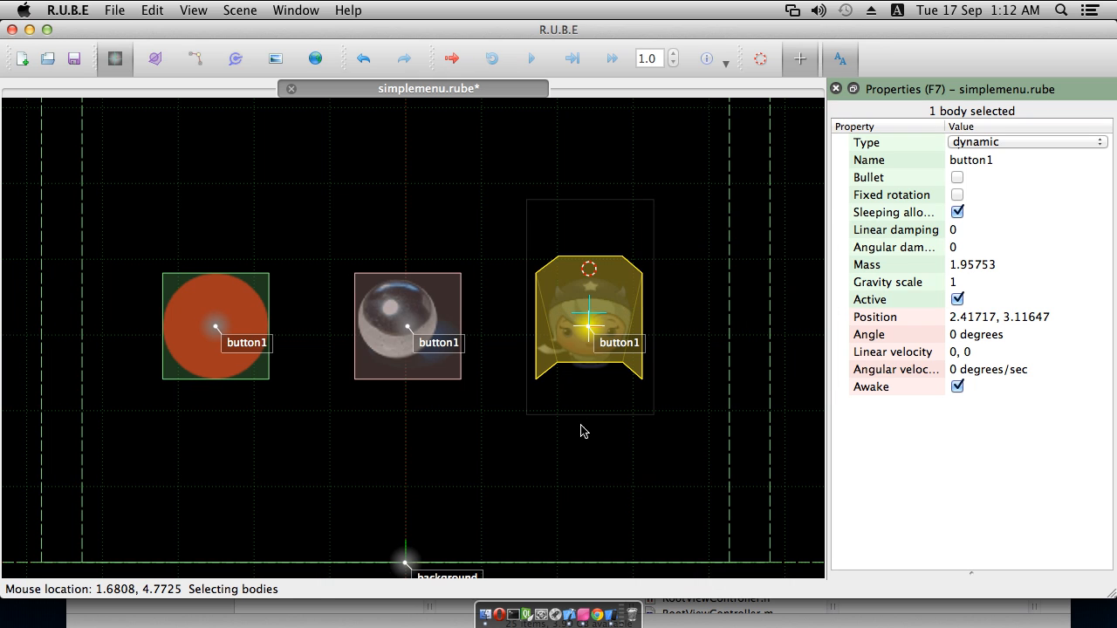
- Add a rope joint between the background body and the third button's body
{"action": "left_click", "coordinate": [416, 548]}
{"action": "left_click", "coordinate": [575, 326], "text": "shift"}
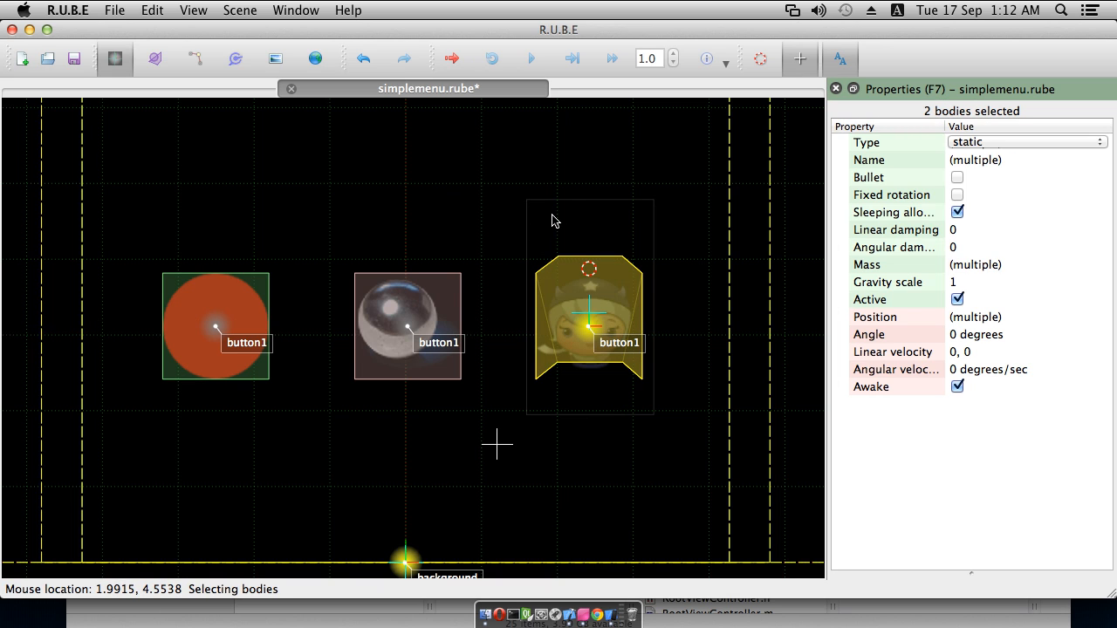
{"action": "right_click_drag", "start_coordinate": [540, 225], "coordinate": [534, 205]}
{"action": "mouse_move", "coordinate": [592, 213]}
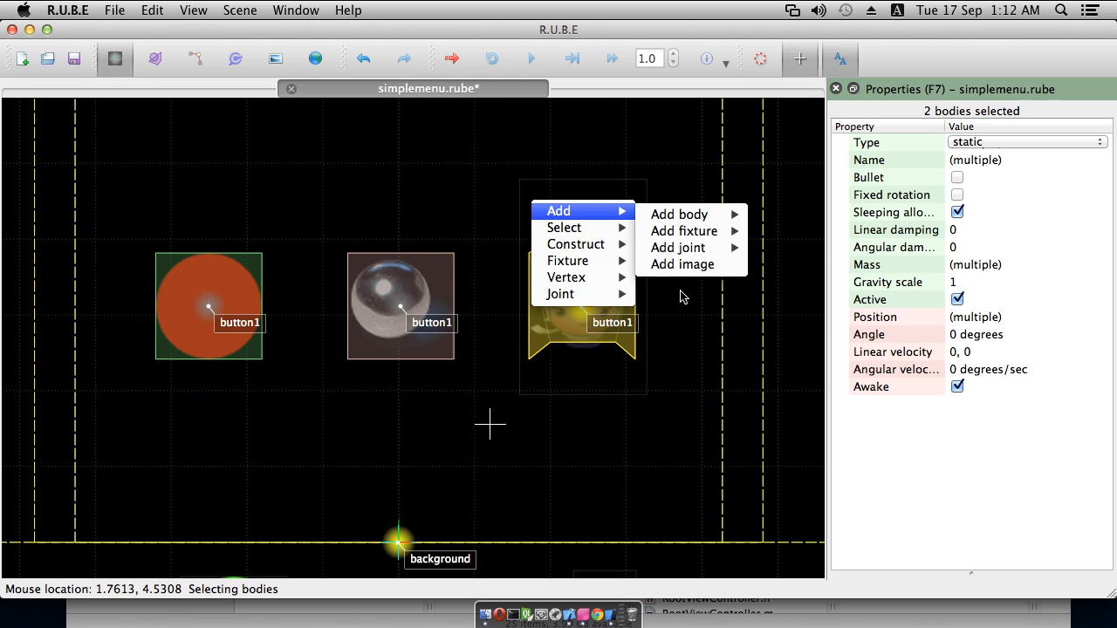
{"action": "mouse_move", "coordinate": [731, 254]}
{"action": "left_click", "coordinate": [780, 319]}
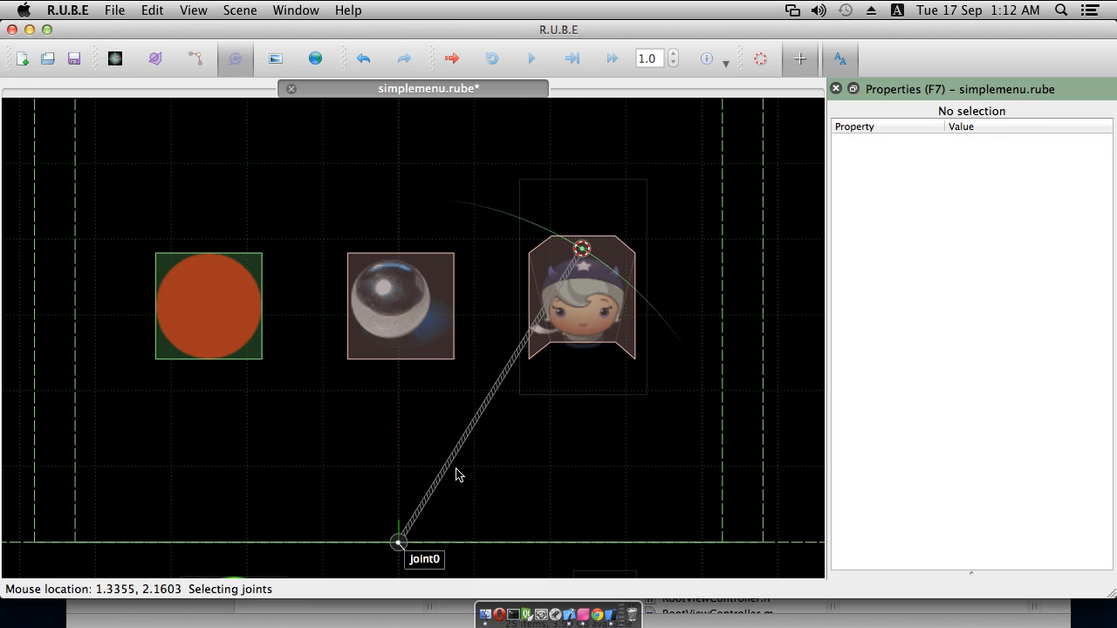
- Move the rope joint's background anchor to just above the third button, about (2.45, 4.64), and shorten the rope to about 0.77
{"action": "left_click_drag", "start_coordinate": [403, 538], "coordinate": [585, 190]}
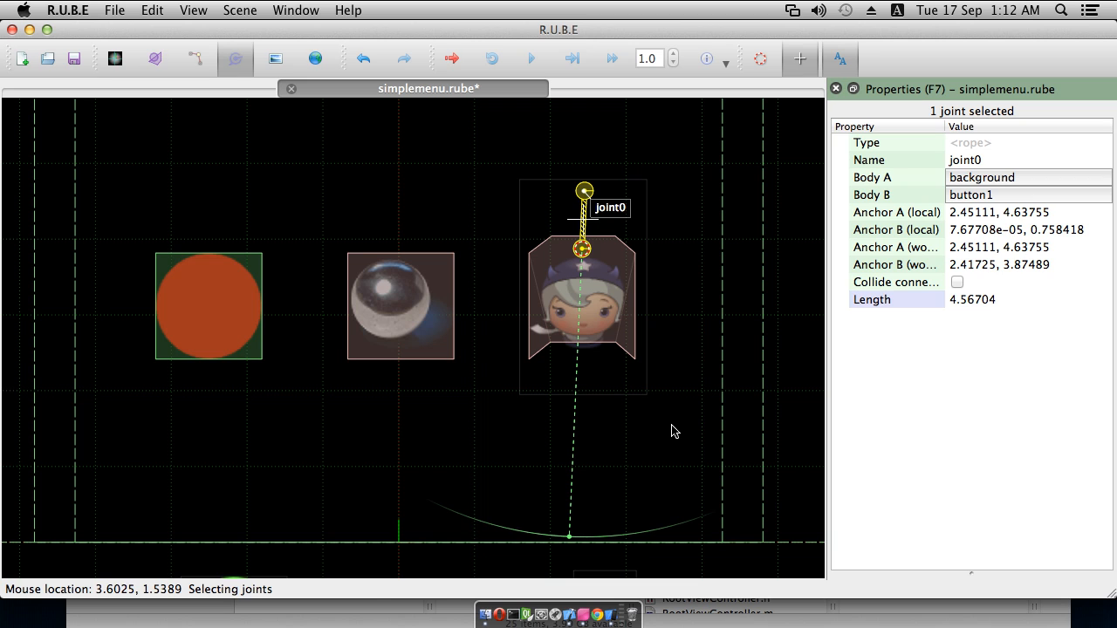
{"action": "key", "text": "t"}
{"action": "key", "text": "t"}
{"action": "key", "text": "t"}
{"action": "left_click", "coordinate": [672, 167]}
{"action": "key", "text": "t"}
{"action": "key", "text": "t"}
{"action": "key", "text": "t"}
{"action": "left_click", "coordinate": [644, 415]}
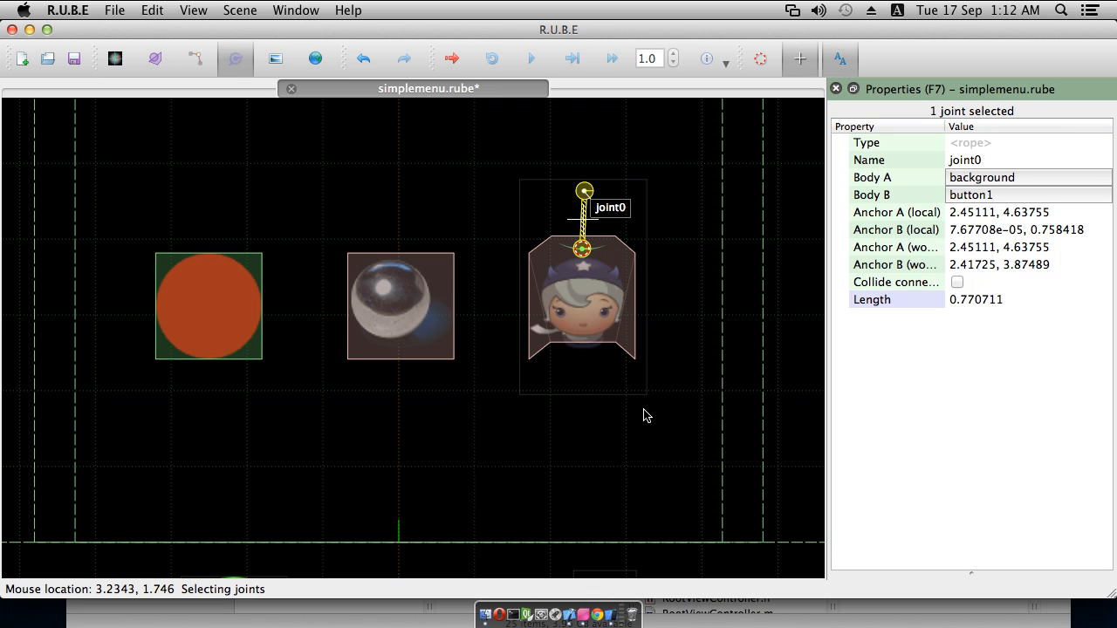
- Play the scene in the simulator and pull the metal ball button around to test its movement
{"action": "key", "text": "super+p"}
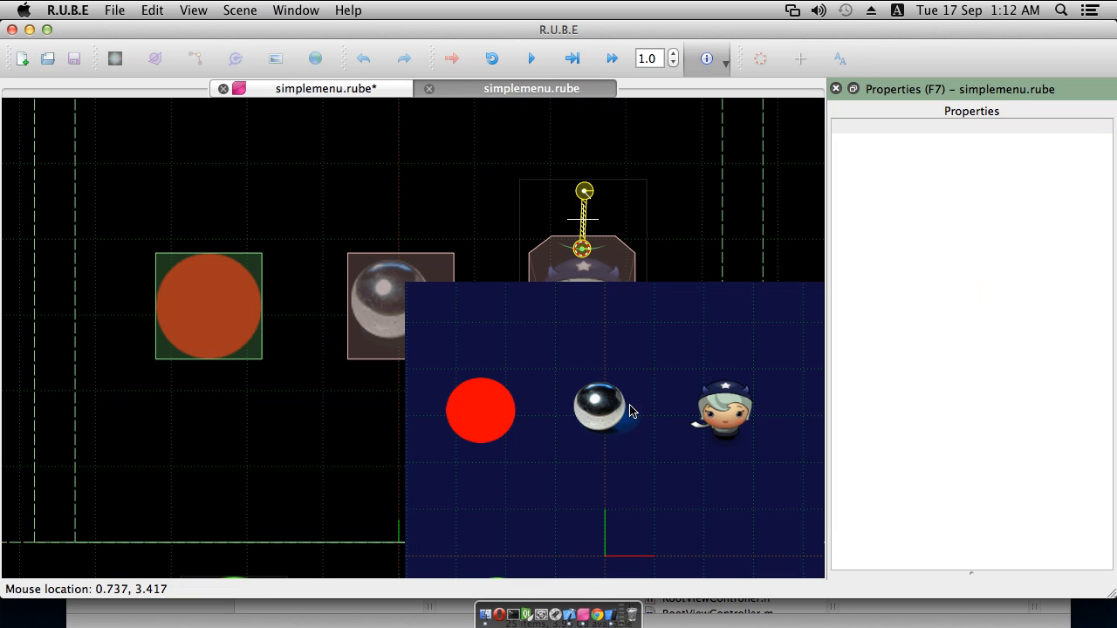
{"action": "key", "text": "space"}
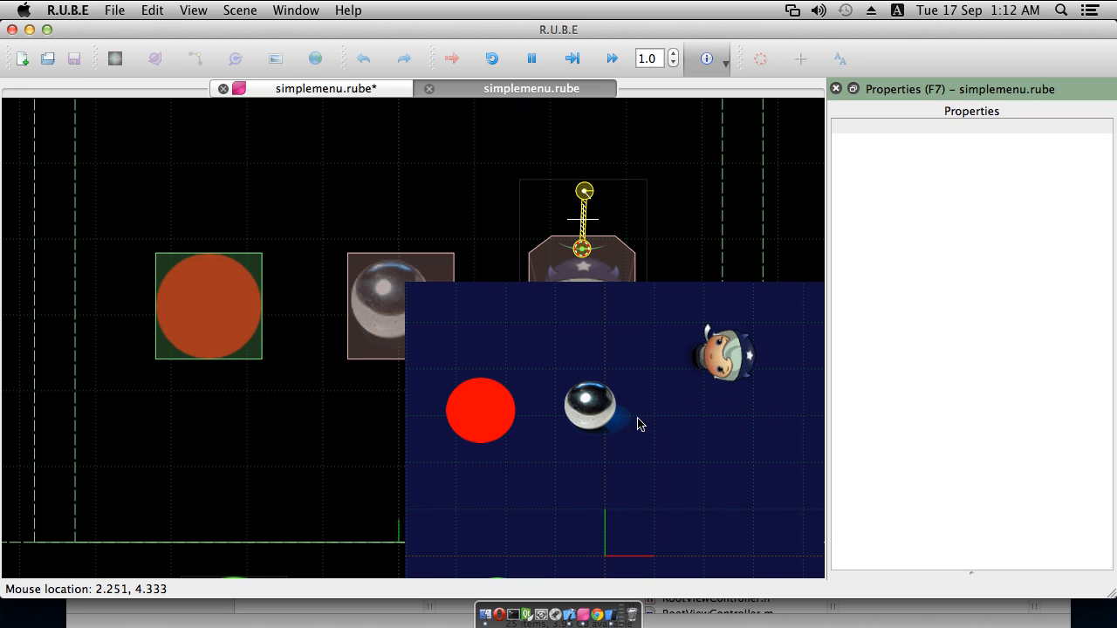
{"action": "left_click_drag", "start_coordinate": [589, 389], "coordinate": [644, 367]}
{"action": "scroll", "coordinate": [644, 367], "scroll_direction": "down", "scroll_amount": 4}
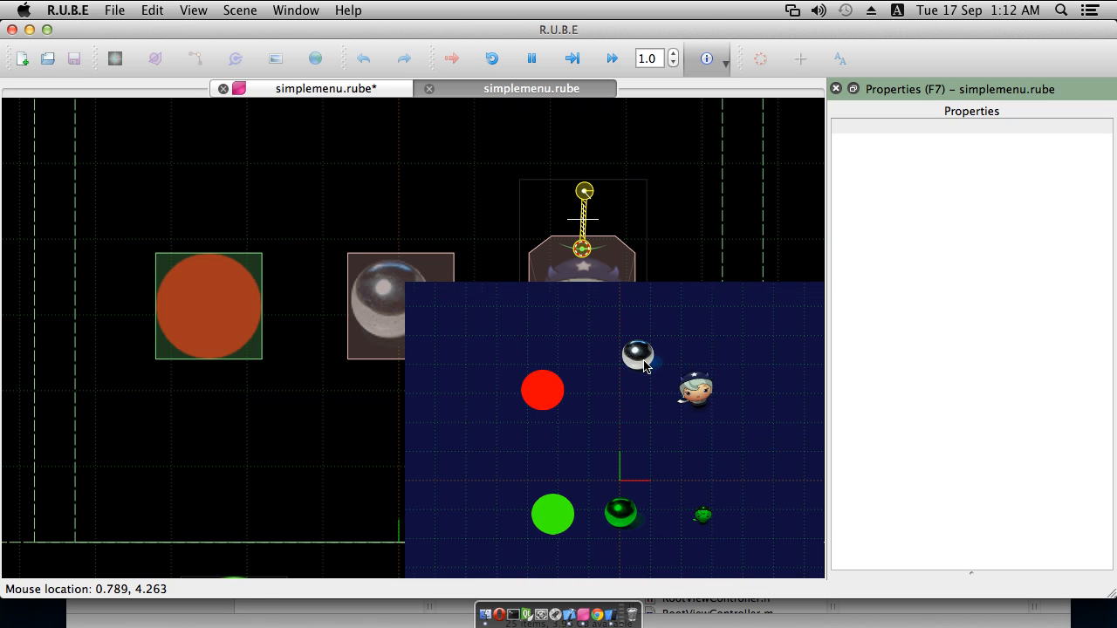
- Display the fixtures in the running simulation, move the metal ball and third buttons around, and close the simulation
{"action": "left_click", "coordinate": [727, 64]}
{"action": "left_click", "coordinate": [721, 119]}
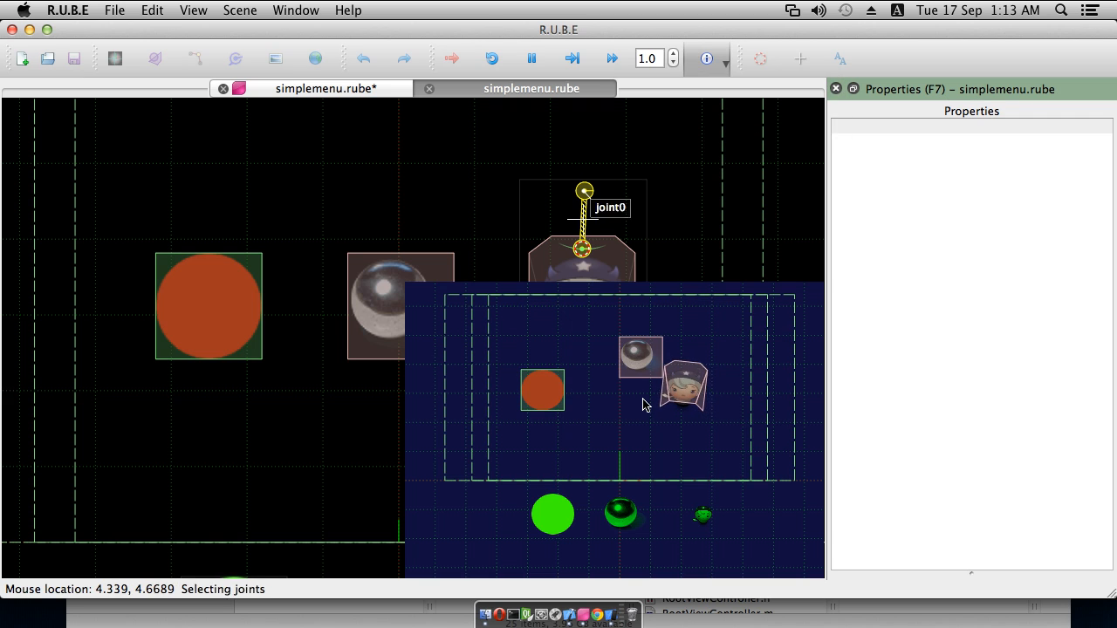
{"action": "left_click_drag", "start_coordinate": [640, 363], "coordinate": [520, 343]}
{"action": "mouse_move", "coordinate": [704, 403]}
{"action": "left_mouse_down"}
{"action": "mouse_move", "coordinate": [651, 377]}
{"action": "mouse_move", "coordinate": [666, 351]}
{"action": "mouse_move", "coordinate": [714, 374]}
{"action": "mouse_move", "coordinate": [685, 421]}
{"action": "mouse_move", "coordinate": [710, 383]}
{"action": "mouse_move", "coordinate": [708, 396]}
{"action": "mouse_move", "coordinate": [701, 323]}
{"action": "mouse_move", "coordinate": [679, 381]}
{"action": "mouse_move", "coordinate": [693, 384]}
{"action": "left_mouse_up"}
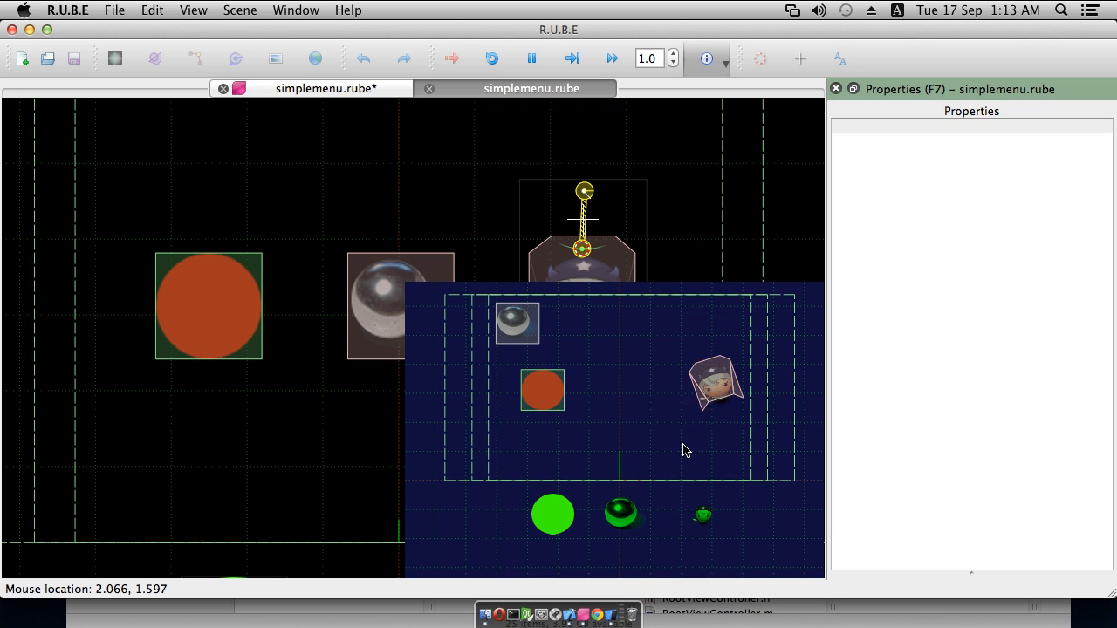
{"action": "left_click", "coordinate": [427, 89]}
- Save the simplemenu scene and relaunch rubeLoaderV1 from Xcode in the iPhone simulator, stopping the running instance
{"action": "key", "text": "super+s"}
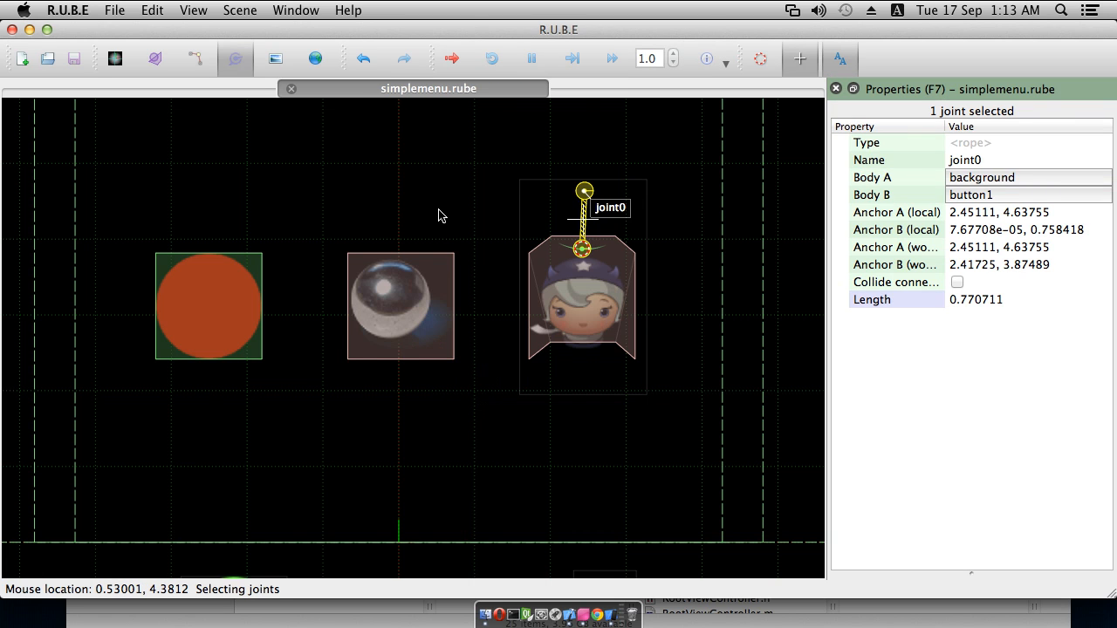
{"action": "left_click", "coordinate": [571, 616]}
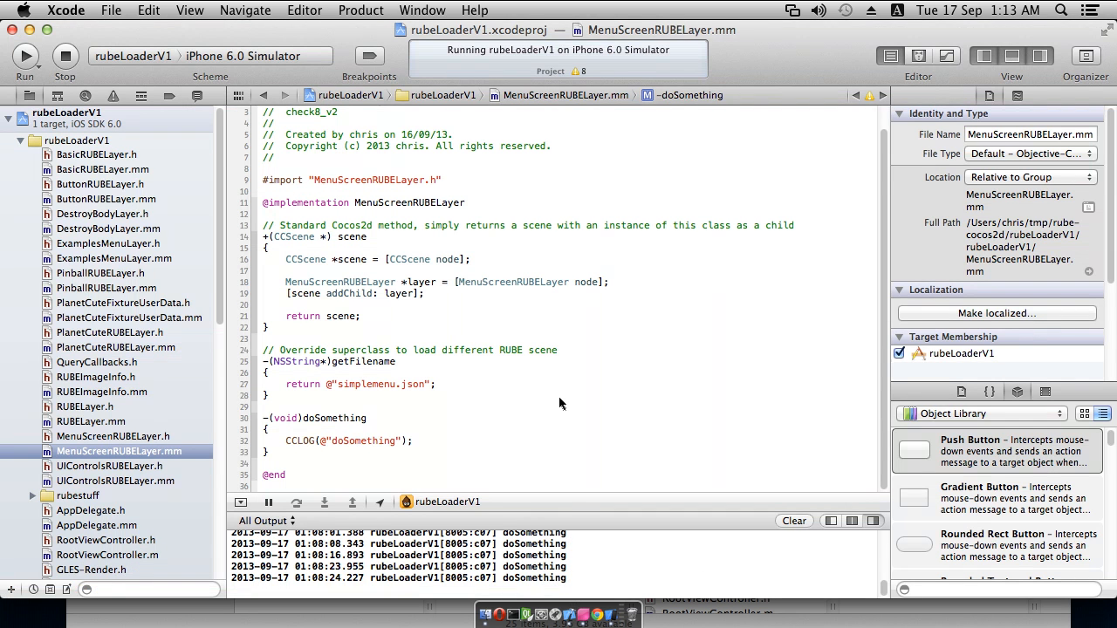
{"action": "key", "text": "super+r"}
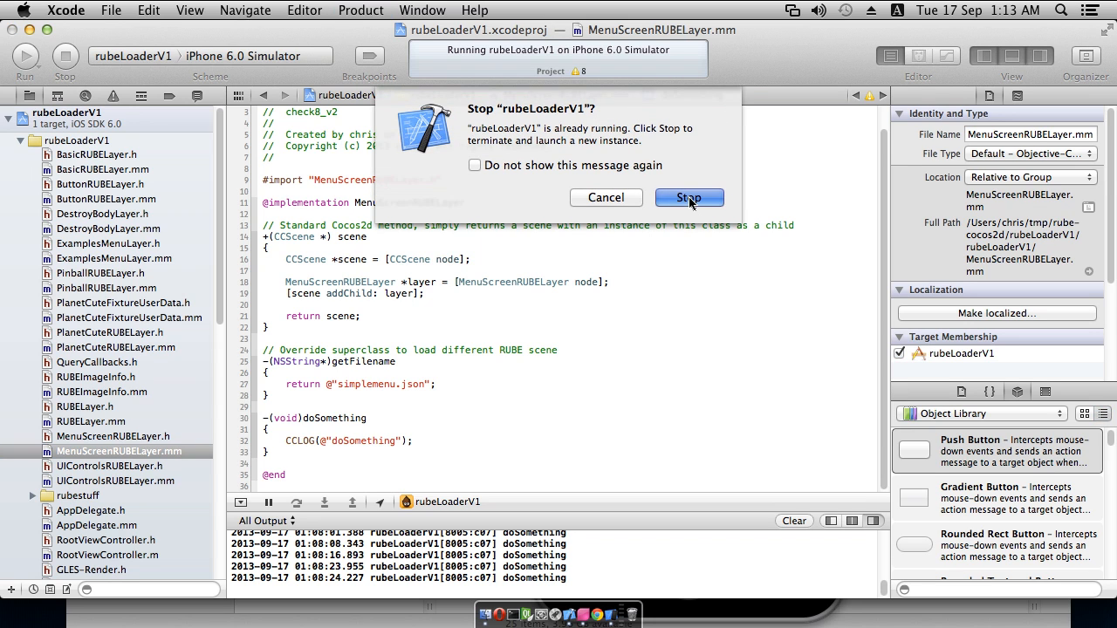
{"action": "left_click", "coordinate": [688, 196]}
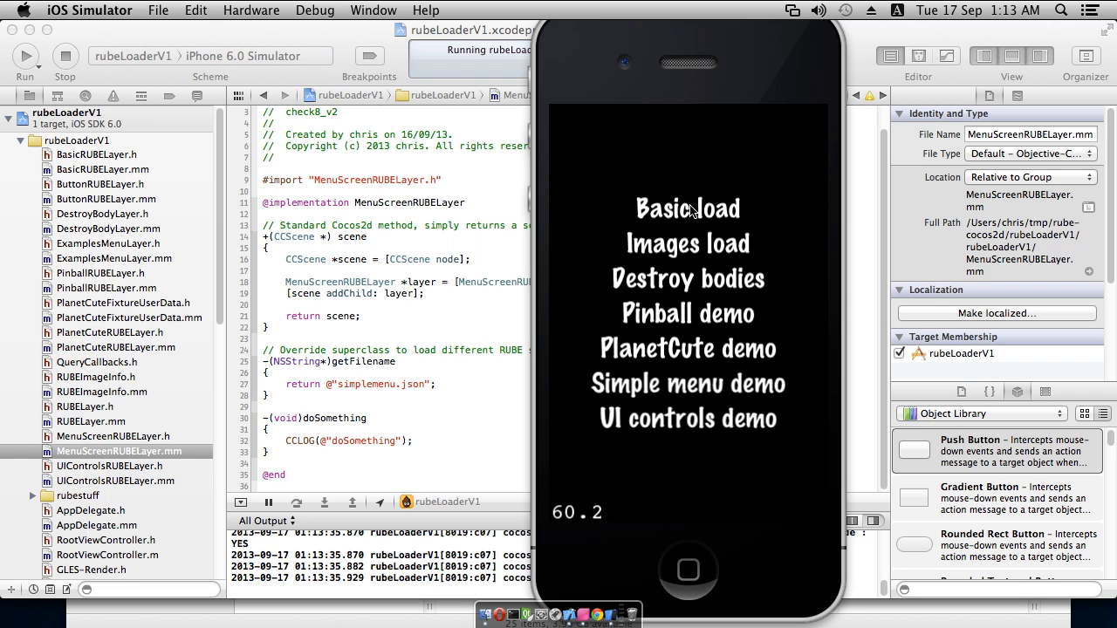
- Open the Simple menu demo in landscape orientation and trigger the metal ball button
{"action": "left_click", "coordinate": [693, 386]}
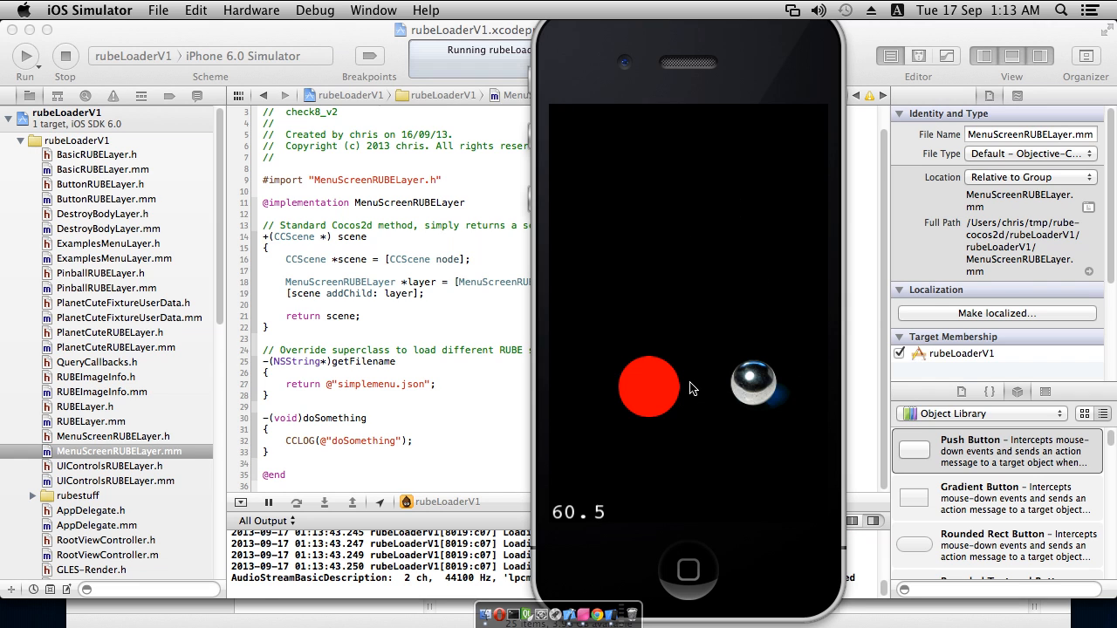
{"action": "key", "text": "super+Left"}
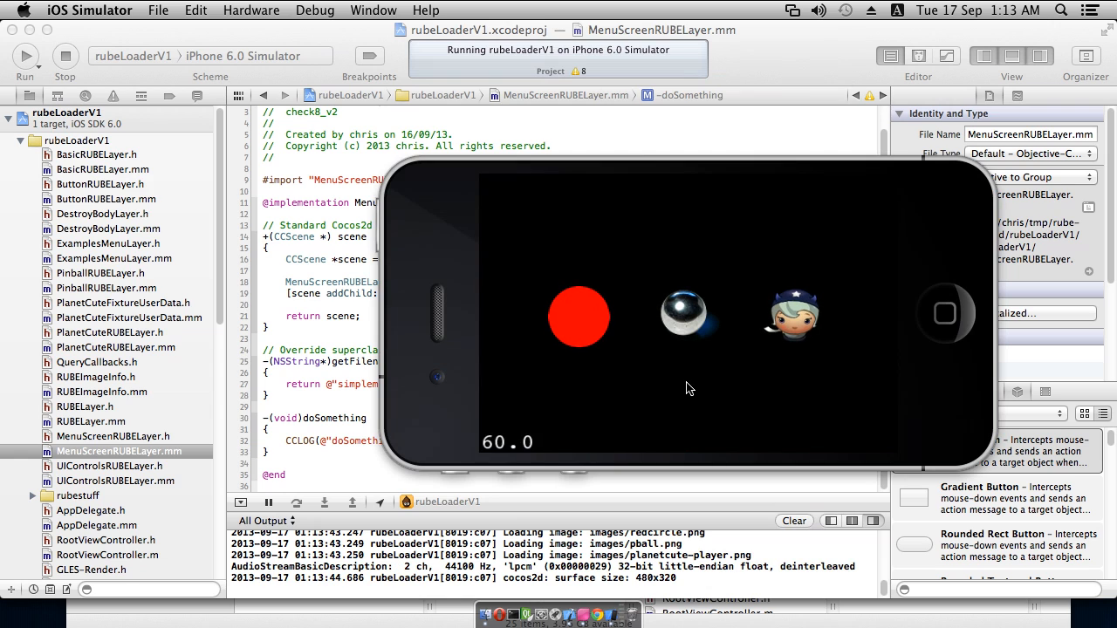
{"action": "mouse_move", "coordinate": [681, 319]}
{"action": "left_mouse_down"}
{"action": "mouse_move", "coordinate": [688, 303]}
{"action": "mouse_move", "coordinate": [635, 253]}
{"action": "mouse_move", "coordinate": [642, 234]}
{"action": "mouse_move", "coordinate": [690, 319]}
{"action": "mouse_move", "coordinate": [670, 328]}
{"action": "mouse_move", "coordinate": [686, 326]}
{"action": "left_mouse_up"}
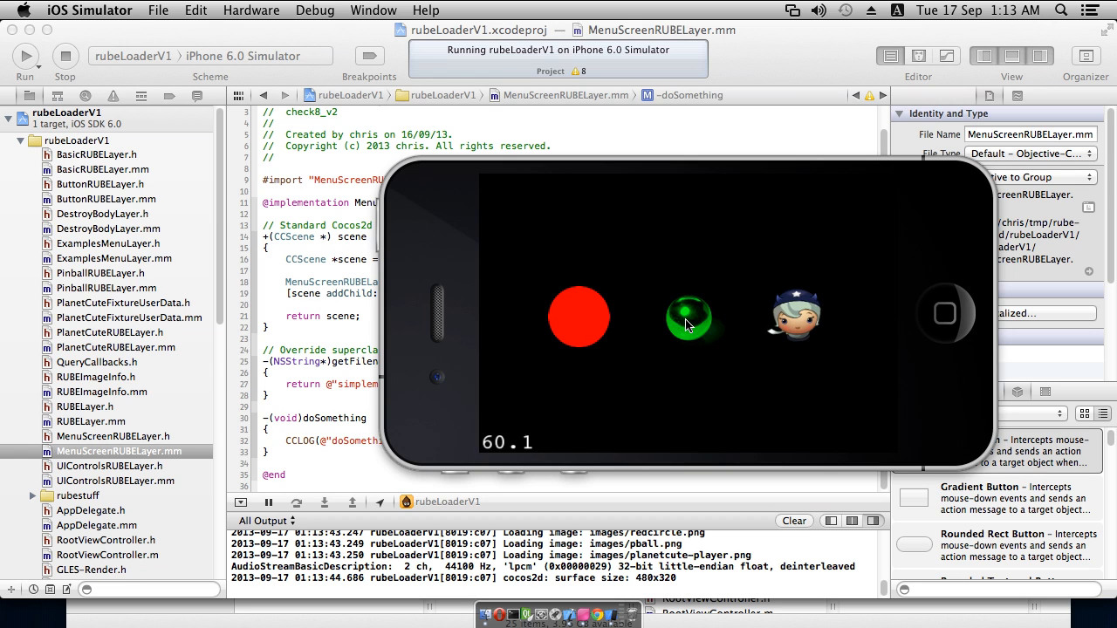
{"action": "left_click_drag", "start_coordinate": [686, 326], "coordinate": [686, 326]}
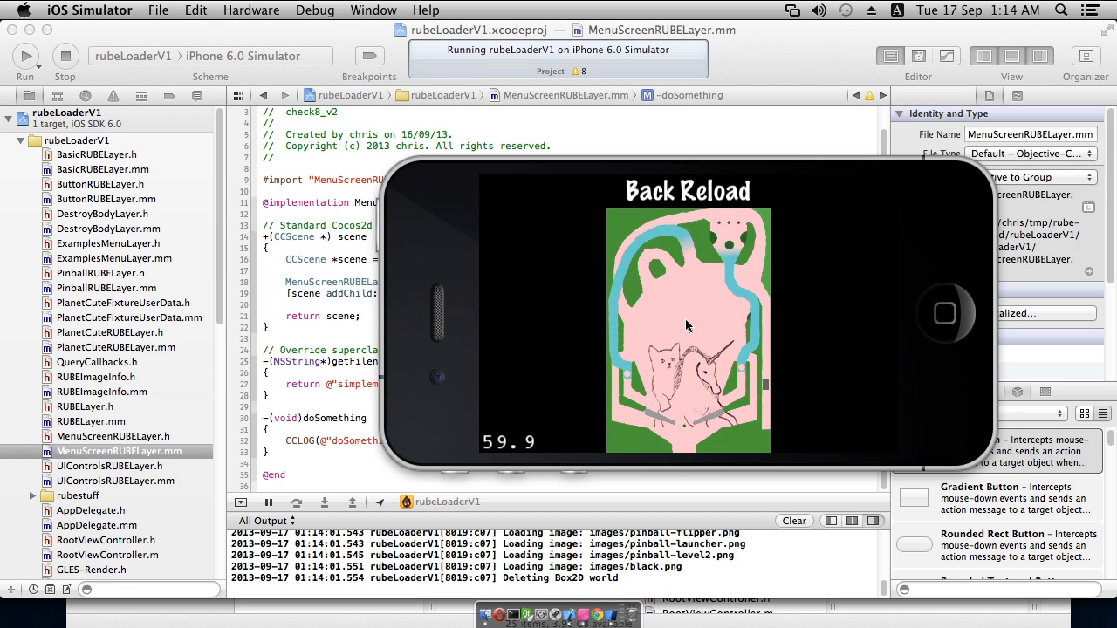
- Go back, reopen the Simple menu demo and test moving the metal ball button around before triggering it
{"action": "left_click", "coordinate": [661, 194]}
{"action": "left_click", "coordinate": [692, 396]}
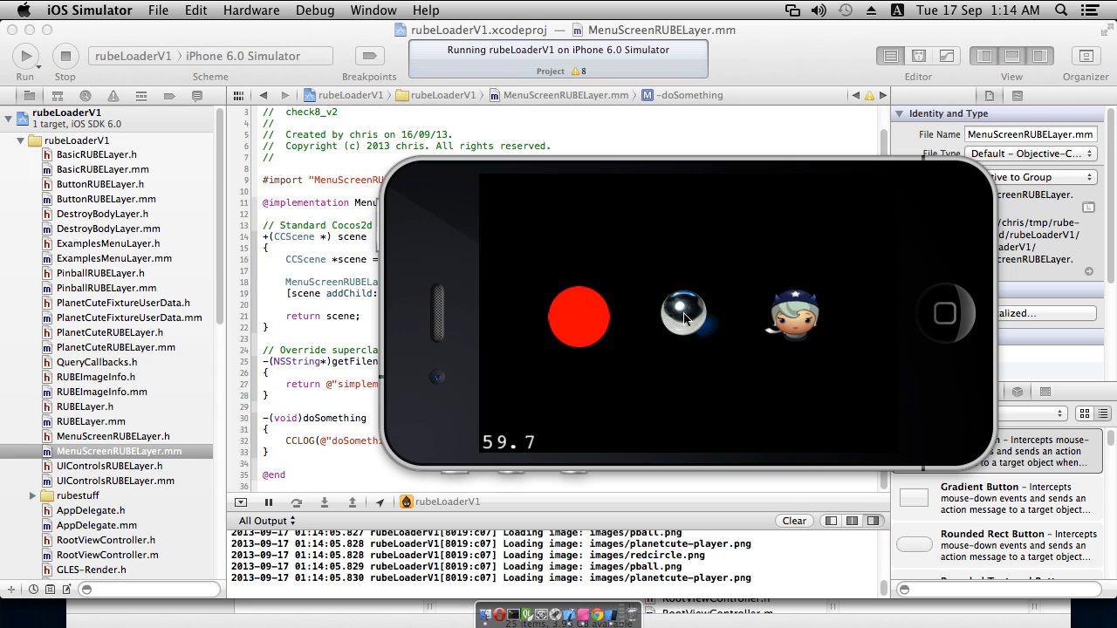
{"action": "left_click_drag", "start_coordinate": [687, 328], "coordinate": [603, 321]}
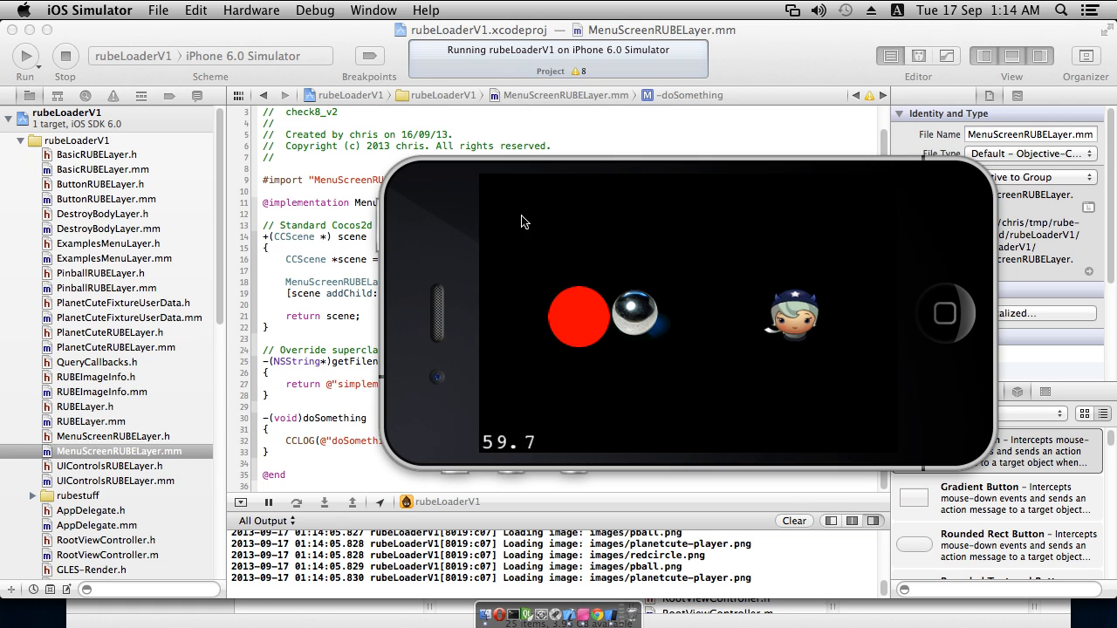
{"action": "left_click_drag", "start_coordinate": [634, 322], "coordinate": [643, 253]}
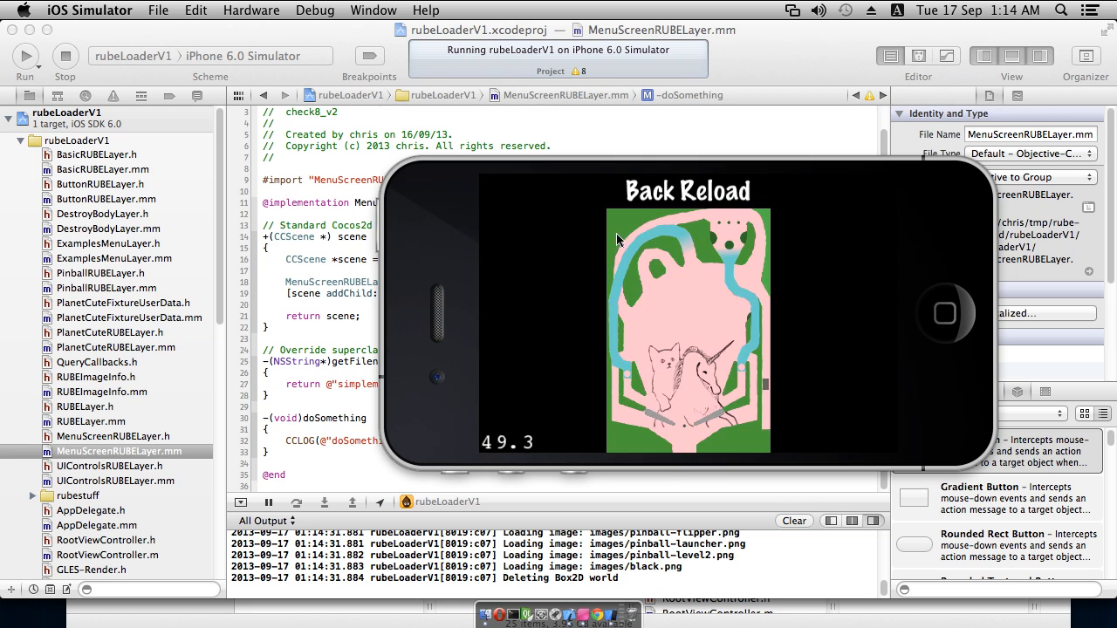
- Reopen the Simple menu demo, test the third button's swing and screen change, and return to the simple menu
{"action": "left_click", "coordinate": [668, 197]}
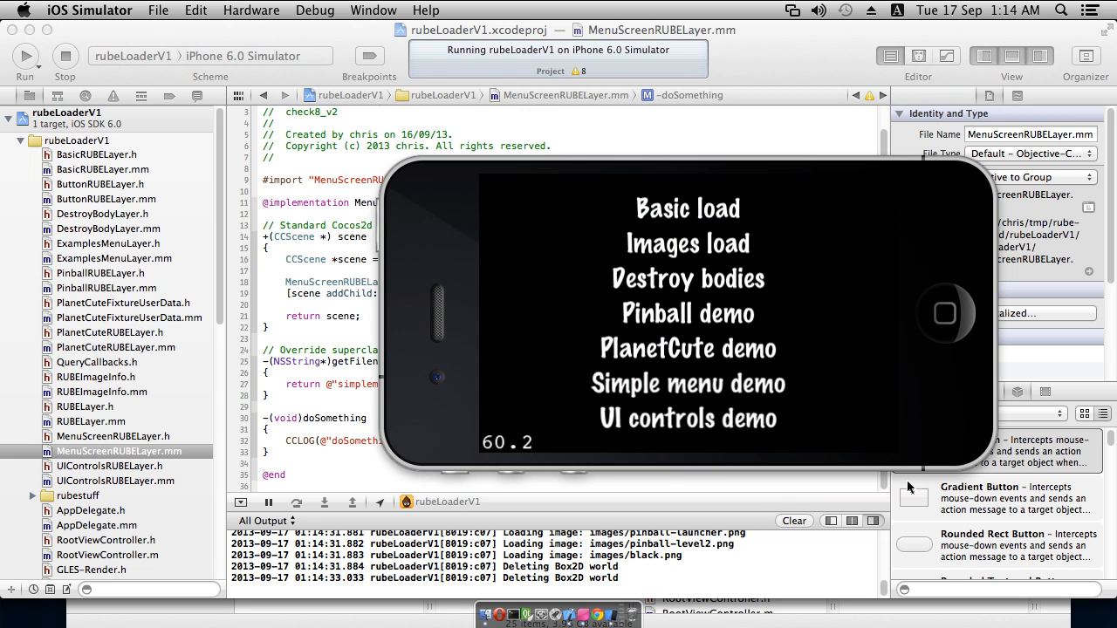
{"action": "left_click", "coordinate": [628, 388]}
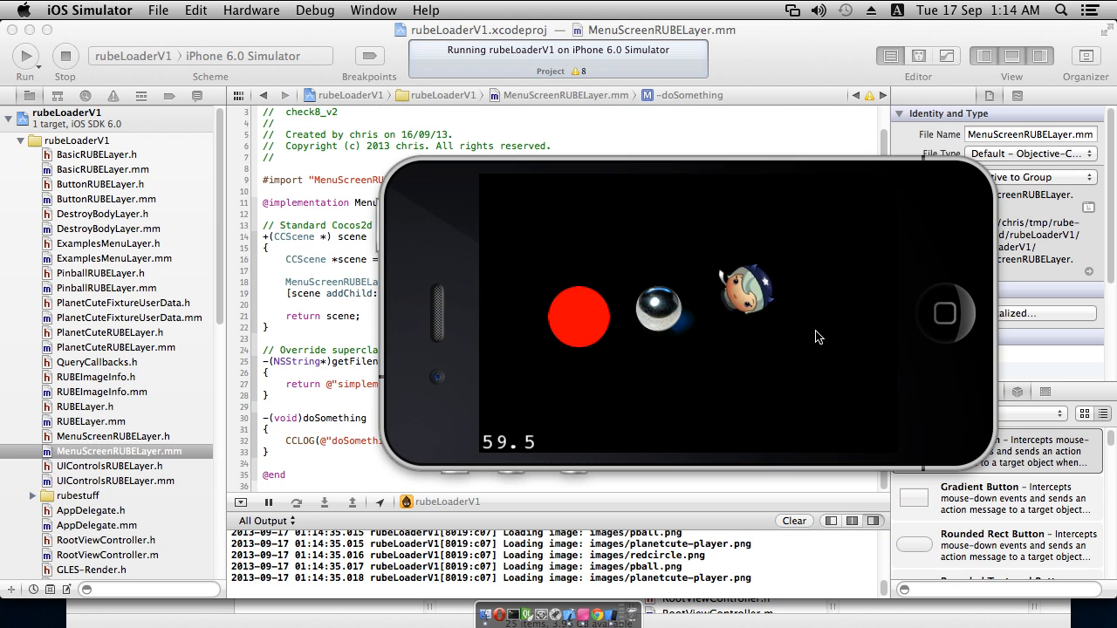
{"action": "left_click", "coordinate": [796, 324]}
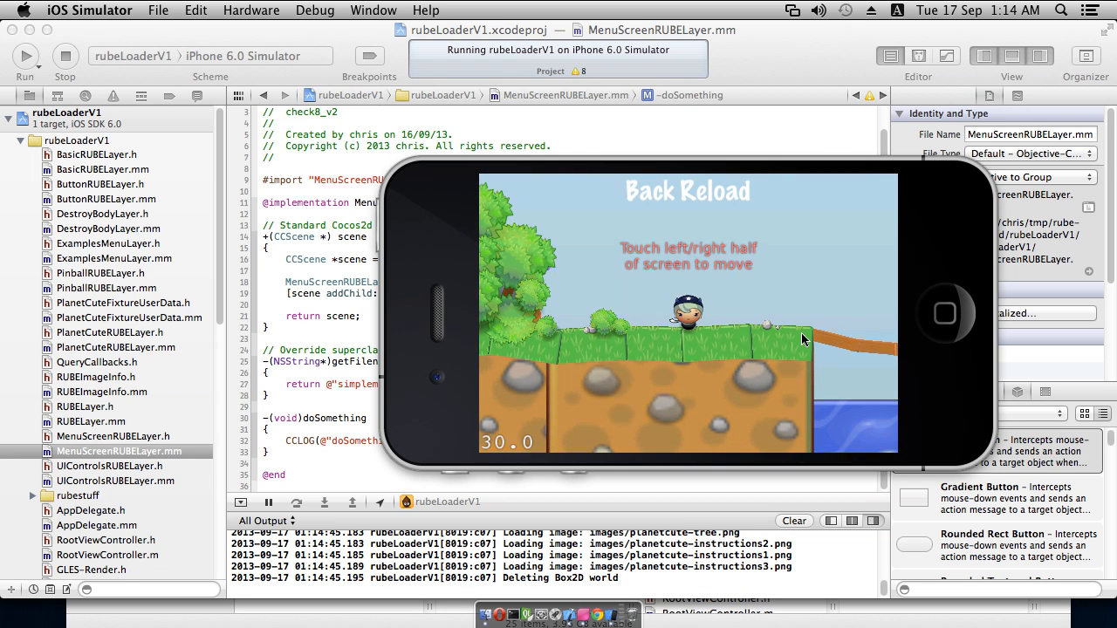
{"action": "left_click", "coordinate": [660, 194]}
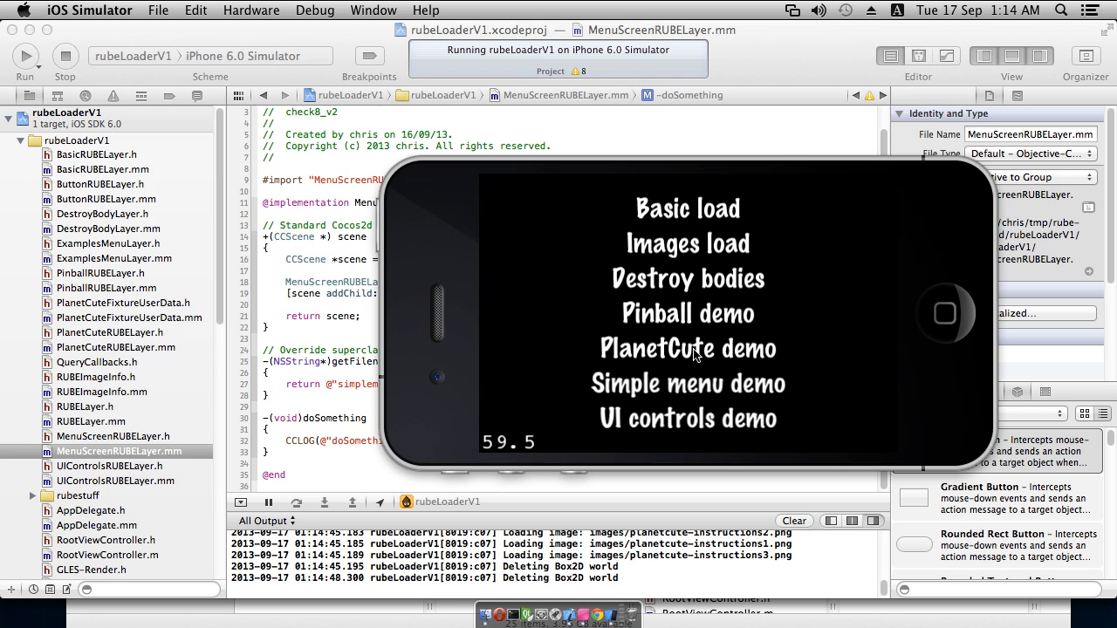
{"action": "left_click", "coordinate": [694, 386]}
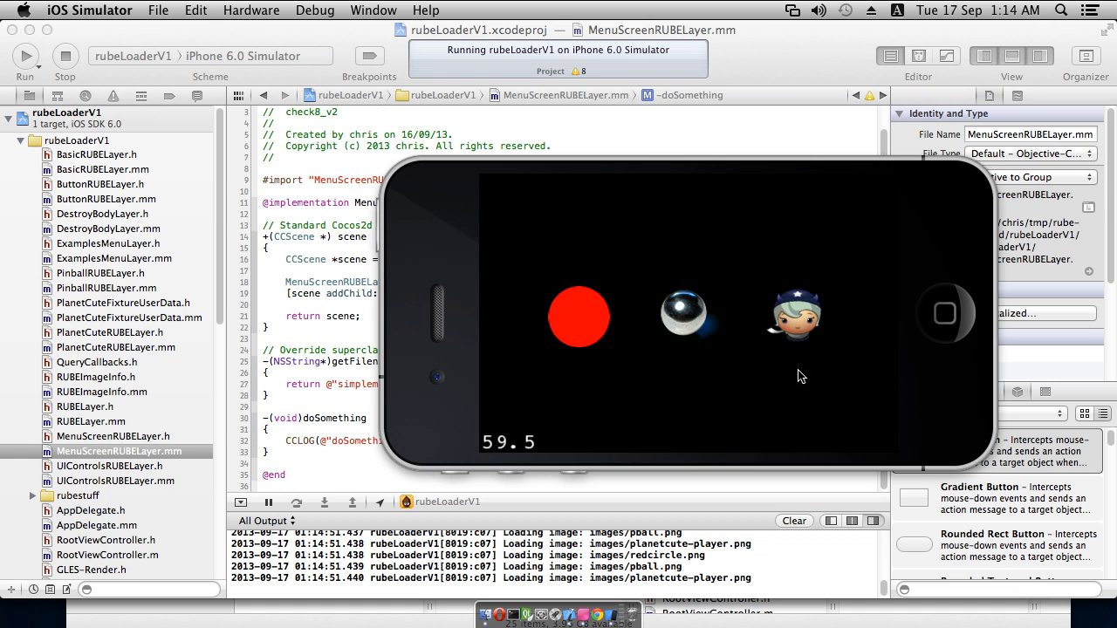
{"action": "left_click", "coordinate": [352, 243]}
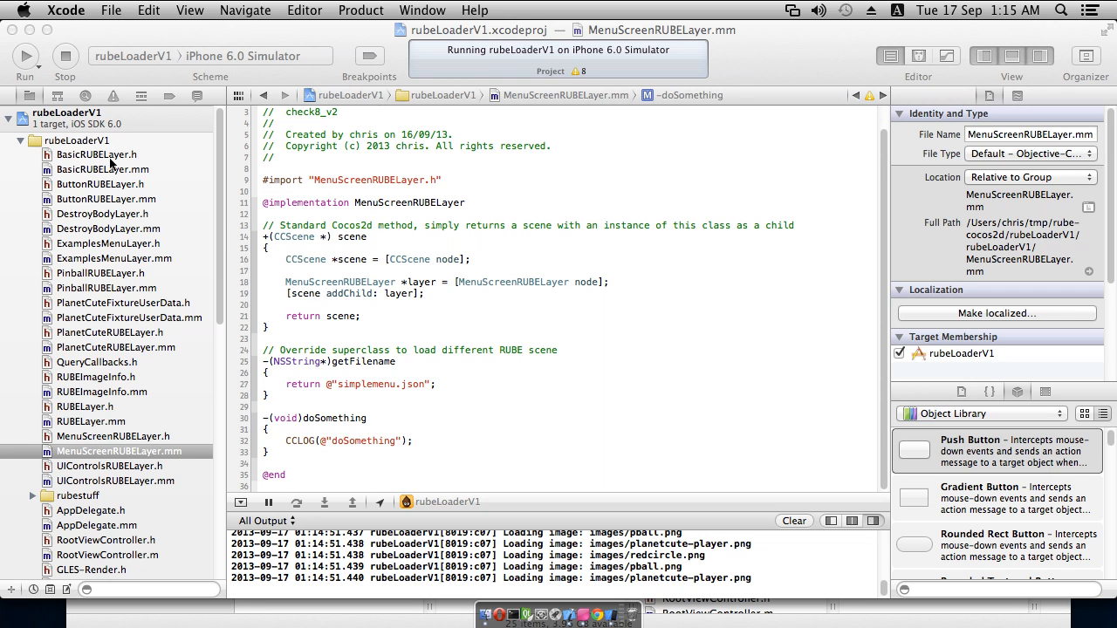
{"action": "right_click", "coordinate": [88, 144]}
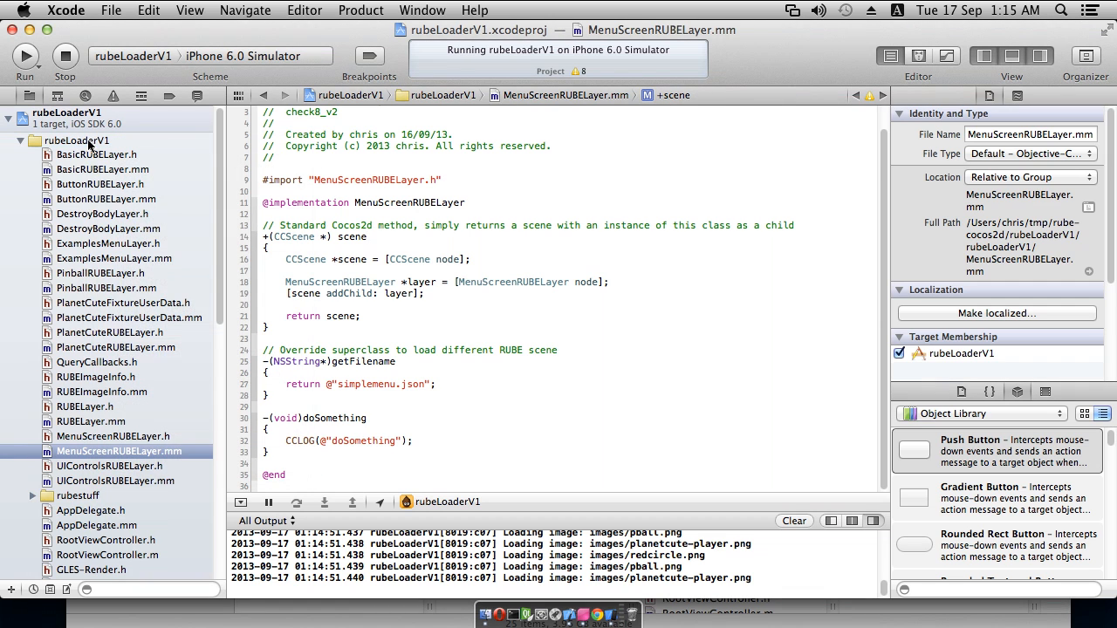
{"action": "right_click", "coordinate": [88, 145]}
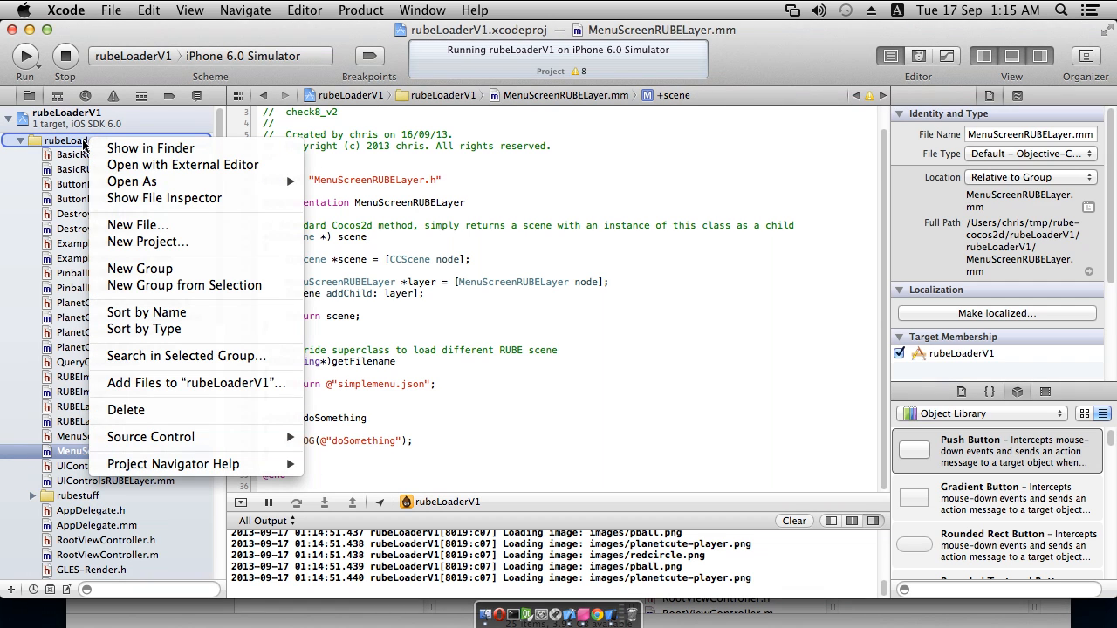
{"action": "left_click", "coordinate": [202, 229]}
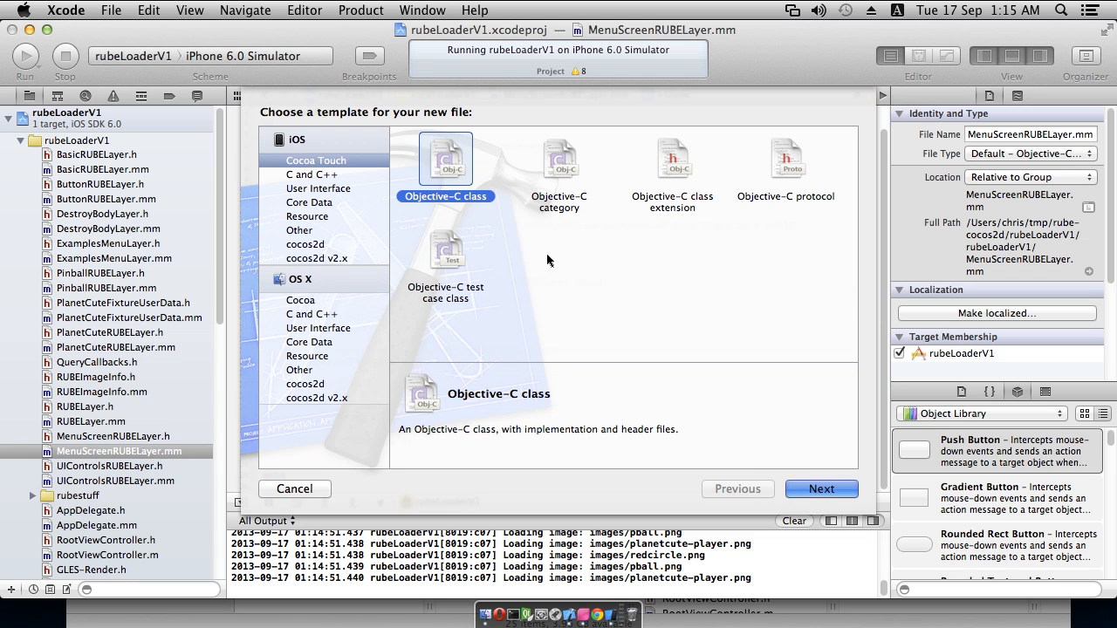
{"action": "key", "text": "Return"}
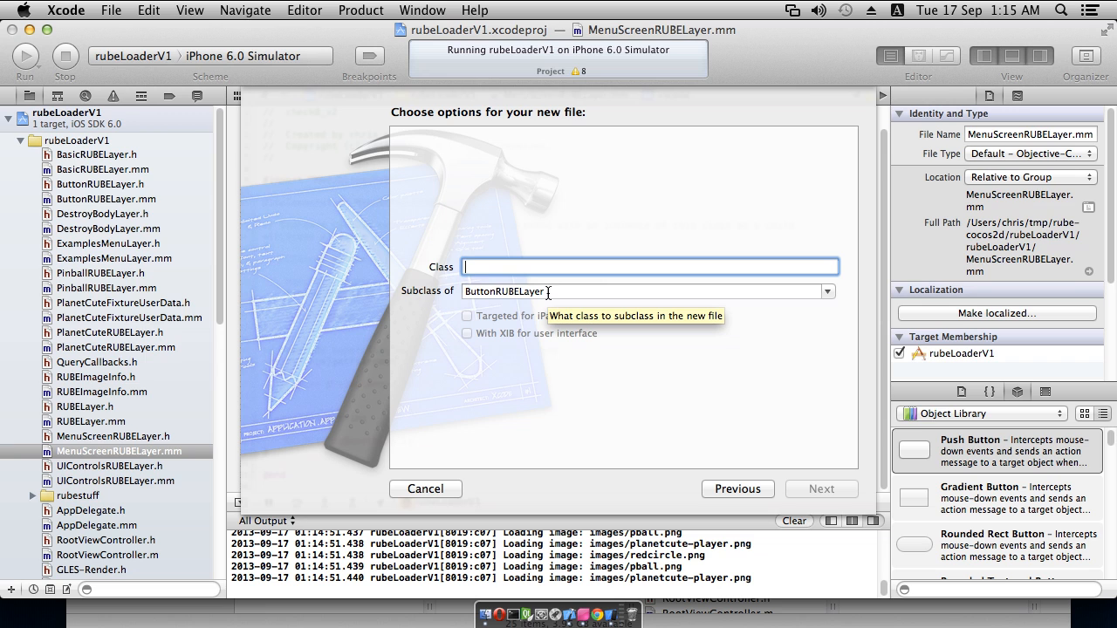
{"action": "left_click", "coordinate": [450, 491]}
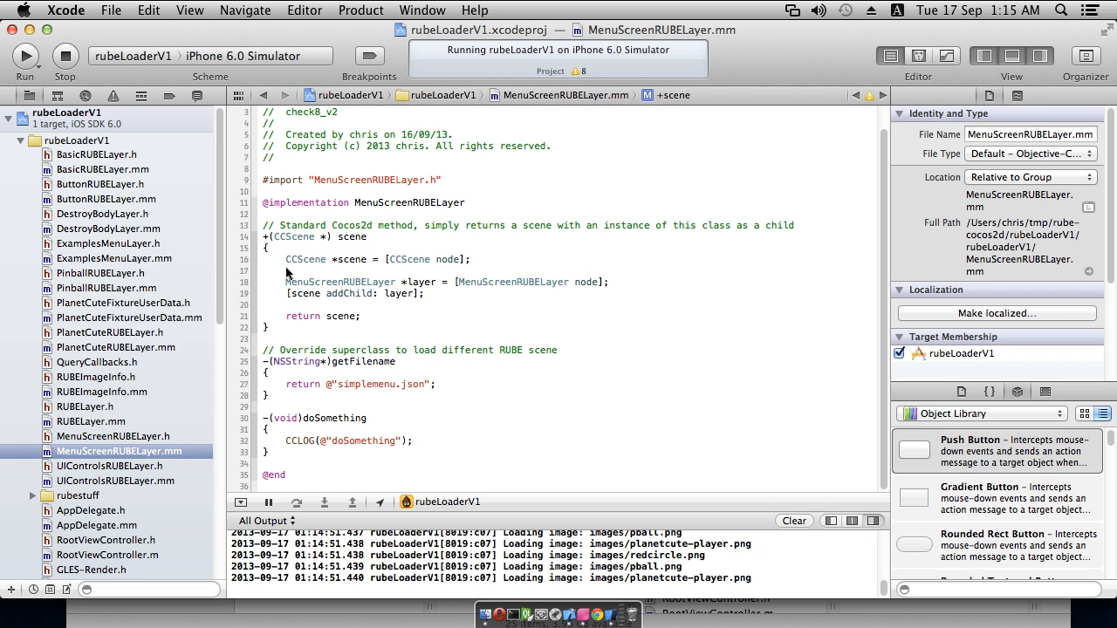
- Create an Objective-C class named AnotherSimpleMenuLayer, subclassing ButtonRUBELayer, in the rubeLoaderV1 group and target
{"action": "left_click_drag", "start_coordinate": [267, 225], "coordinate": [293, 397]}
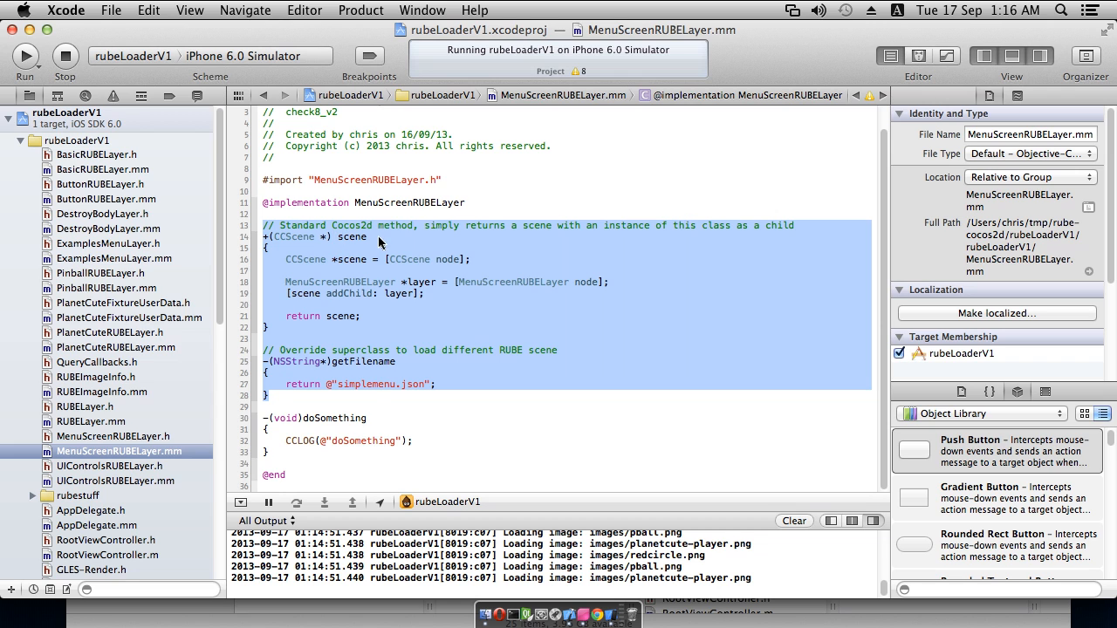
{"action": "right_click", "coordinate": [77, 145]}
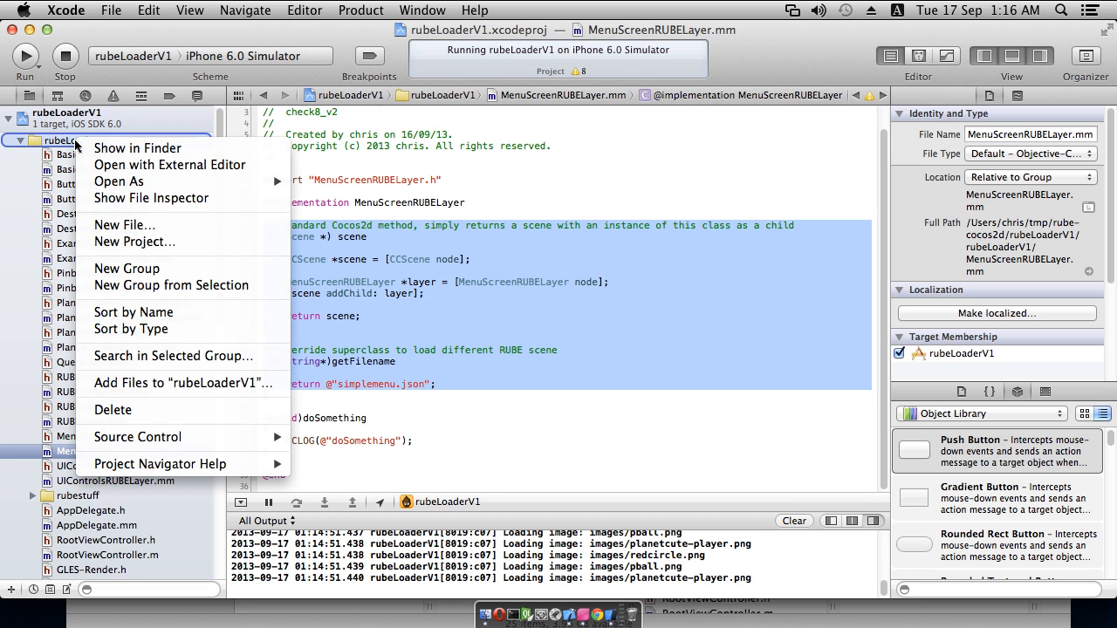
{"action": "left_click", "coordinate": [158, 229]}
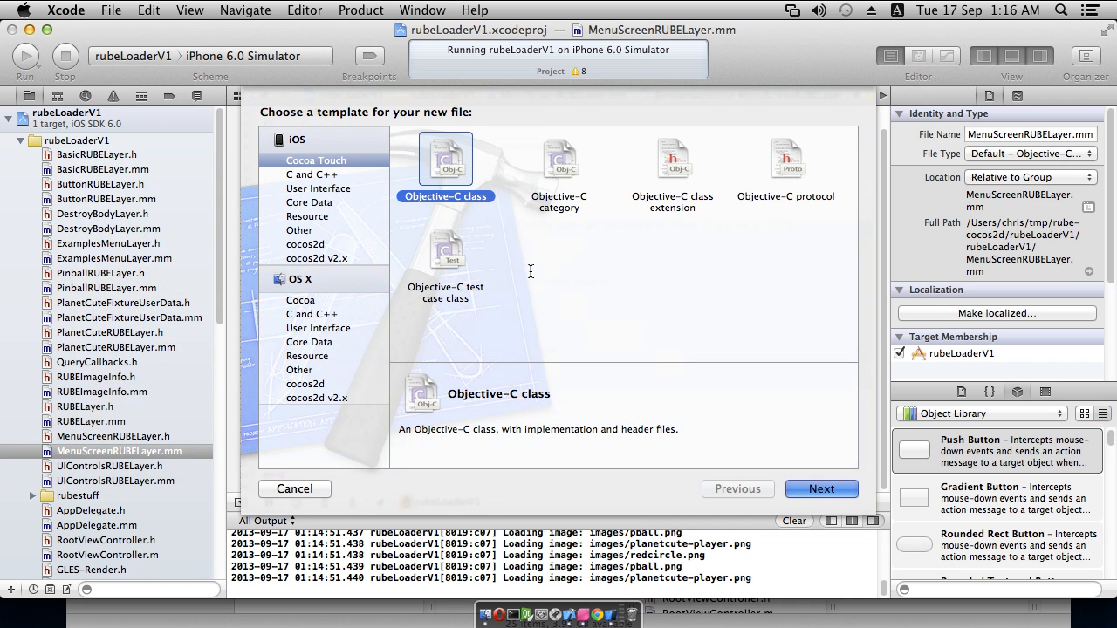
{"action": "key", "text": "Return"}
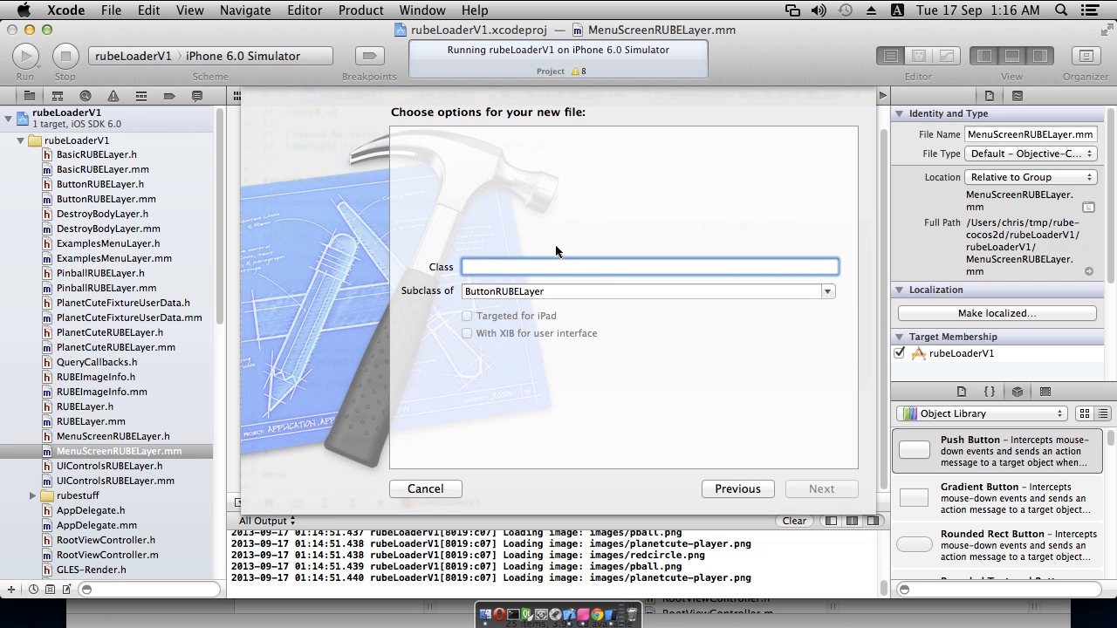
{"action": "type", "text": "Anot"}
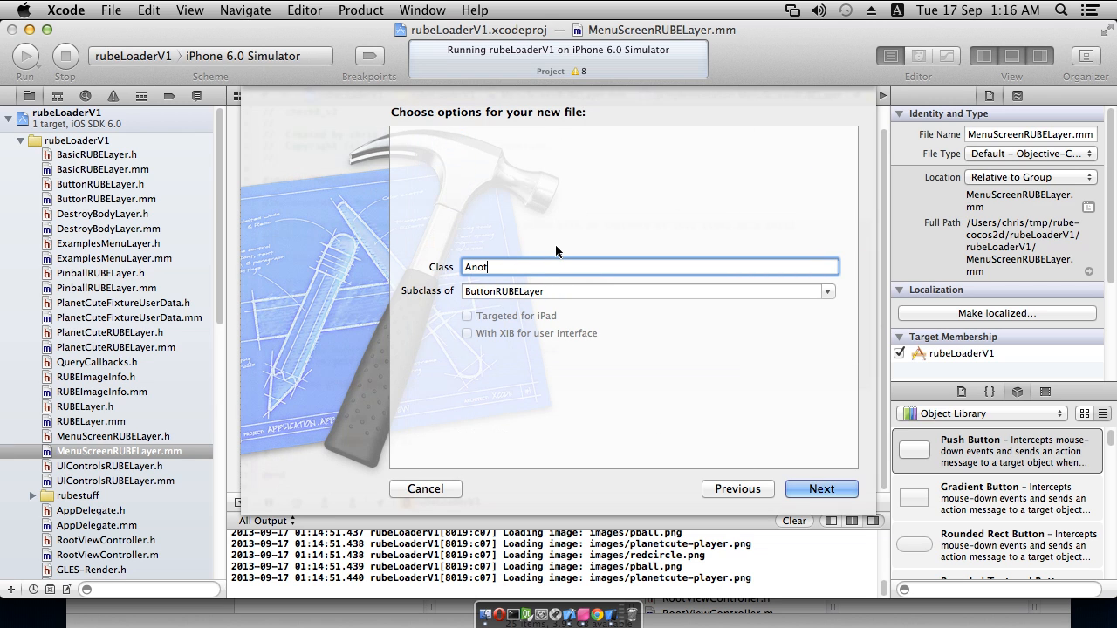
{"action": "type", "text": "herSimpleMenuLayer"}
{"action": "left_click", "coordinate": [810, 487]}
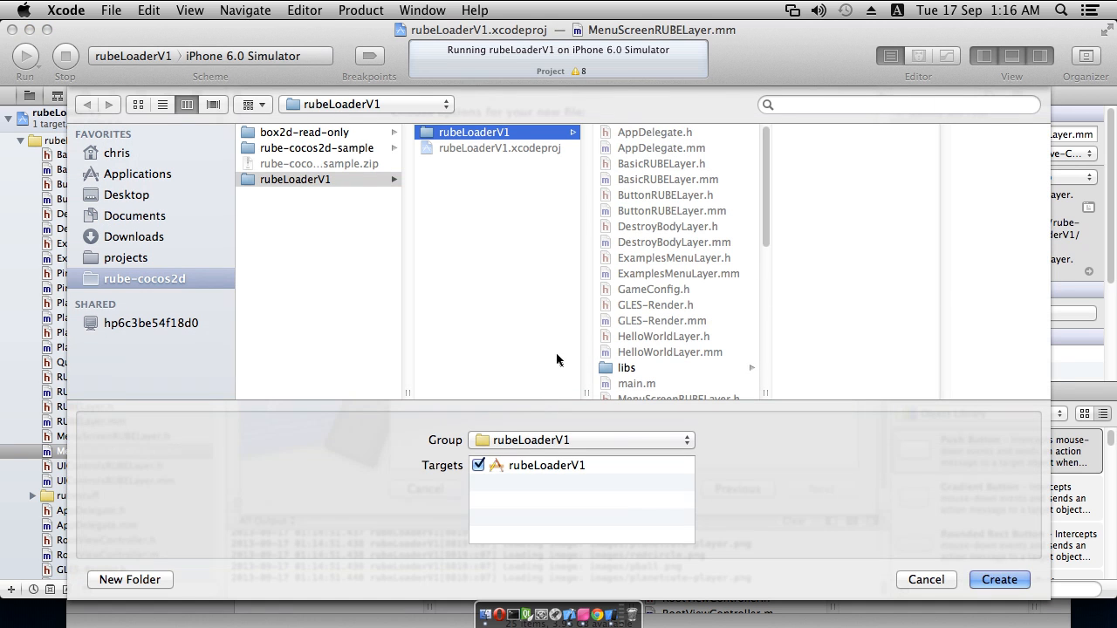
{"action": "left_click", "coordinate": [1000, 579]}
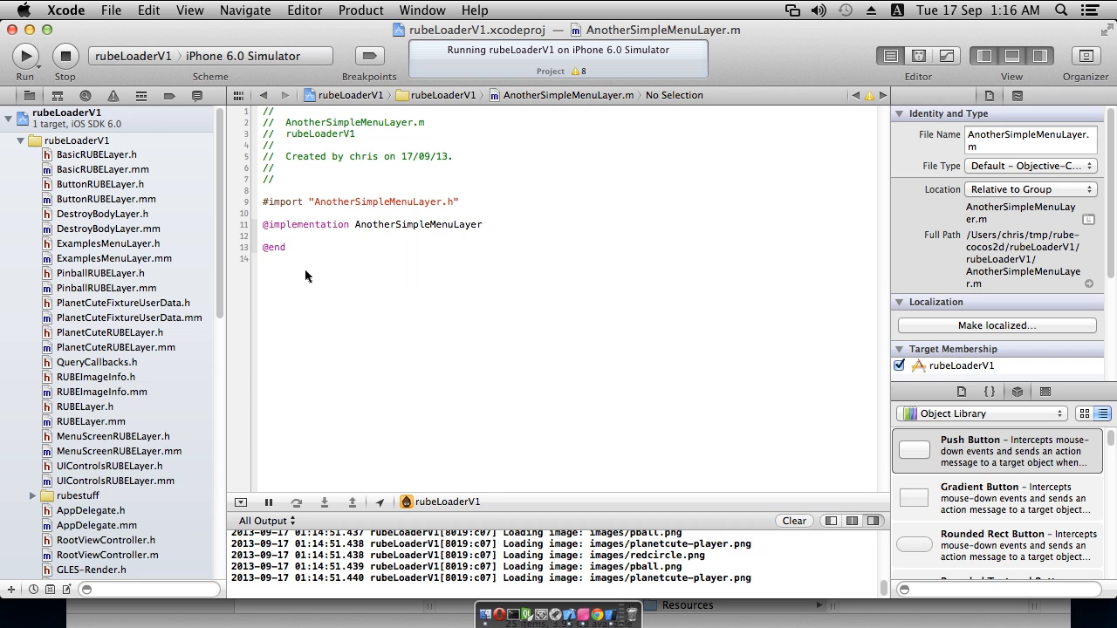
- Rename the new AnotherSimpleMenuLayer.m source file to AnotherSimpleMenuLayer.mm
{"action": "left_click_drag", "start_coordinate": [227, 251], "coordinate": [225, 538]}
{"action": "left_click", "coordinate": [166, 542]}
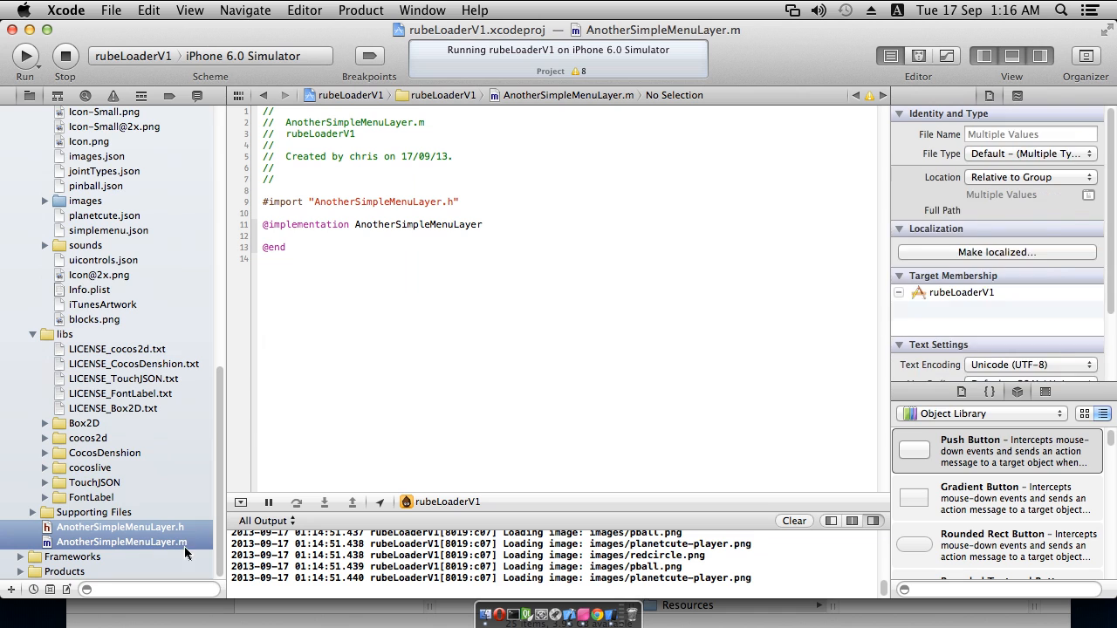
{"action": "left_click", "coordinate": [184, 543]}
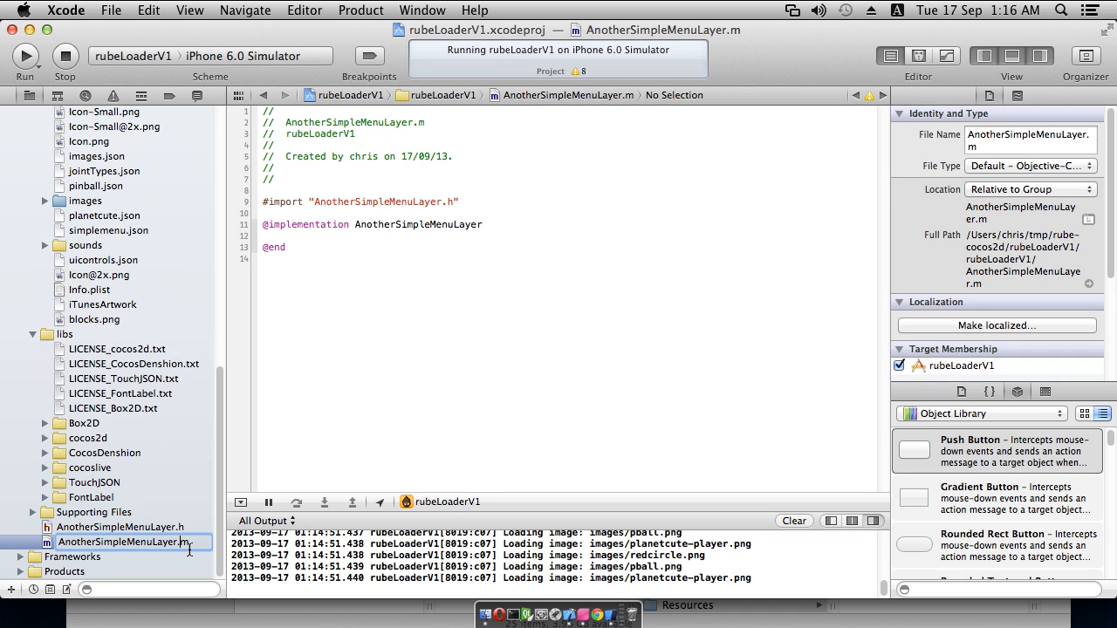
{"action": "type", "text": "m"}
{"action": "key", "text": "Return"}
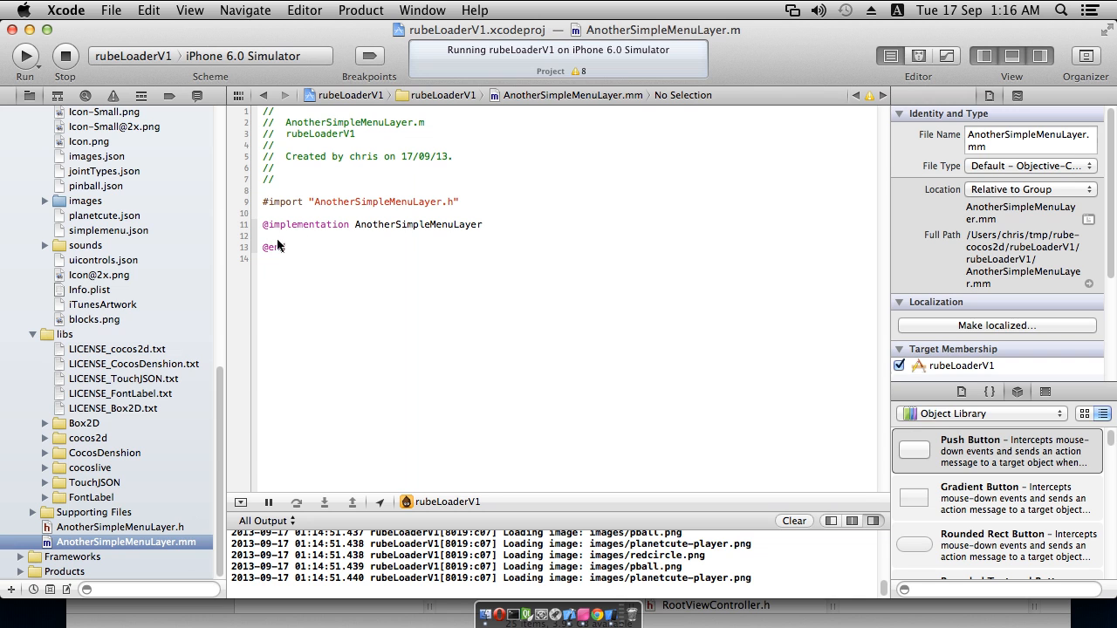
- Copy the scene and getFilename methods, with their comments, from RUBELayer.mm
{"action": "scroll", "coordinate": [171, 245], "scroll_direction": "up", "scroll_amount": 10}
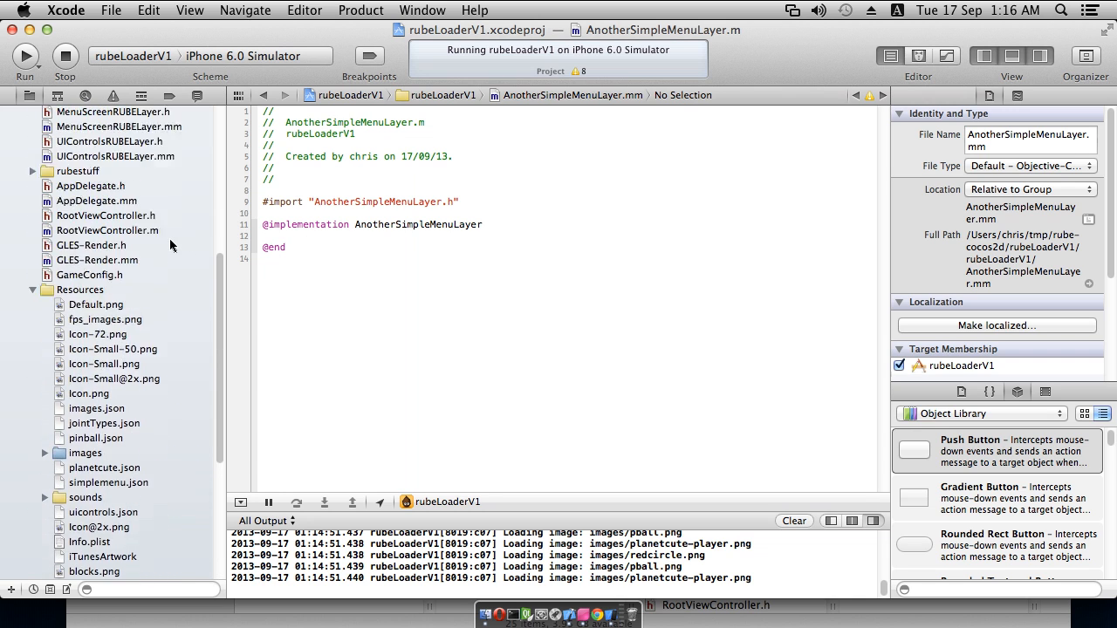
{"action": "scroll", "coordinate": [171, 245], "scroll_direction": "up", "scroll_amount": 5}
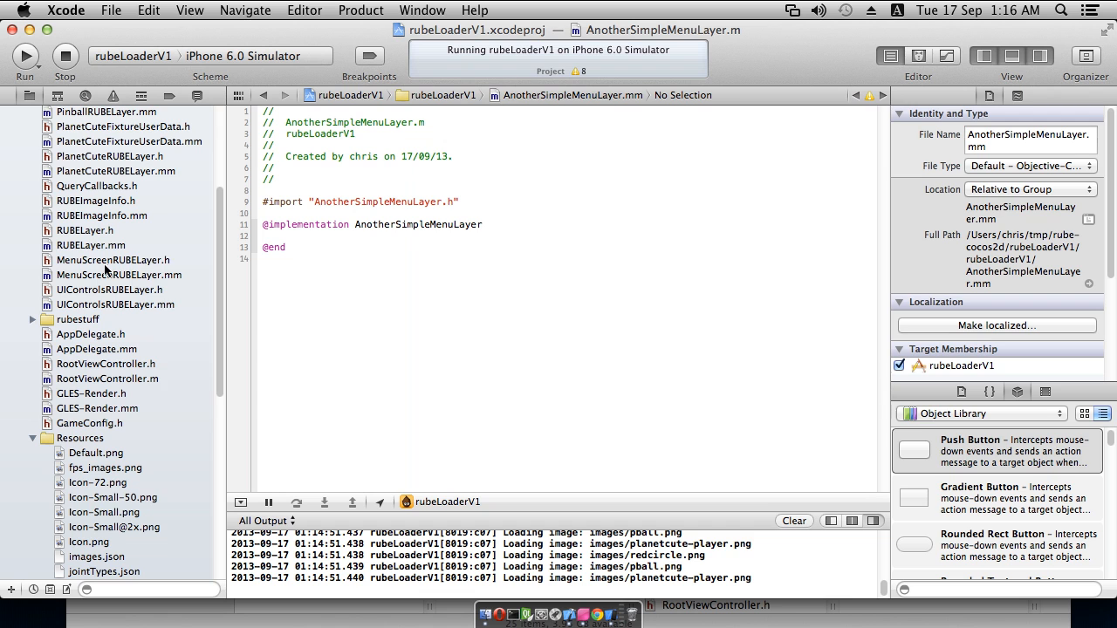
{"action": "scroll", "coordinate": [110, 262], "scroll_direction": "up", "scroll_amount": 6}
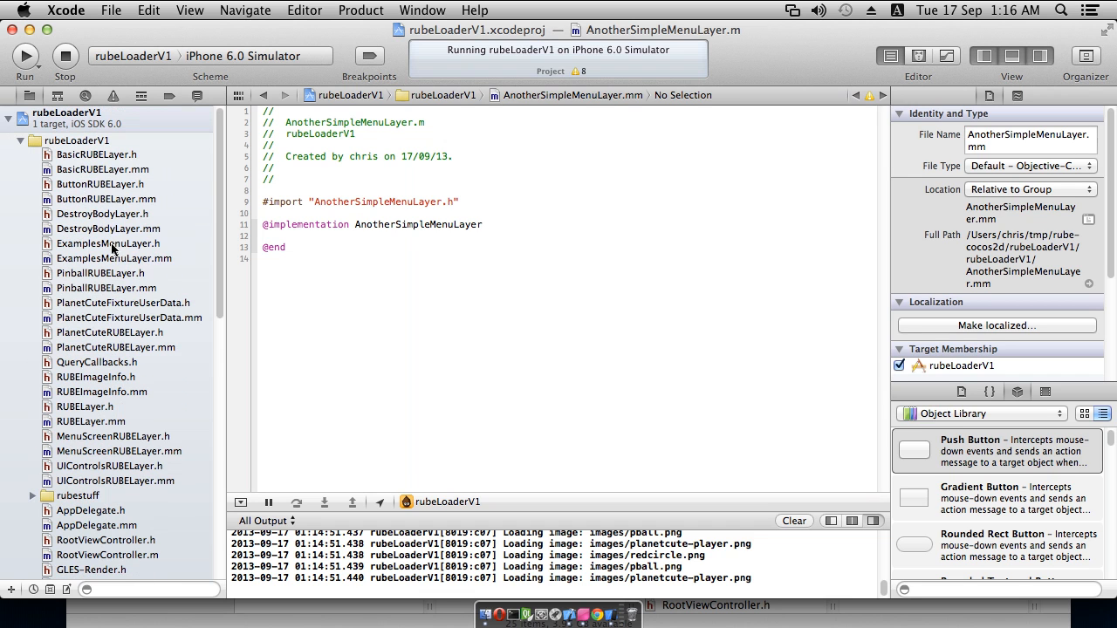
{"action": "left_click", "coordinate": [100, 425]}
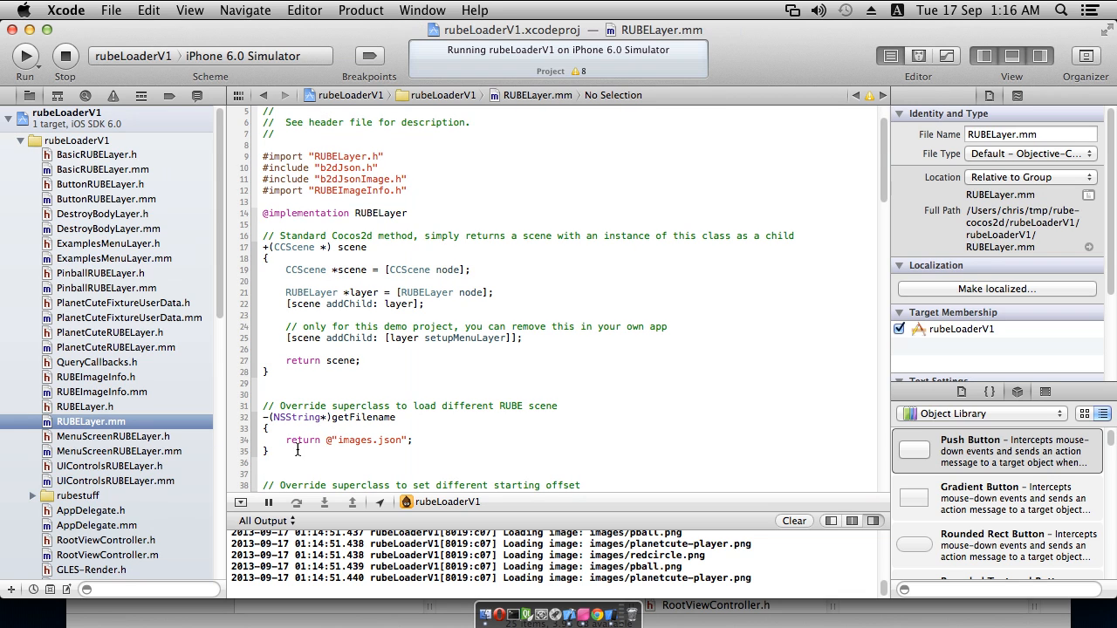
{"action": "left_click_drag", "start_coordinate": [268, 451], "coordinate": [235, 240]}
{"action": "key", "text": "super+c"}
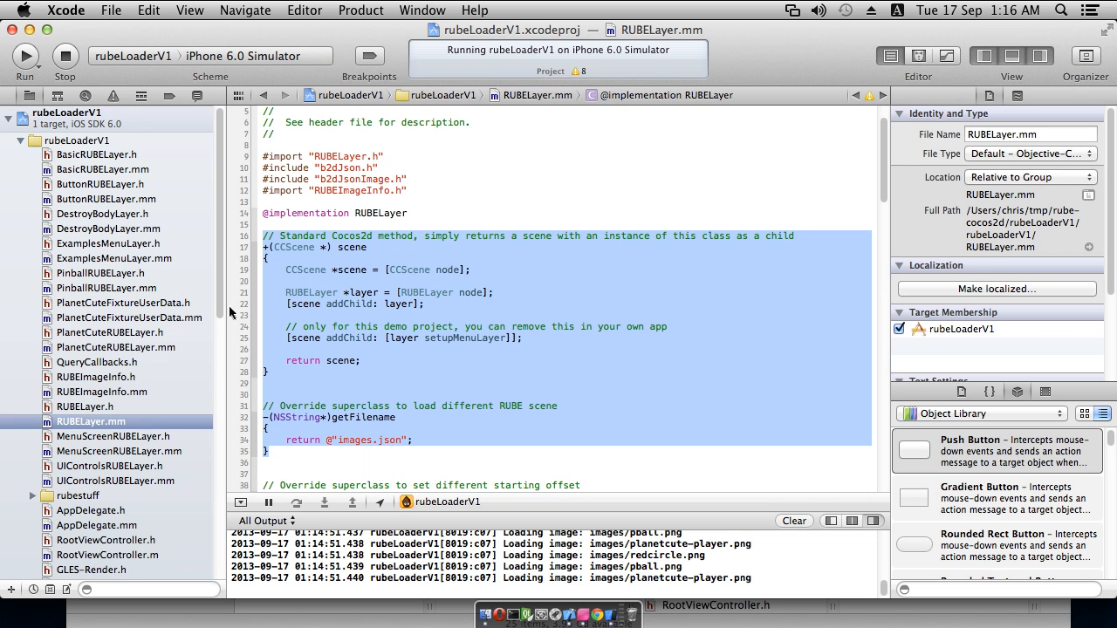
- Paste the copied scene and getFilename methods into the implementation block of AnotherSimpleMenuLayer.mm, keeping blank lines around them
{"action": "scroll", "coordinate": [119, 564], "scroll_direction": "down", "scroll_amount": 15}
{"action": "left_click", "coordinate": [123, 542]}
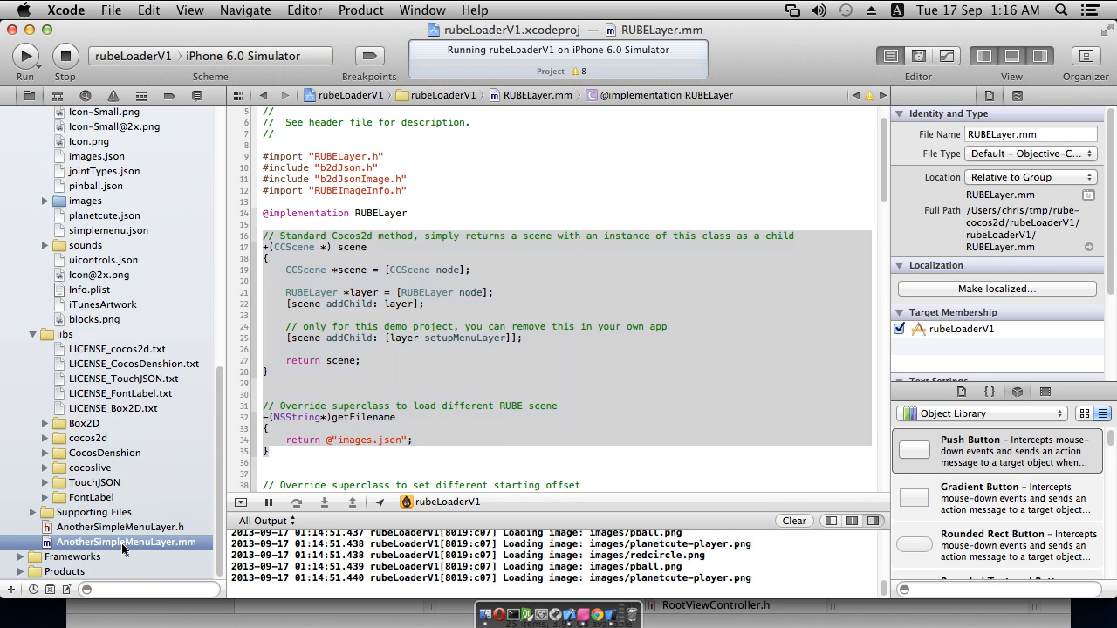
{"action": "left_click", "coordinate": [416, 247]}
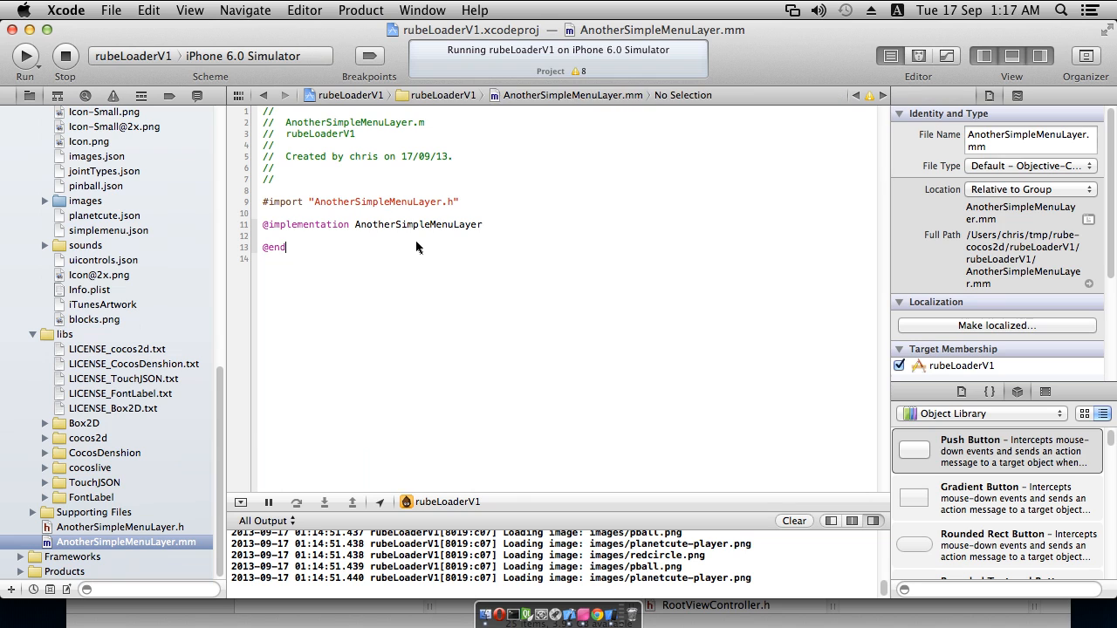
{"action": "key", "text": "Up"}
{"action": "key", "text": "Up"}
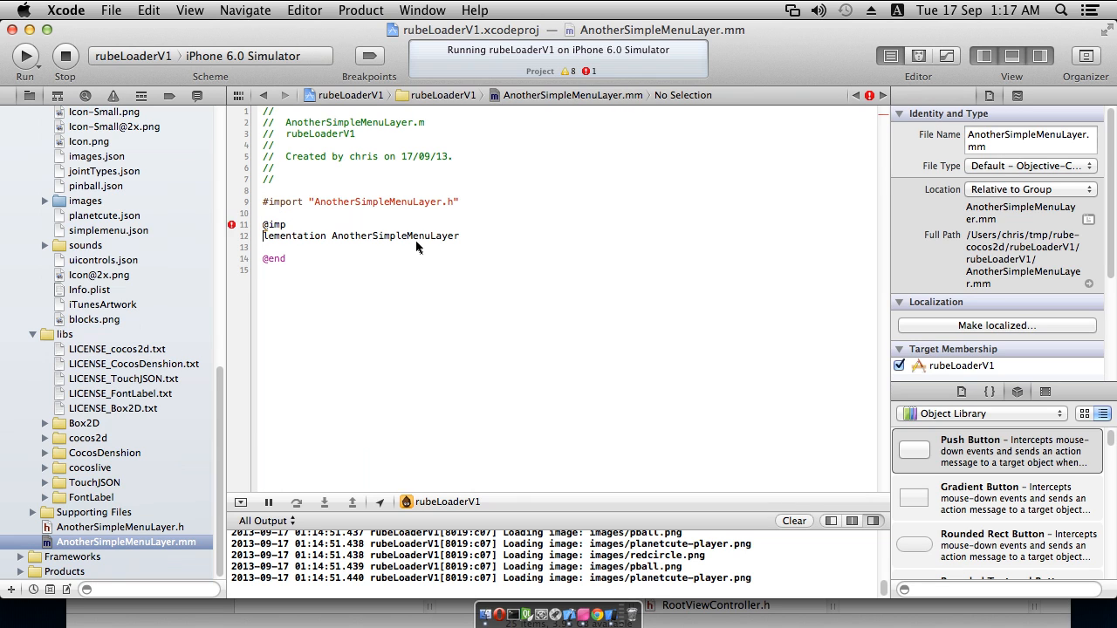
{"action": "key", "text": "Return"}
{"action": "key", "text": "Return"}
{"action": "key", "text": "Up"}
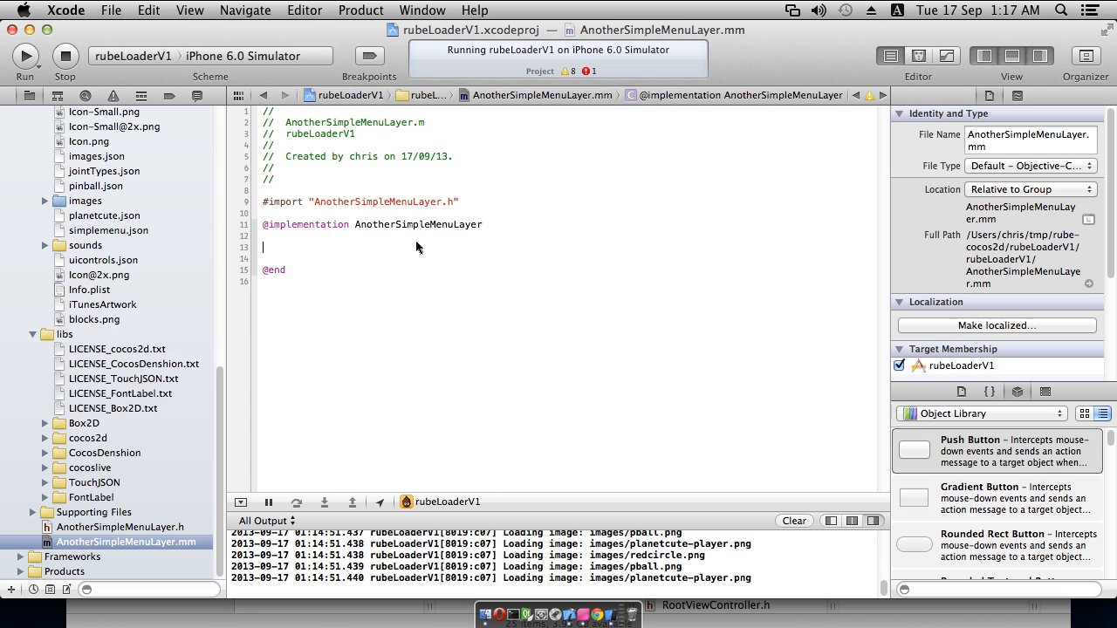
{"action": "key", "text": "super+v"}
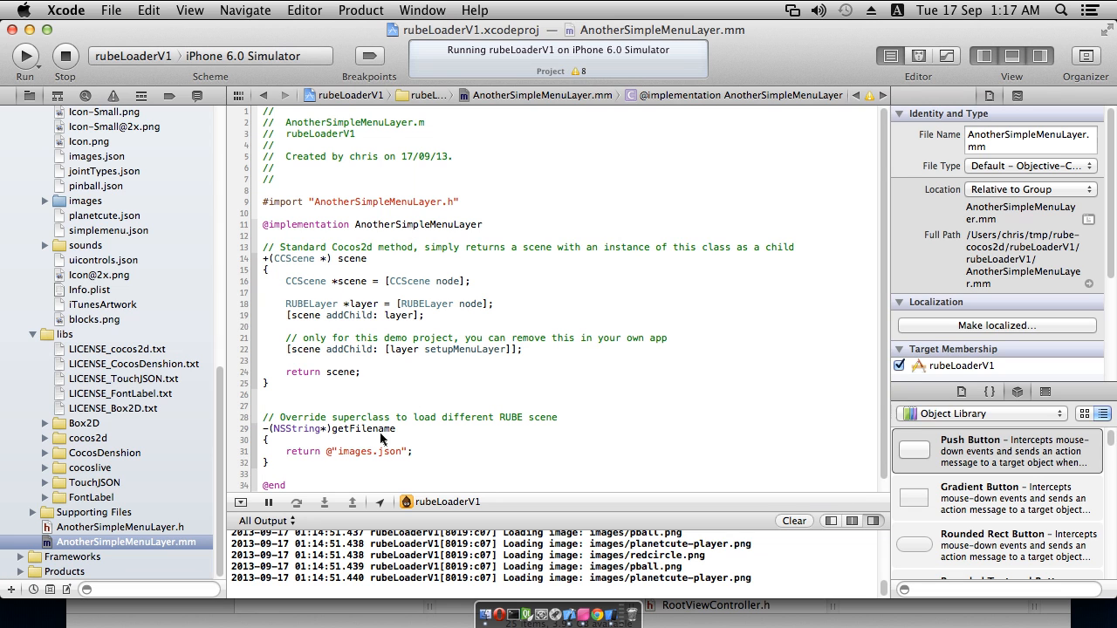
{"action": "left_click_drag", "start_coordinate": [339, 452], "coordinate": [375, 452]}
{"action": "left_click", "coordinate": [392, 452]}
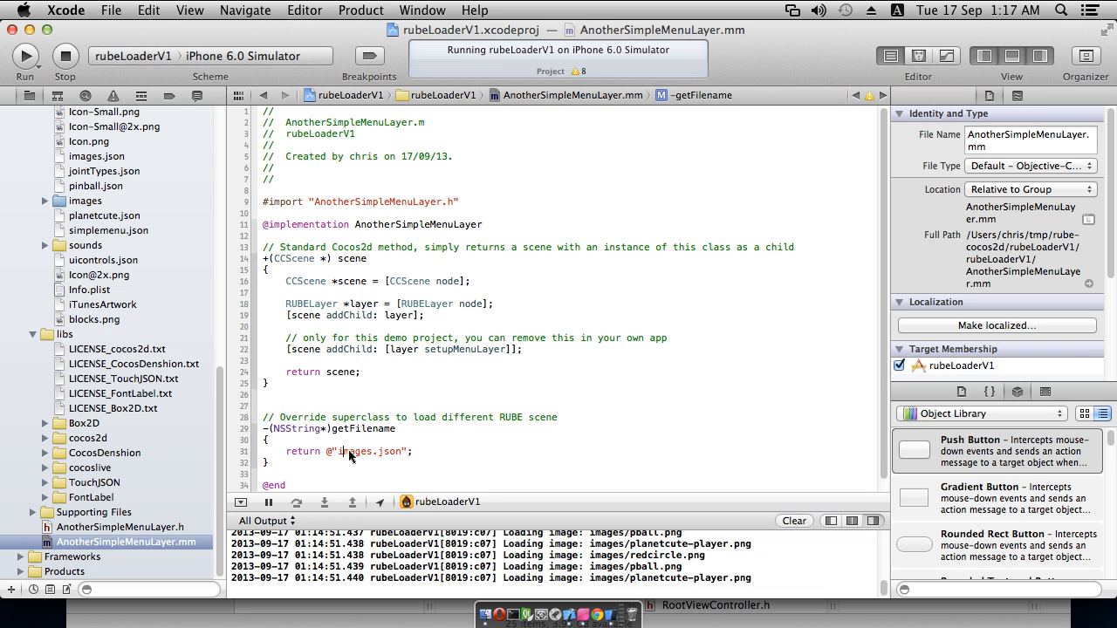
{"action": "left_click_drag", "start_coordinate": [400, 454], "coordinate": [342, 454]}
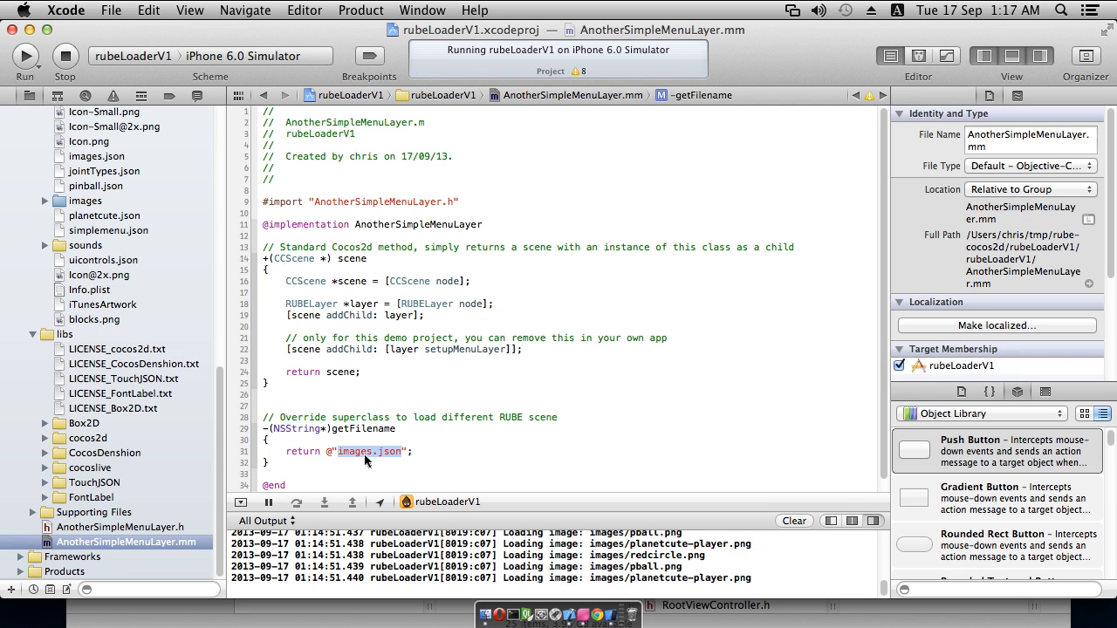
{"action": "left_click", "coordinate": [424, 453]}
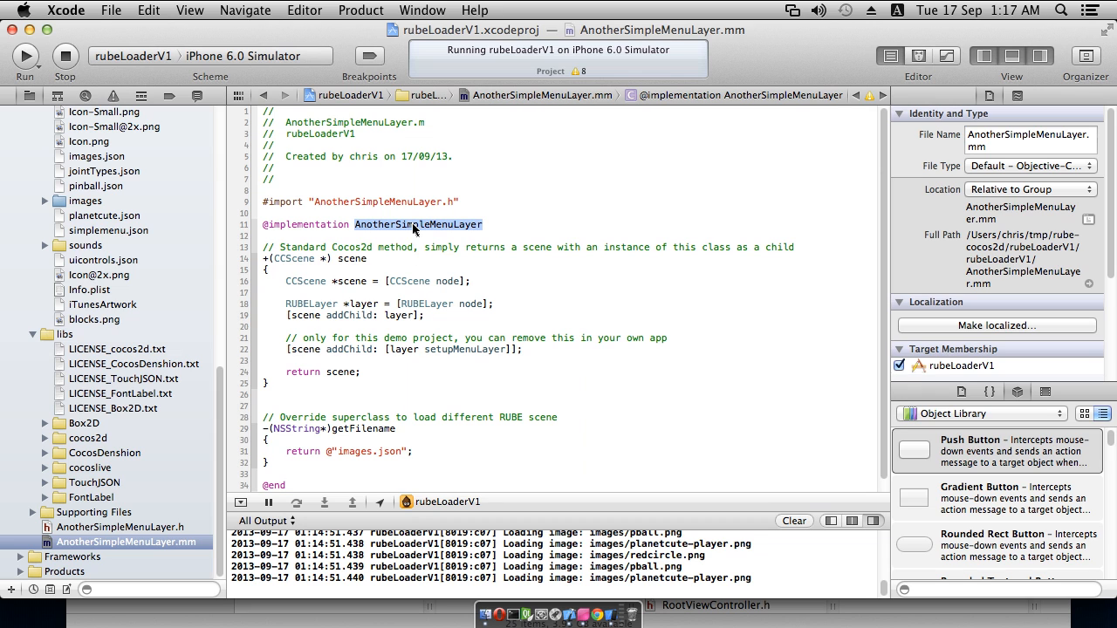
- Replace both RUBELayer references in the scene method with AnotherSimpleMenuLayer and delete the demo-only setupMenuLayer comment and line
{"action": "double_click", "coordinate": [426, 304]}
{"action": "type", "text": "AnotherSimpleMenuLayer"}
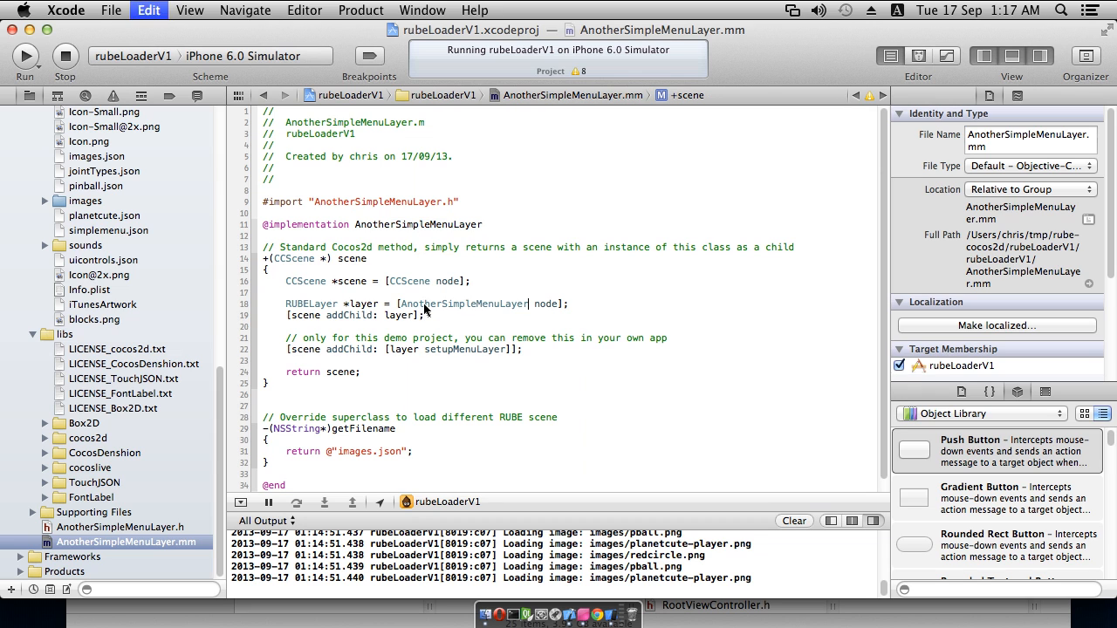
{"action": "double_click", "coordinate": [307, 304]}
{"action": "type", "text": "AnotherSimpleMenuLayer"}
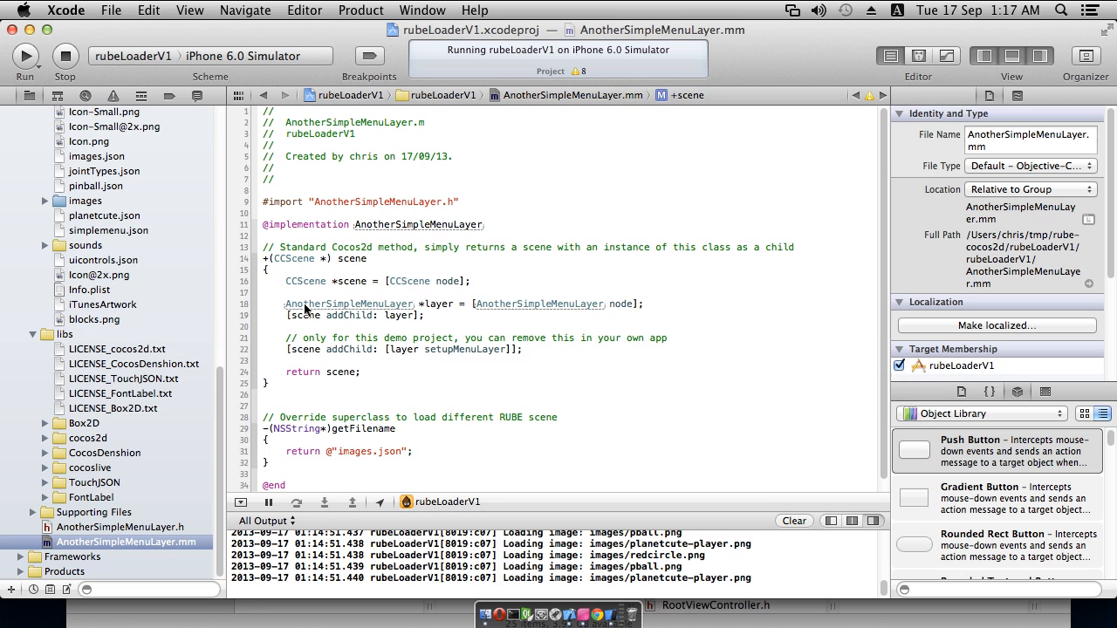
{"action": "left_click_drag", "start_coordinate": [529, 350], "coordinate": [511, 329]}
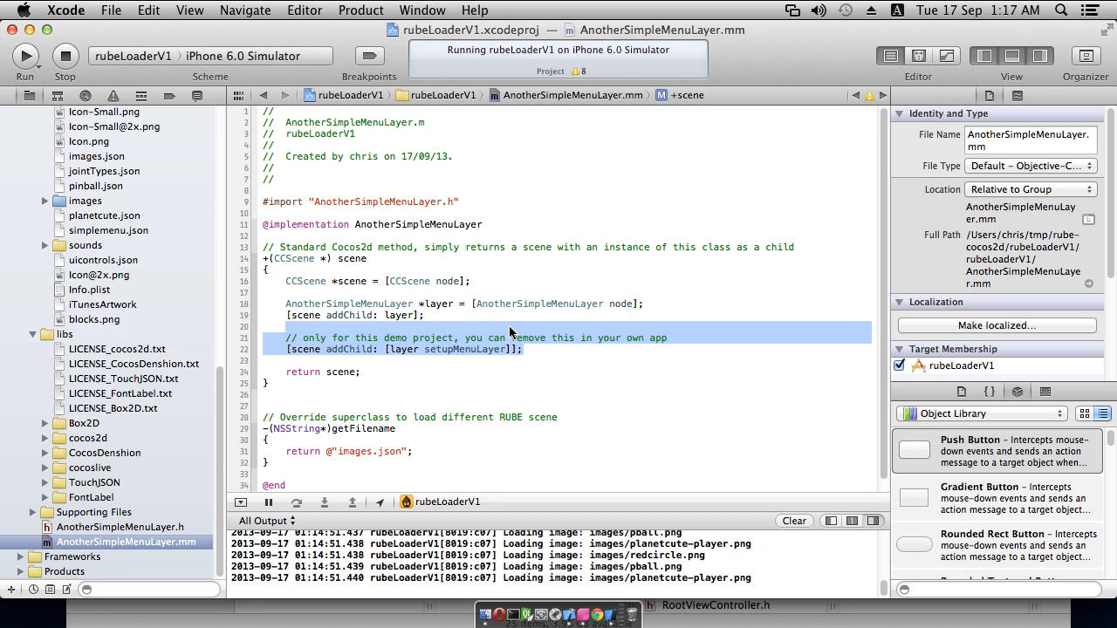
{"action": "key", "text": "BackSpace"}
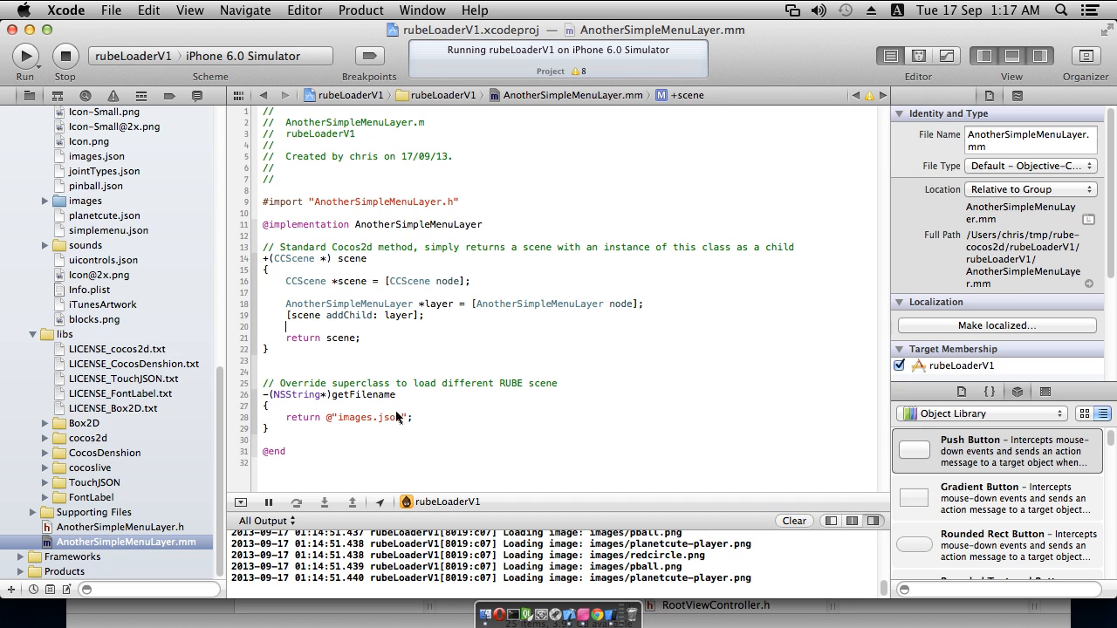
{"action": "left_click_drag", "start_coordinate": [333, 398], "coordinate": [381, 400]}
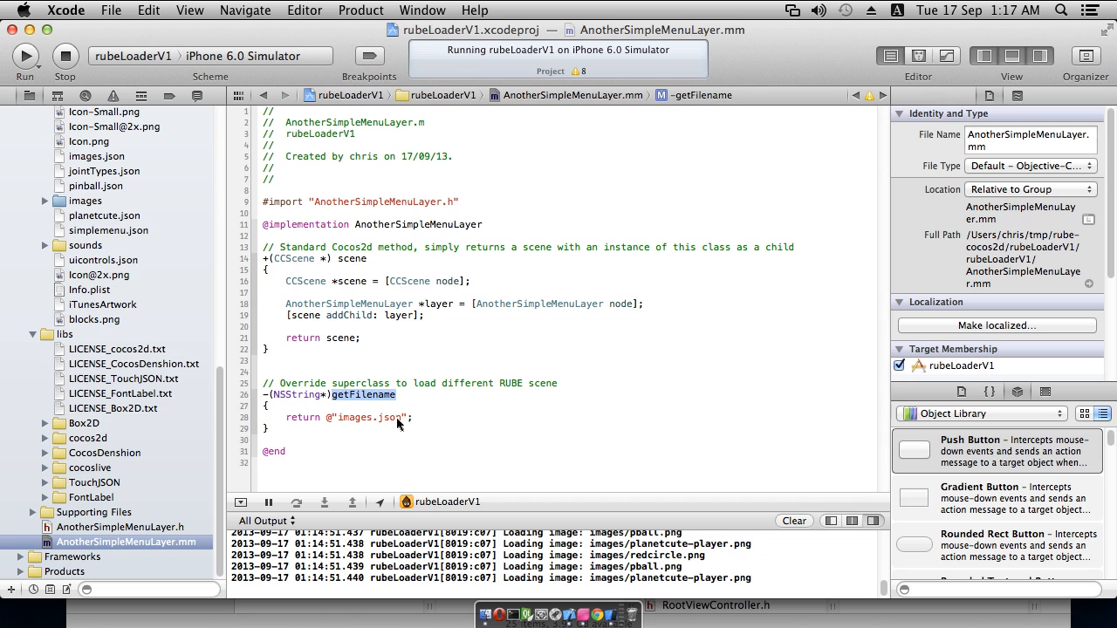
{"action": "left_click", "coordinate": [400, 418]}
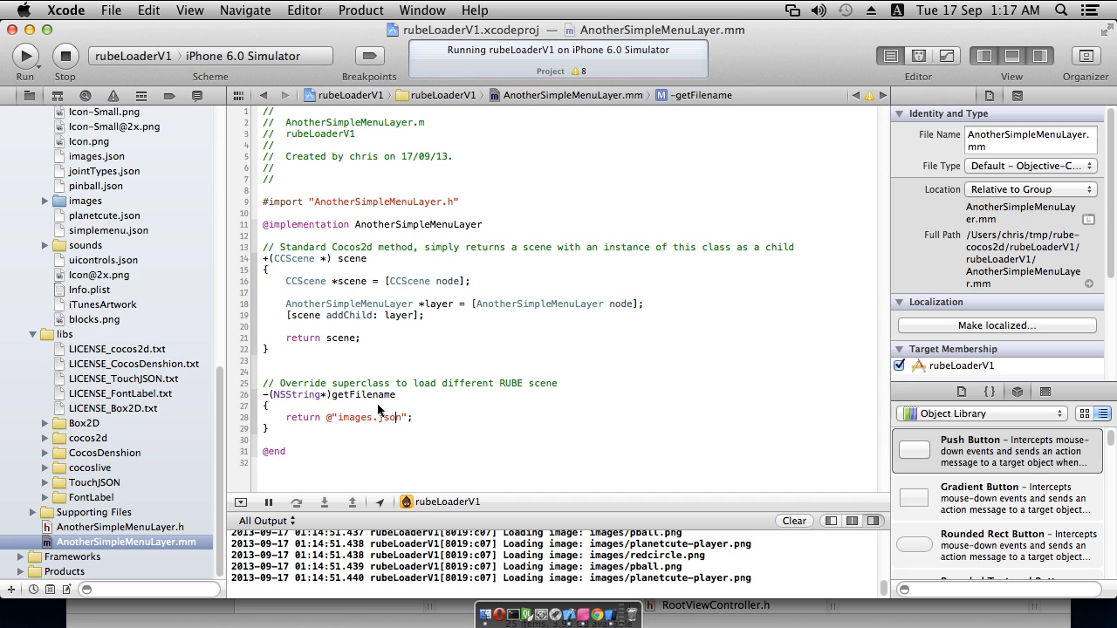
- Open ButtonRUBELayer.mm and examine its initWithJSONFile: class method
{"action": "left_click", "coordinate": [350, 431]}
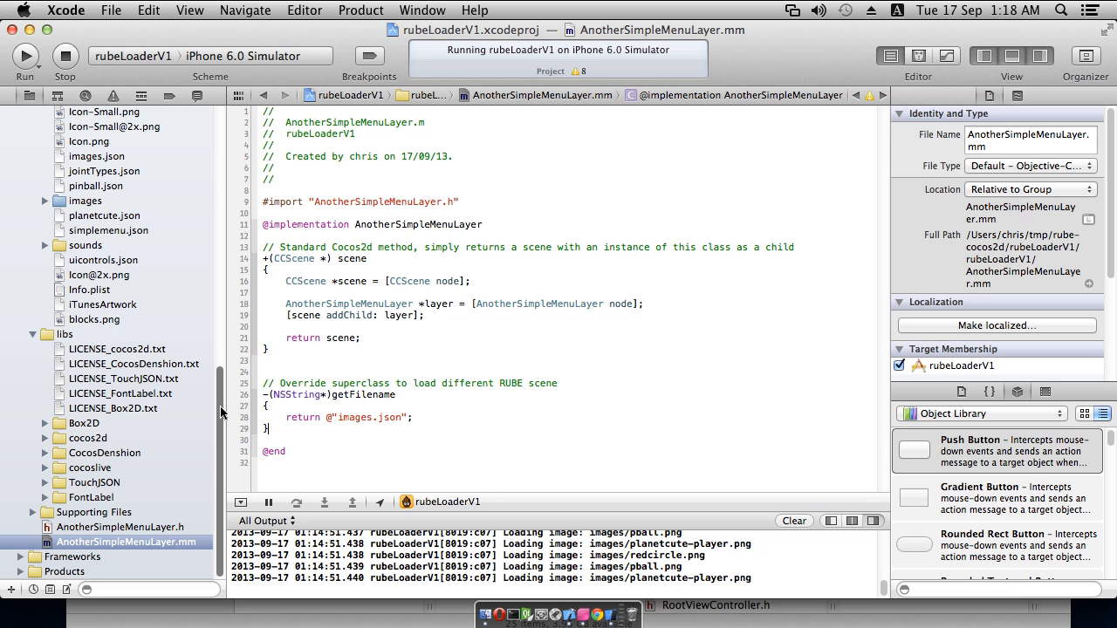
{"action": "left_click_drag", "start_coordinate": [222, 410], "coordinate": [218, 137]}
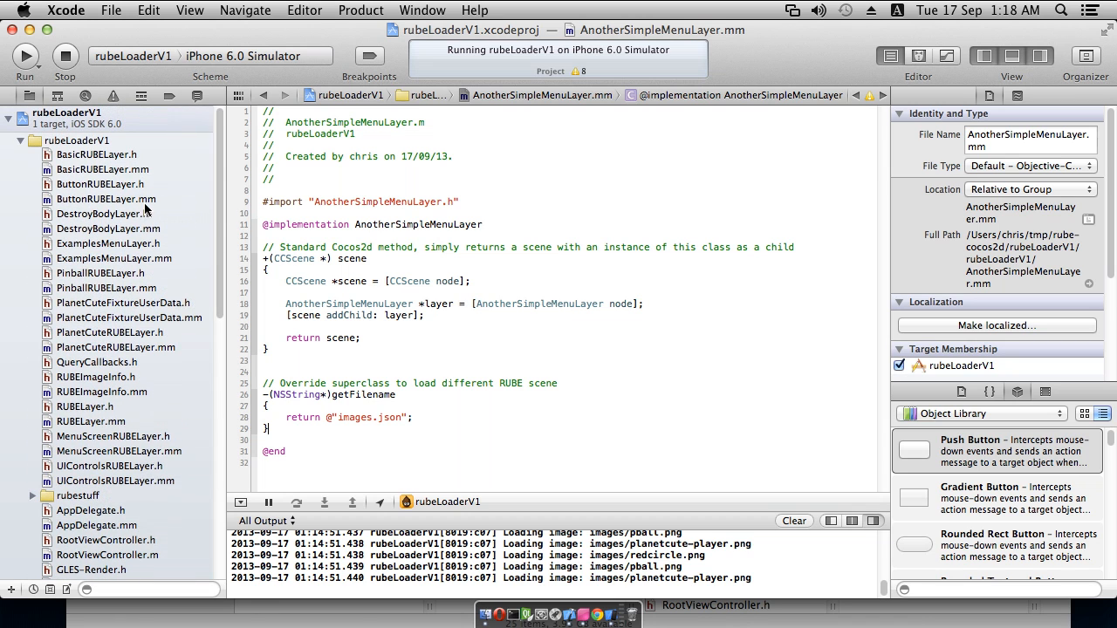
{"action": "left_click", "coordinate": [119, 201]}
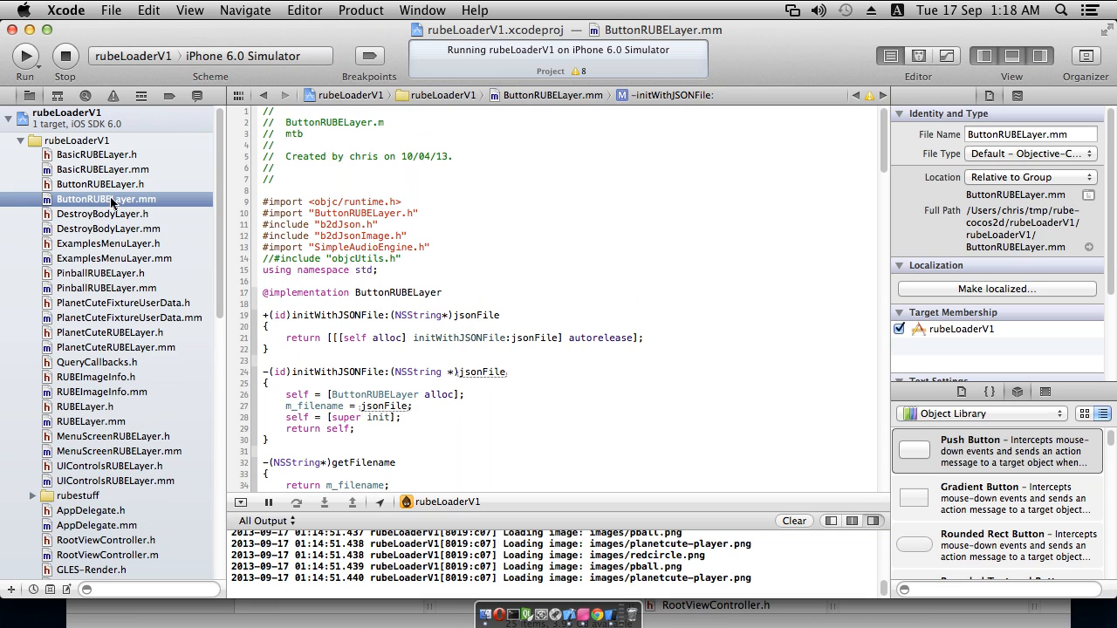
{"action": "left_click_drag", "start_coordinate": [263, 316], "coordinate": [389, 320]}
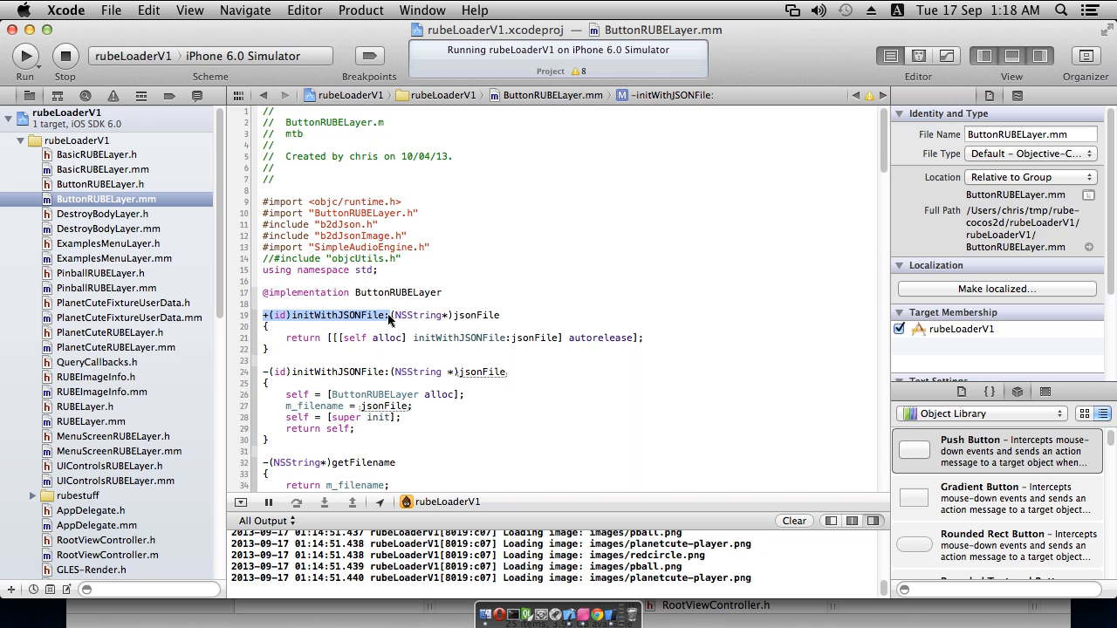
{"action": "left_click", "coordinate": [350, 318]}
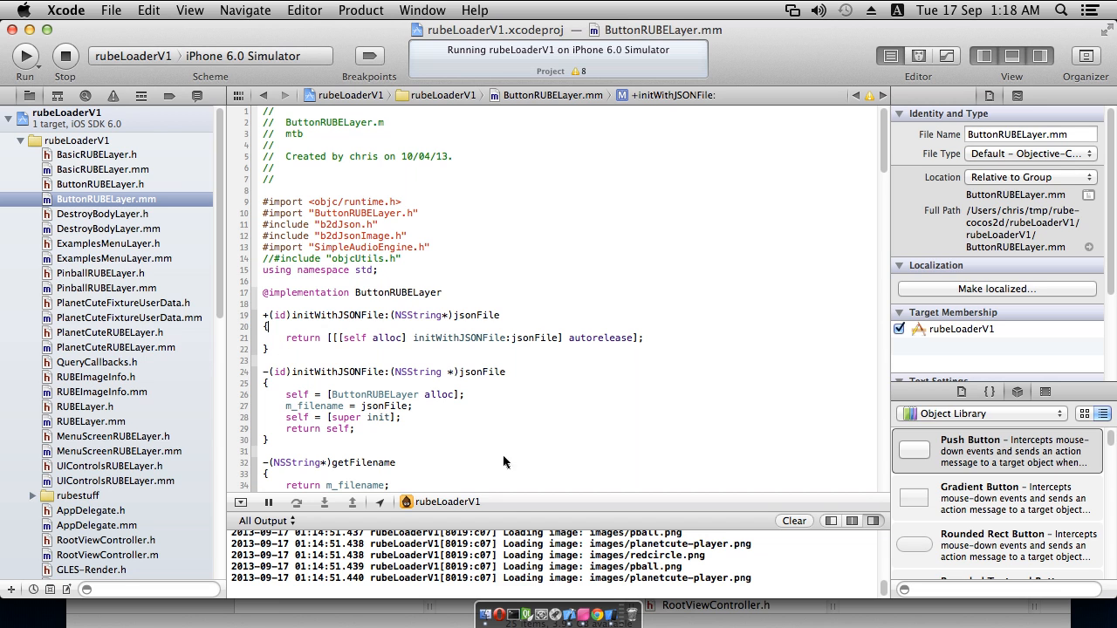
- In the iOS Simulator, test the player-head menu button, and go back from the PlanetCute scene to the examples menu
{"action": "left_click", "coordinate": [611, 616]}
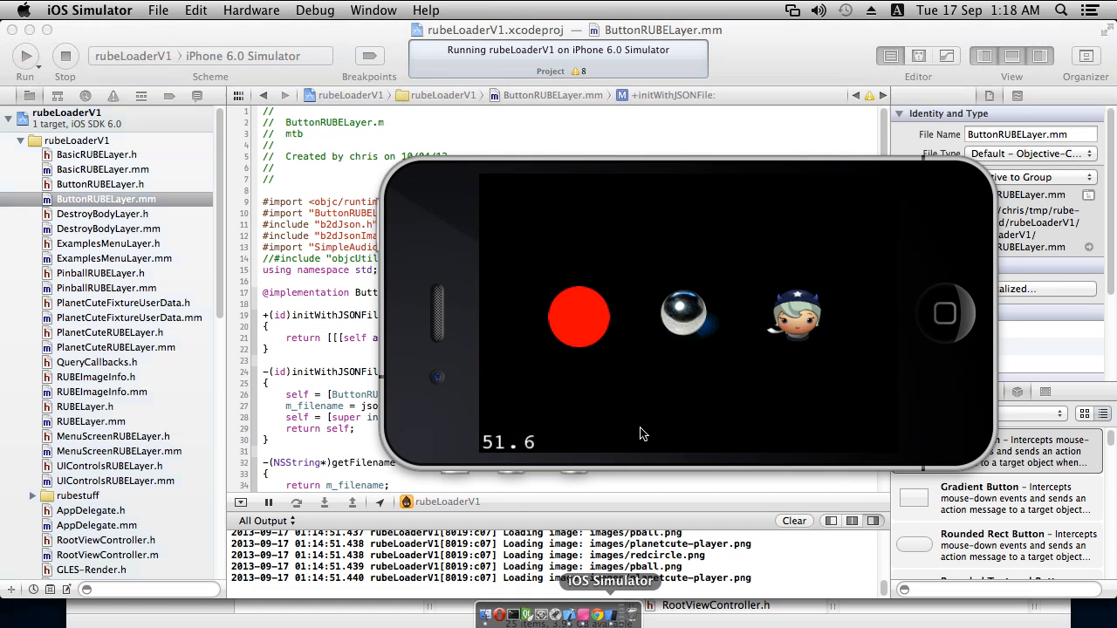
{"action": "left_click", "coordinate": [795, 319]}
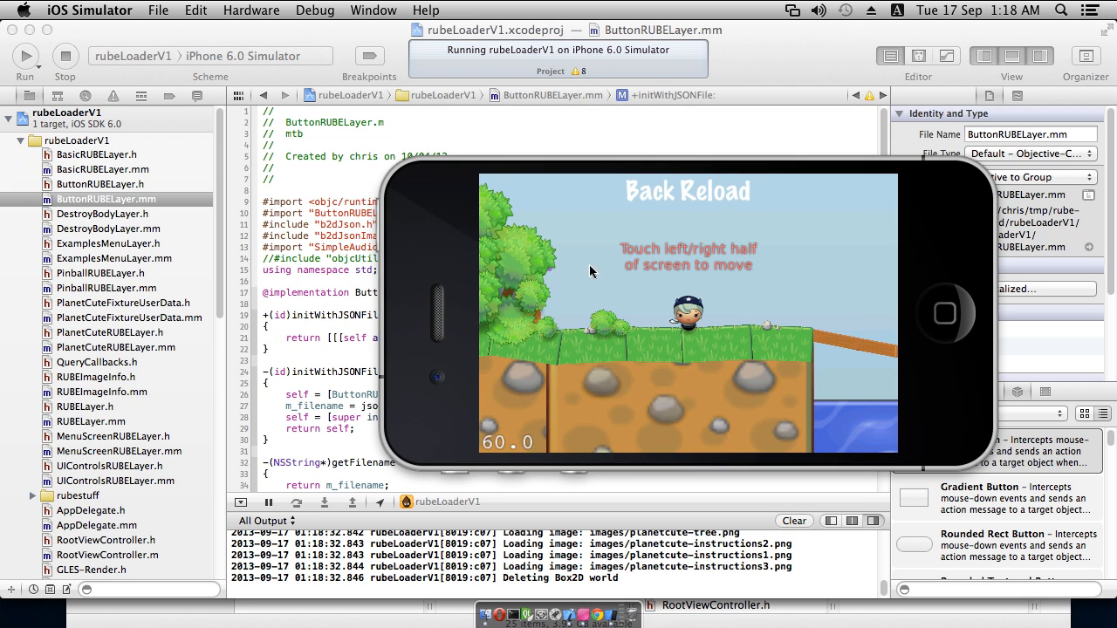
{"action": "left_click", "coordinate": [638, 191]}
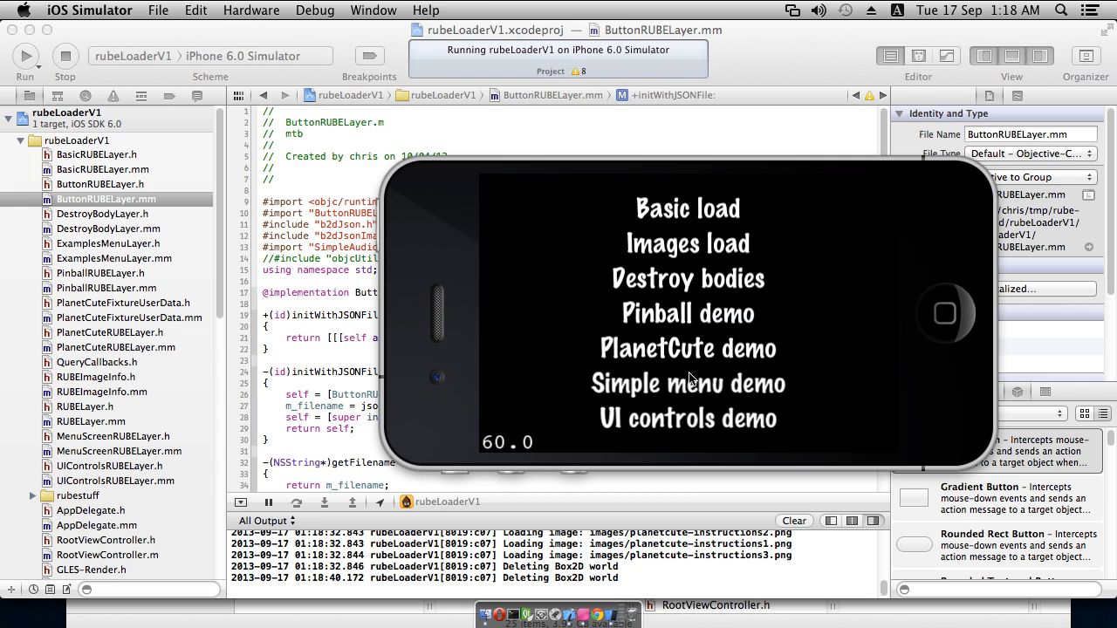
- Switch to Xcode and add an import of "MenuScreenRUBELayer.h" below the existing imports in PlanetCuteRUBELayer.mm
{"action": "left_click", "coordinate": [348, 355]}
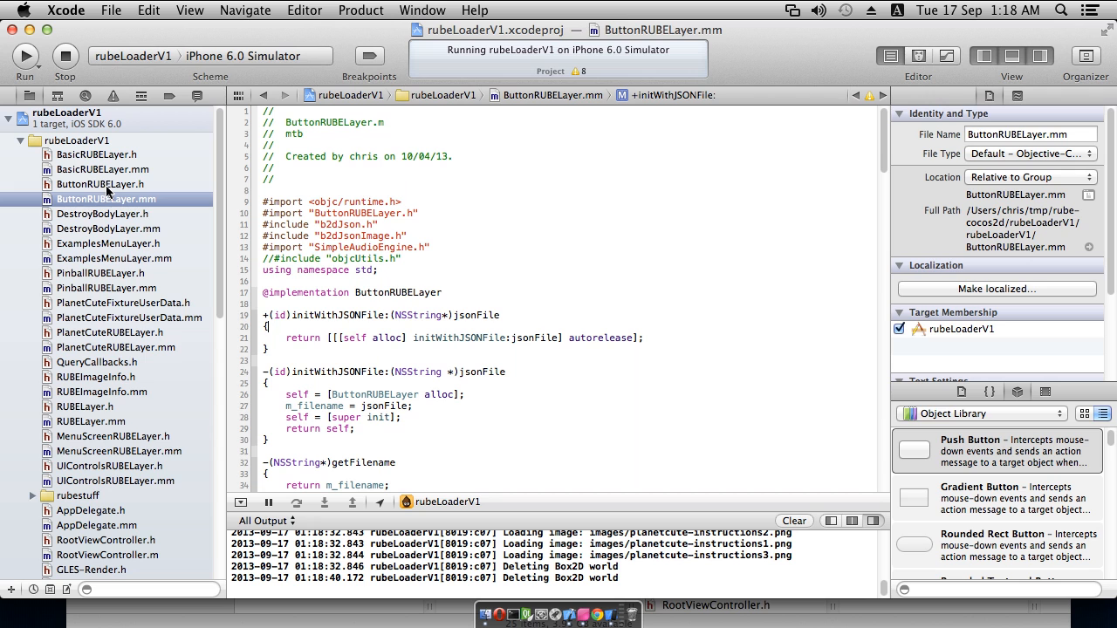
{"action": "left_click", "coordinate": [127, 348]}
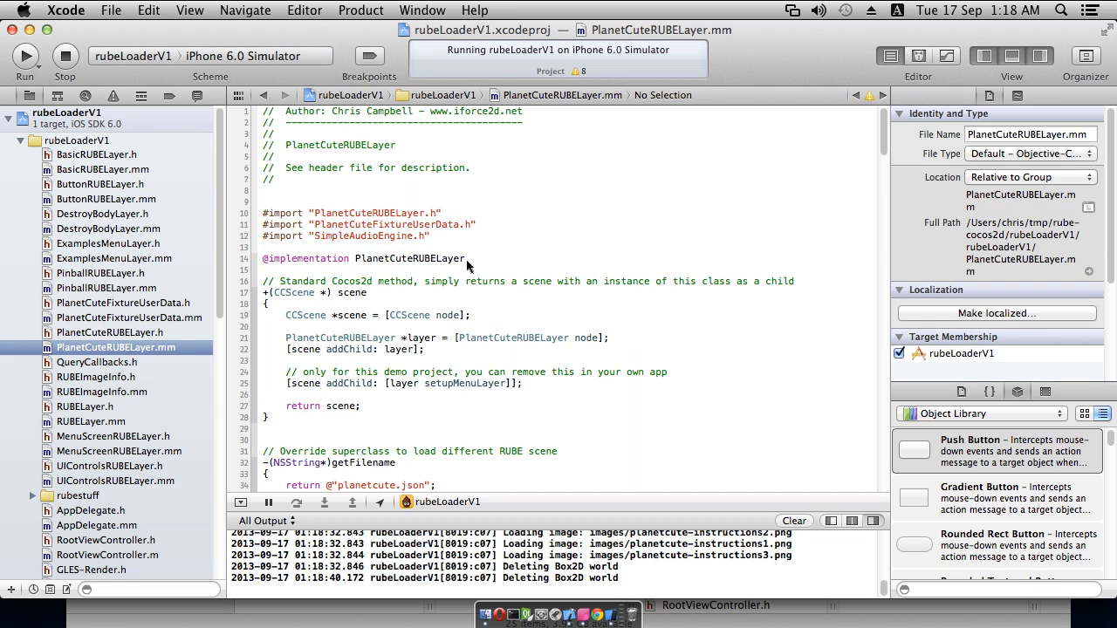
{"action": "left_click", "coordinate": [467, 241]}
{"action": "key", "text": "Return"}
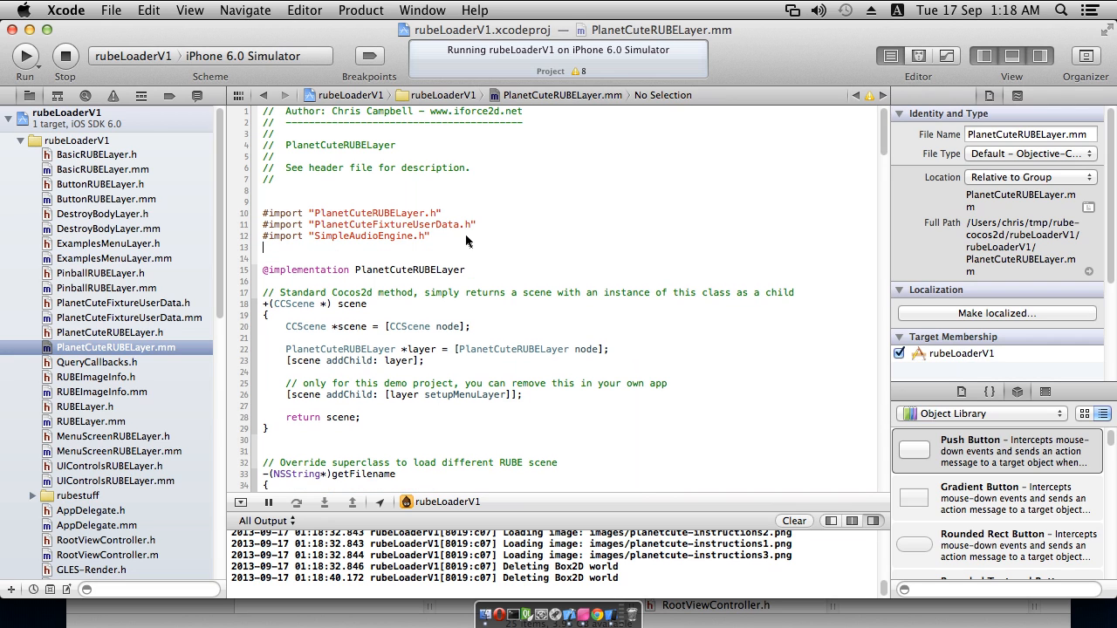
{"action": "type", "text": "#impor"}
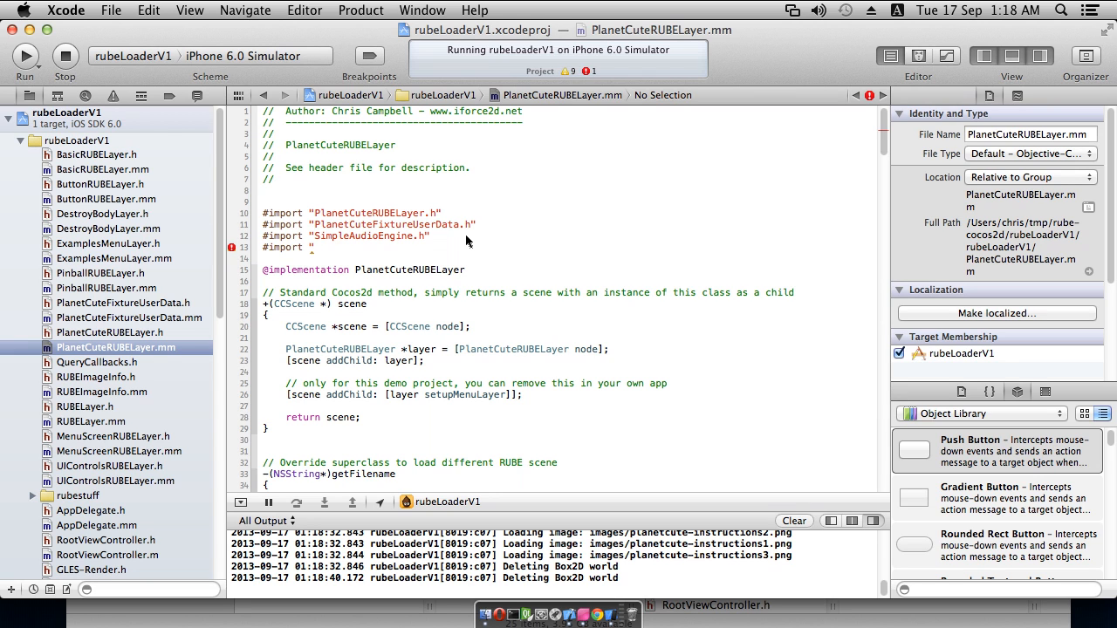
{"action": "type", "text": "t \"Men"}
{"action": "key", "text": "Return"}
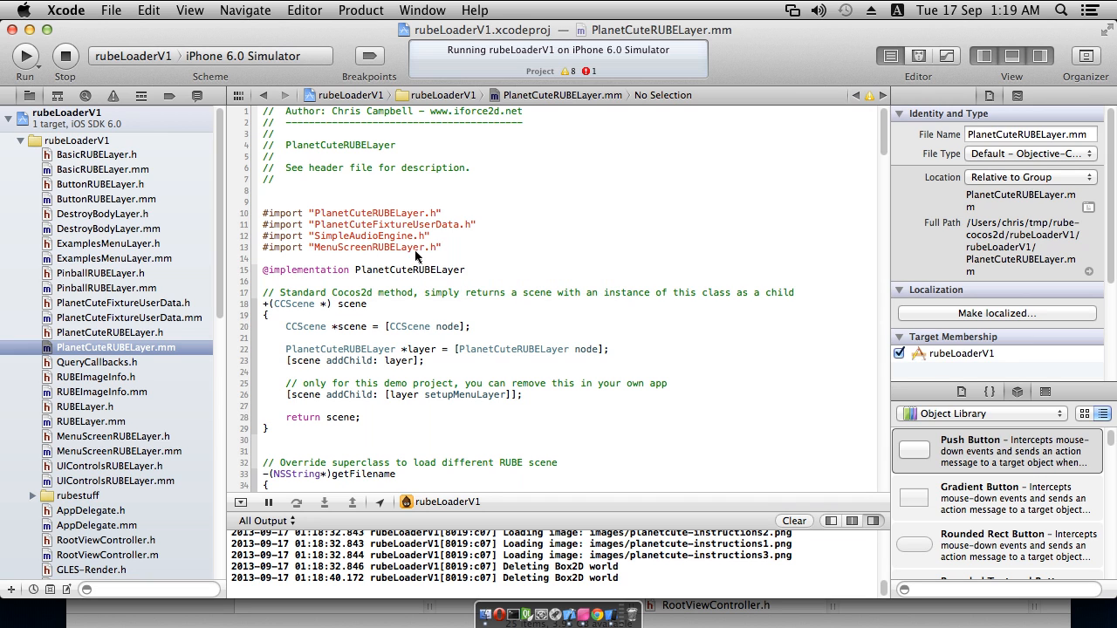
- Below the addChild: layer line of the scene method, start a new statement declaring a MenuScreenRUBELayer* variable named menuLayer
{"action": "left_click", "coordinate": [426, 361]}
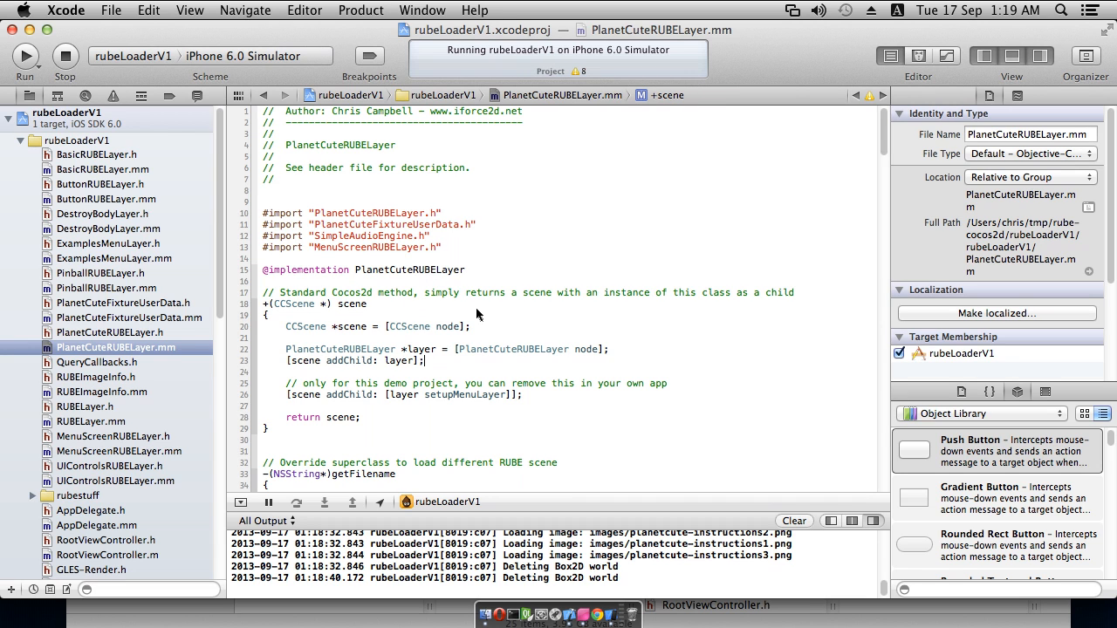
{"action": "key", "text": "Return"}
{"action": "key", "text": "Return"}
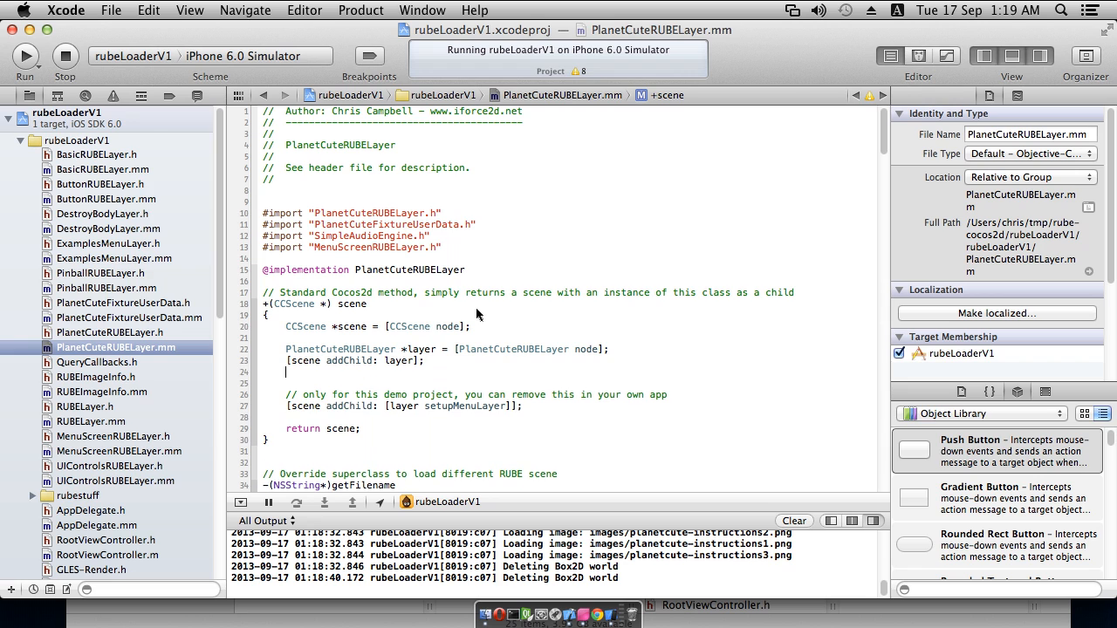
{"action": "type", "text": "Men"}
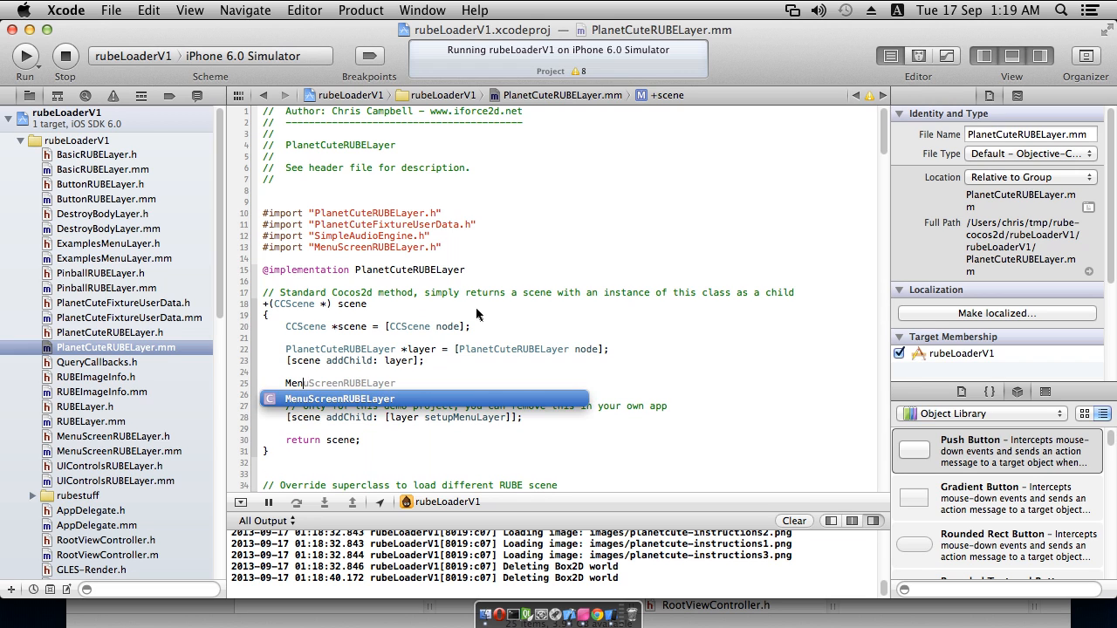
{"action": "type", "text": "uS"}
{"action": "key", "text": "Return"}
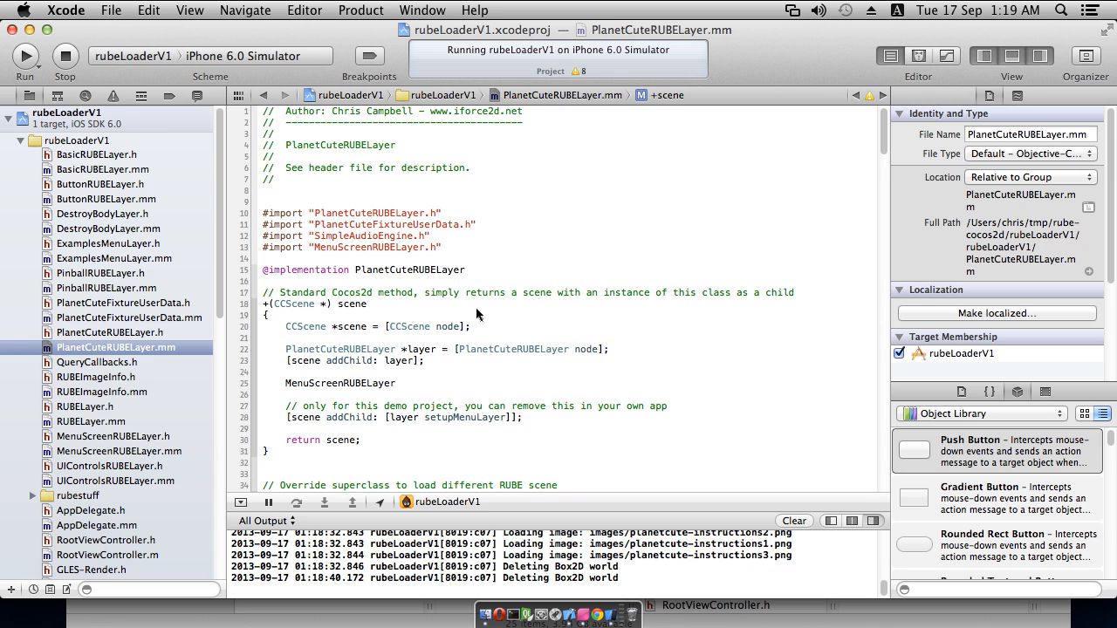
{"action": "key", "text": "BackSpace"}
{"action": "type", "text": "*"}
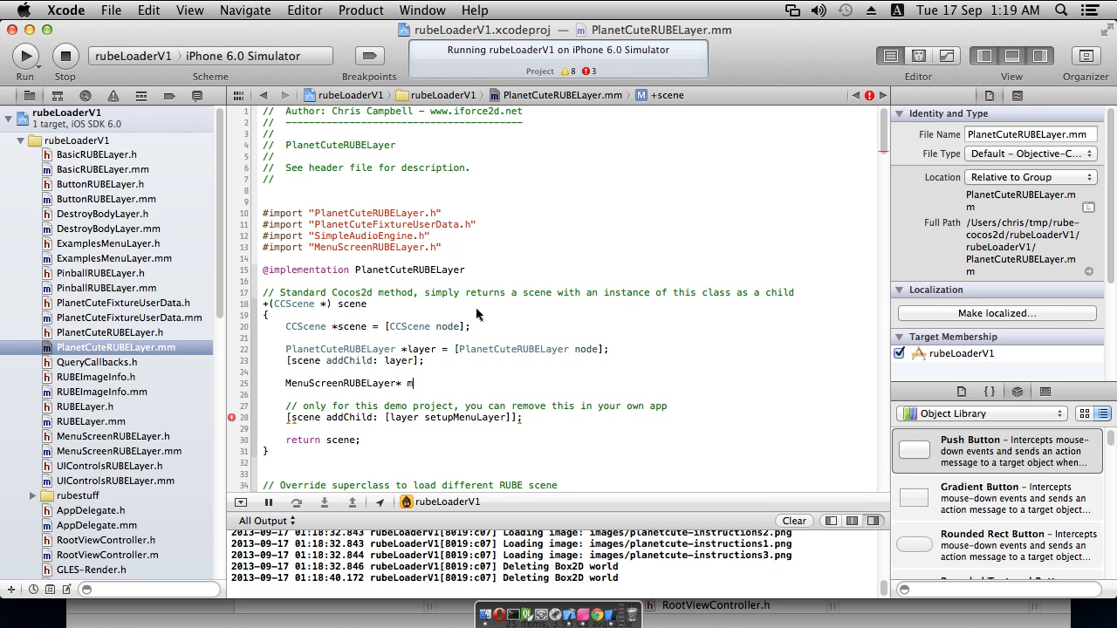
{"action": "type", "text": " menuLayer = `"}
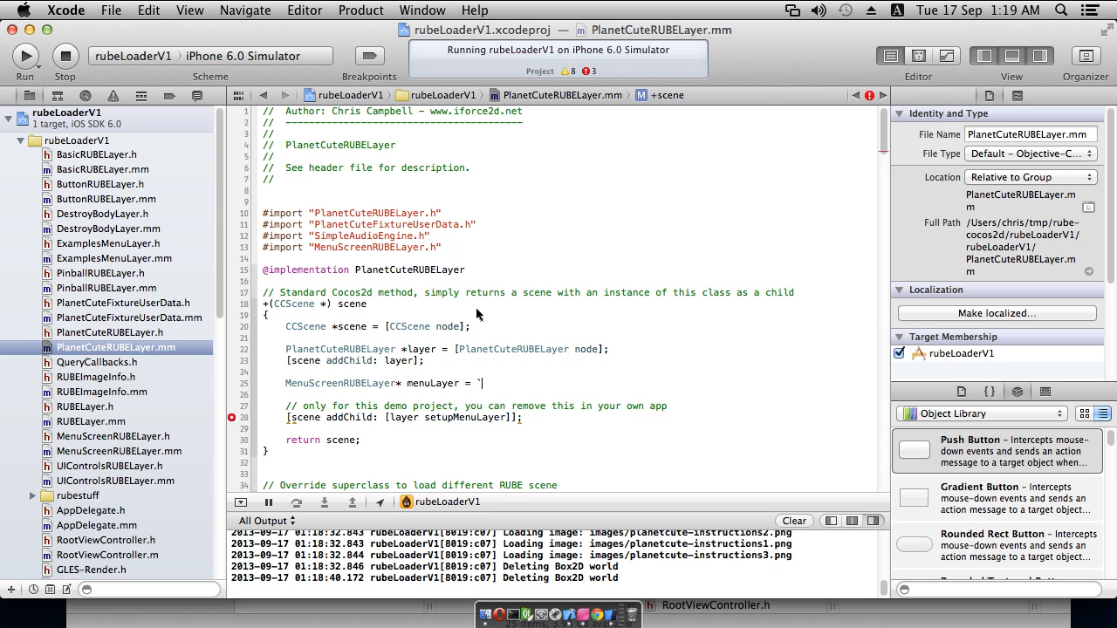
- Complete the menuLayer assignment with [MenuScreenRUBELayer initWithJSONFile:@"simplemenu.json"];
{"action": "type", "text": "[Menu"}
{"action": "key", "text": "Return"}
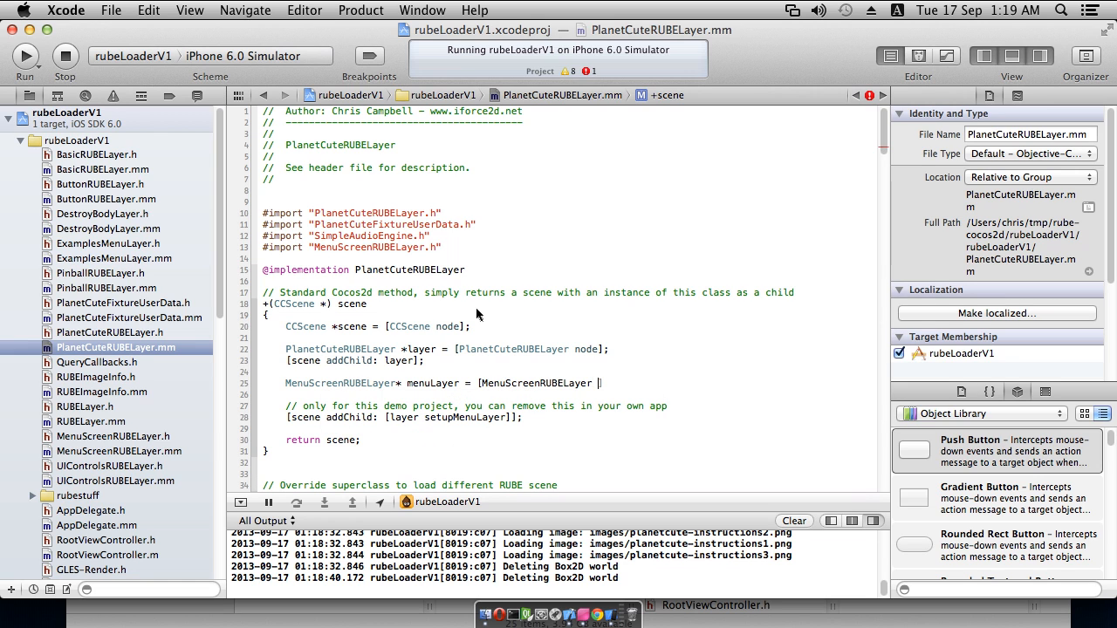
{"action": "type", "text": "ini"}
{"action": "key", "text": "Down"}
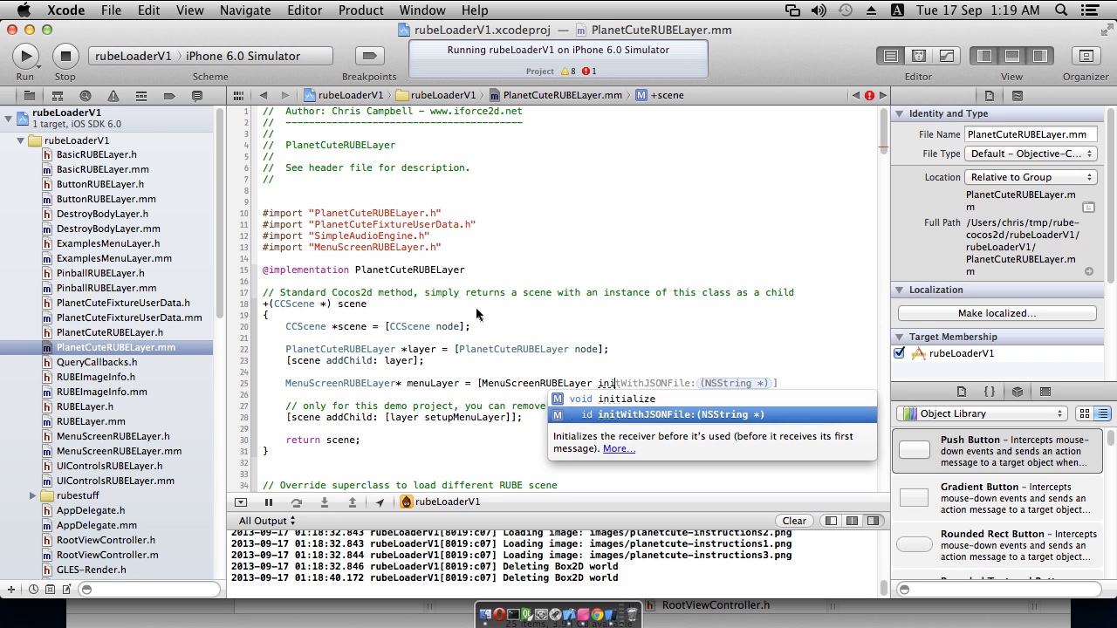
{"action": "key", "text": "Return"}
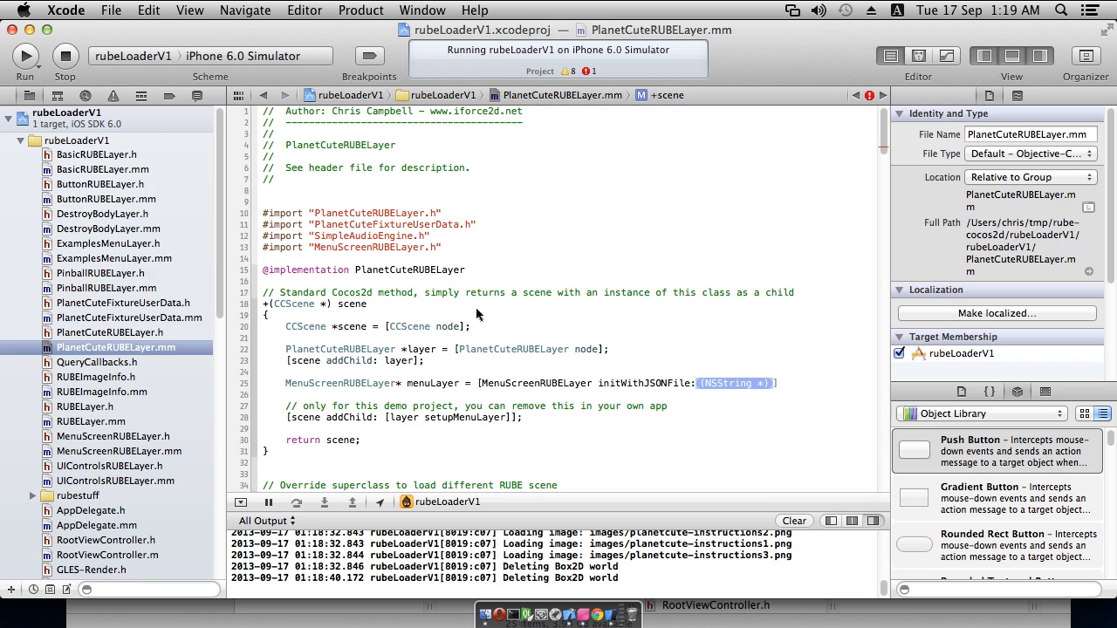
{"action": "type", "text": "@\""}
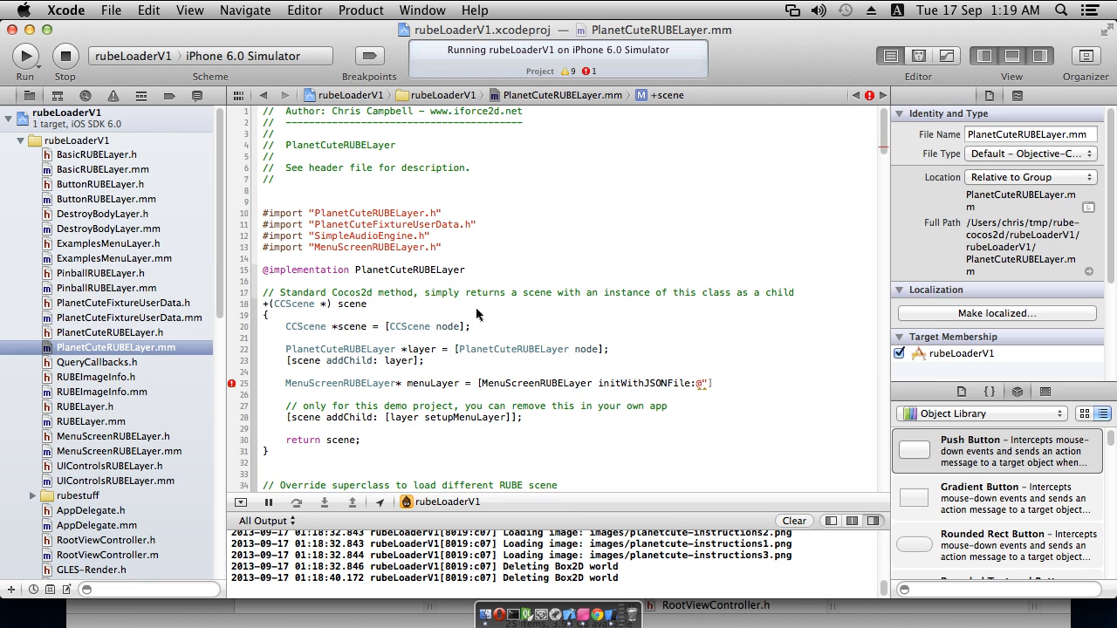
{"action": "type", "text": "simplemenu."}
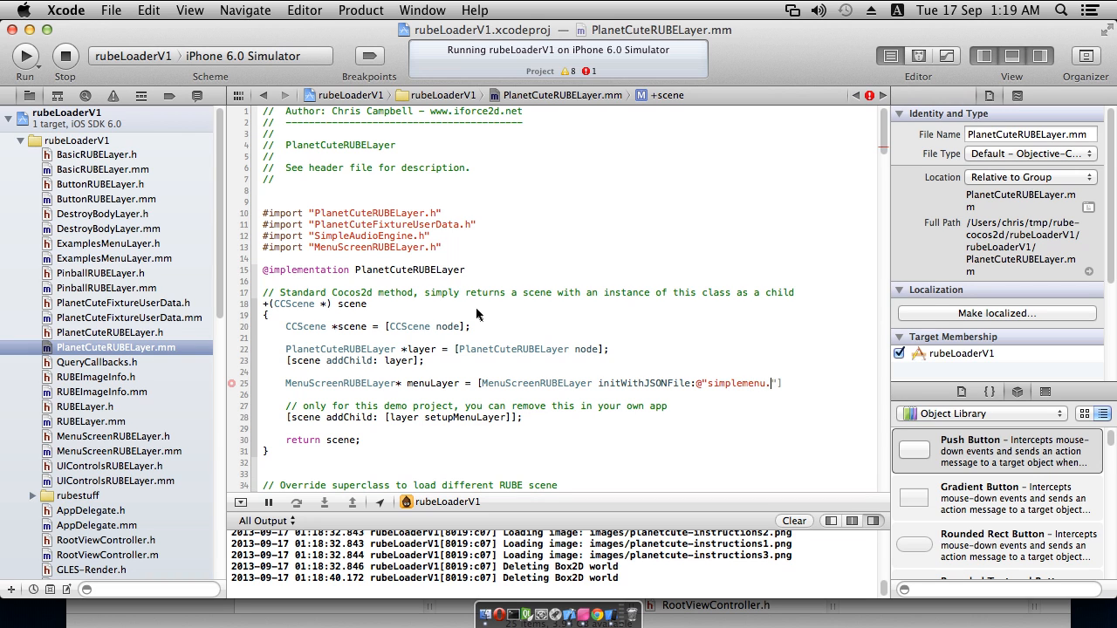
{"action": "type", "text": "json\"];"}
{"action": "key", "text": "Return"}
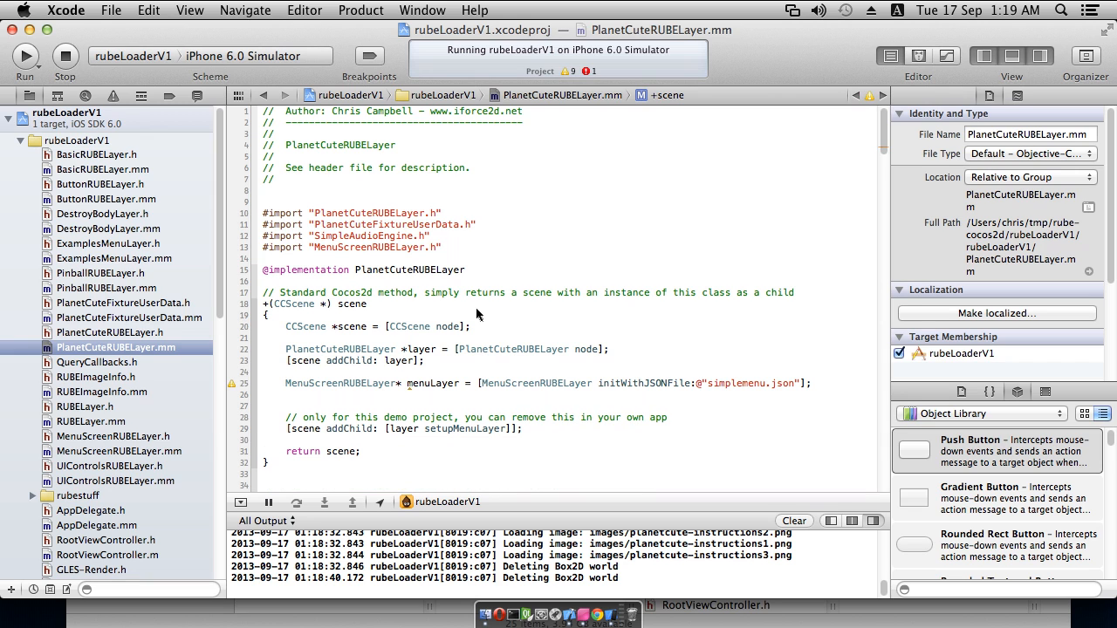
- Add menuLayer to the scene with [scene addChild:menuLayer]; directly below its declaration
{"action": "type", "text": "[sc"}
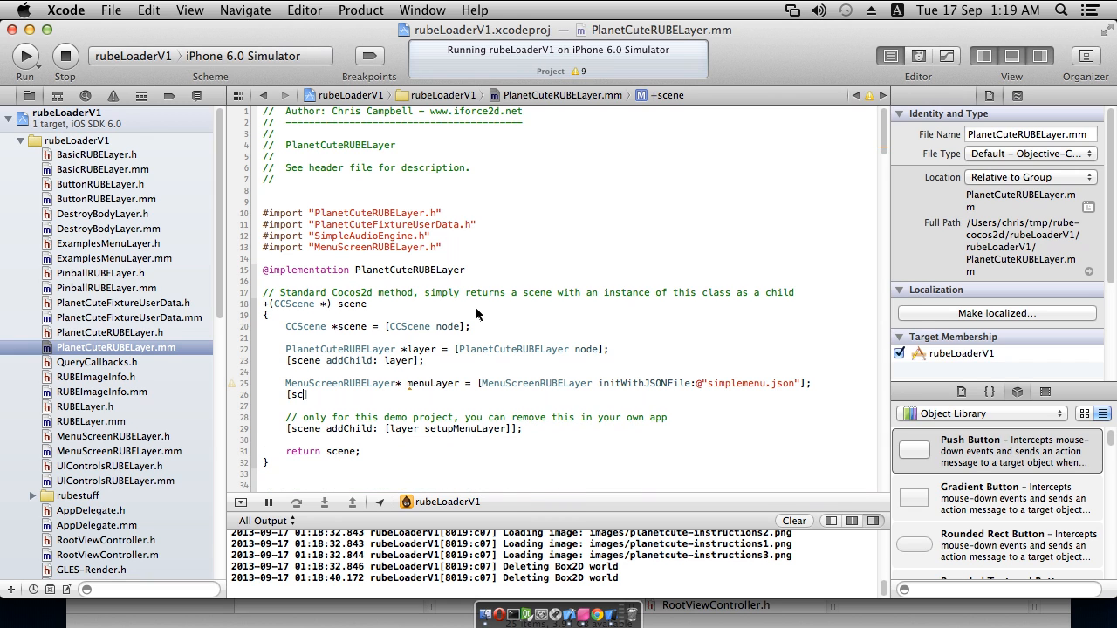
{"action": "key", "text": "Return"}
{"action": "type", "text": "ad"}
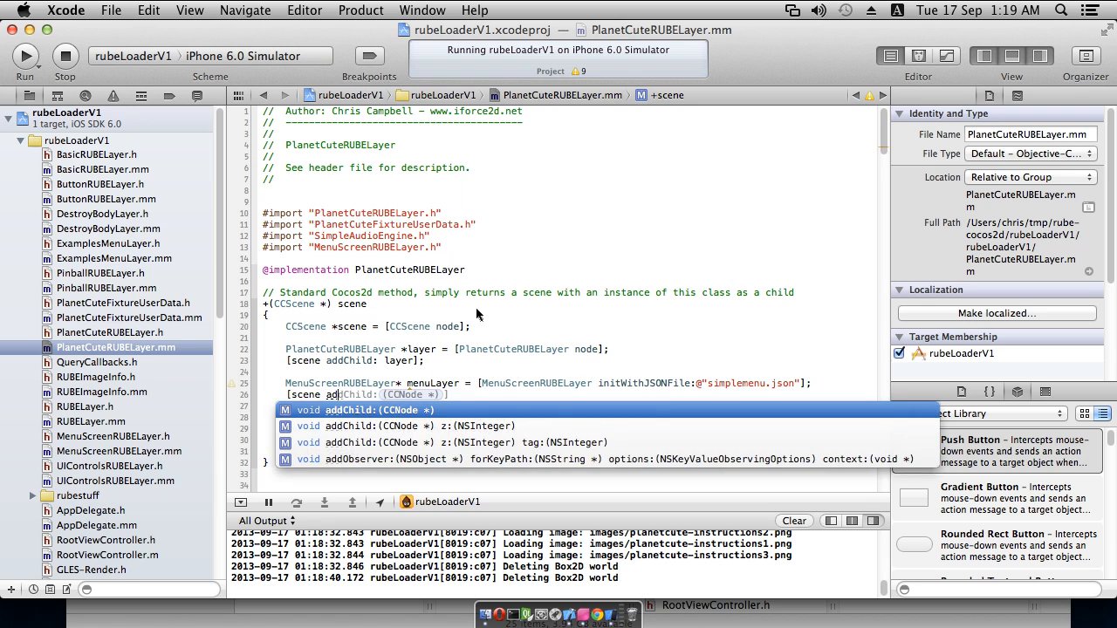
{"action": "type", "text": "d"}
{"action": "key", "text": "Return"}
{"action": "type", "text": "menuLay"}
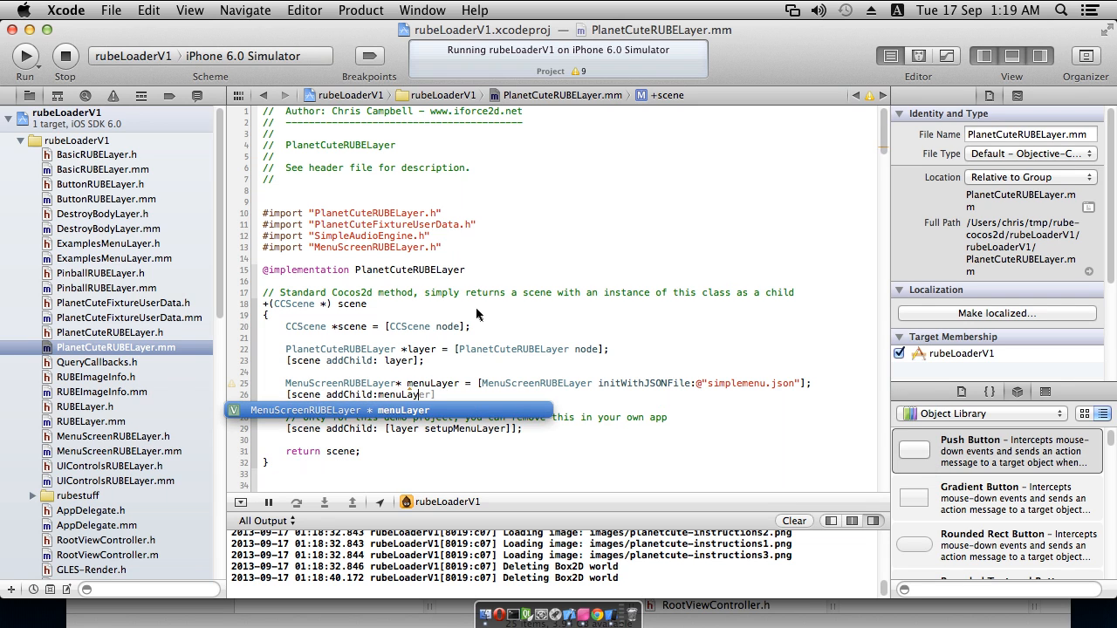
{"action": "key", "text": "Return"}
{"action": "type", "text": "];"}
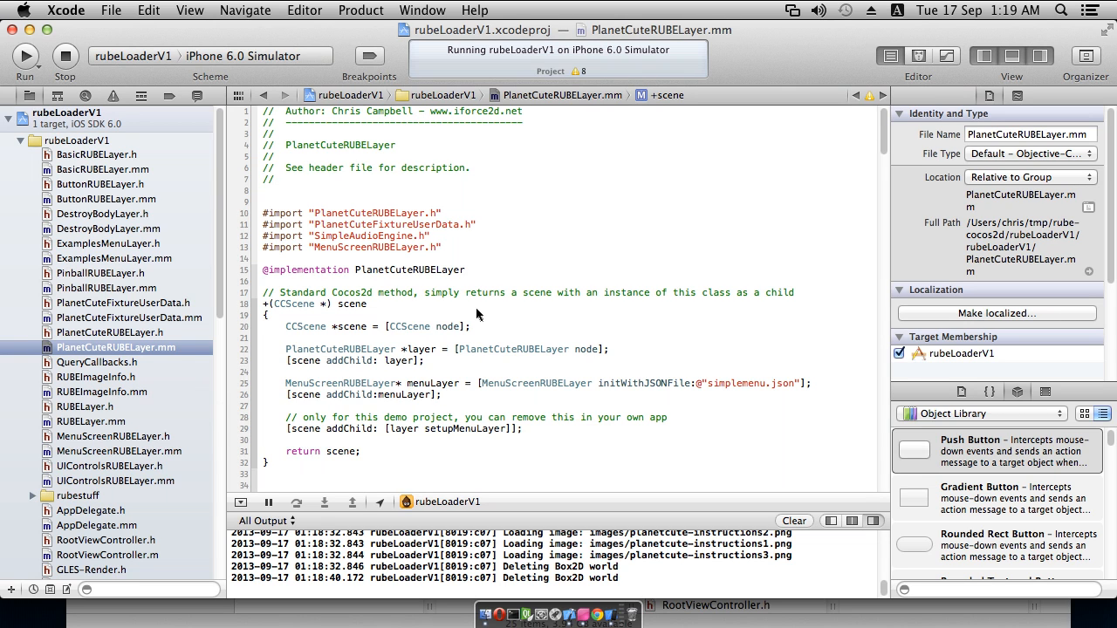
- Build the project and relaunch rubeLoaderV1 in the simulator, stopping the instance already running
{"action": "key", "text": "super+r"}
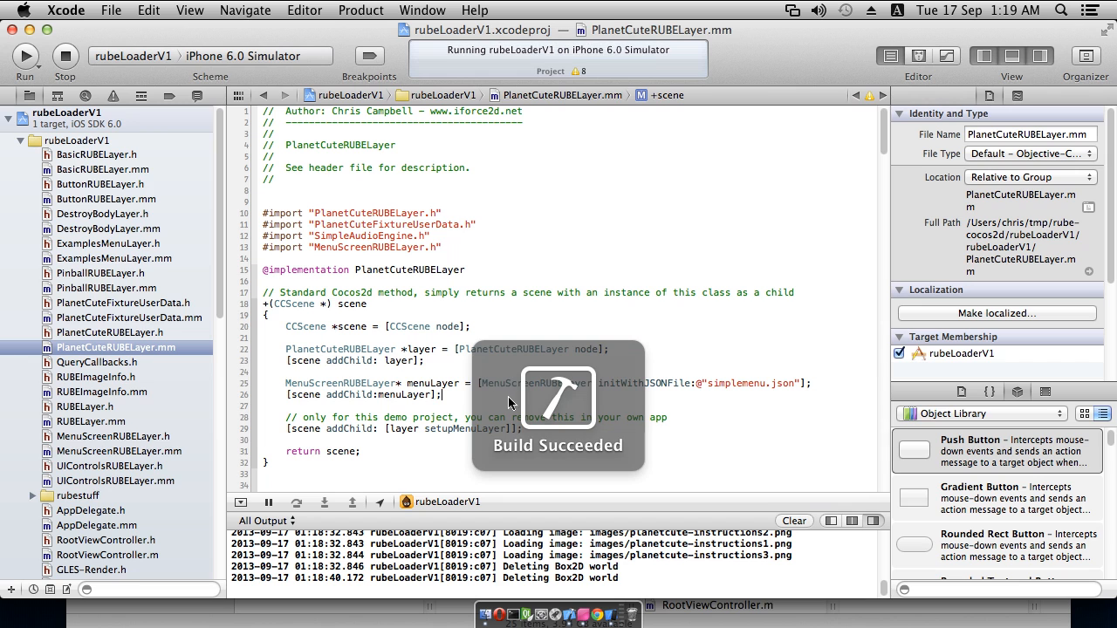
{"action": "left_click", "coordinate": [27, 60]}
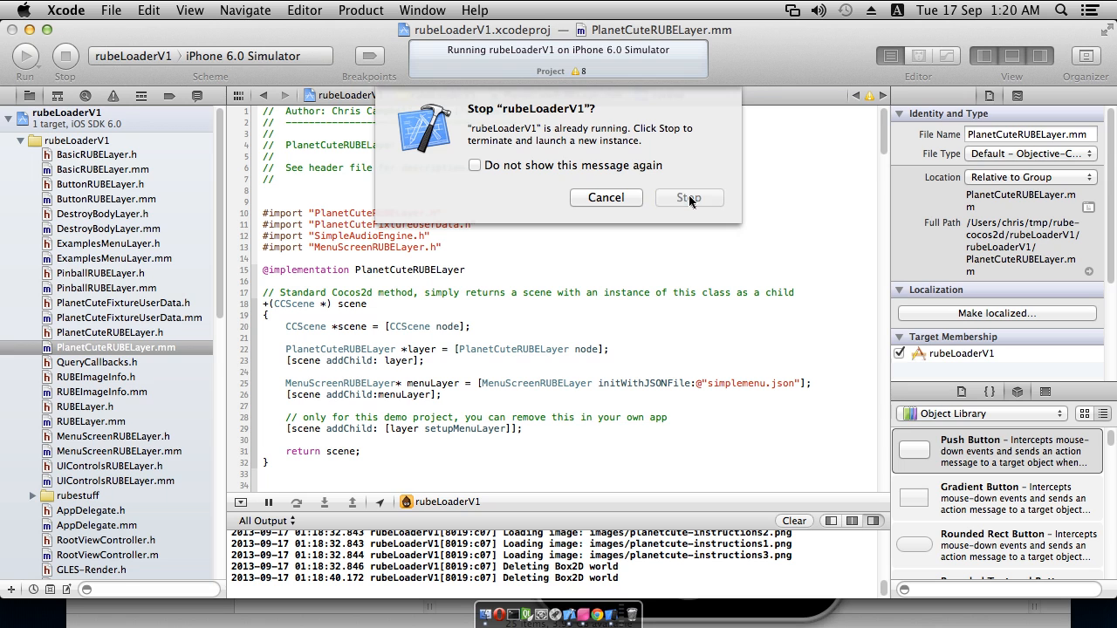
{"action": "left_click", "coordinate": [689, 196]}
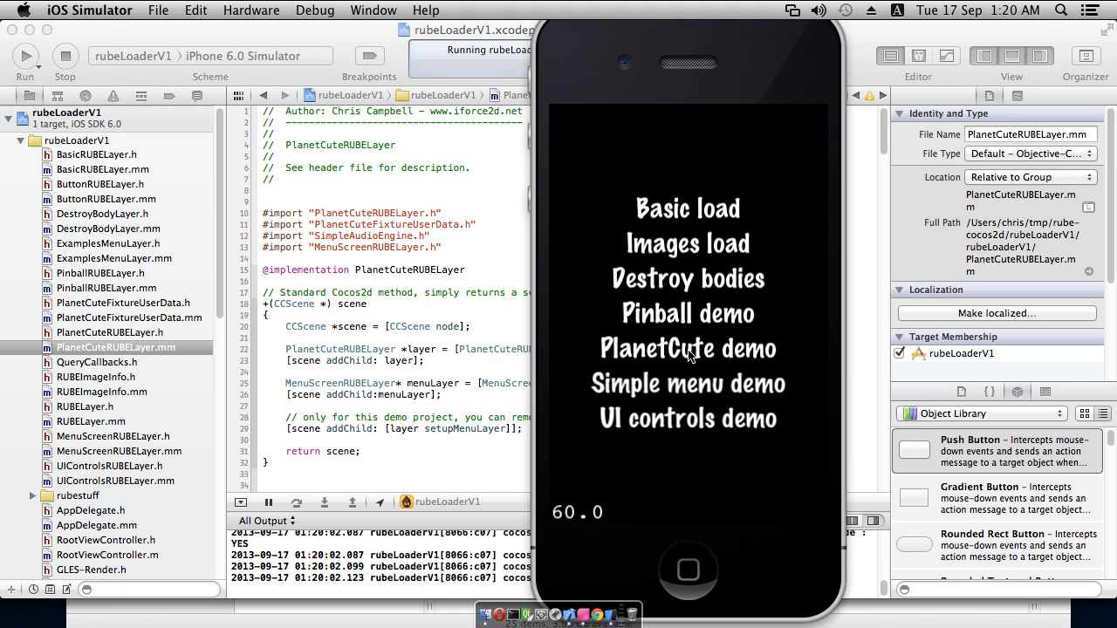
- Load the PlanetCute demo, rotate the simulator to landscape, and test moving the player by touching each half of the screen
{"action": "left_click", "coordinate": [688, 350]}
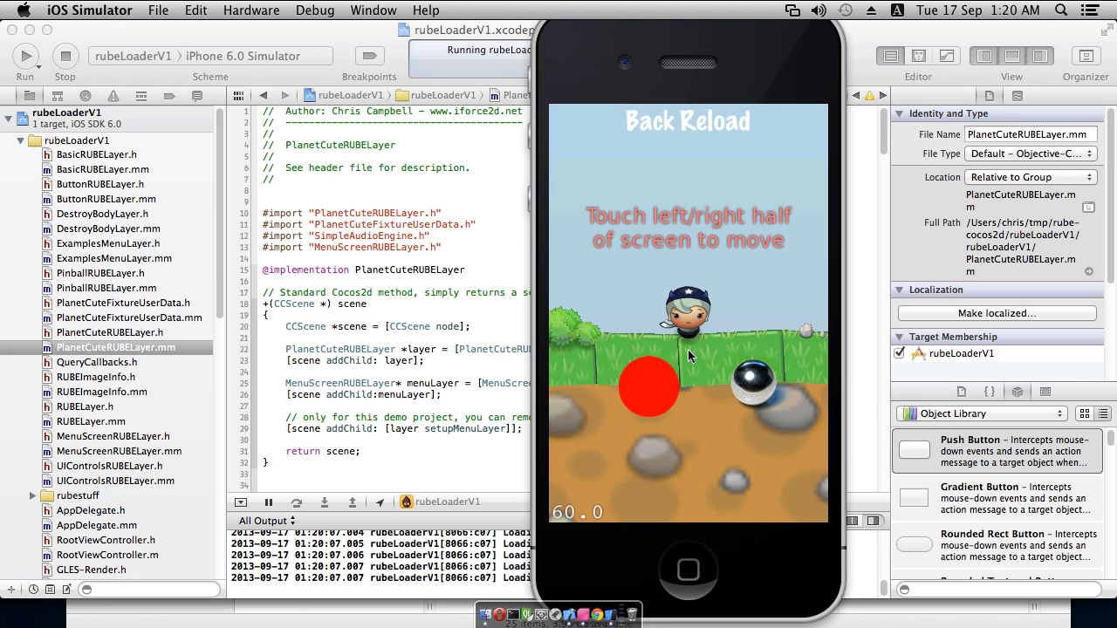
{"action": "key", "text": "super+Left"}
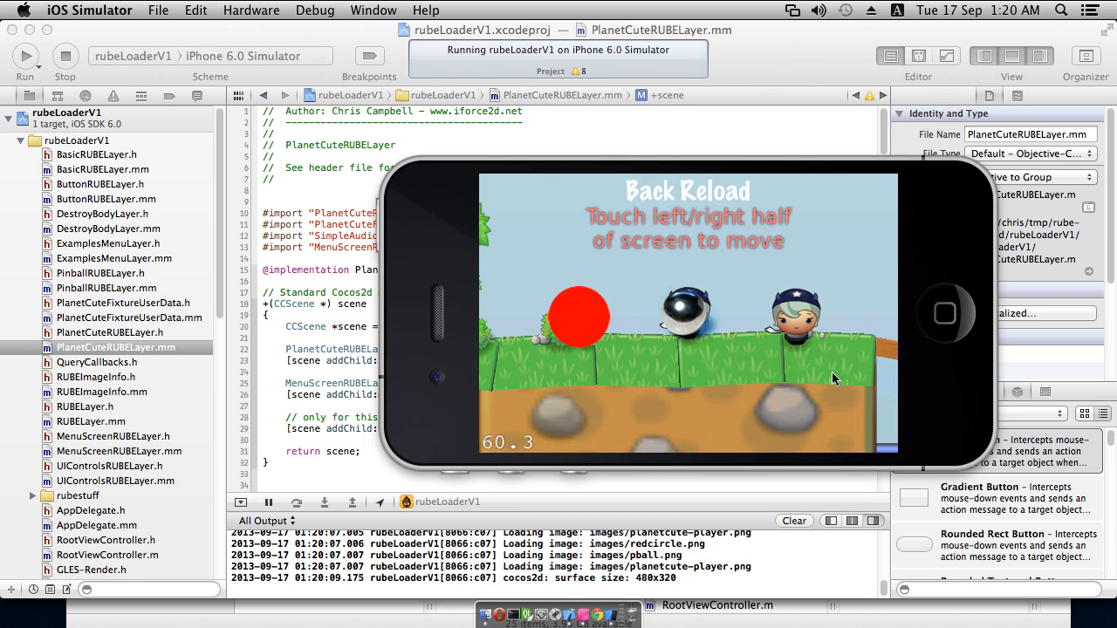
{"action": "left_click", "coordinate": [833, 378]}
{"action": "left_click", "coordinate": [504, 386]}
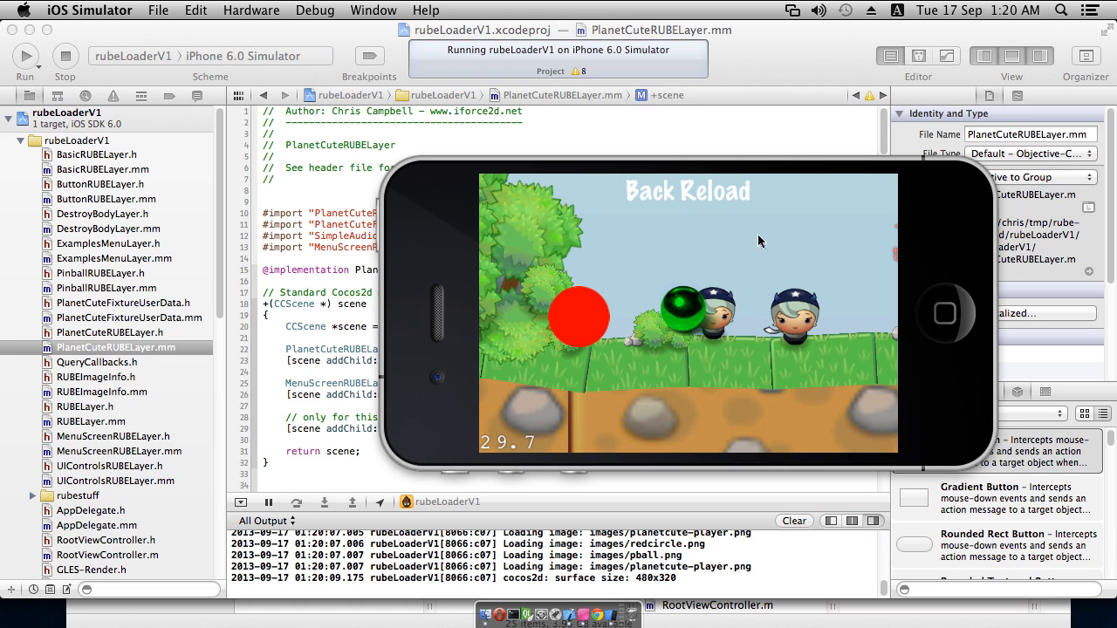
- Test moving the PlanetCute player back and forth across the bridge and shift the overlaid ball button
{"action": "left_click", "coordinate": [704, 392]}
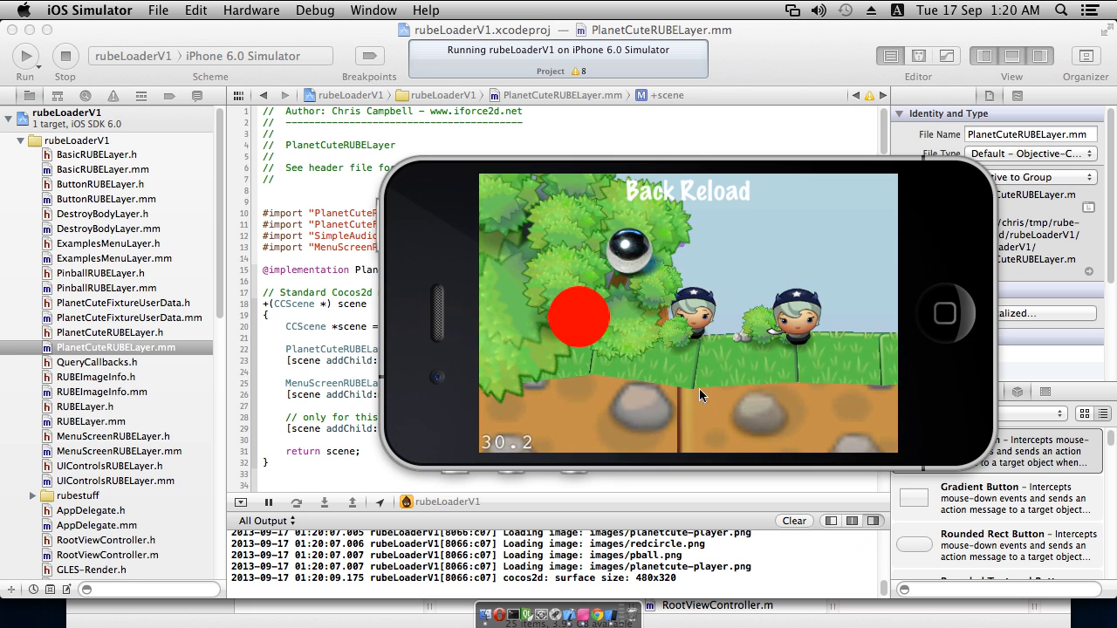
{"action": "left_click_drag", "start_coordinate": [631, 246], "coordinate": [567, 234]}
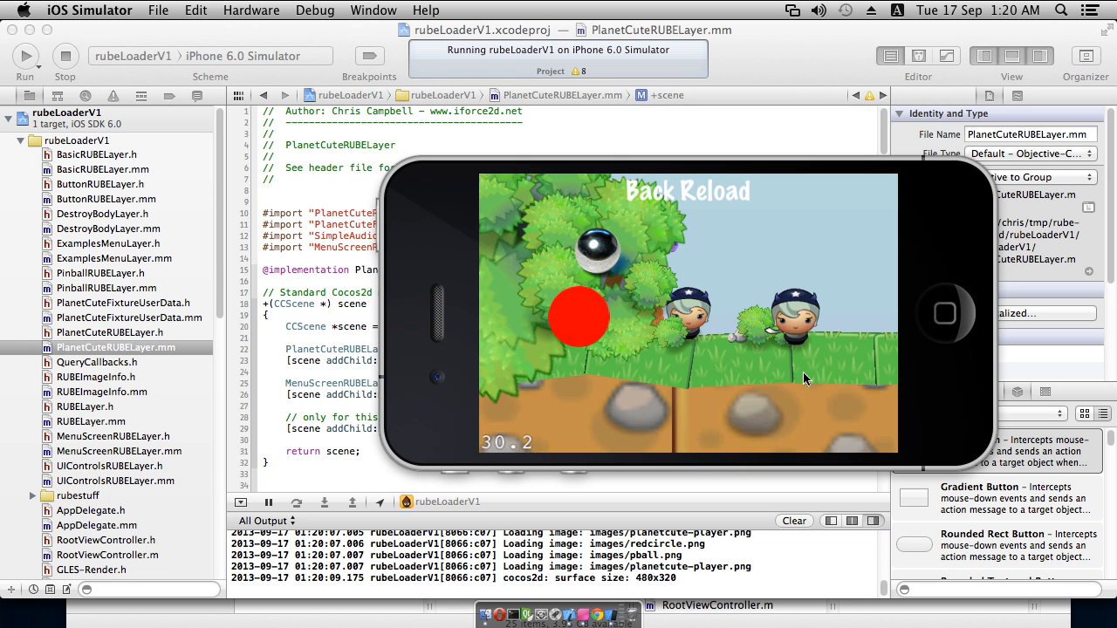
{"action": "left_click", "coordinate": [830, 372]}
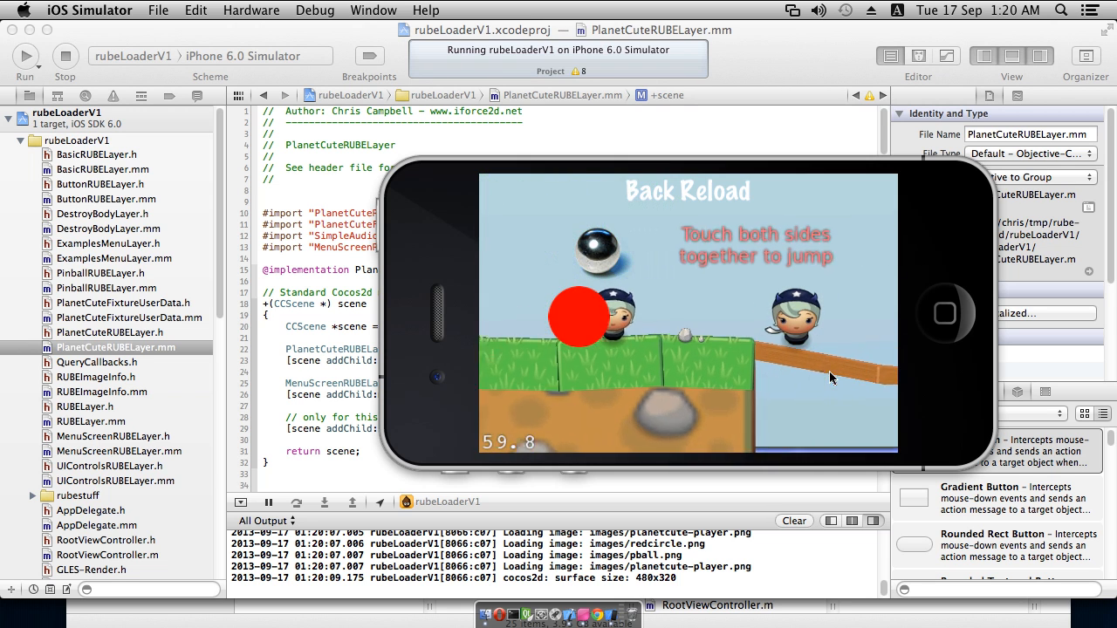
{"action": "left_click", "coordinate": [581, 411]}
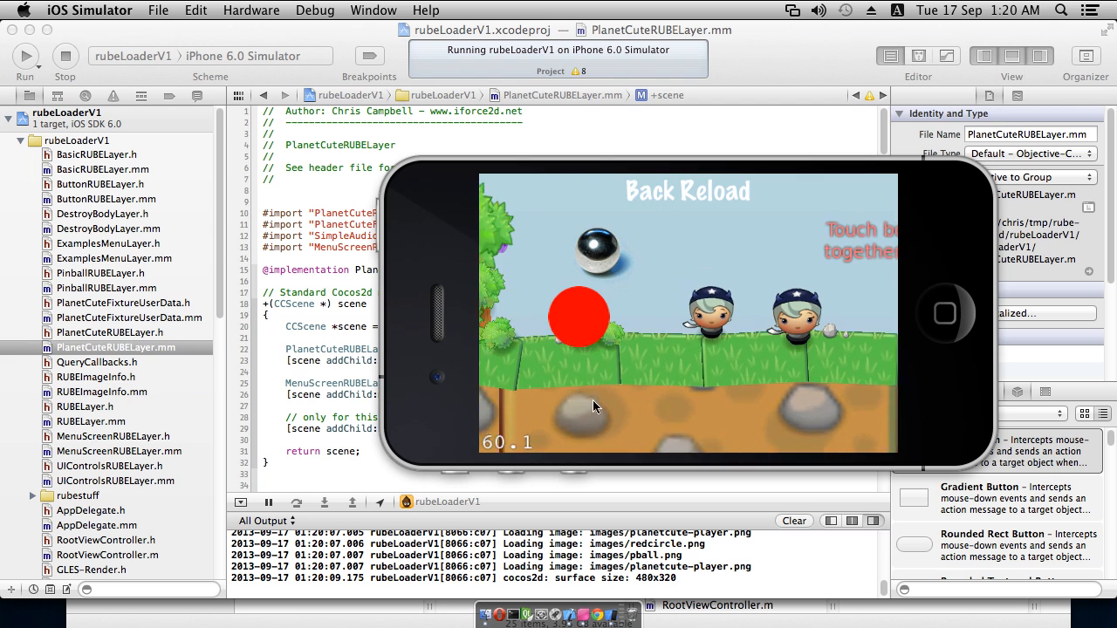
{"action": "left_click", "coordinate": [814, 381]}
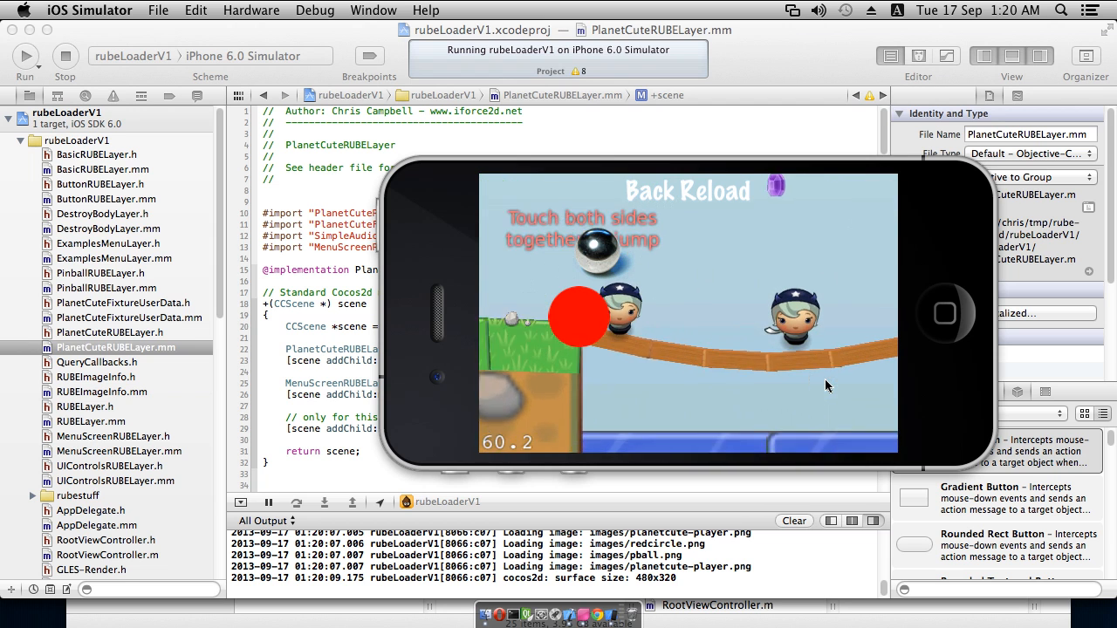
{"action": "left_click", "coordinate": [555, 391]}
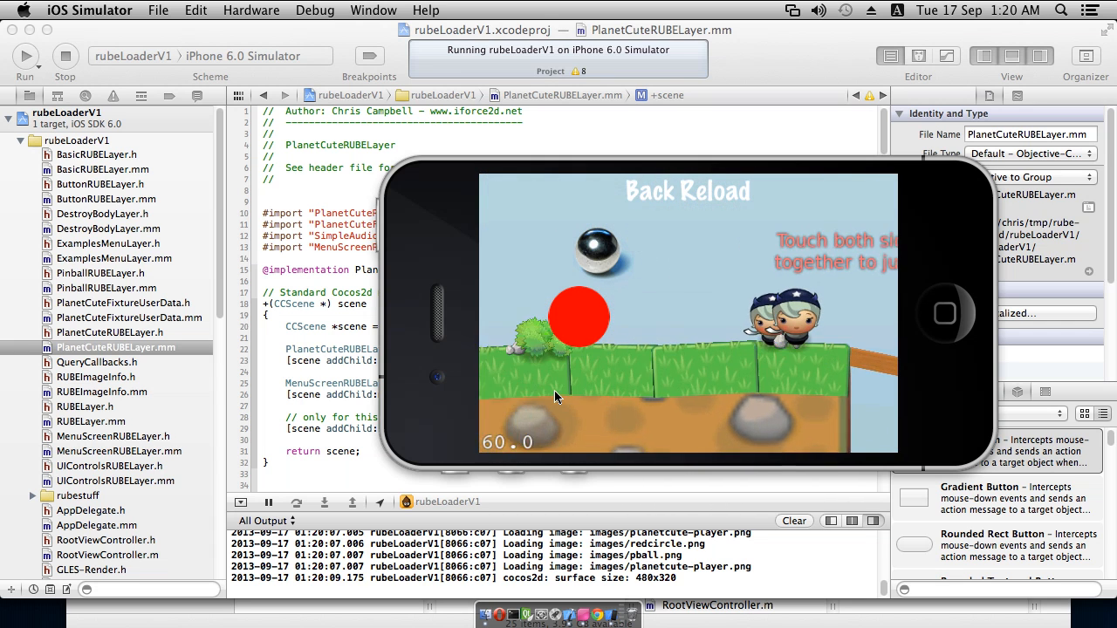
{"action": "left_click", "coordinate": [861, 383]}
- Test the overlaid player button by pulling it upward and sideways on its rope joint
{"action": "left_click_drag", "start_coordinate": [796, 332], "coordinate": [777, 234]}
{"action": "mouse_move", "coordinate": [729, 281]}
{"action": "left_mouse_down"}
{"action": "mouse_move", "coordinate": [711, 269]}
{"action": "mouse_move", "coordinate": [731, 274]}
{"action": "left_mouse_up"}
{"action": "left_click_drag", "start_coordinate": [805, 293], "coordinate": [833, 281]}
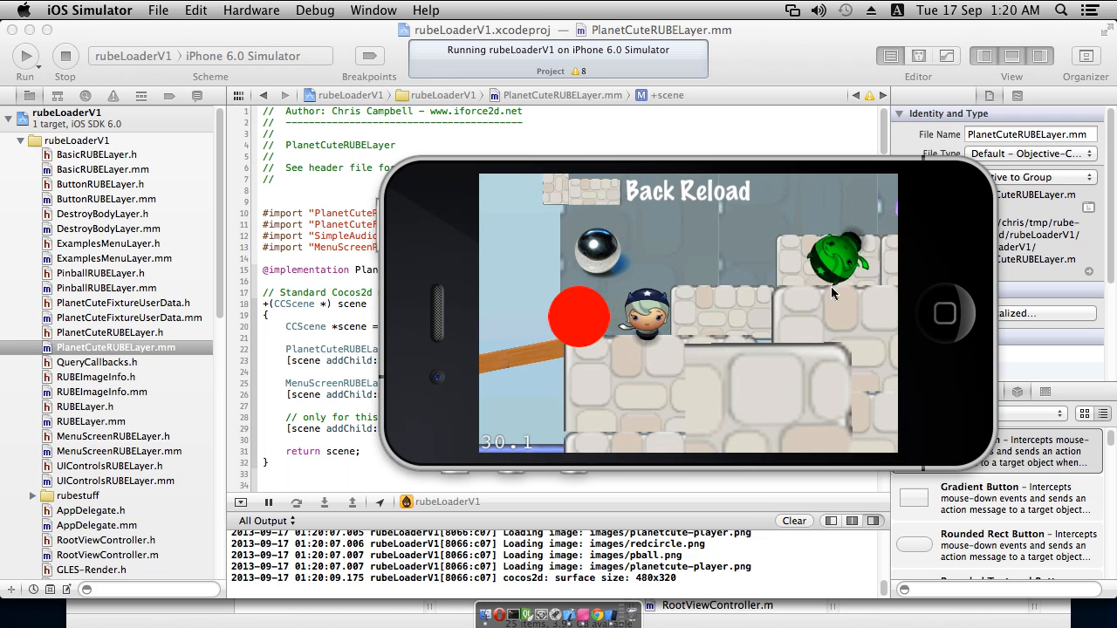
- Reload the PlanetCute scene, reopen the demo once more, and return to the examples menu
{"action": "left_click", "coordinate": [716, 192]}
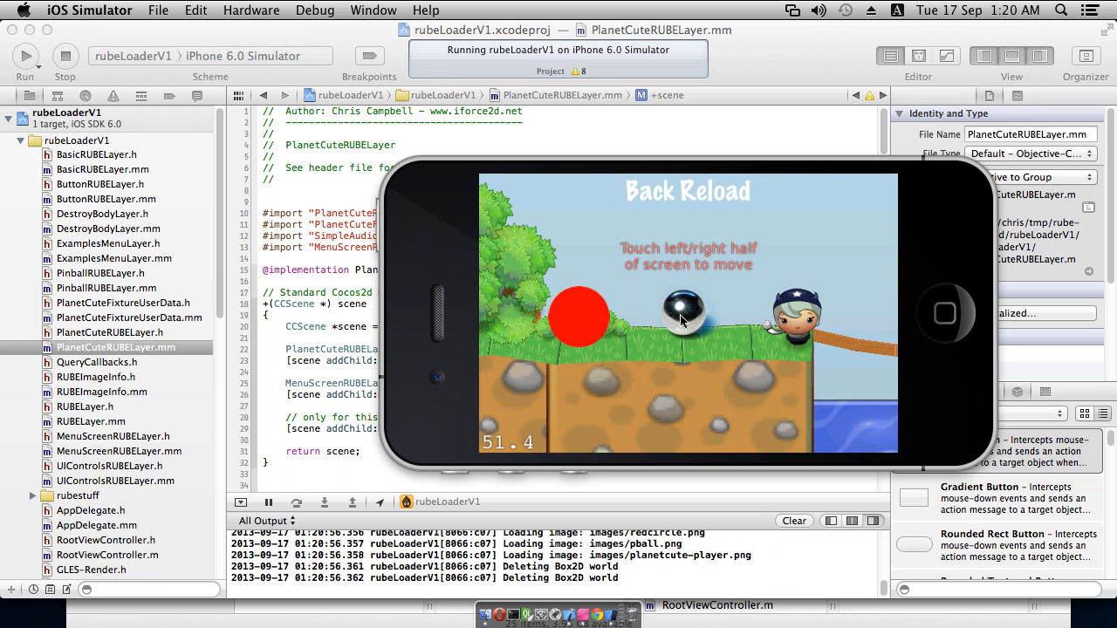
{"action": "left_click", "coordinate": [656, 192]}
{"action": "left_click", "coordinate": [656, 192]}
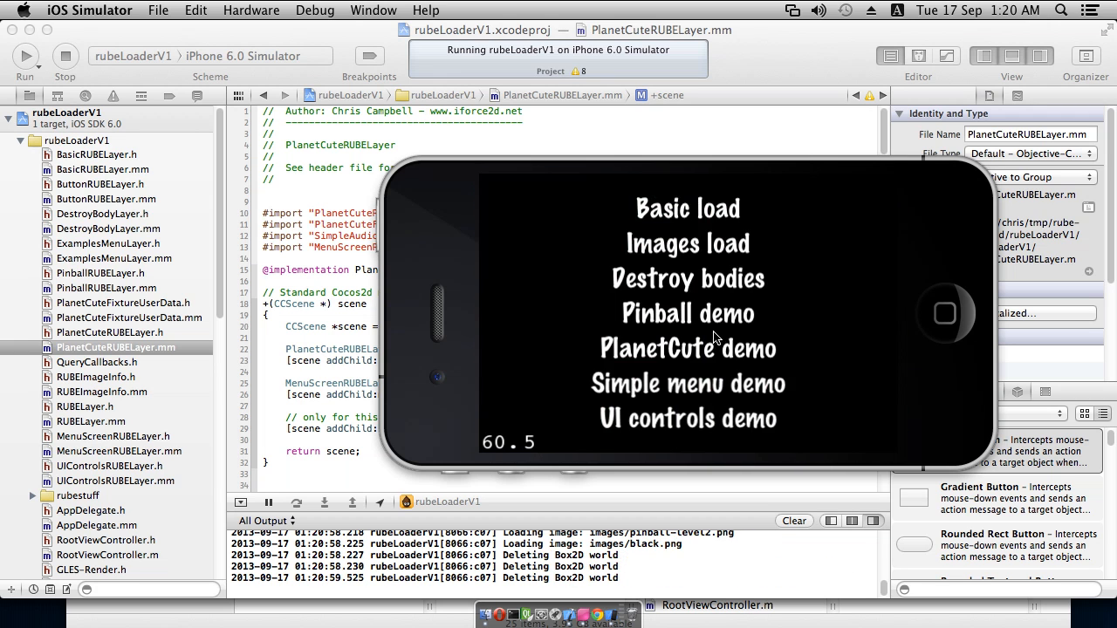
{"action": "left_click", "coordinate": [594, 339]}
{"action": "left_click", "coordinate": [656, 192]}
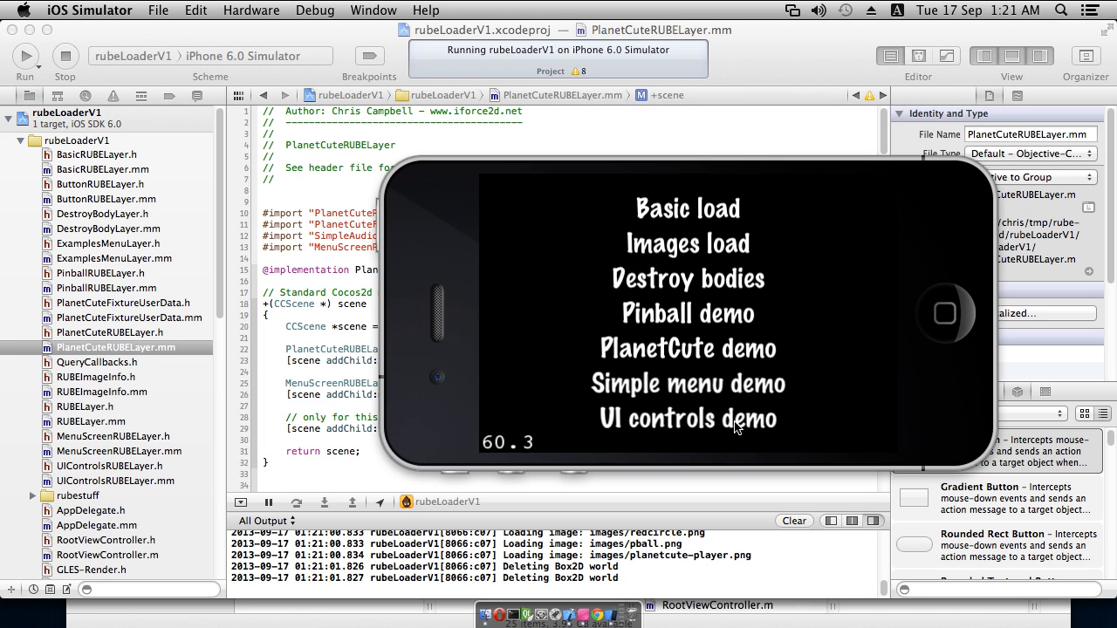
- Load the UI controls demo and test turning its dial clockwise
{"action": "left_click", "coordinate": [659, 427]}
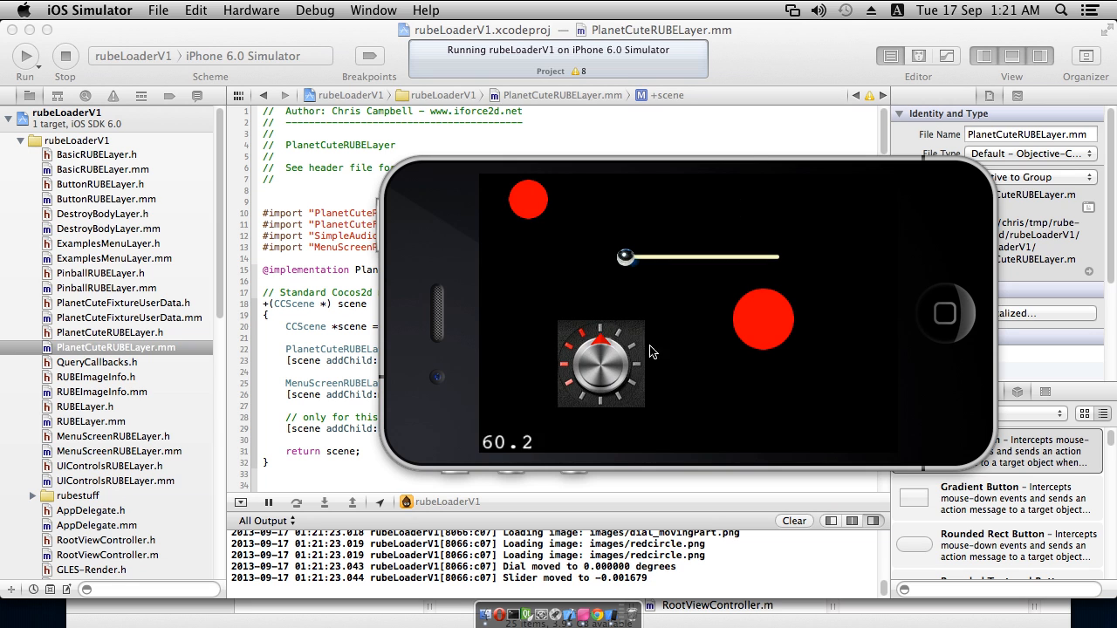
{"action": "left_click_drag", "start_coordinate": [608, 350], "coordinate": [949, 333]}
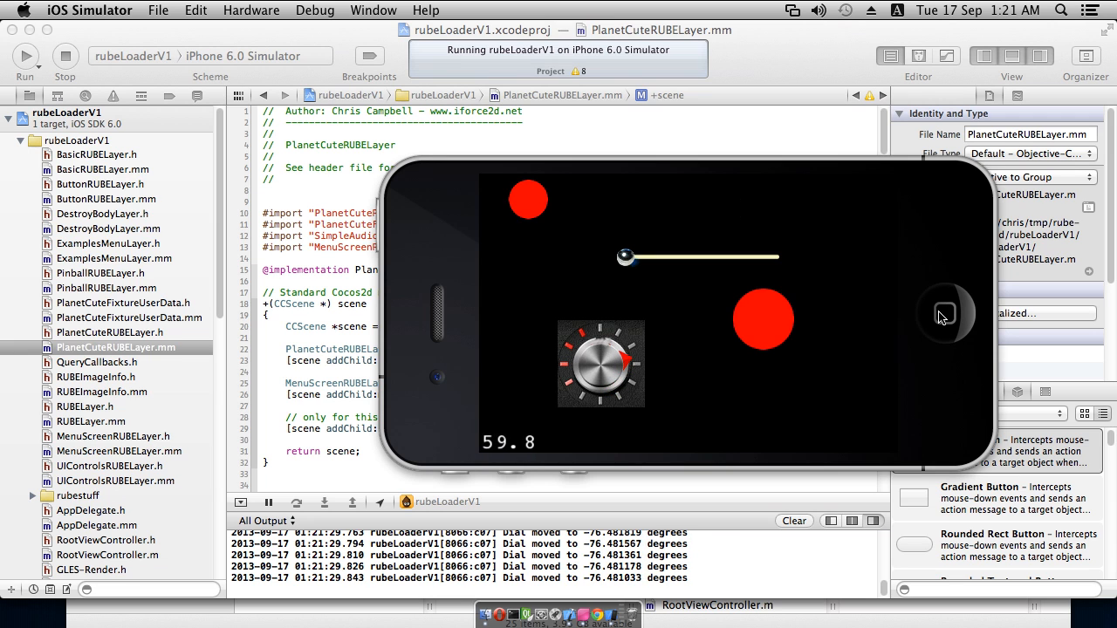
- Launch DH Supreme in the simulator and try the Music slider and the joystick/button controls selector in its settings
{"action": "key", "text": "super+Right"}
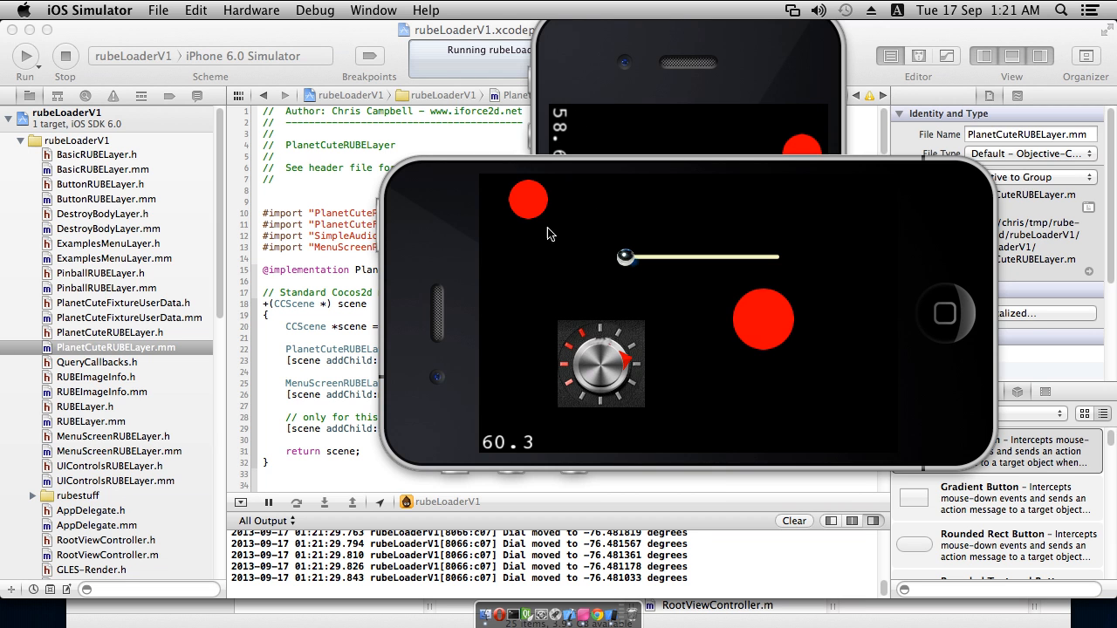
{"action": "left_click", "coordinate": [591, 163]}
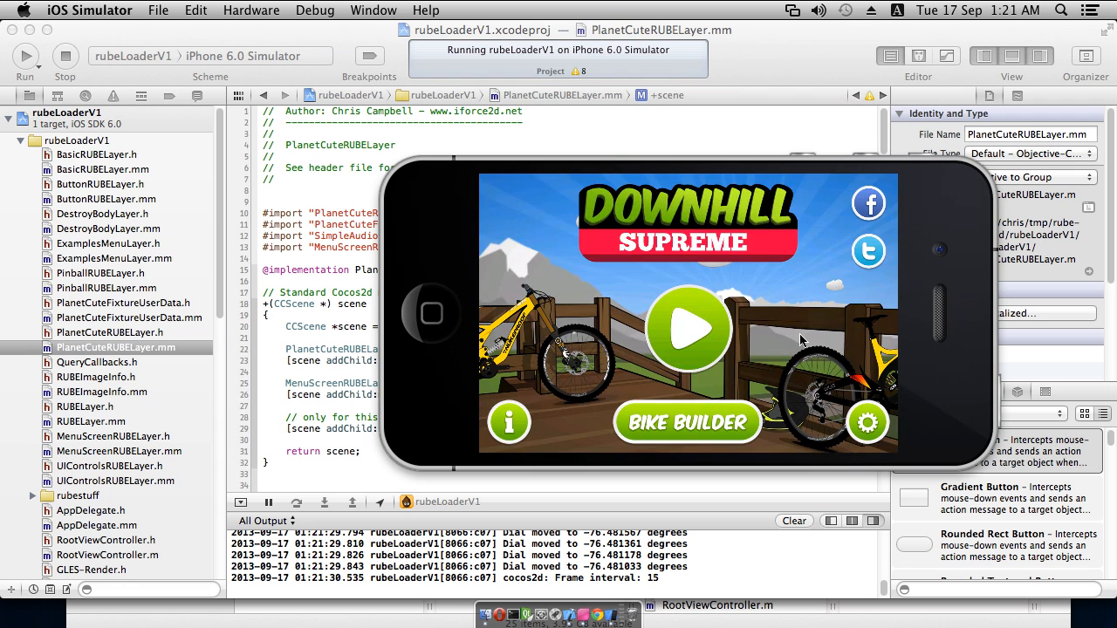
{"action": "left_click", "coordinate": [866, 422]}
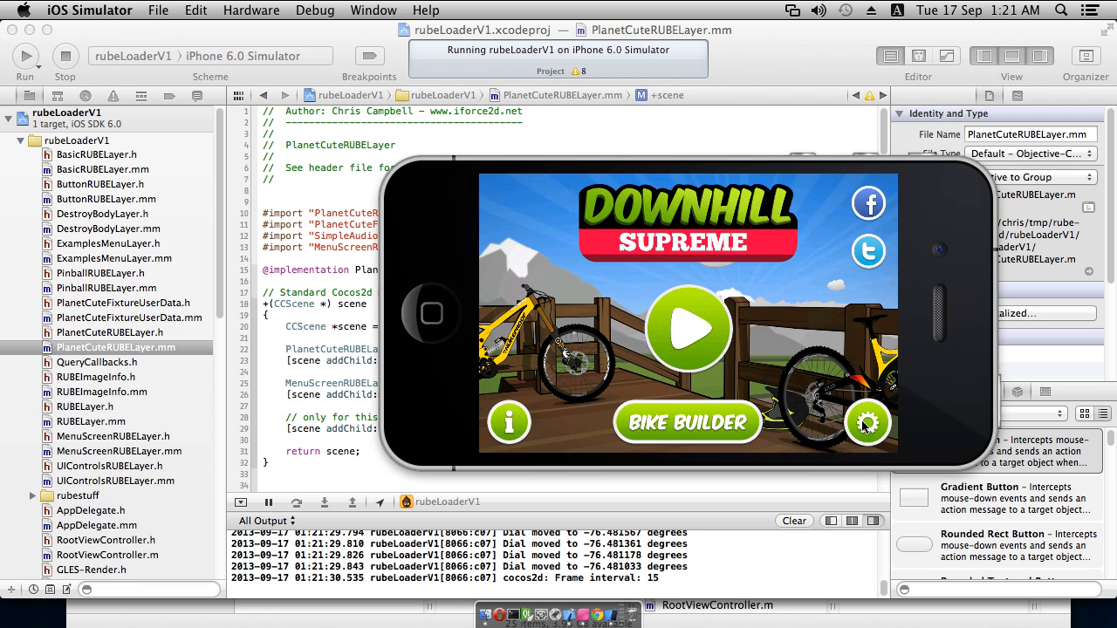
{"action": "left_click_drag", "start_coordinate": [716, 265], "coordinate": [671, 276]}
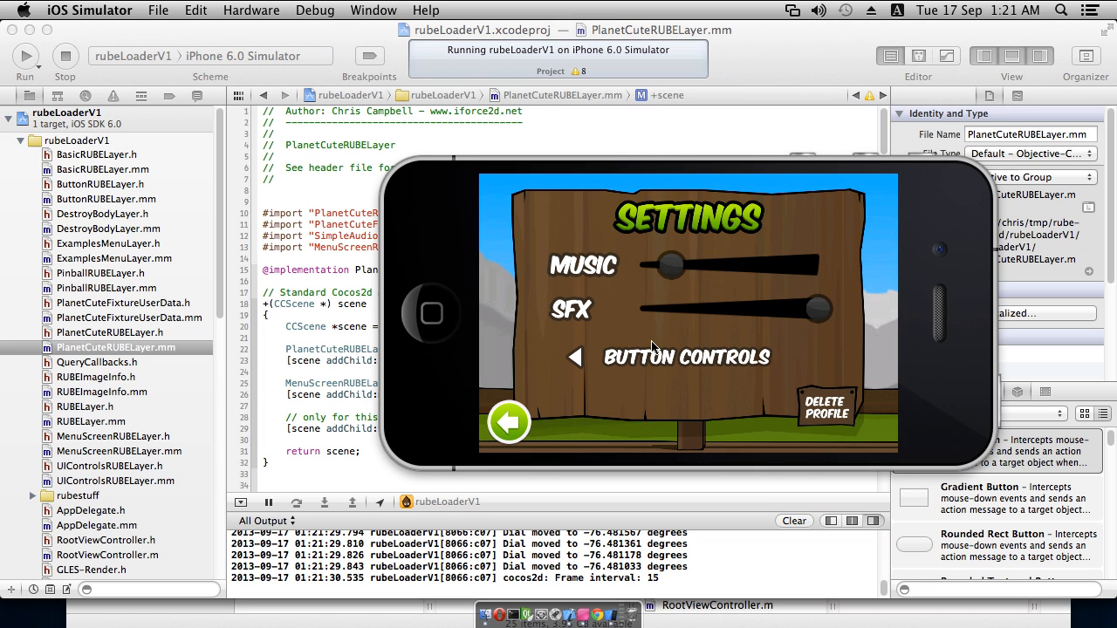
{"action": "left_click", "coordinate": [576, 359]}
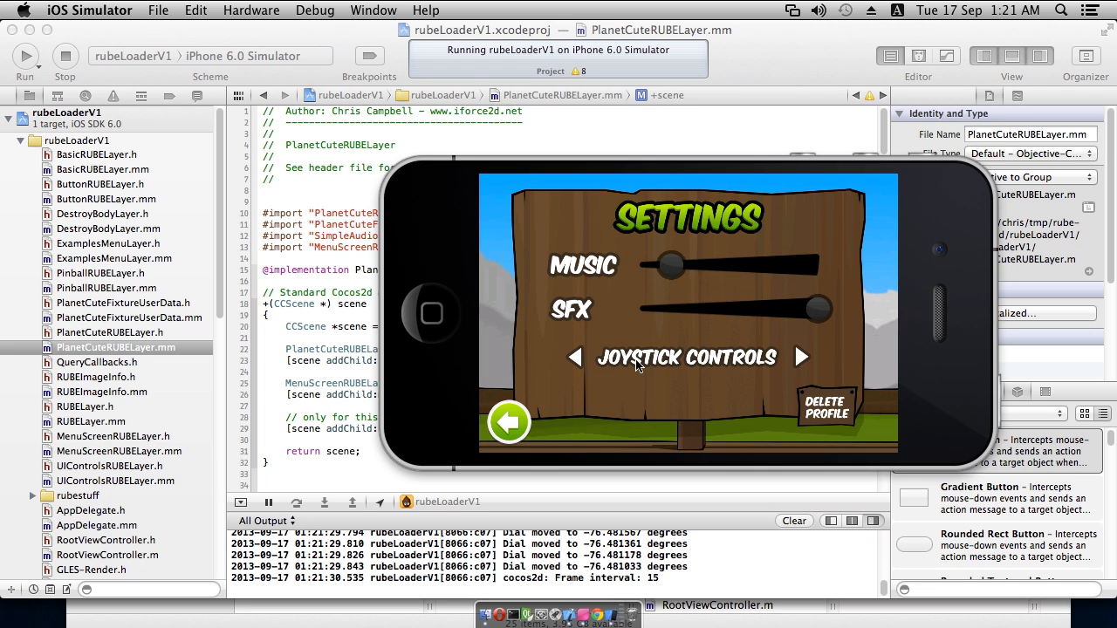
{"action": "left_click", "coordinate": [799, 358]}
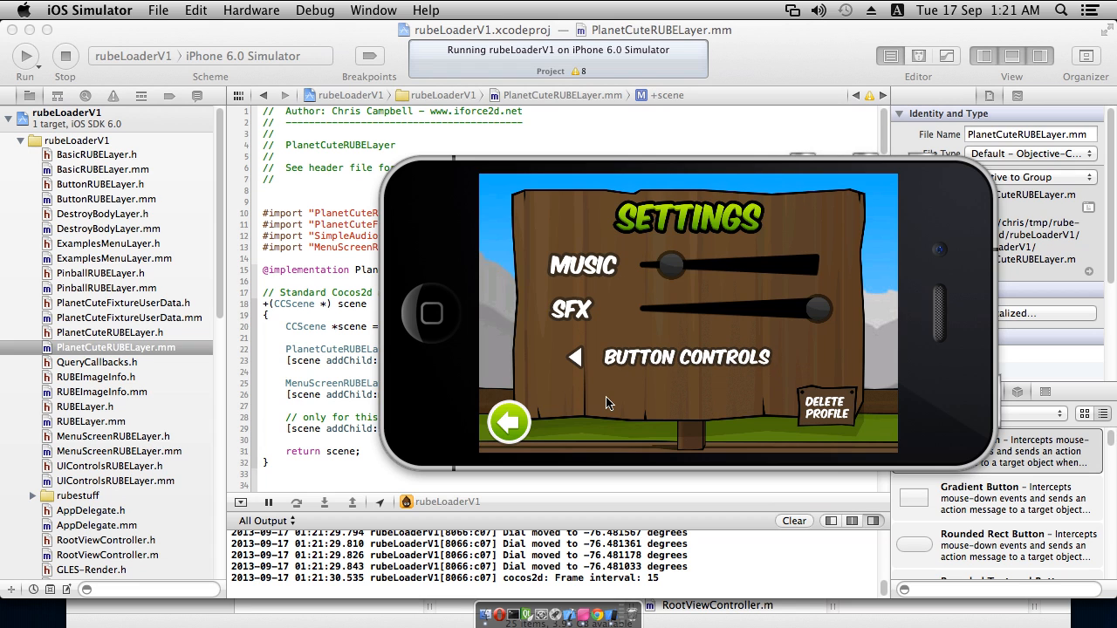
{"action": "left_click", "coordinate": [510, 424]}
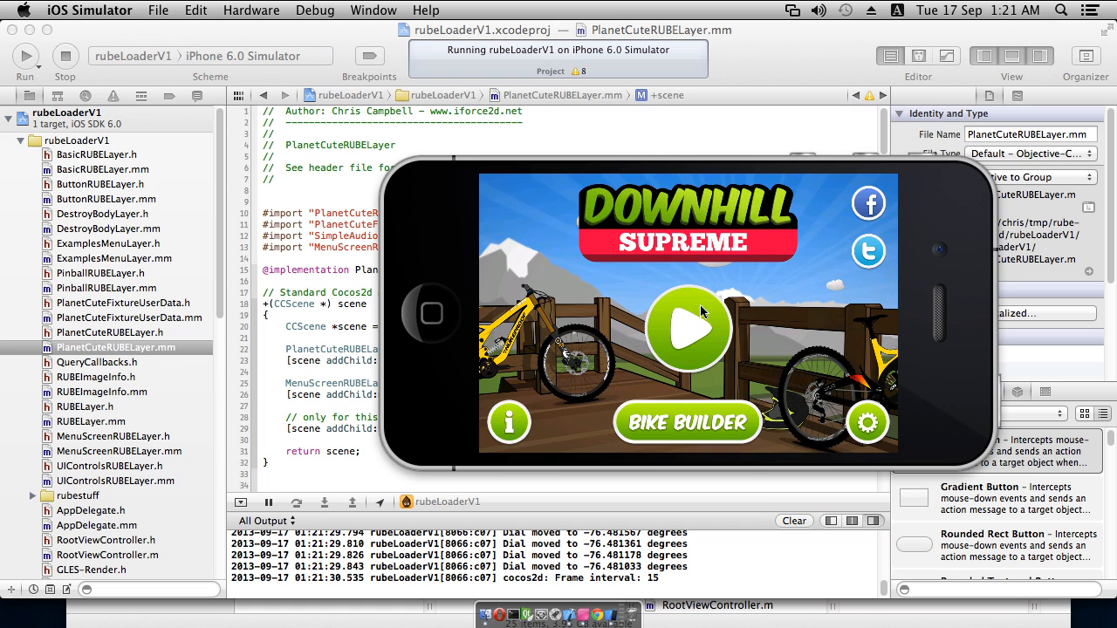
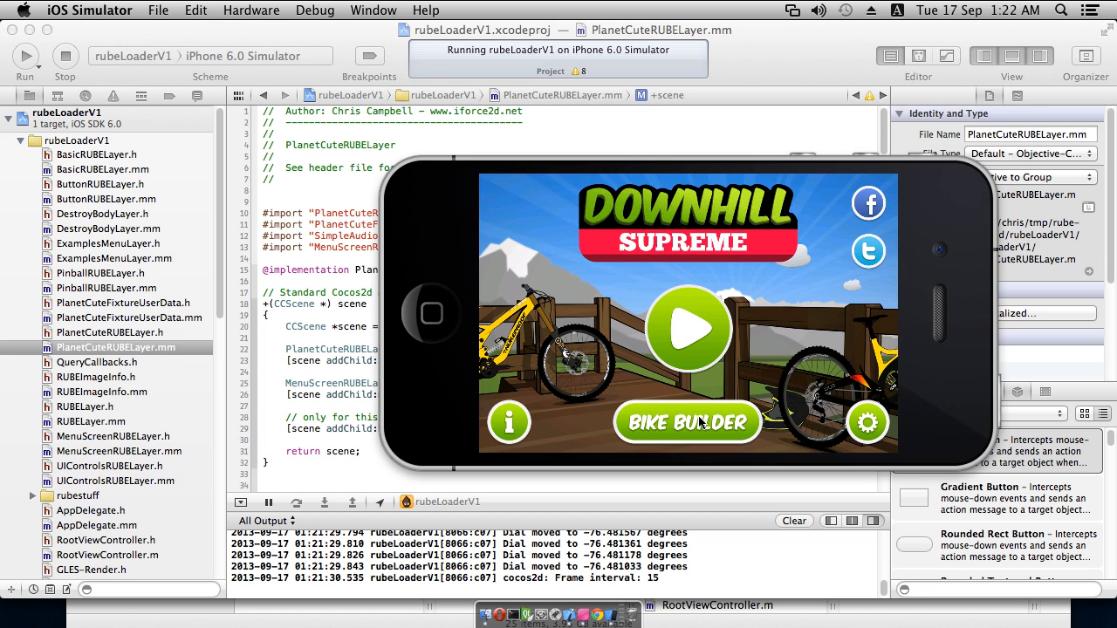
- Return to rubeLoaderV1 in the simulator and move the UI controls demo's slider knob to about the middle
{"action": "left_click", "coordinate": [447, 307]}
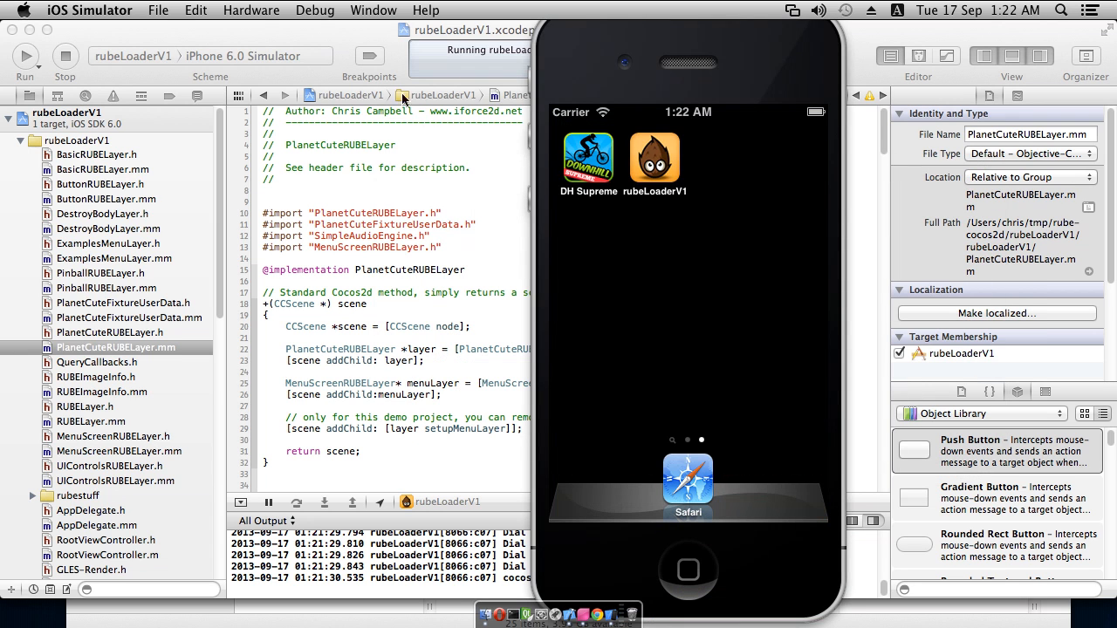
{"action": "left_click", "coordinate": [651, 158]}
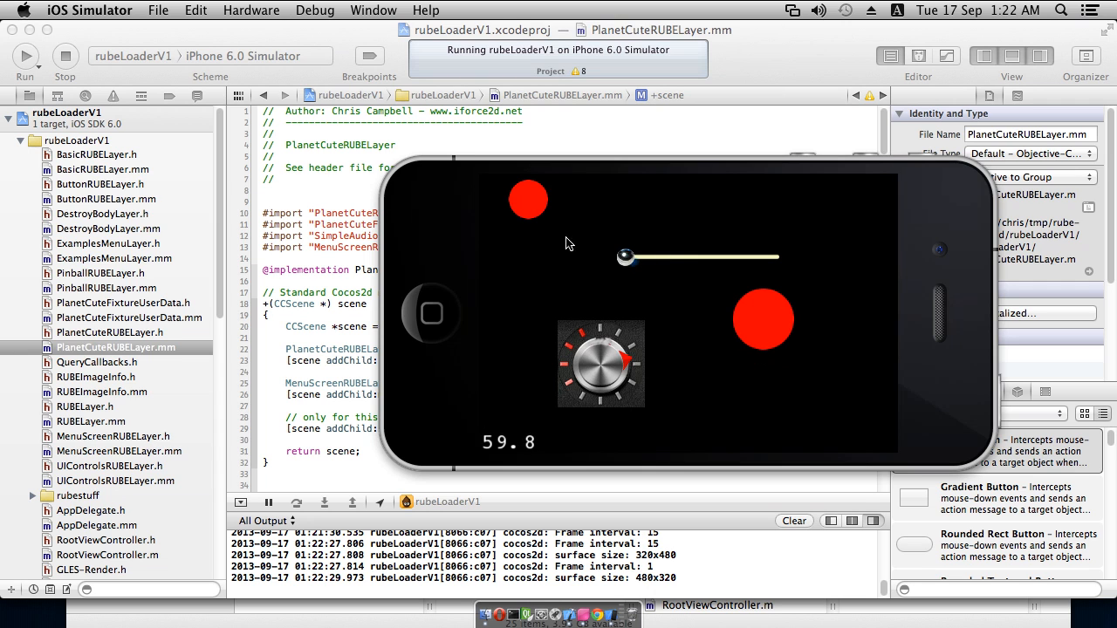
{"action": "left_click_drag", "start_coordinate": [419, 215], "coordinate": [472, 193]}
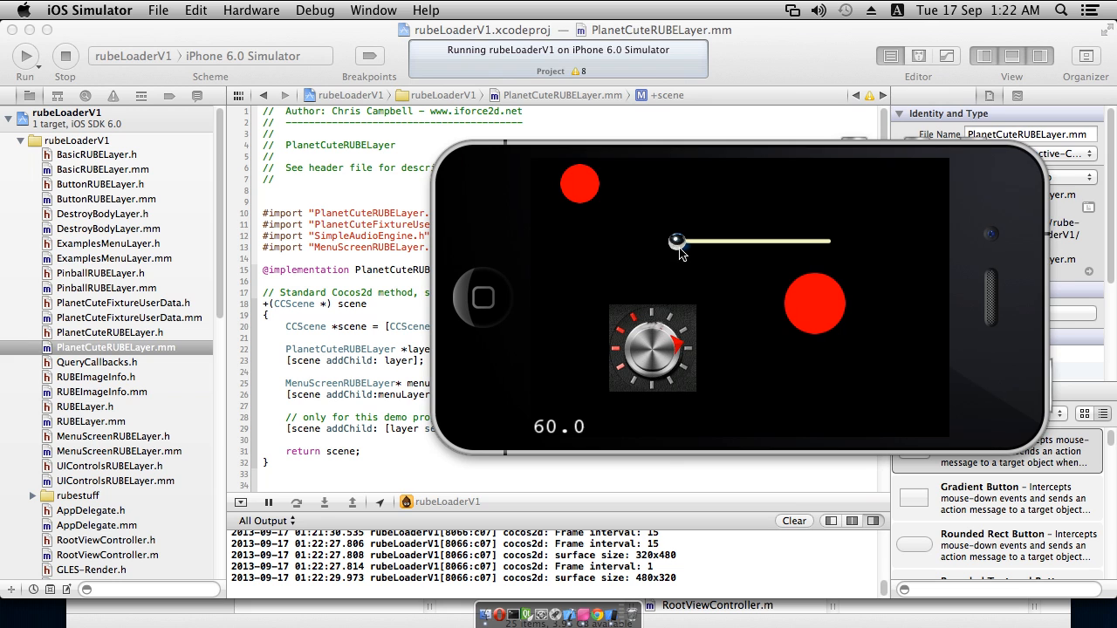
{"action": "left_click_drag", "start_coordinate": [675, 240], "coordinate": [750, 242]}
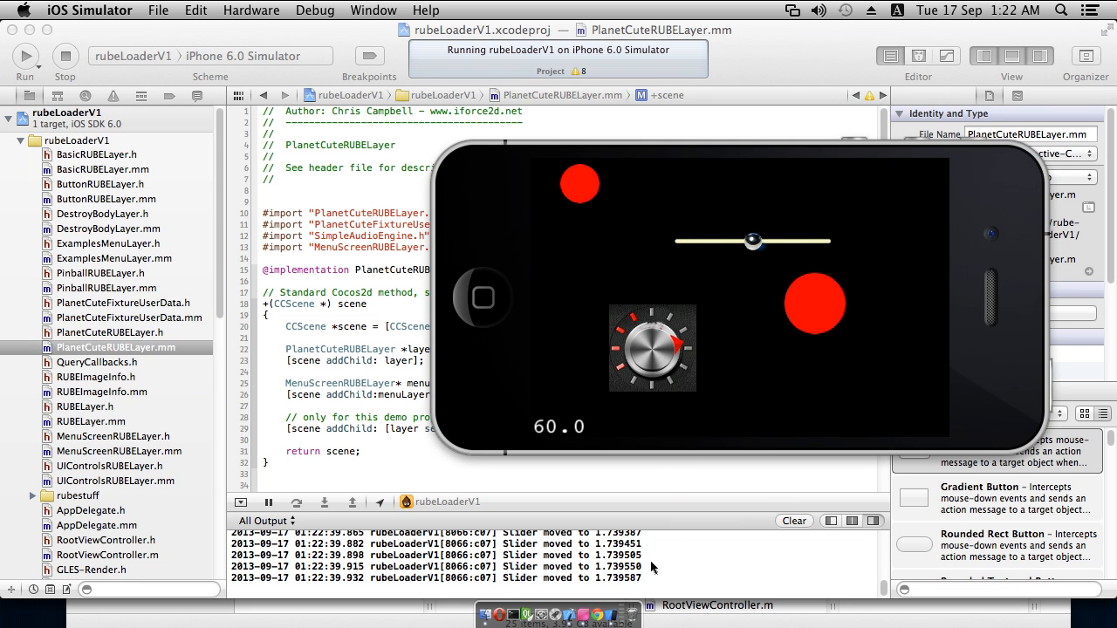
- Switch to R.U.B.E and open uicontrols.rube from the rubeLoaderV1 Resources folder
{"action": "left_click", "coordinate": [583, 617]}
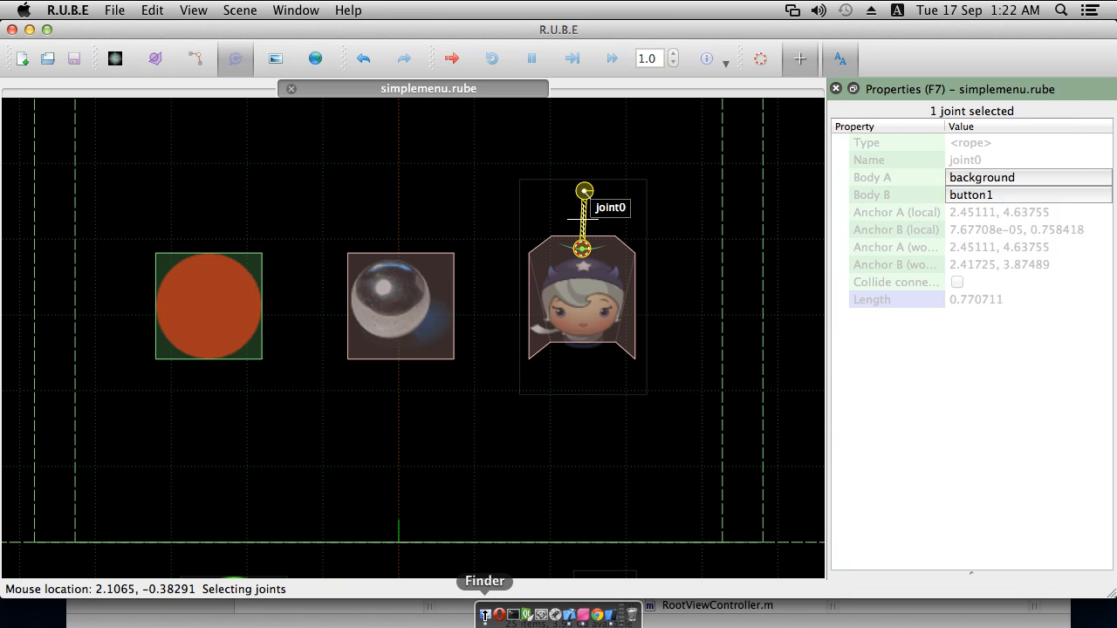
{"action": "left_click", "coordinate": [486, 614]}
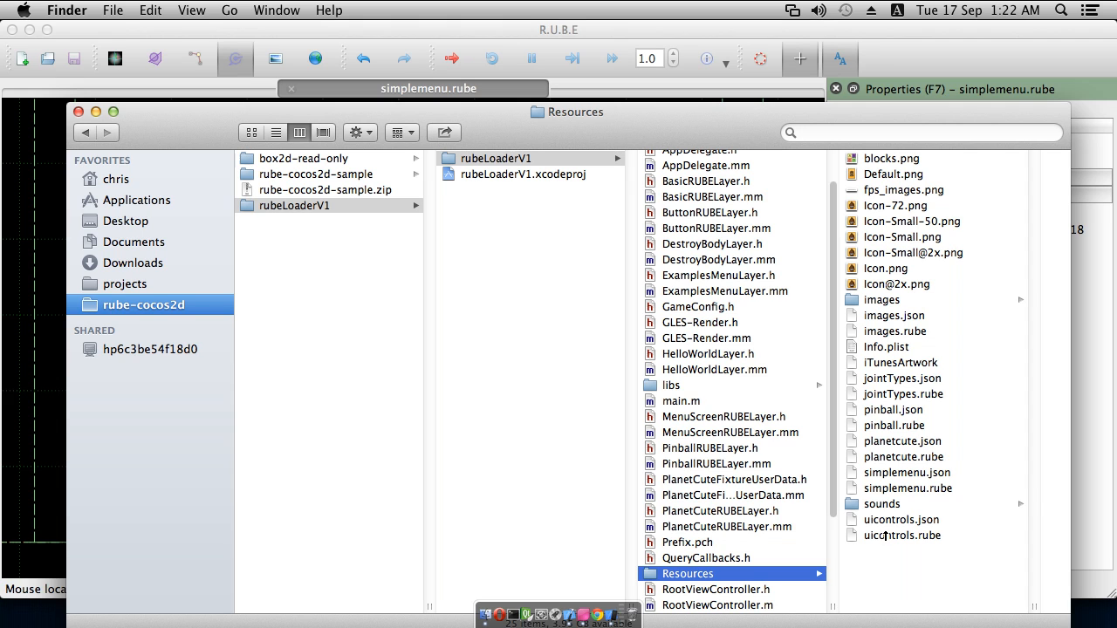
{"action": "left_click_drag", "start_coordinate": [891, 543], "coordinate": [44, 439]}
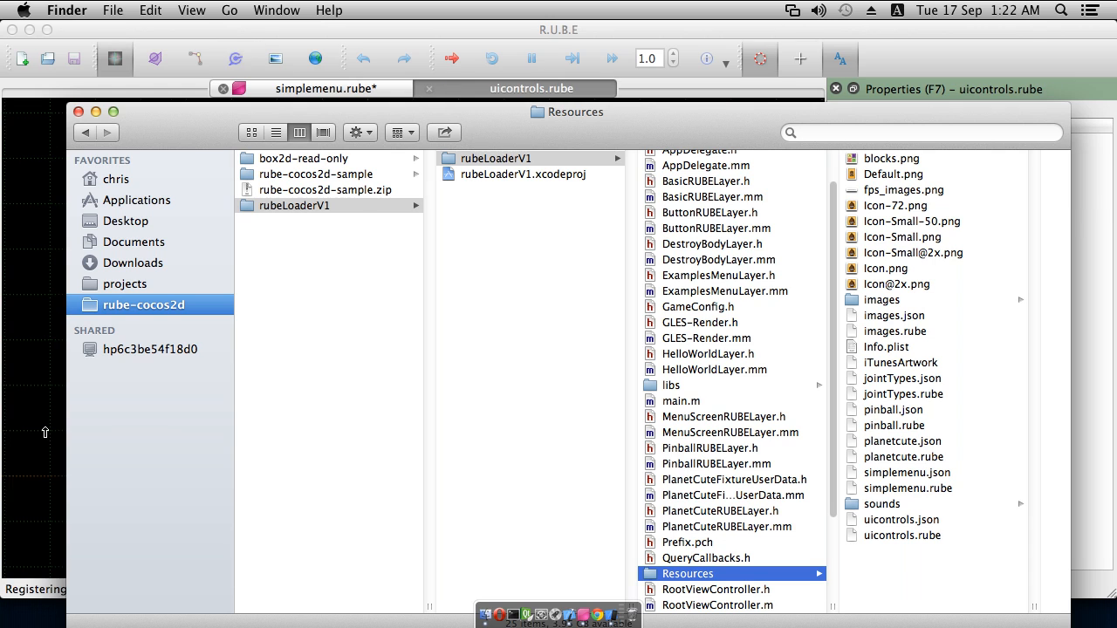
{"action": "left_click", "coordinate": [44, 422]}
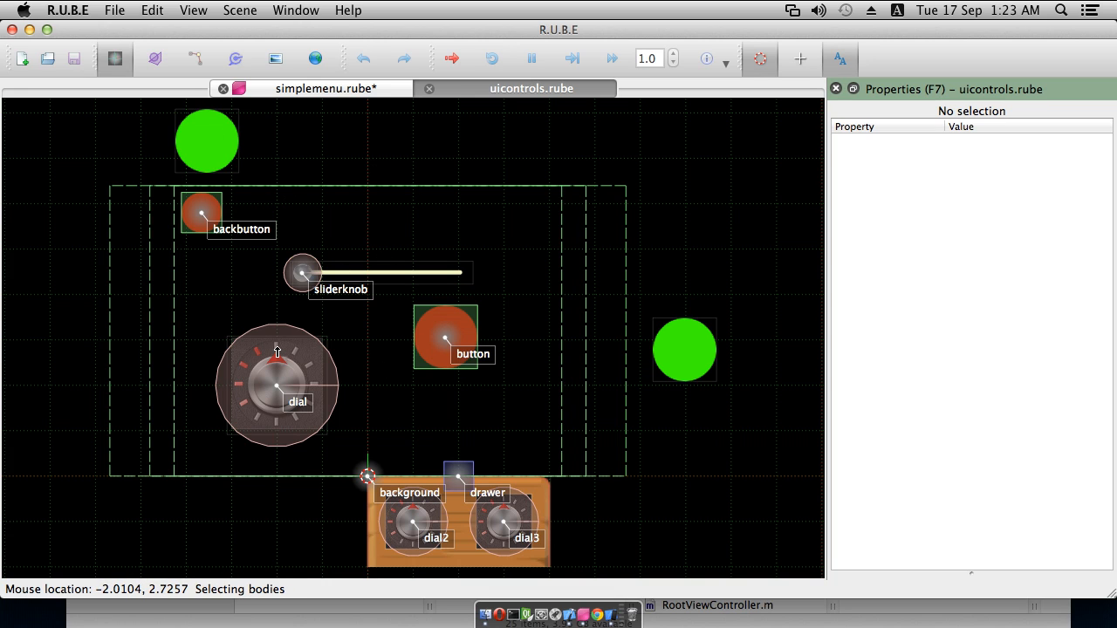
- Inspect the properties of the dial's revolute joint and the slider's prismatic joint in the uicontrols scene
{"action": "scroll", "coordinate": [302, 273], "scroll_direction": "up", "scroll_amount": 2}
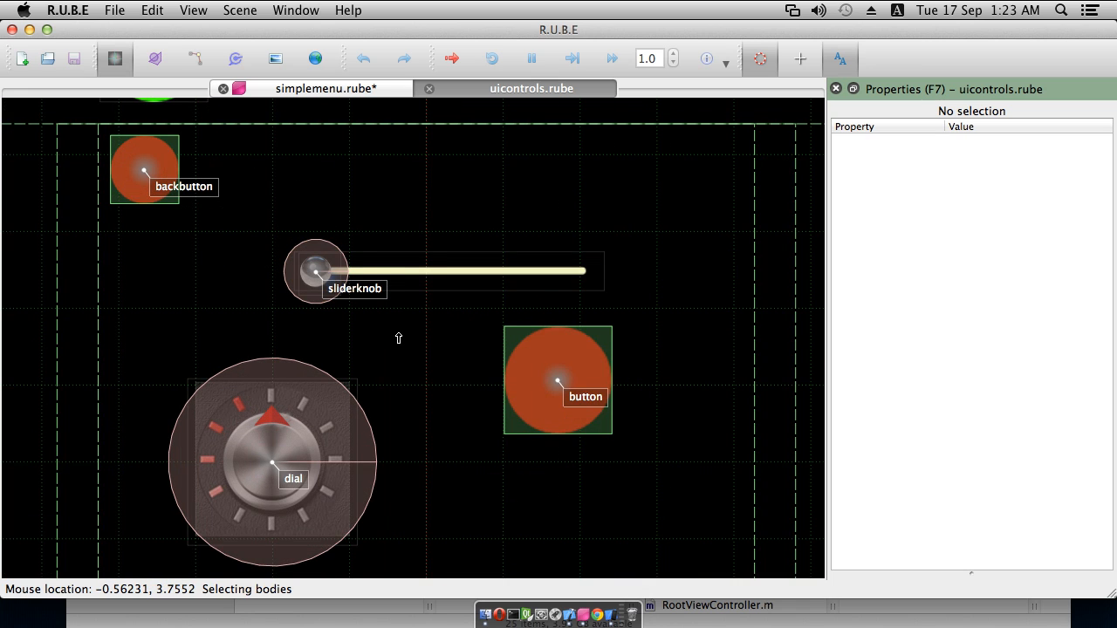
{"action": "scroll", "coordinate": [428, 313], "scroll_direction": "down", "scroll_amount": 1}
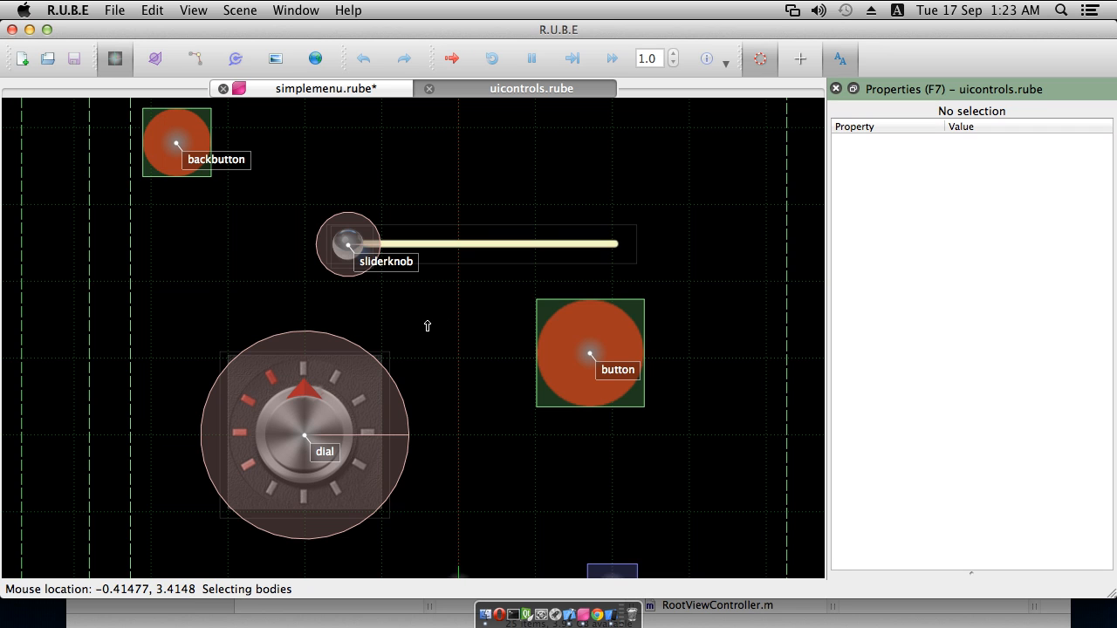
{"action": "scroll", "coordinate": [432, 324], "scroll_direction": "up", "scroll_amount": 2}
{"action": "right_click_drag", "start_coordinate": [427, 346], "coordinate": [428, 296]}
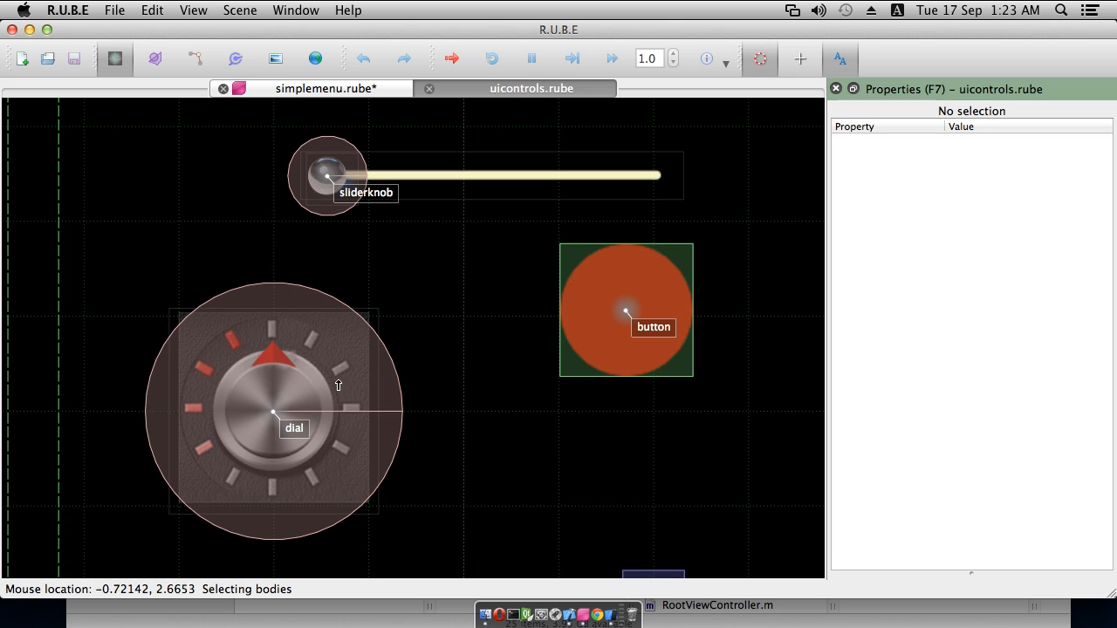
{"action": "key", "text": "j"}
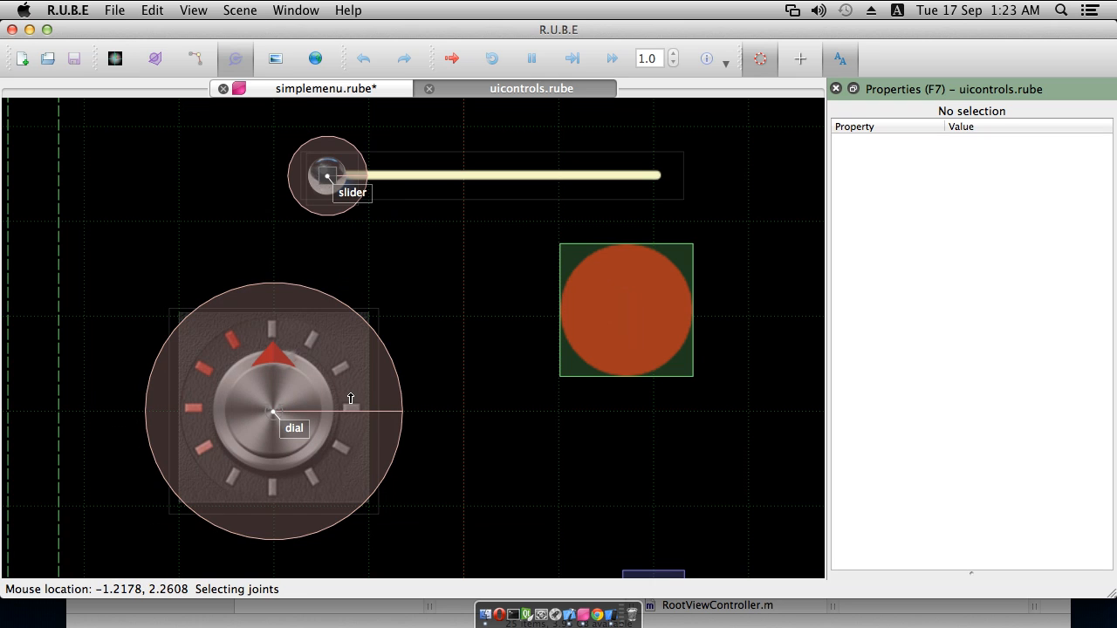
{"action": "left_click", "coordinate": [276, 411]}
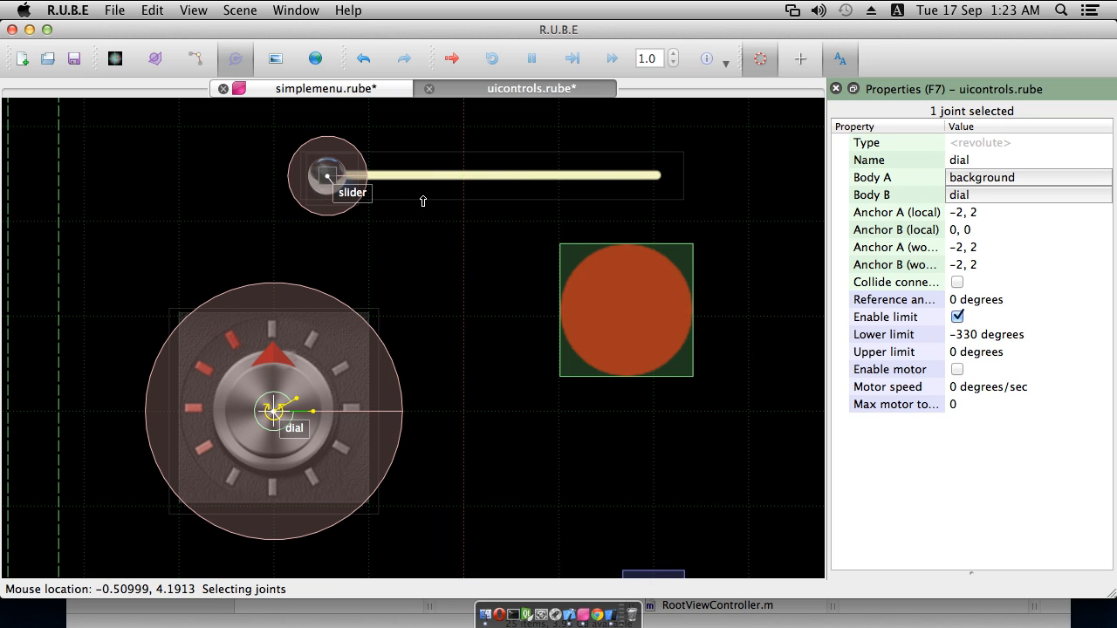
{"action": "left_click", "coordinate": [326, 177]}
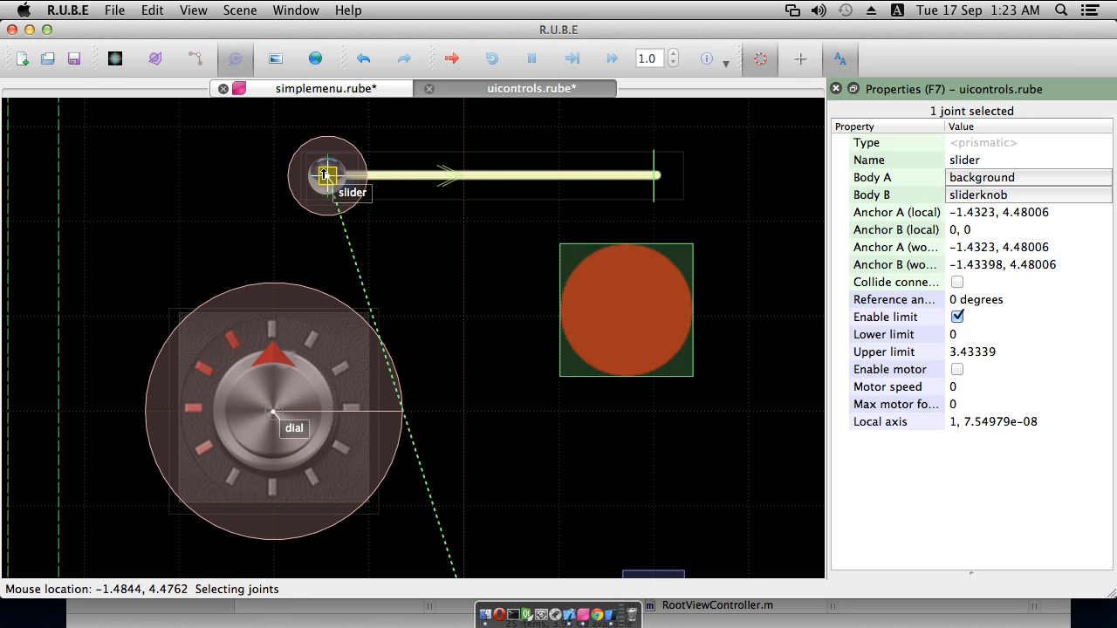
- Run the uicontrols scene in the physics player, try out the slider knob and the dial, and close the player
{"action": "key", "text": "super+p"}
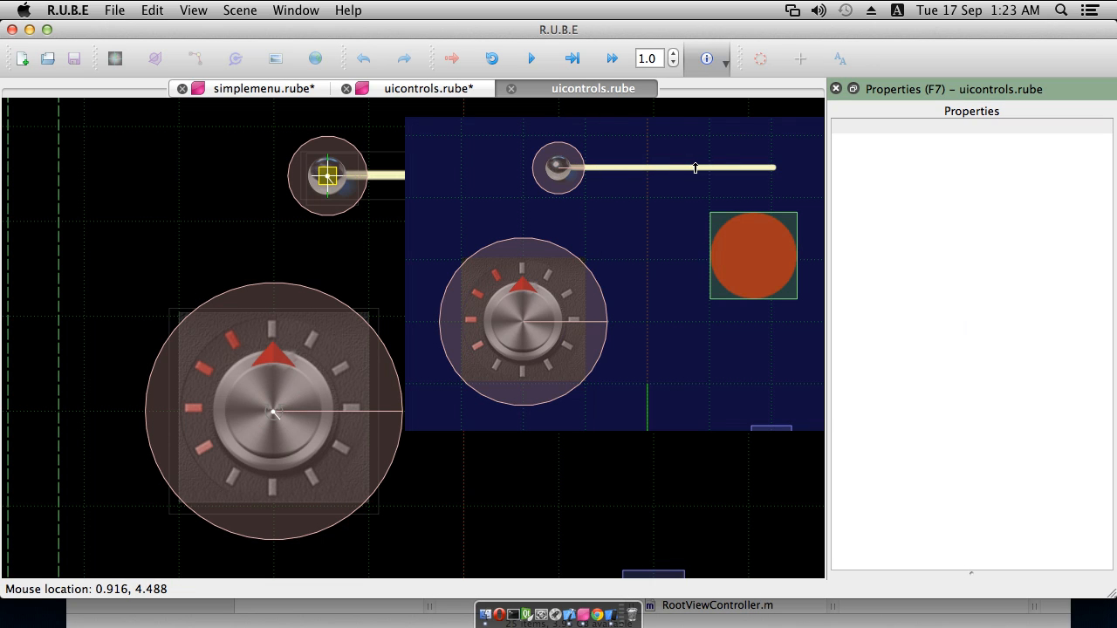
{"action": "left_click", "coordinate": [713, 167]}
{"action": "left_click", "coordinate": [601, 165]}
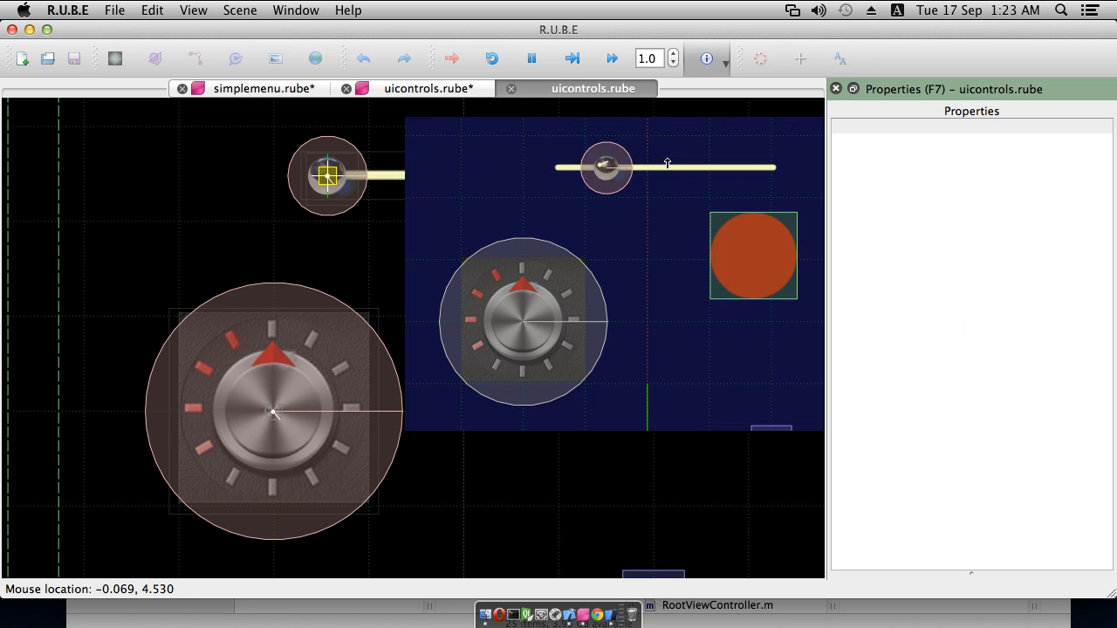
{"action": "left_click", "coordinate": [667, 165]}
{"action": "mouse_move", "coordinate": [547, 301]}
{"action": "left_mouse_down"}
{"action": "mouse_move", "coordinate": [581, 347]}
{"action": "mouse_move", "coordinate": [588, 306]}
{"action": "mouse_move", "coordinate": [591, 334]}
{"action": "mouse_move", "coordinate": [594, 325]}
{"action": "left_mouse_up"}
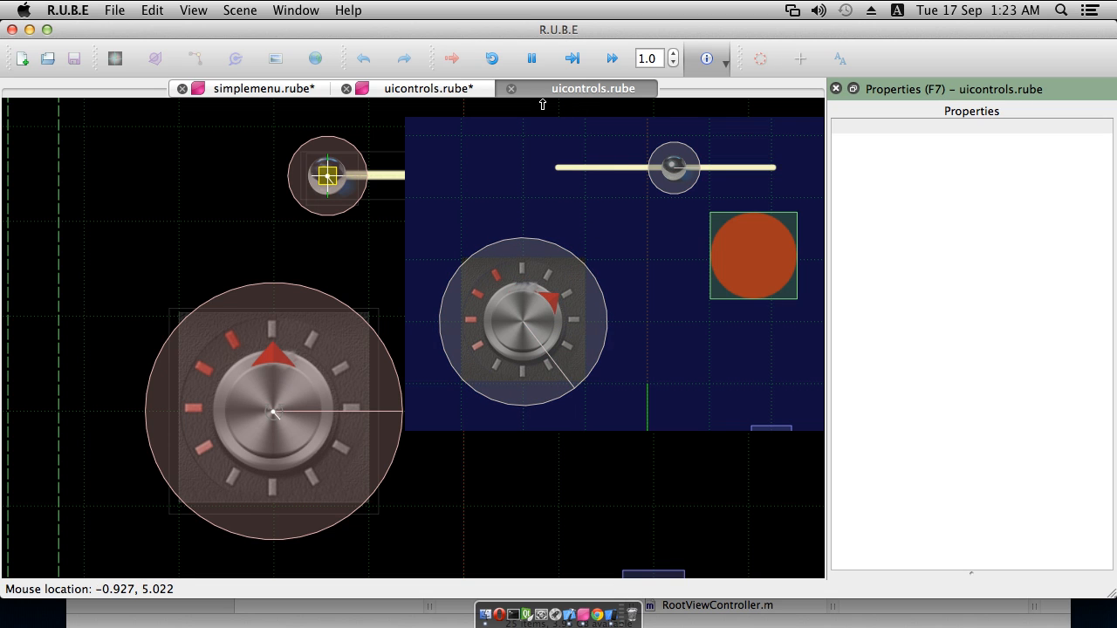
{"action": "left_click", "coordinate": [512, 89]}
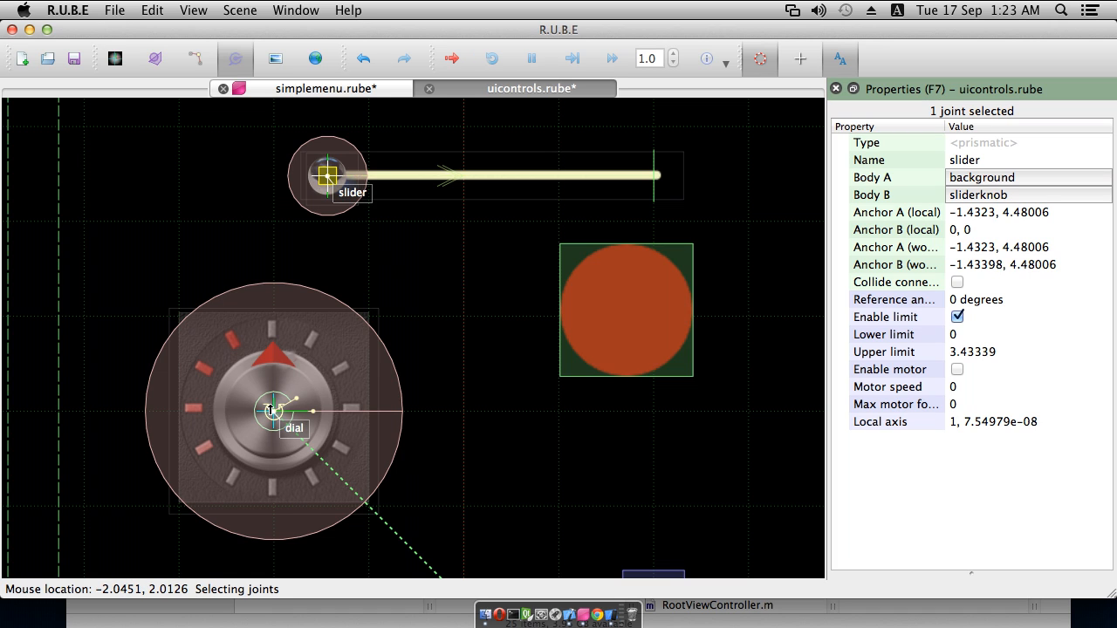
- Inspect the dial and slider joint properties again, and those of the drawer's dial2 and dial3 joints selected together
{"action": "left_click", "coordinate": [272, 412]}
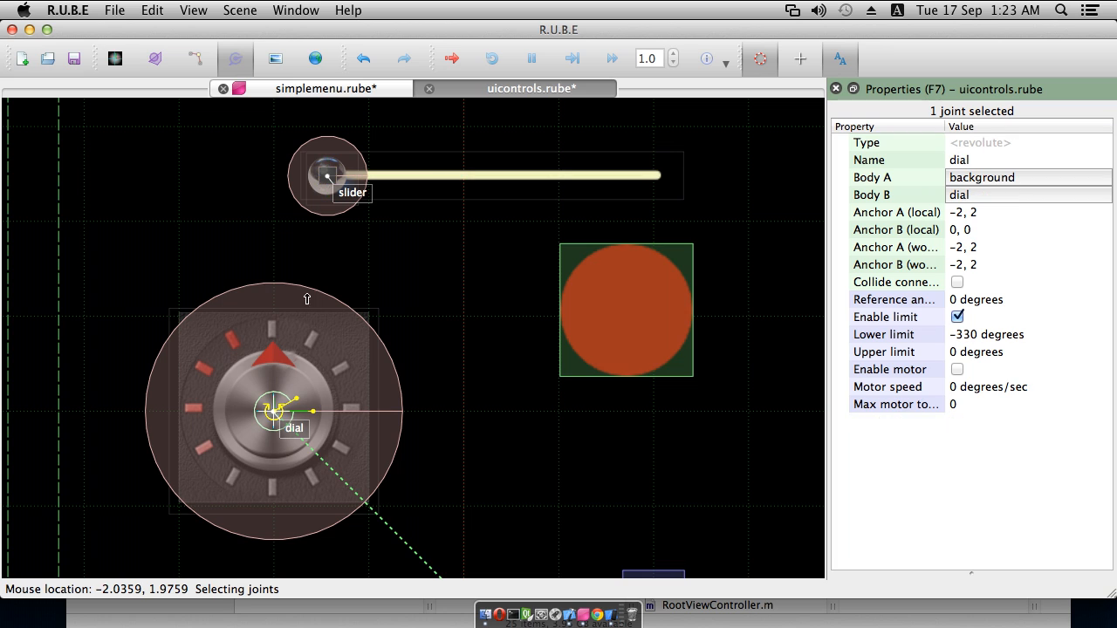
{"action": "left_click", "coordinate": [327, 174]}
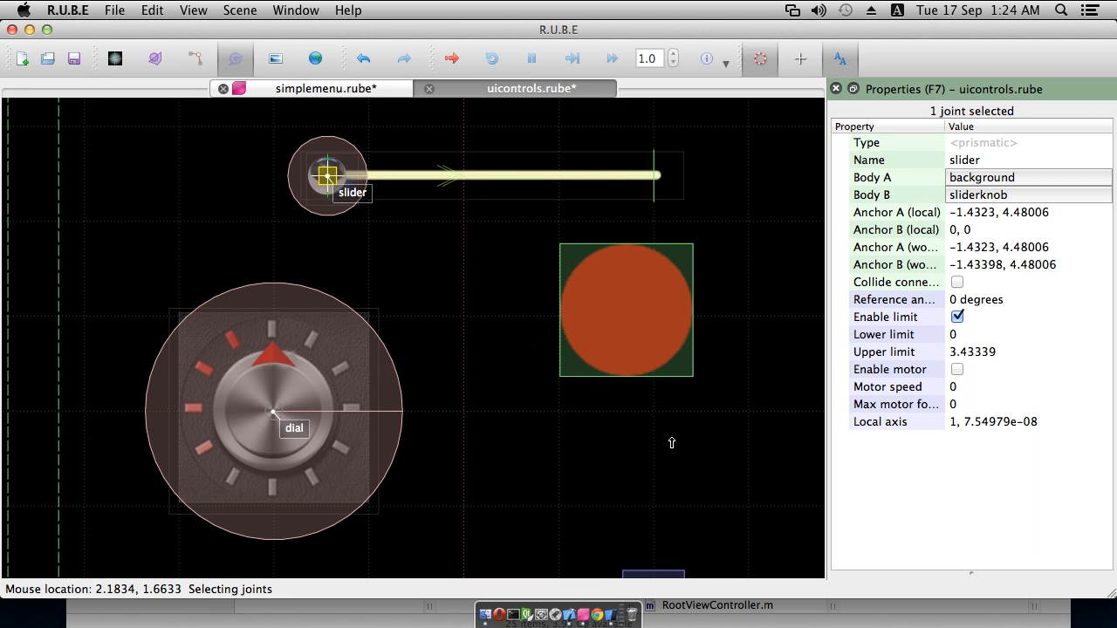
{"action": "scroll", "coordinate": [672, 442], "scroll_direction": "down", "scroll_amount": 2}
{"action": "scroll", "coordinate": [669, 468], "scroll_direction": "down", "scroll_amount": 3}
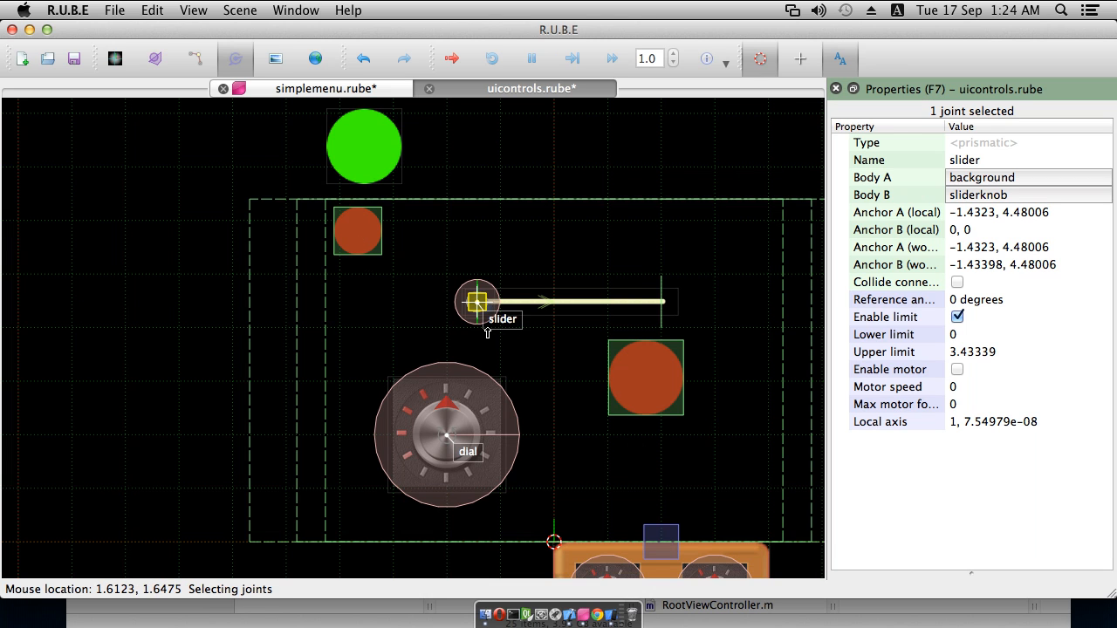
{"action": "right_click_drag", "start_coordinate": [641, 453], "coordinate": [487, 333]}
{"action": "scroll", "coordinate": [502, 288], "scroll_direction": "up", "scroll_amount": 2}
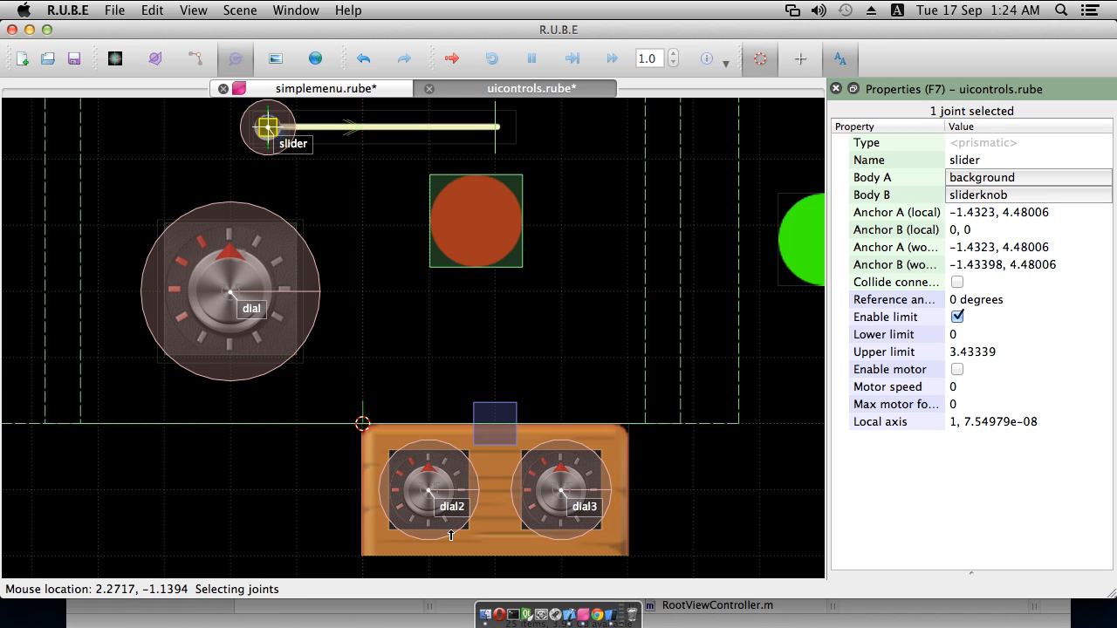
{"action": "scroll", "coordinate": [488, 413], "scroll_direction": "down", "scroll_amount": 4}
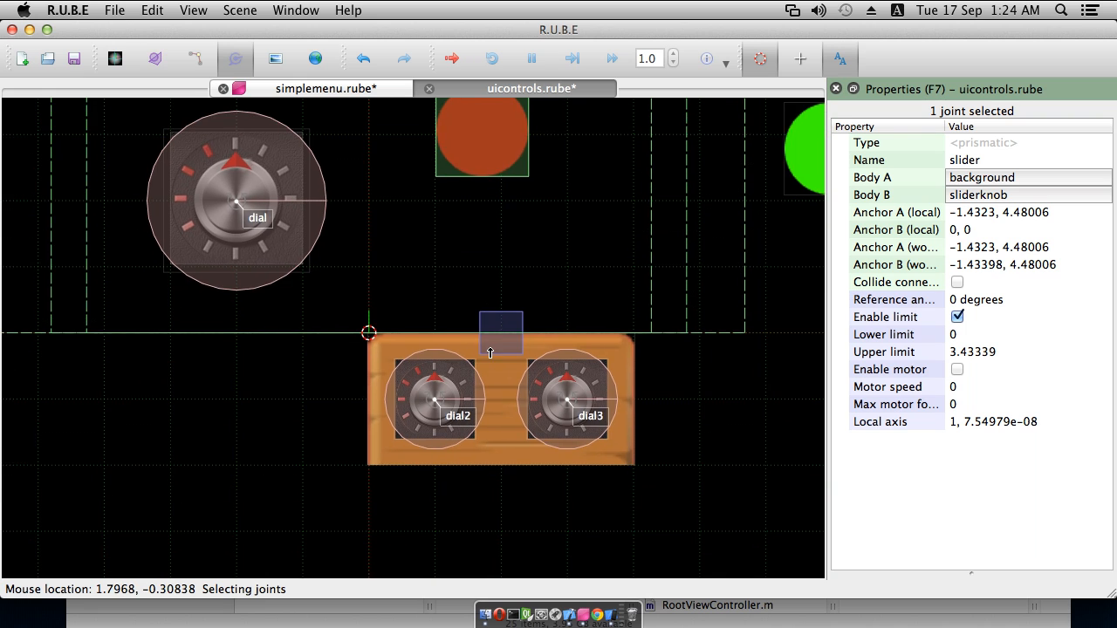
{"action": "scroll", "coordinate": [490, 352], "scroll_direction": "up", "scroll_amount": 3}
{"action": "scroll", "coordinate": [511, 392], "scroll_direction": "up", "scroll_amount": 1}
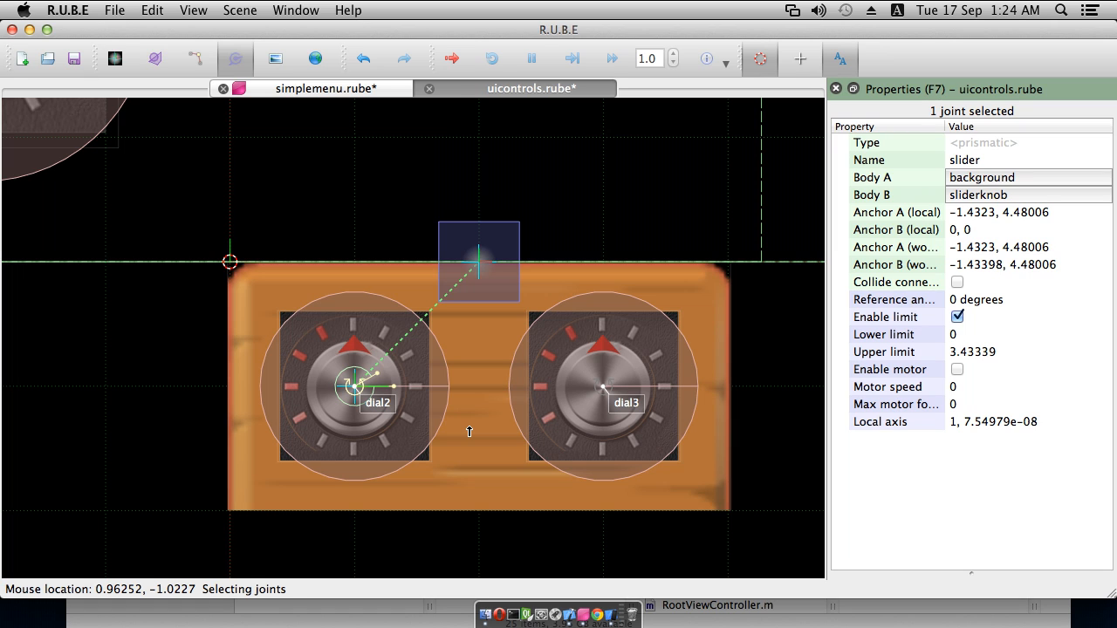
{"action": "left_click", "coordinate": [350, 389]}
{"action": "left_click", "coordinate": [599, 389], "text": "shift"}
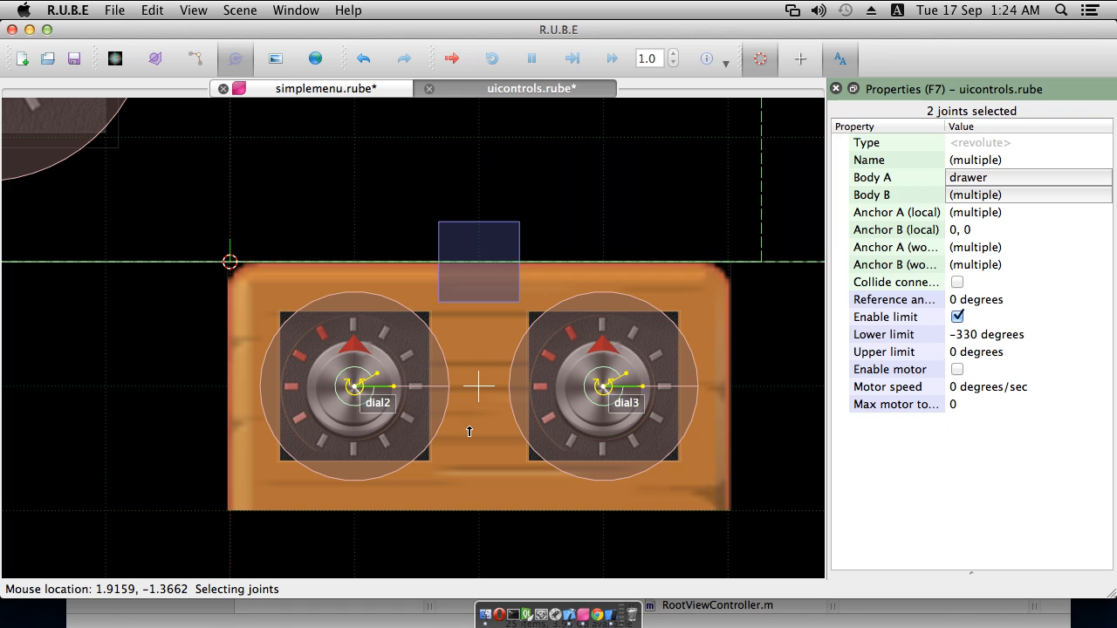
- Switch to Xcode, open UIControlsRUBELayer.h and examine its drawer flag, last dial and slider values, and joint member variables
{"action": "left_click", "coordinate": [569, 615]}
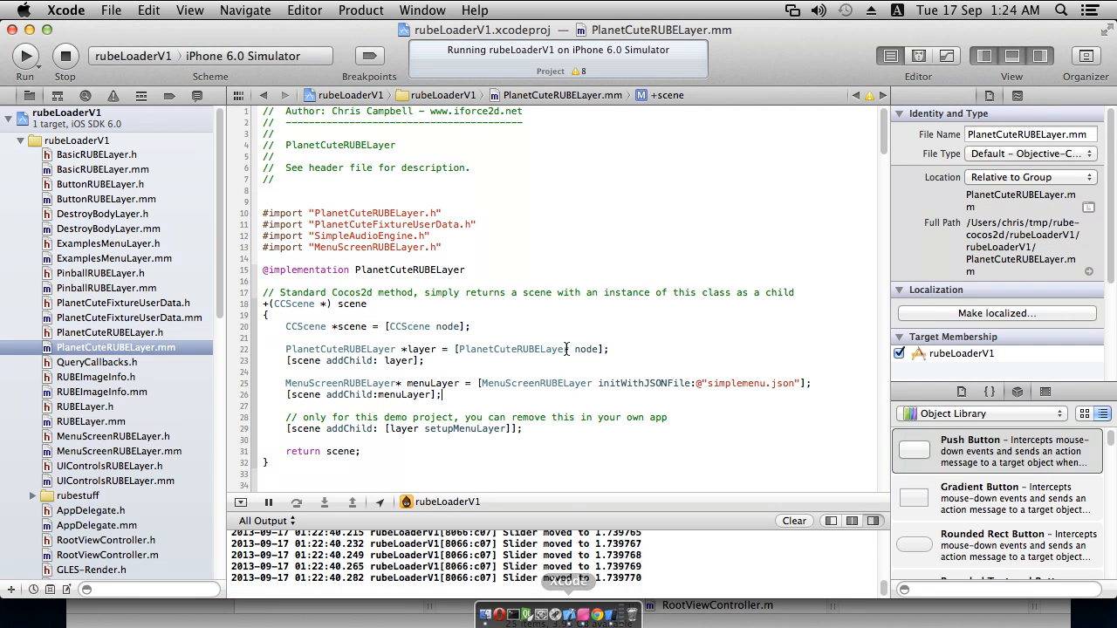
{"action": "left_click", "coordinate": [122, 482]}
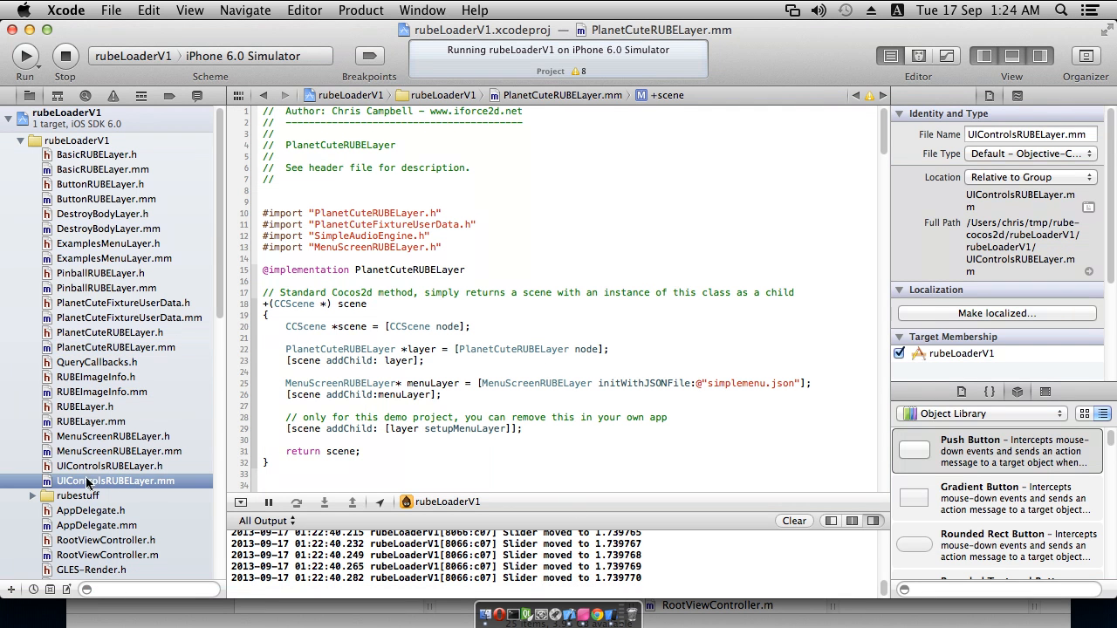
{"action": "left_click", "coordinate": [137, 469]}
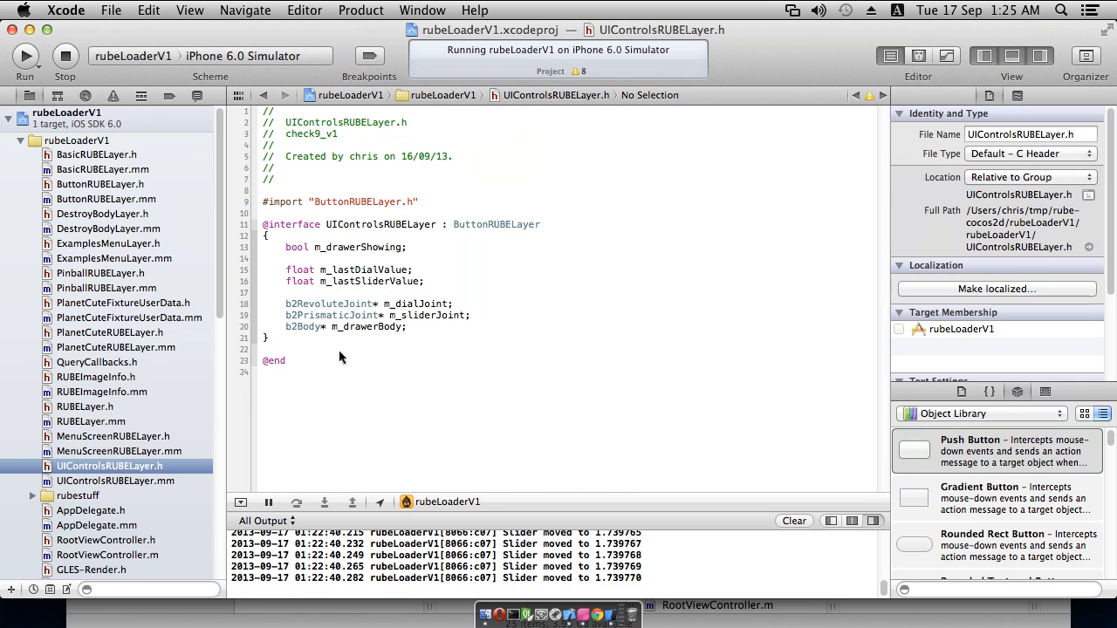
{"action": "left_click_drag", "start_coordinate": [287, 270], "coordinate": [413, 298]}
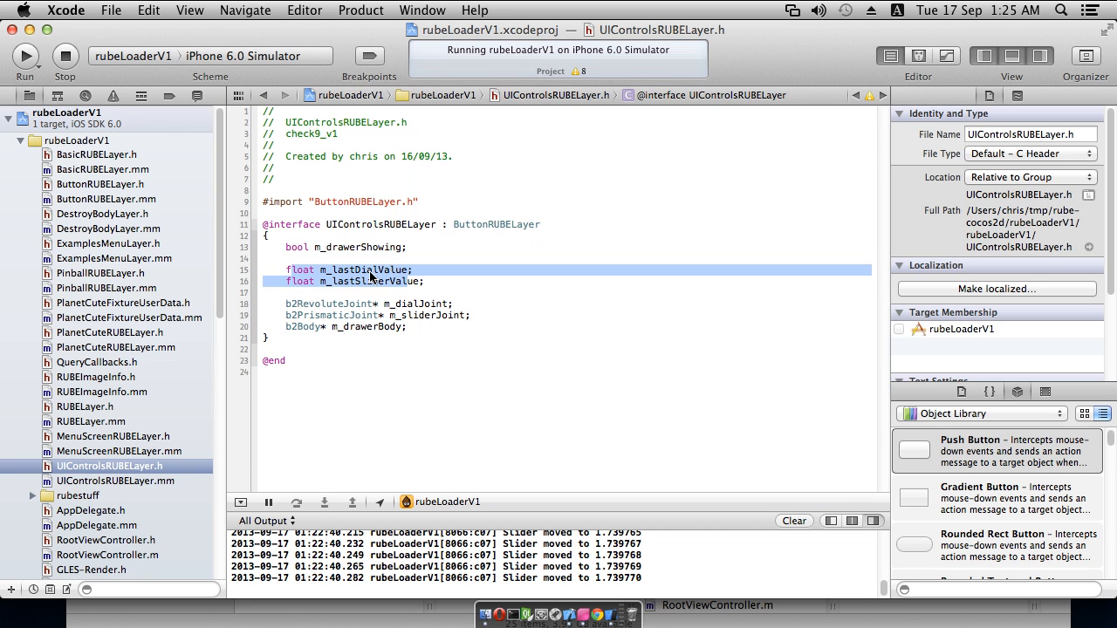
{"action": "left_click", "coordinate": [410, 276]}
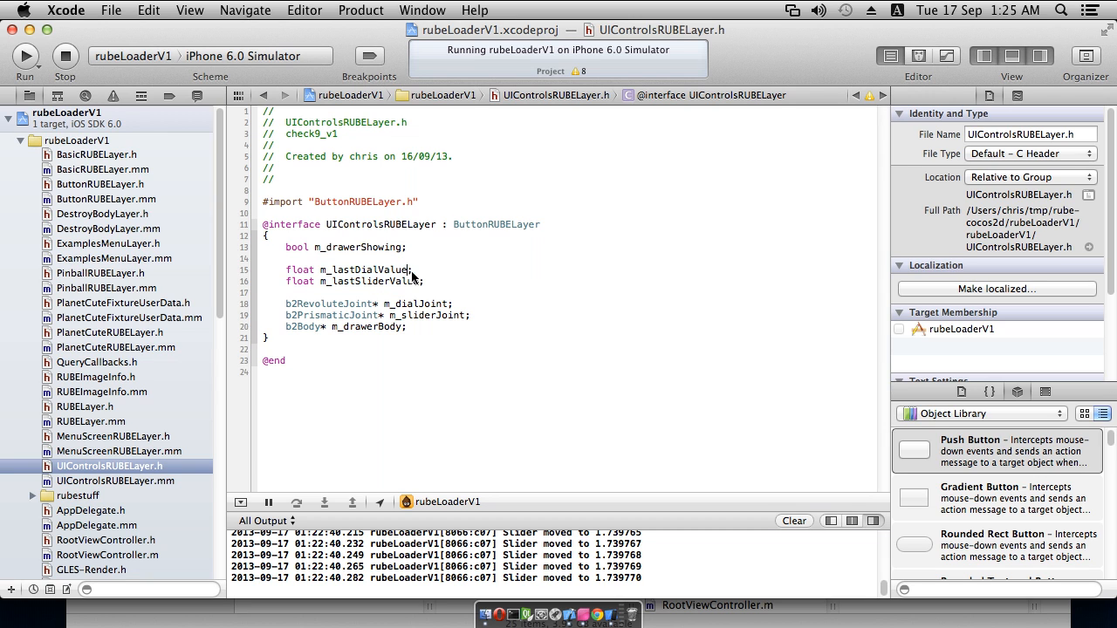
{"action": "double_click", "coordinate": [325, 248]}
{"action": "left_click", "coordinate": [366, 248]}
{"action": "left_click_drag", "start_coordinate": [327, 246], "coordinate": [356, 246]}
{"action": "left_click", "coordinate": [367, 247]}
{"action": "left_click", "coordinate": [342, 315]}
- Open UIControlsRUBELayer.mm and examine how afterLoadProcessing looks up the dial joint, slider joint and drawer body by name
{"action": "left_click", "coordinate": [136, 480]}
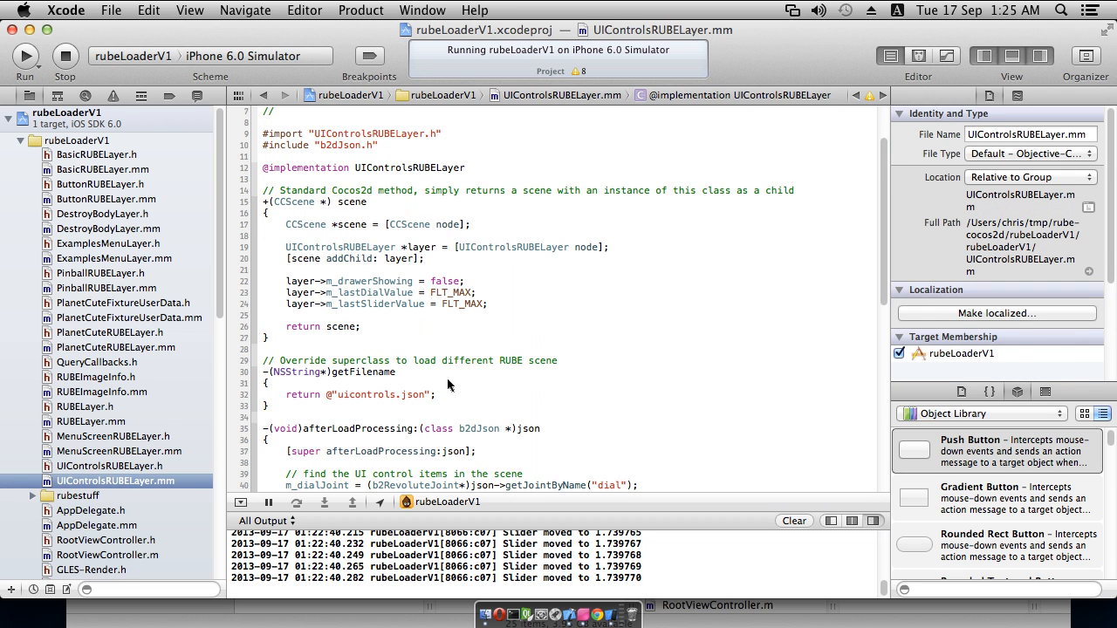
{"action": "left_click", "coordinate": [707, 95]}
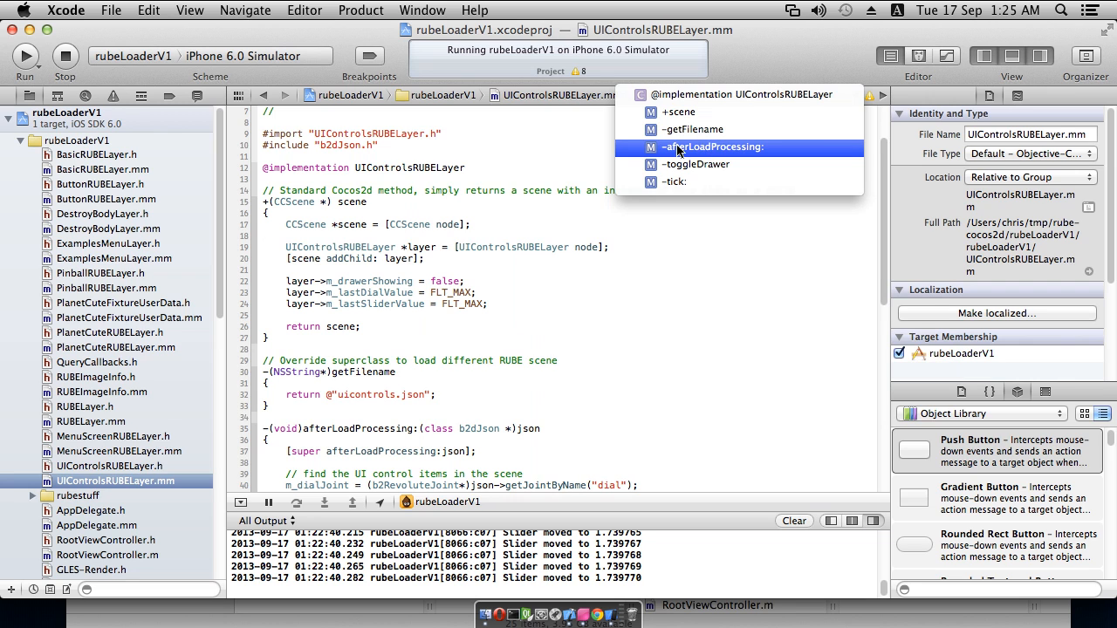
{"action": "left_click", "coordinate": [709, 147]}
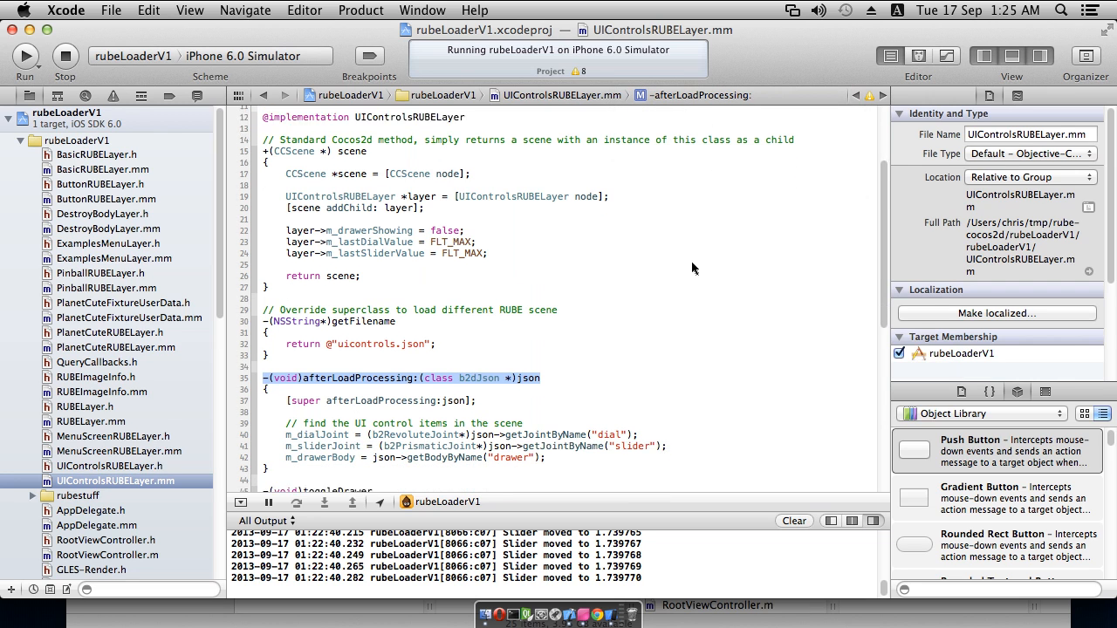
{"action": "scroll", "coordinate": [693, 269], "scroll_direction": "down", "scroll_amount": 2}
{"action": "left_click_drag", "start_coordinate": [287, 302], "coordinate": [434, 306]}
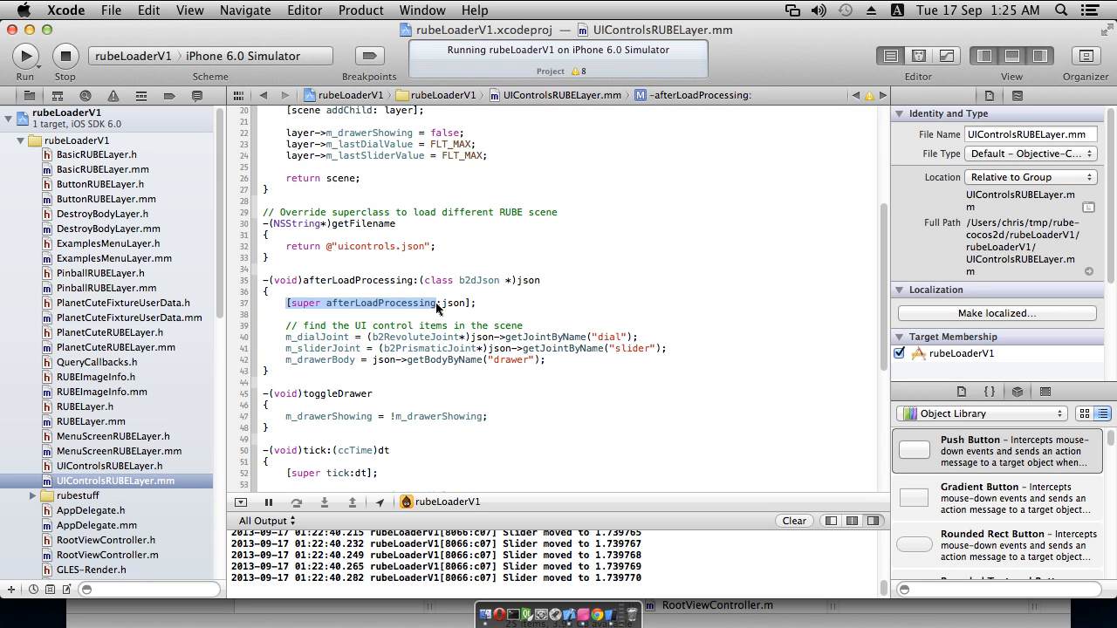
{"action": "left_click", "coordinate": [327, 306]}
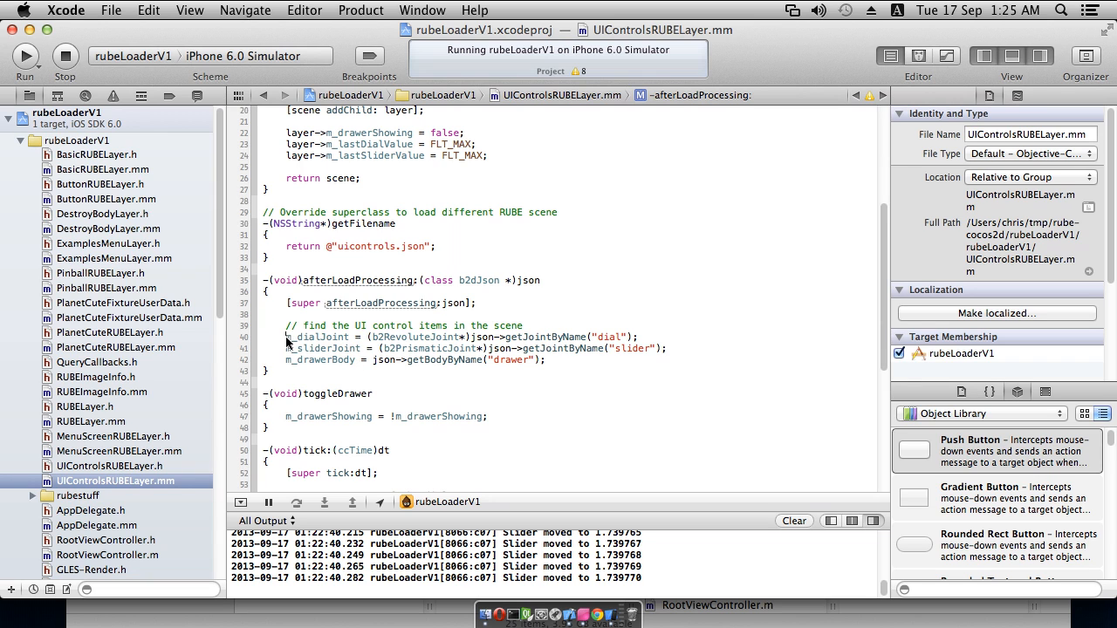
{"action": "left_click_drag", "start_coordinate": [285, 348], "coordinate": [323, 353]}
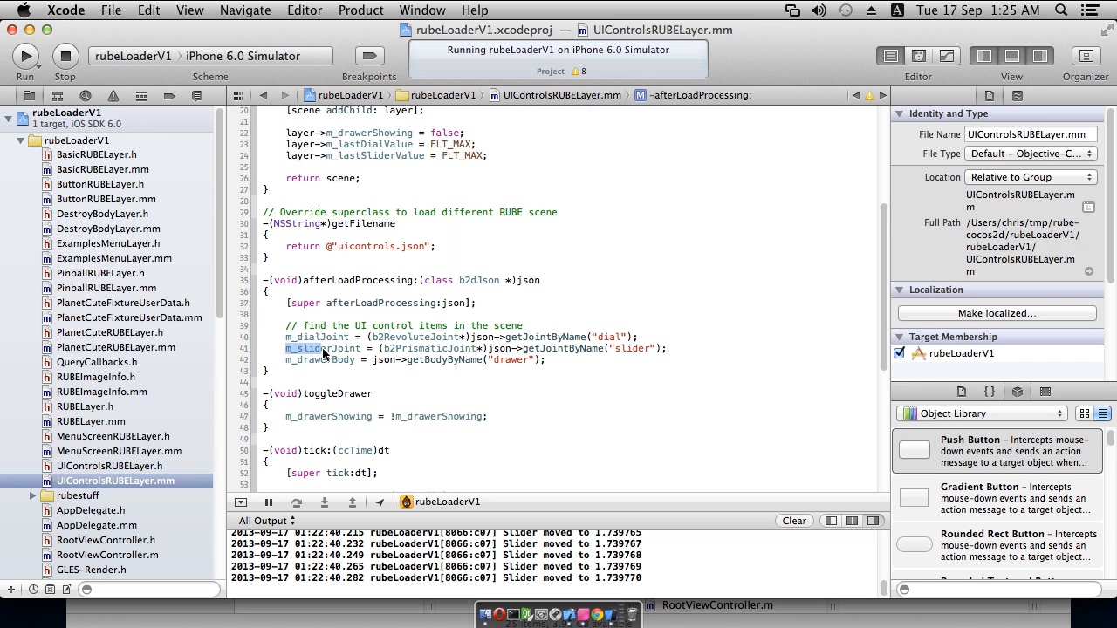
{"action": "left_click", "coordinate": [333, 360]}
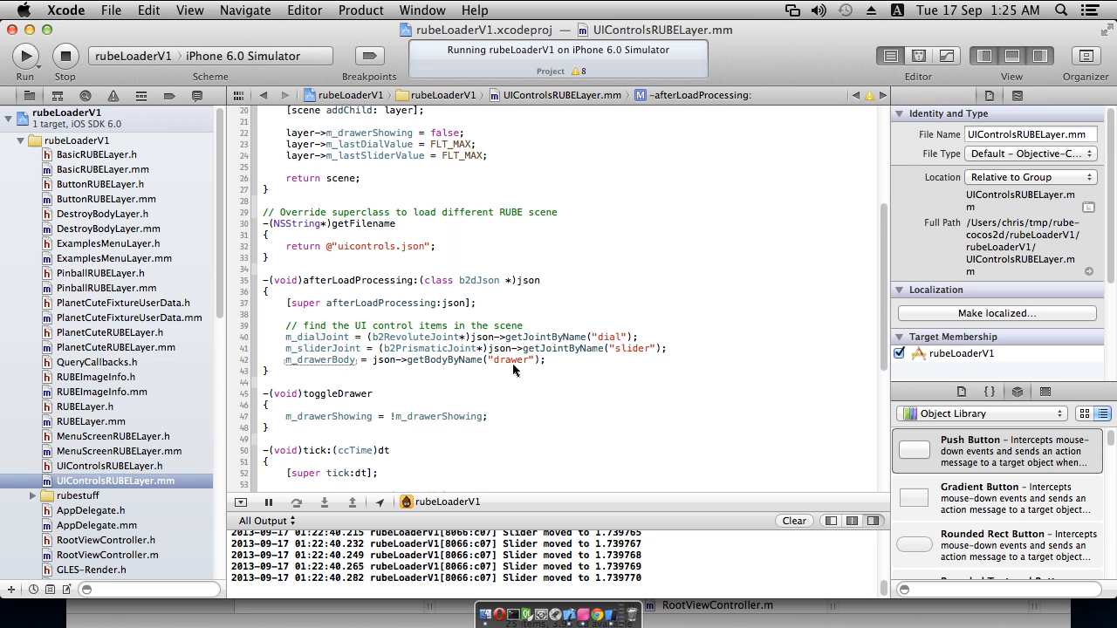
- Find the toggleDrawer method in UIControlsRUBELayer.mm and highlight its name
{"action": "scroll", "coordinate": [442, 302], "scroll_direction": "down", "scroll_amount": 3}
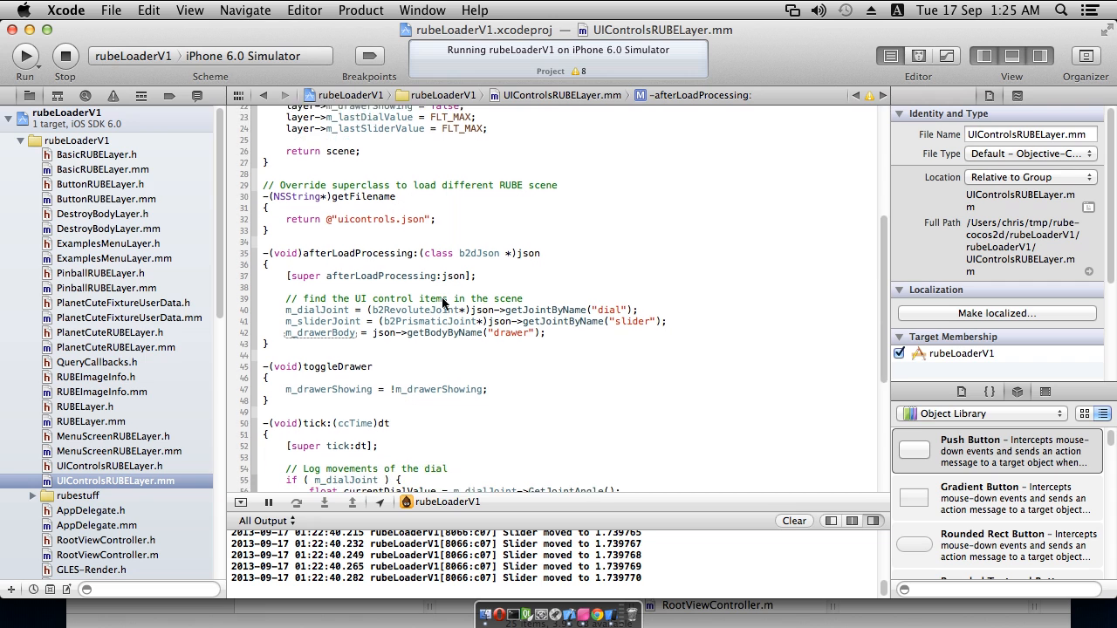
{"action": "scroll", "coordinate": [442, 302], "scroll_direction": "down", "scroll_amount": 5}
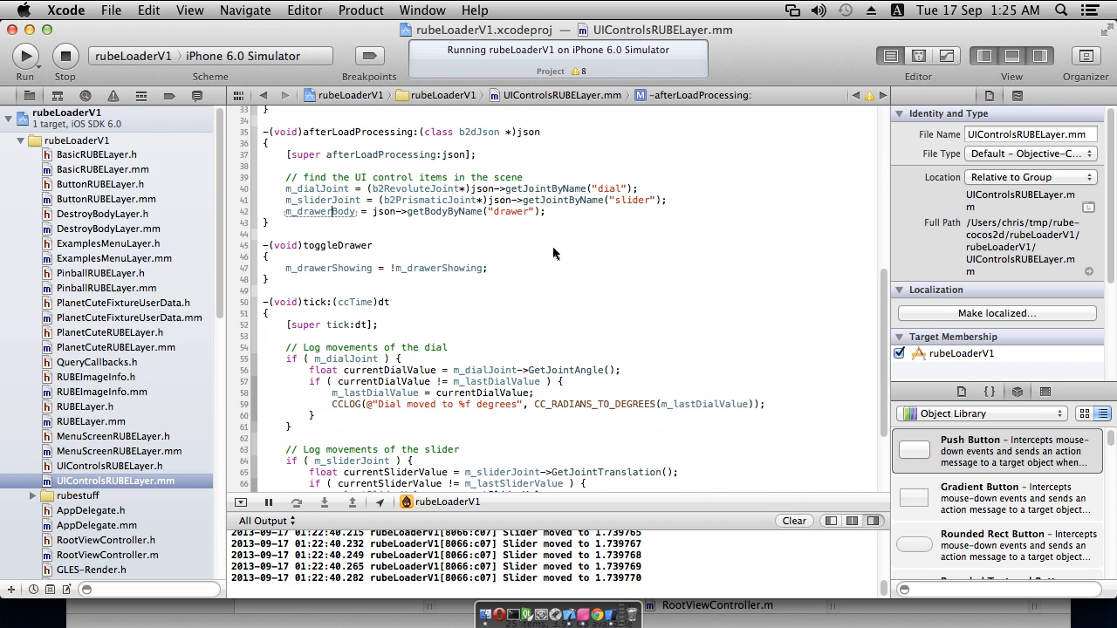
{"action": "left_click_drag", "start_coordinate": [304, 236], "coordinate": [372, 249]}
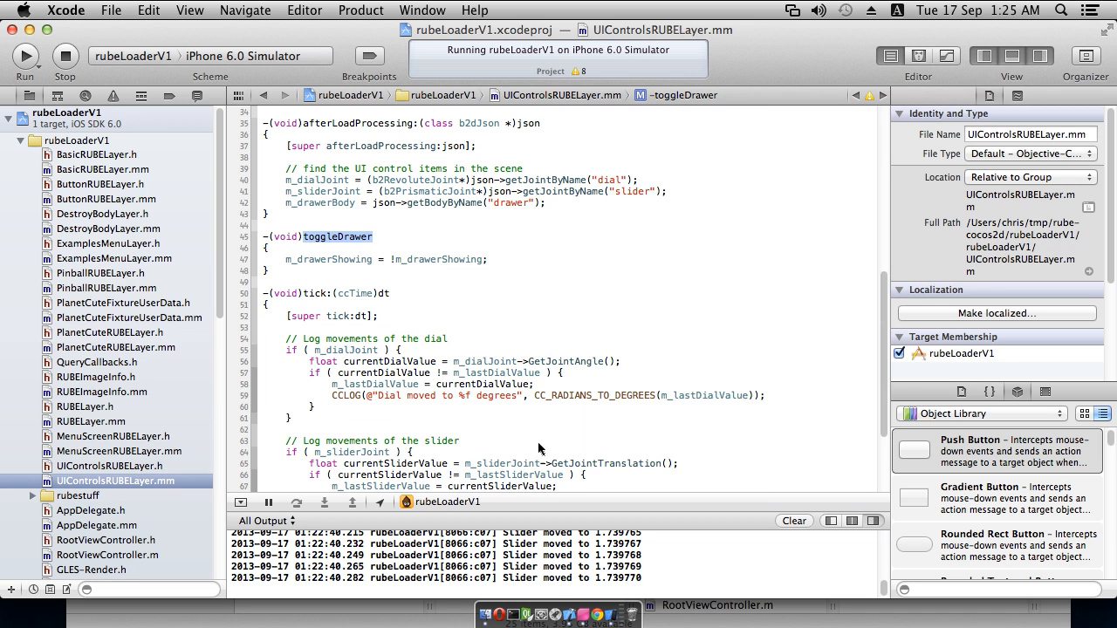
- Switch to R.U.B.E and inspect the Action property of the large red button's fixture in the uicontrols scene
{"action": "left_click", "coordinate": [583, 614]}
{"action": "right_click_drag", "start_coordinate": [511, 175], "coordinate": [485, 470]}
{"action": "right_click_drag", "start_coordinate": [488, 283], "coordinate": [487, 305]}
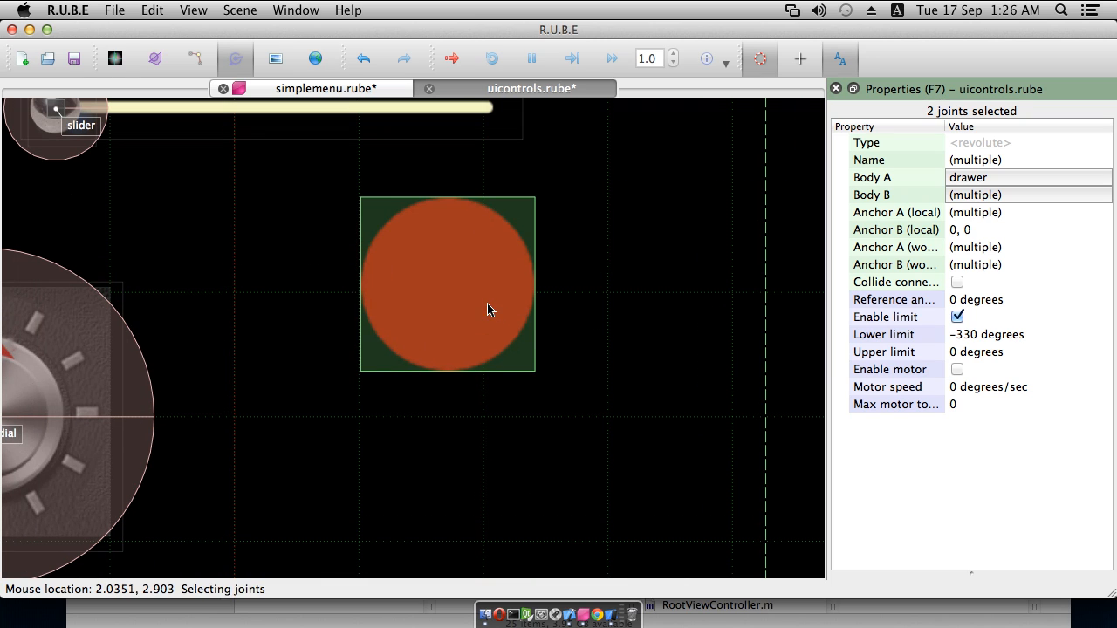
{"action": "key", "text": "f"}
{"action": "left_click", "coordinate": [404, 297]}
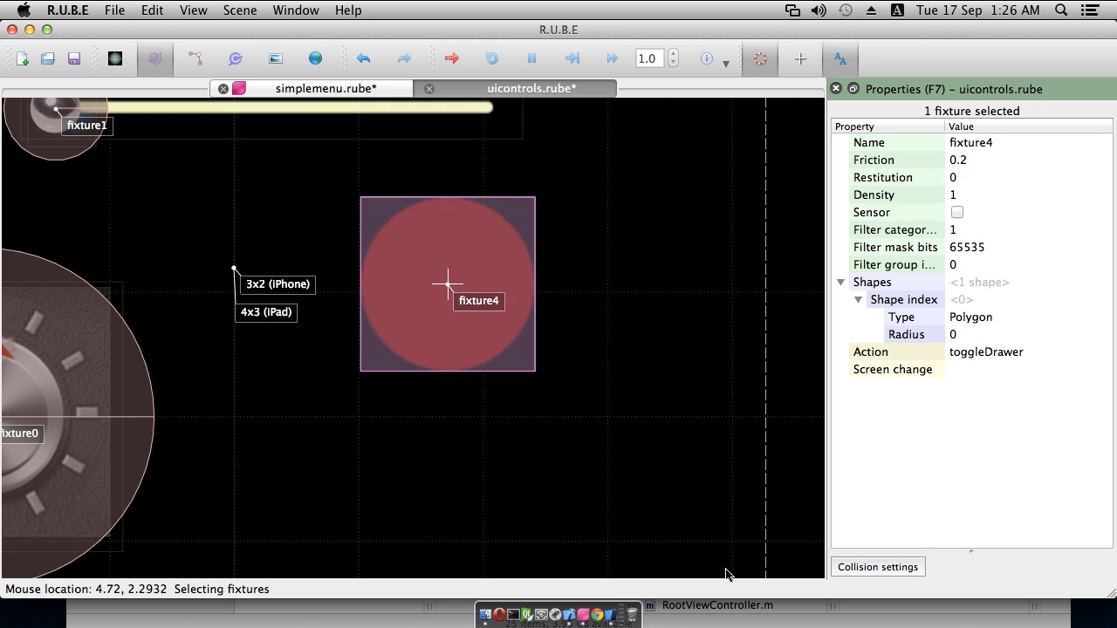
- Return to Xcode and examine how toggleDrawer flips the m_drawerShowing flag
{"action": "left_click", "coordinate": [569, 616]}
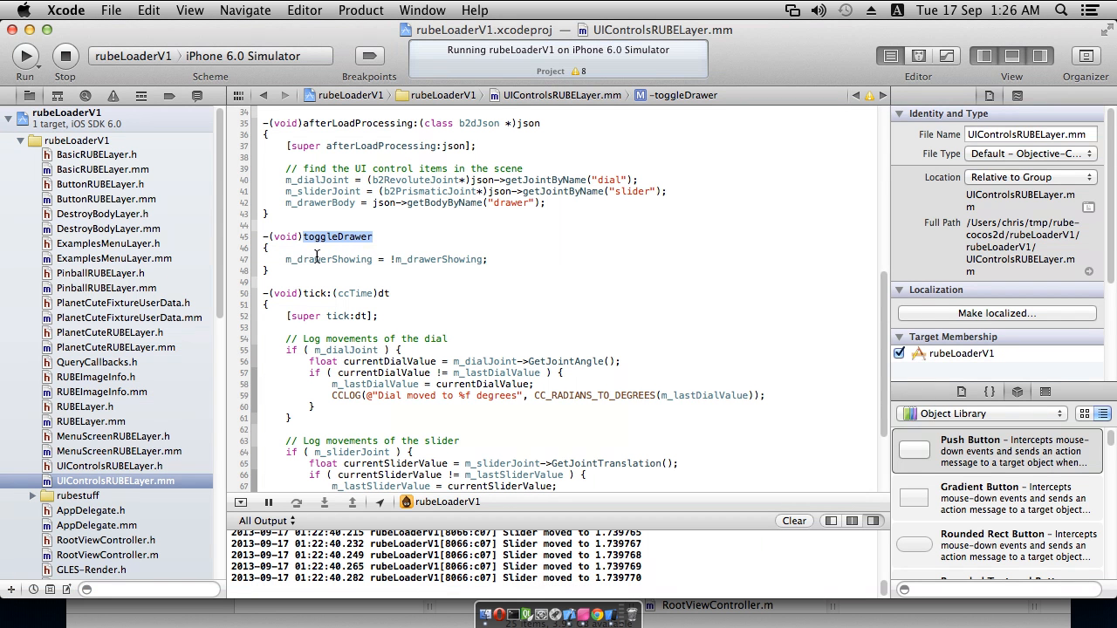
{"action": "left_click_drag", "start_coordinate": [299, 258], "coordinate": [357, 263]}
{"action": "left_click", "coordinate": [391, 277]}
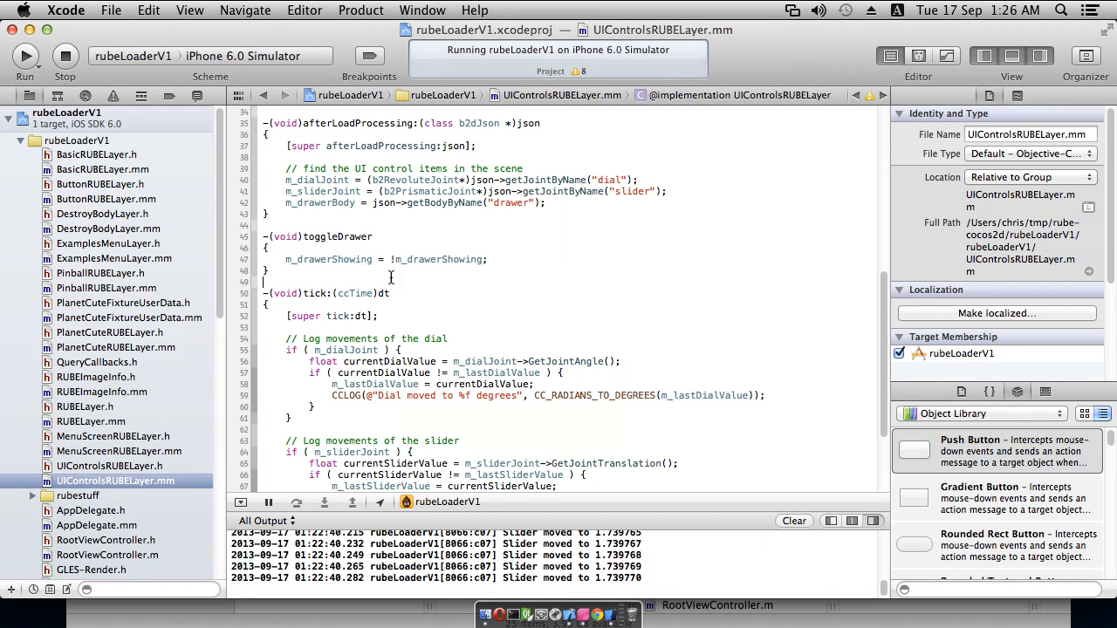
- Find the tick method in UIControlsRUBELayer.mm and highlight its call to super tick
{"action": "scroll", "coordinate": [501, 253], "scroll_direction": "down", "scroll_amount": 2}
{"action": "scroll", "coordinate": [501, 252], "scroll_direction": "down", "scroll_amount": 5}
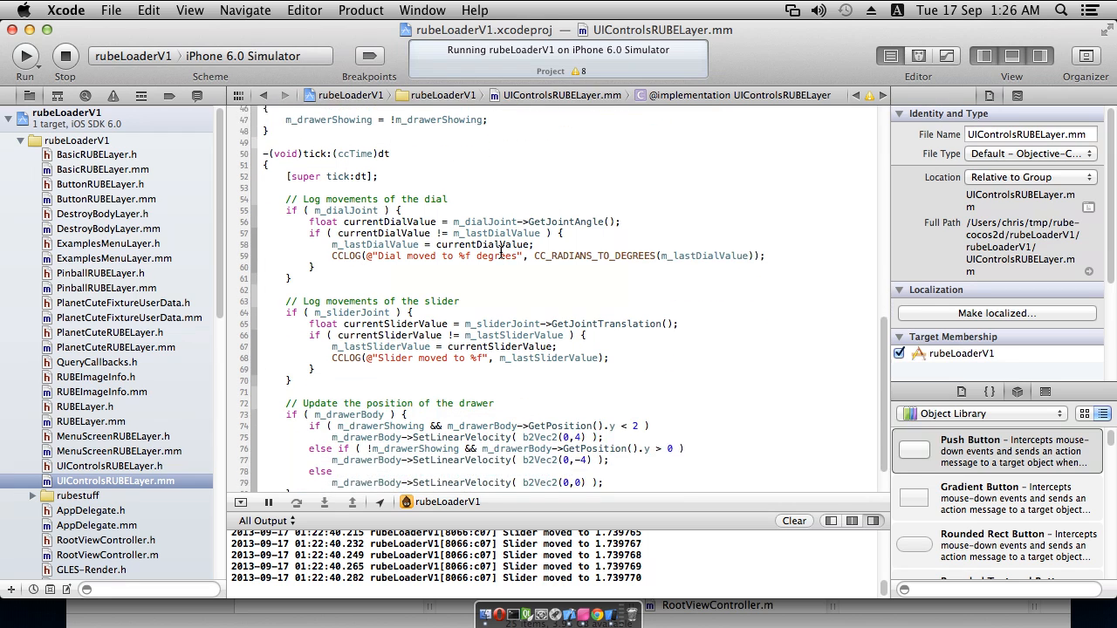
{"action": "scroll", "coordinate": [501, 253], "scroll_direction": "down", "scroll_amount": 1}
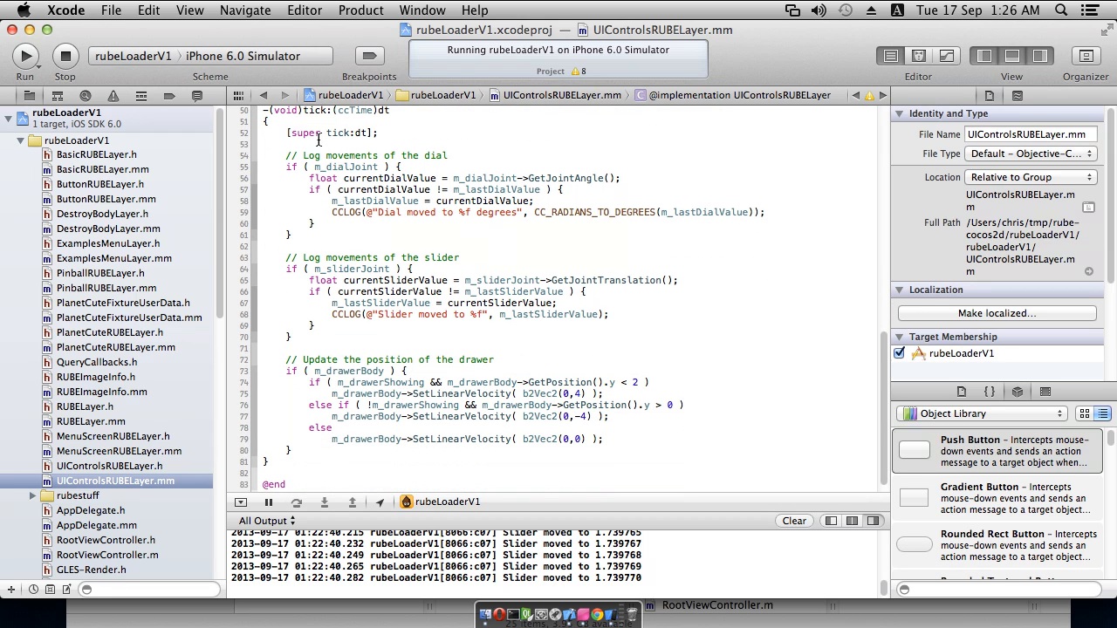
{"action": "left_click_drag", "start_coordinate": [291, 134], "coordinate": [347, 137]}
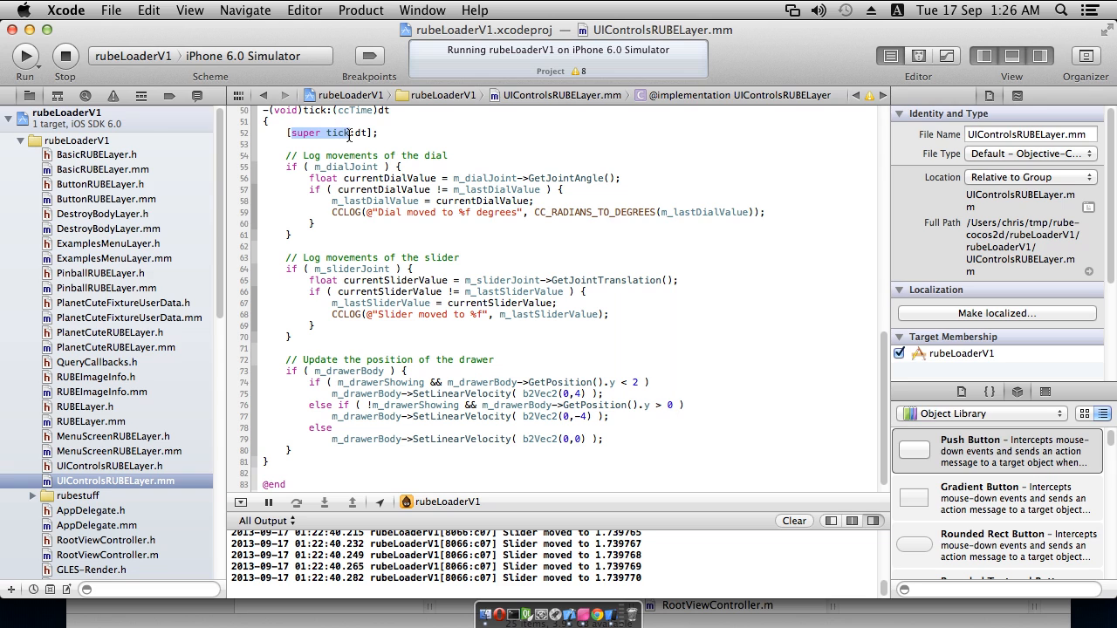
{"action": "left_click", "coordinate": [350, 133]}
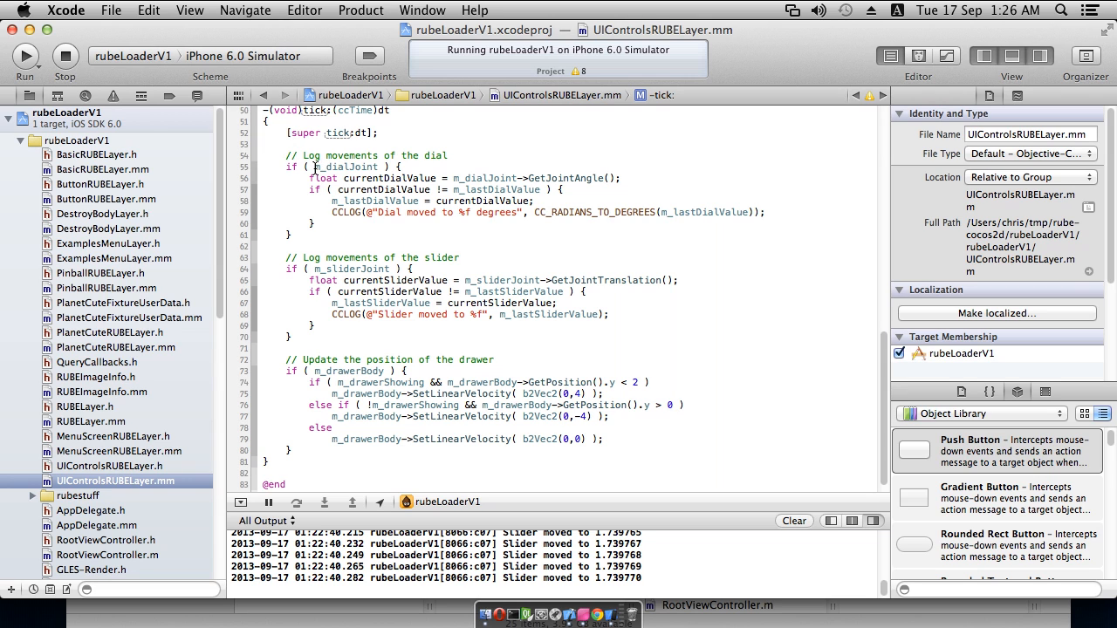
- Examine how tick checks m_dialJoint, compares its joint angle with the last value and logs the dial movement in degrees
{"action": "left_click_drag", "start_coordinate": [379, 155], "coordinate": [379, 166]}
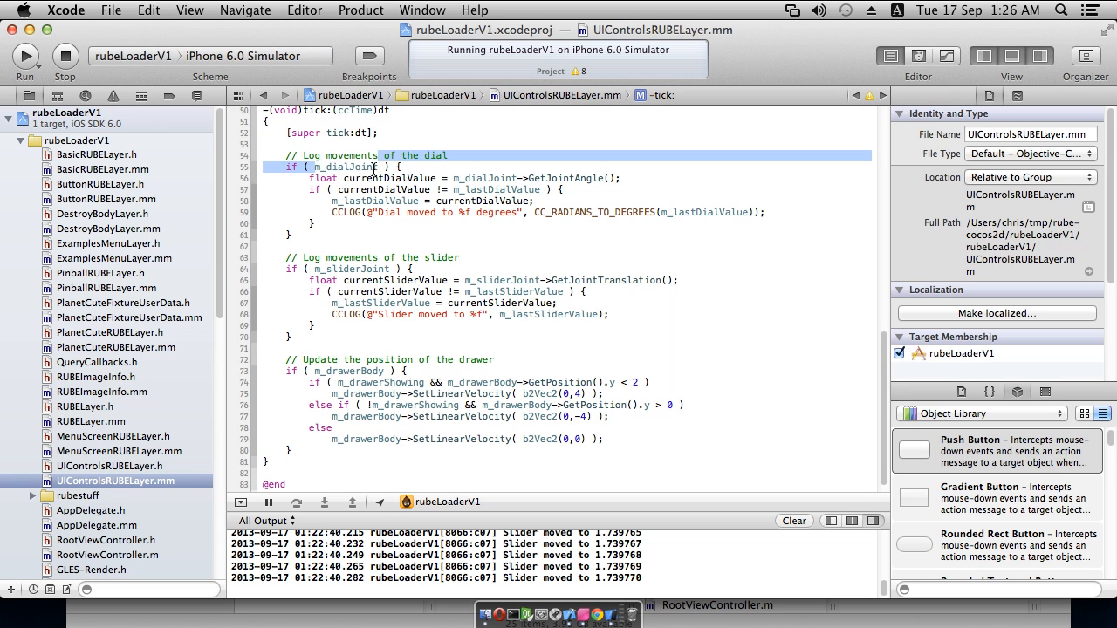
{"action": "double_click", "coordinate": [374, 167]}
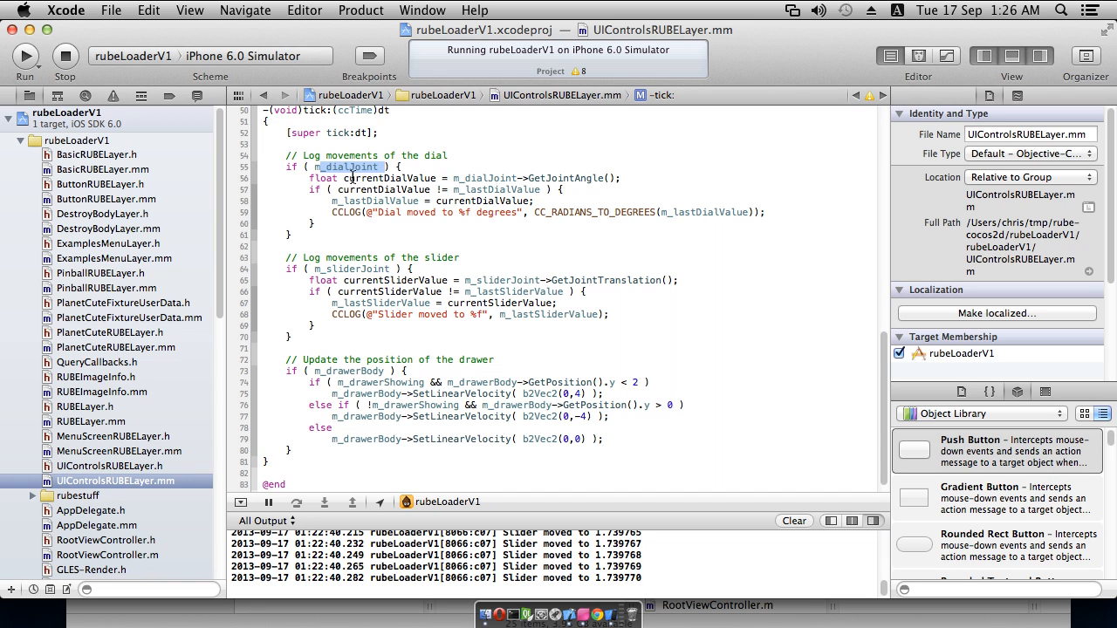
{"action": "left_click", "coordinate": [354, 178]}
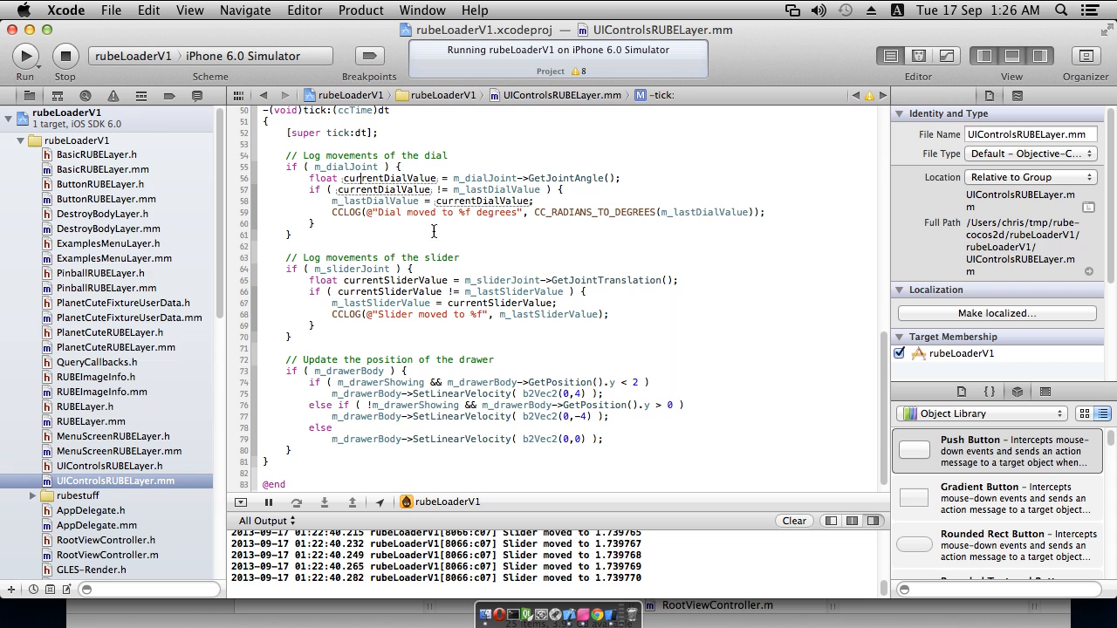
{"action": "left_click_drag", "start_coordinate": [381, 215], "coordinate": [520, 212]}
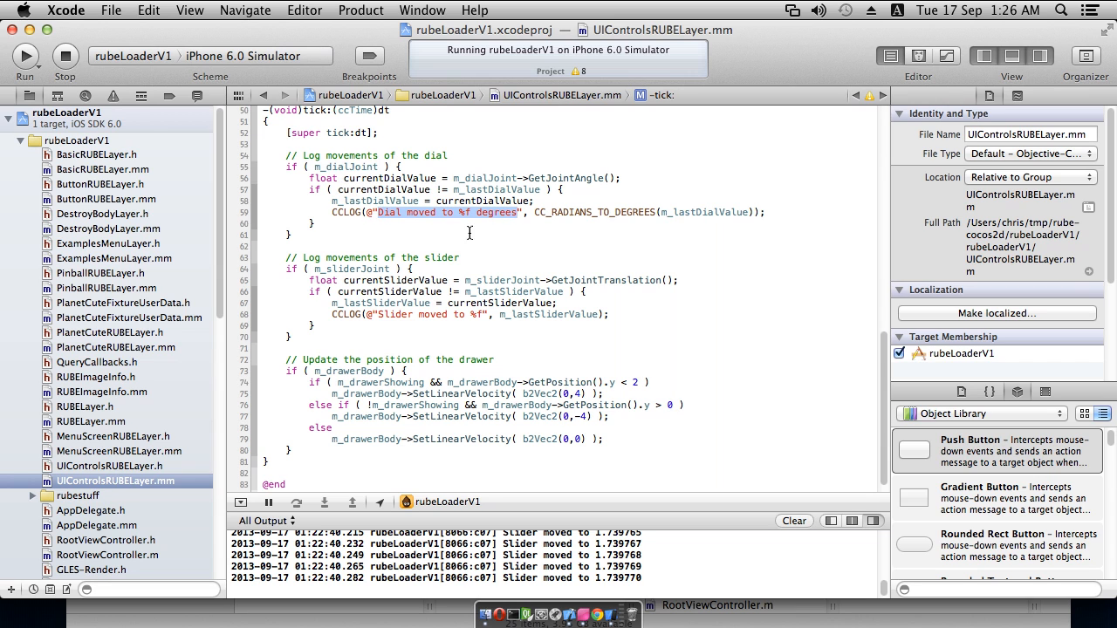
{"action": "left_click", "coordinate": [457, 225]}
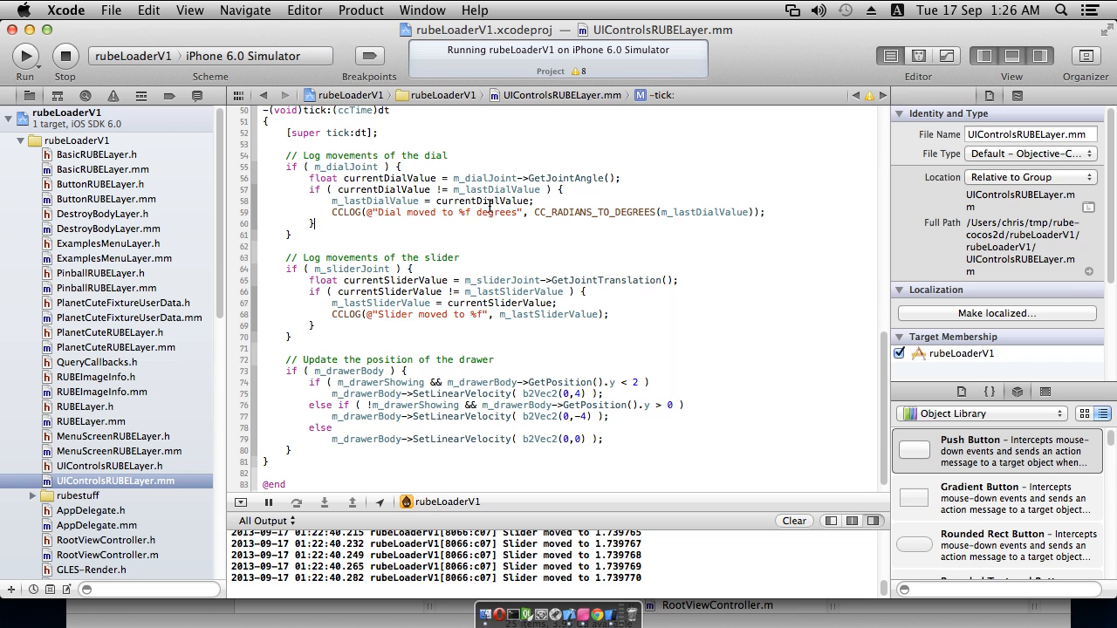
- Examine how tick reads the slider joint with GetJointTranslation and logs the slider movement
{"action": "left_click", "coordinate": [371, 269]}
{"action": "left_click_drag", "start_coordinate": [378, 317], "coordinate": [463, 316]}
{"action": "left_click", "coordinate": [463, 317]}
{"action": "left_click_drag", "start_coordinate": [551, 280], "coordinate": [616, 282]}
{"action": "left_click", "coordinate": [588, 297]}
- Examine how tick moves m_drawerBody with SetLinearVelocity depending on m_drawerShowing and the body's y position
{"action": "scroll", "coordinate": [608, 299], "scroll_direction": "down", "scroll_amount": 1}
{"action": "left_click_drag", "start_coordinate": [315, 364], "coordinate": [392, 363]}
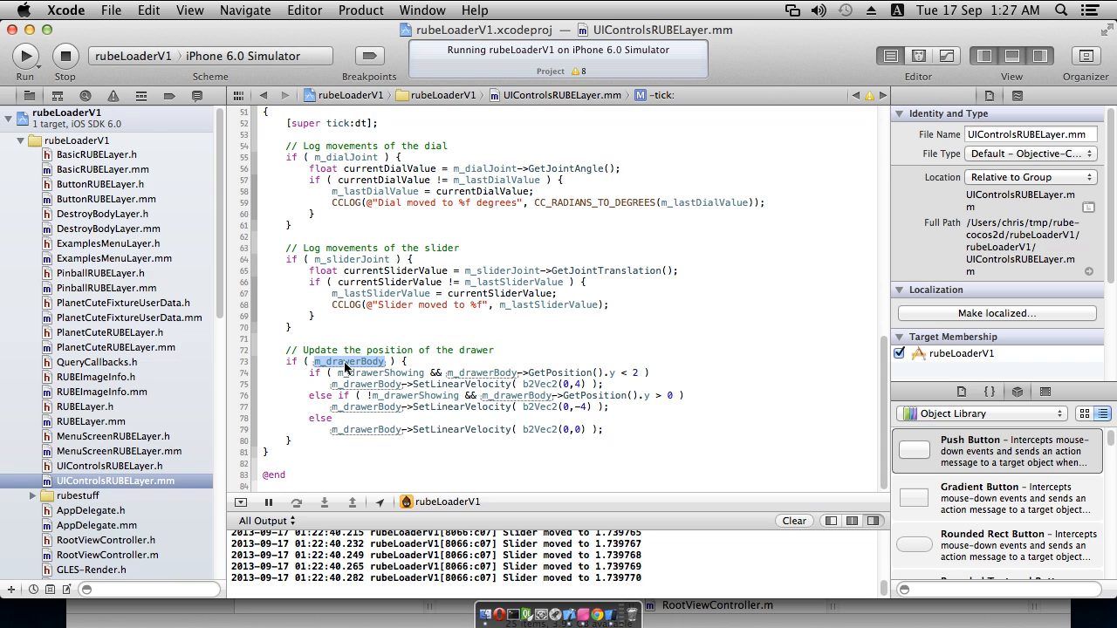
{"action": "left_click", "coordinate": [372, 364]}
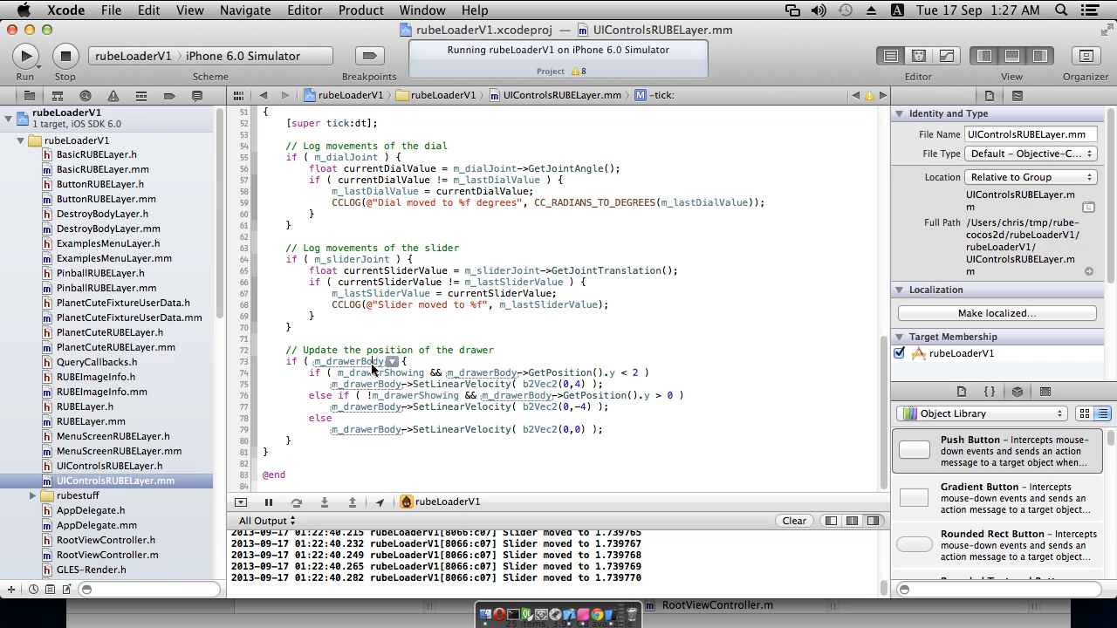
{"action": "double_click", "coordinate": [316, 363]}
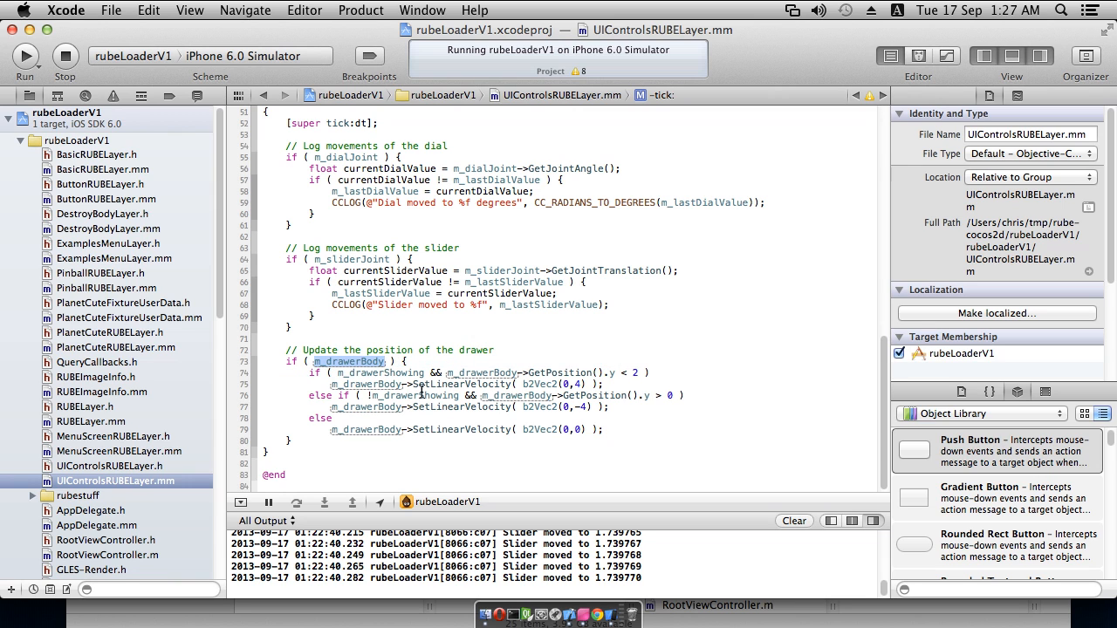
{"action": "double_click", "coordinate": [411, 373]}
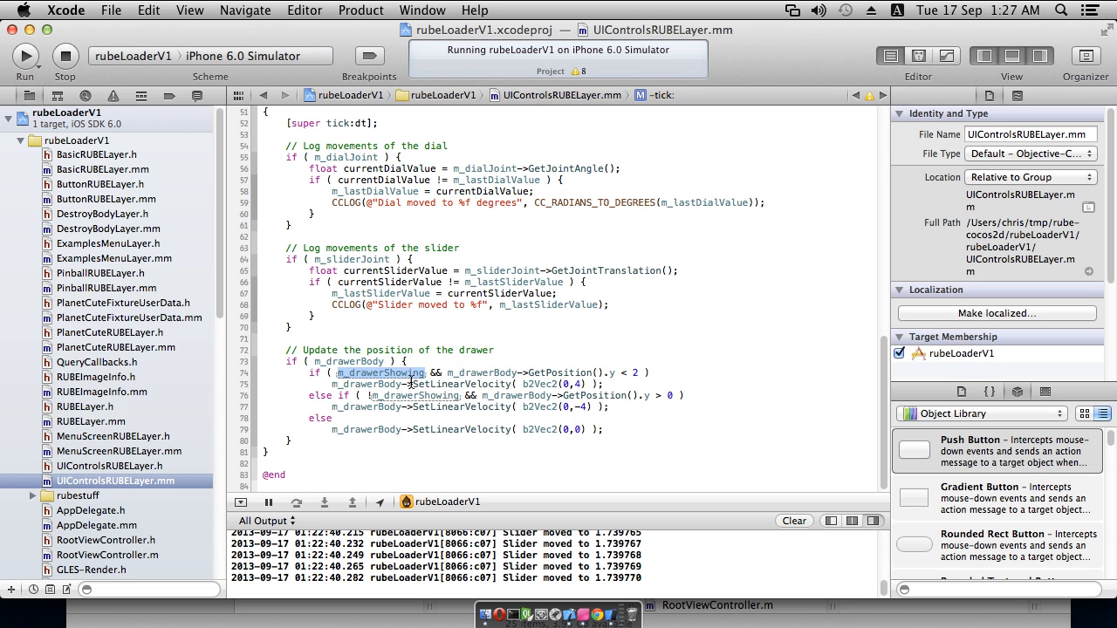
{"action": "mouse_move", "coordinate": [401, 374]}
{"action": "left_click_drag", "start_coordinate": [447, 373], "coordinate": [650, 374]}
{"action": "left_click", "coordinate": [603, 385]}
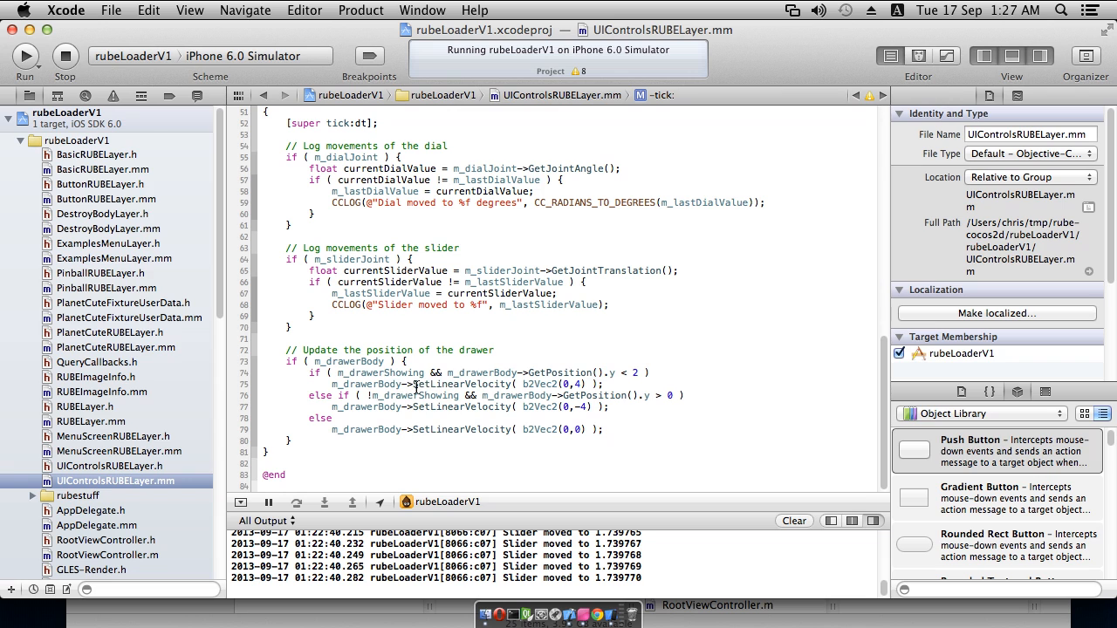
{"action": "left_click_drag", "start_coordinate": [413, 384], "coordinate": [488, 384]}
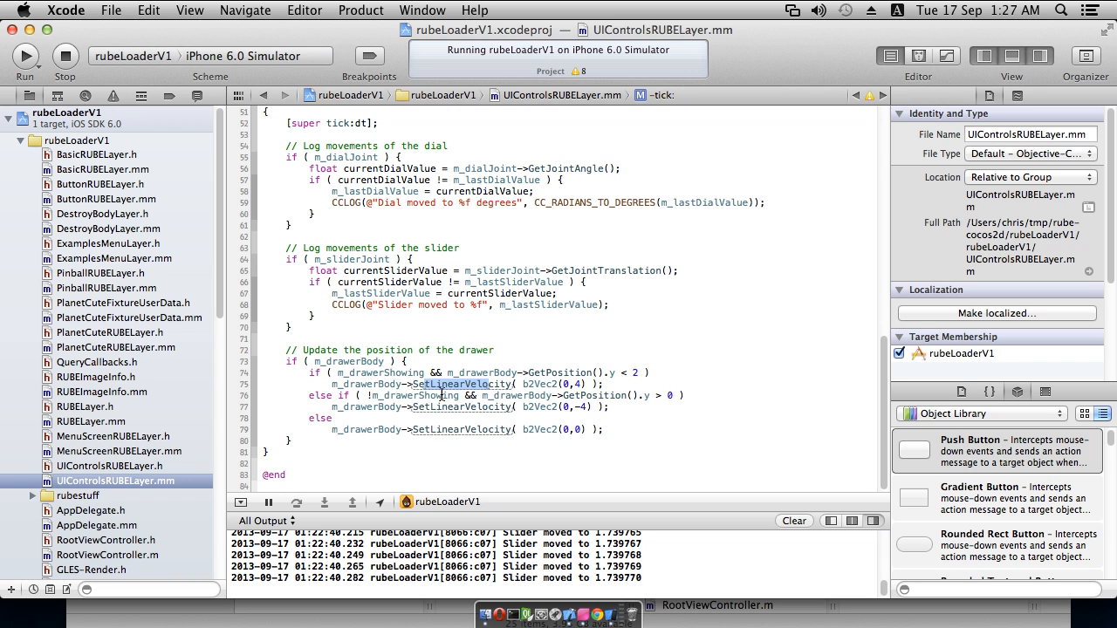
{"action": "left_click", "coordinate": [410, 441]}
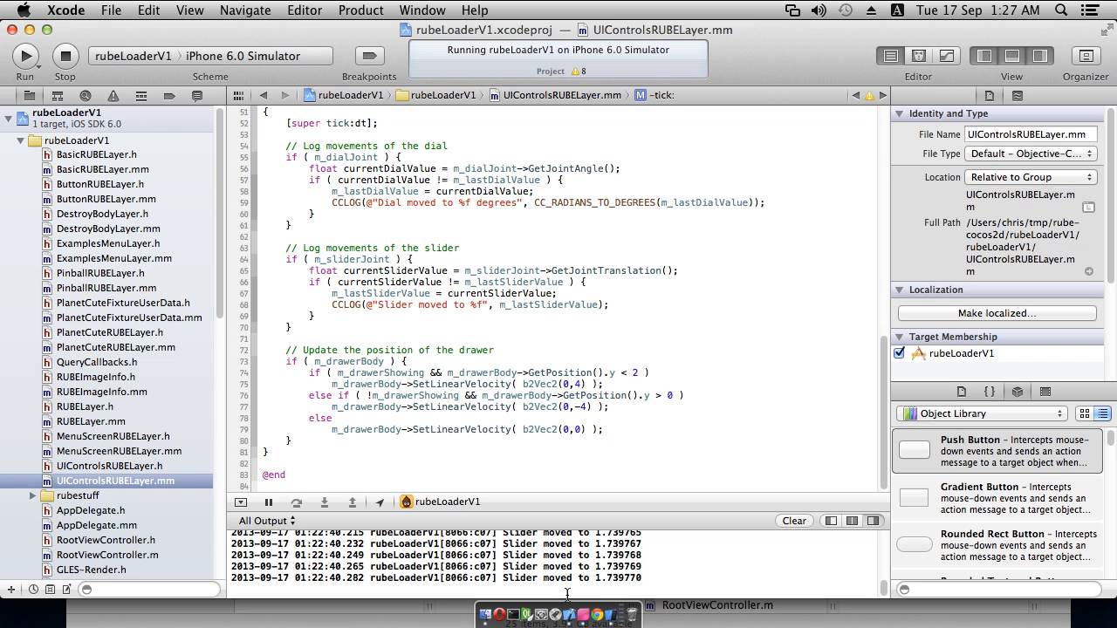
- Switch to R.U.B.E and inspect the wooden drawer with its two dials in the uicontrols scene
{"action": "scroll", "coordinate": [471, 394], "scroll_direction": "up", "scroll_amount": 3}
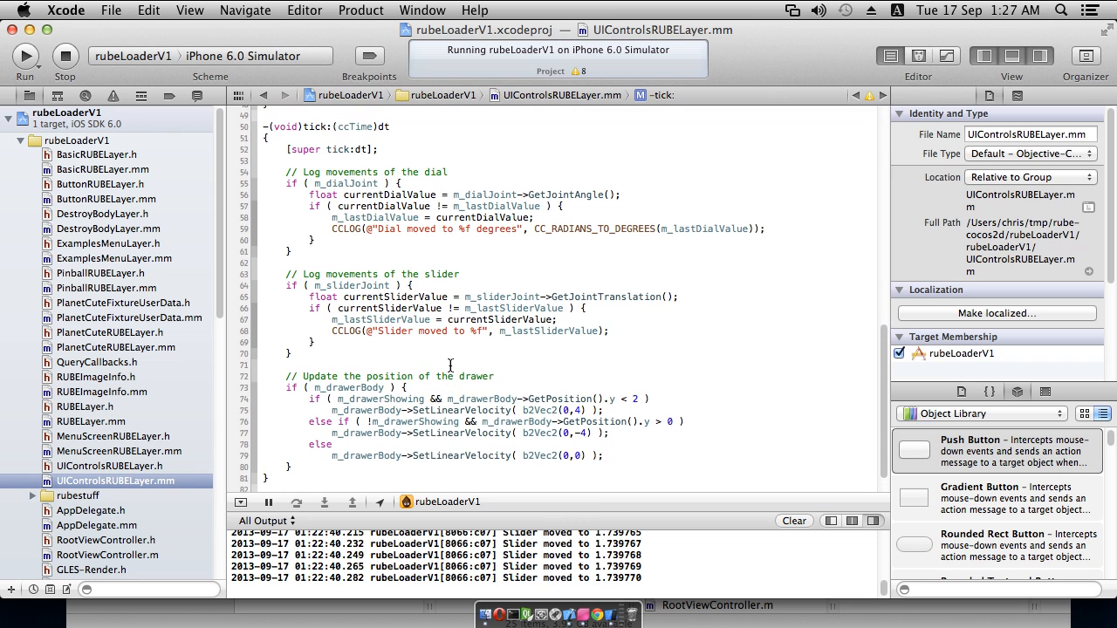
{"action": "left_click", "coordinate": [582, 611]}
{"action": "scroll", "coordinate": [529, 444], "scroll_direction": "down", "scroll_amount": 2}
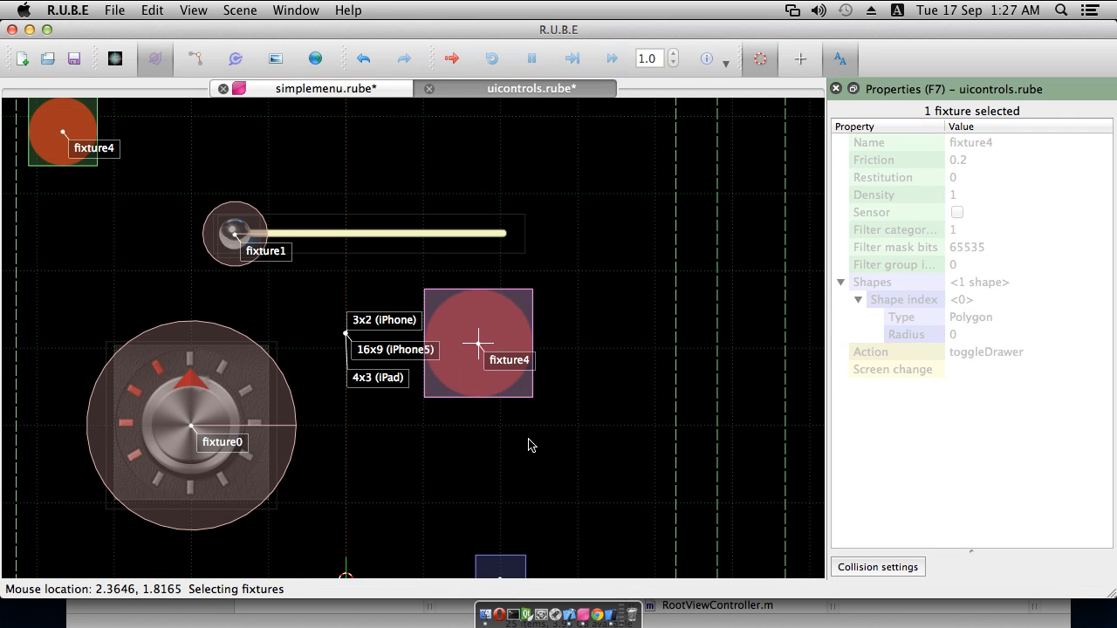
{"action": "scroll", "coordinate": [543, 385], "scroll_direction": "down", "scroll_amount": 2}
{"action": "scroll", "coordinate": [543, 385], "scroll_direction": "down", "scroll_amount": 4}
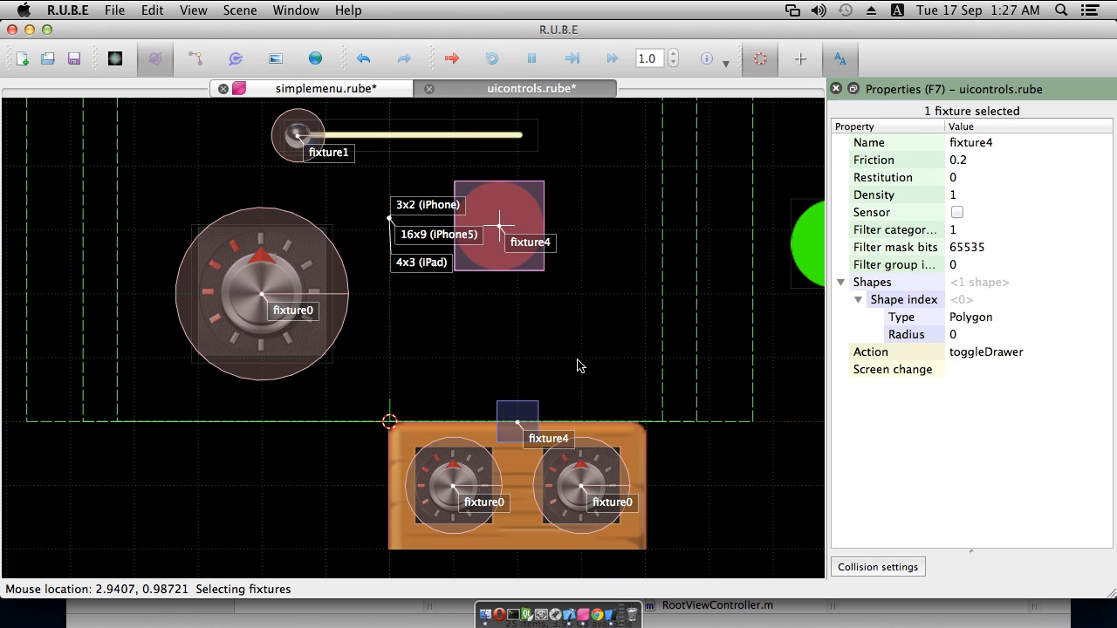
- Switch to the iOS Simulator and test the large red button by opening and closing the drawer repeatedly
{"action": "left_click", "coordinate": [611, 616]}
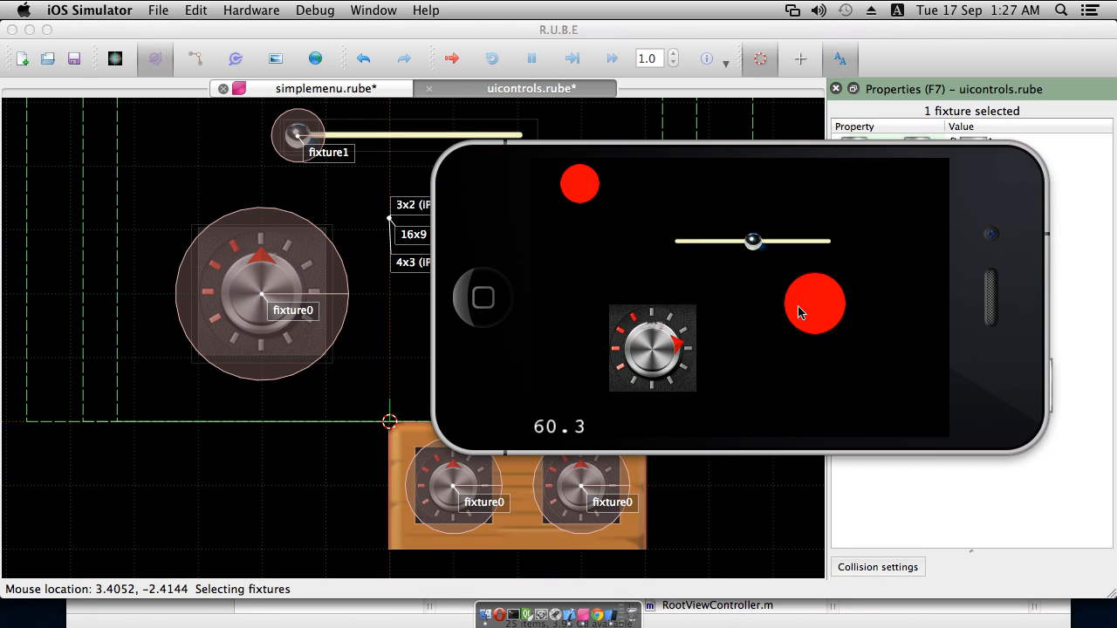
{"action": "left_click", "coordinate": [828, 305]}
{"action": "left_click", "coordinate": [828, 305]}
{"action": "left_click", "coordinate": [828, 304]}
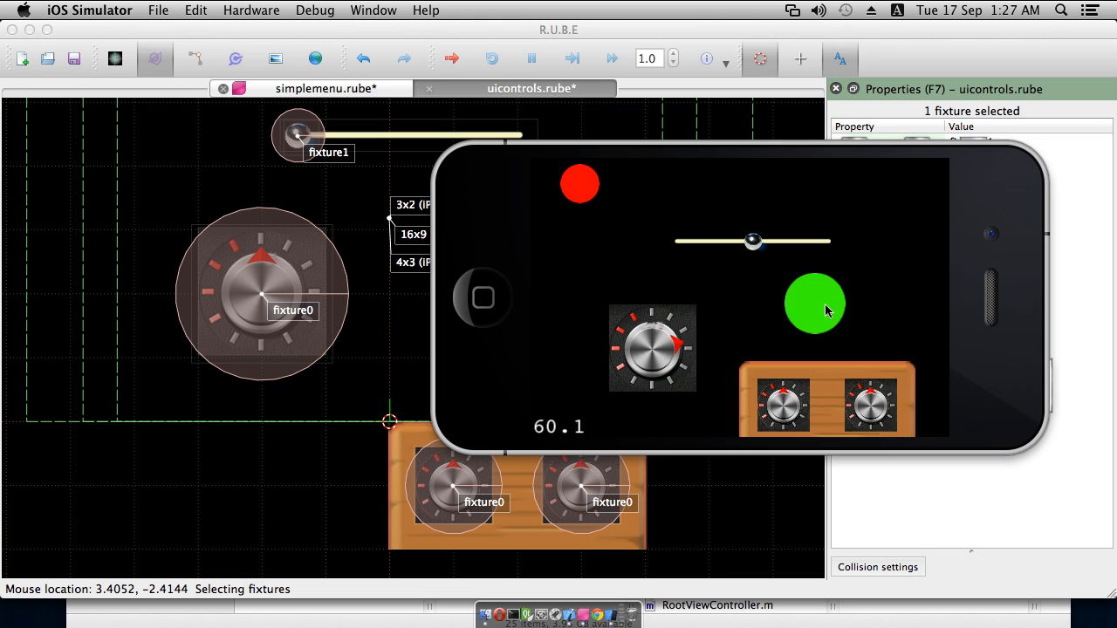
{"action": "left_click", "coordinate": [822, 313]}
{"action": "left_click", "coordinate": [822, 313]}
{"action": "left_click", "coordinate": [823, 313]}
{"action": "left_click", "coordinate": [822, 313]}
{"action": "left_click", "coordinate": [822, 314]}
{"action": "left_click", "coordinate": [822, 314]}
{"action": "left_click", "coordinate": [820, 307]}
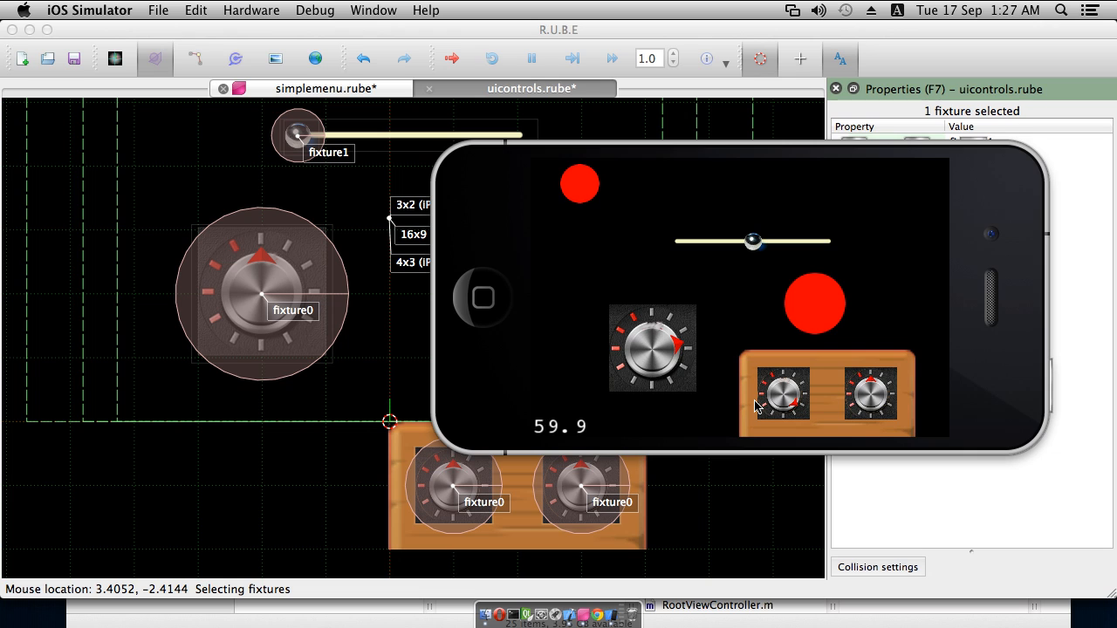
{"action": "left_click", "coordinate": [807, 309]}
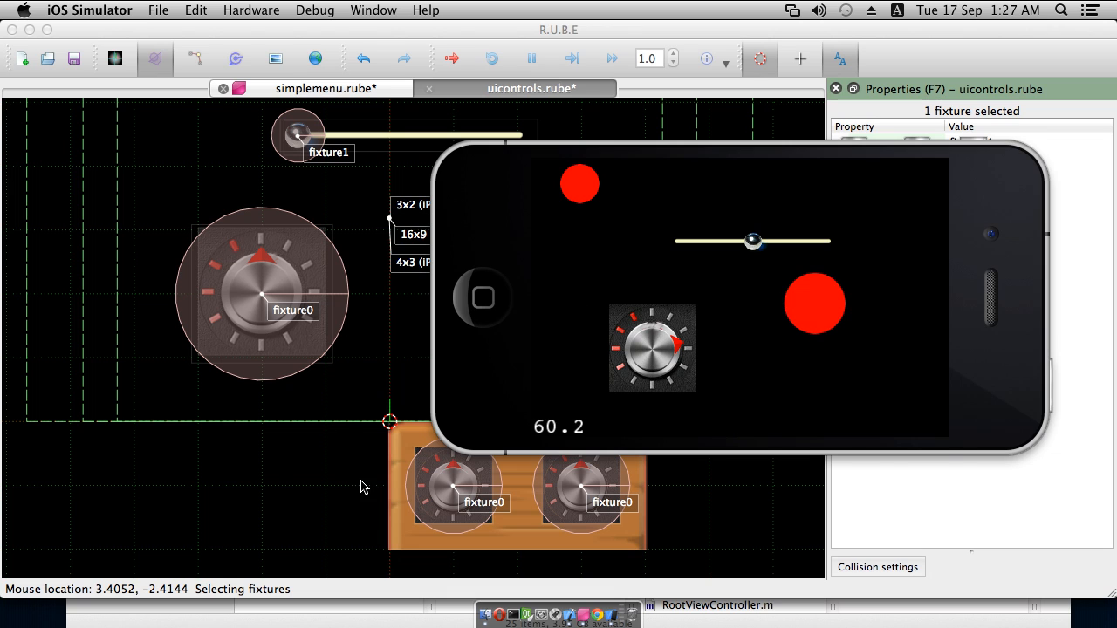
- Dismiss the simulator and return to Xcode to review the tick method in UIControlsRUBELayer.mm
{"action": "key", "text": "super+q"}
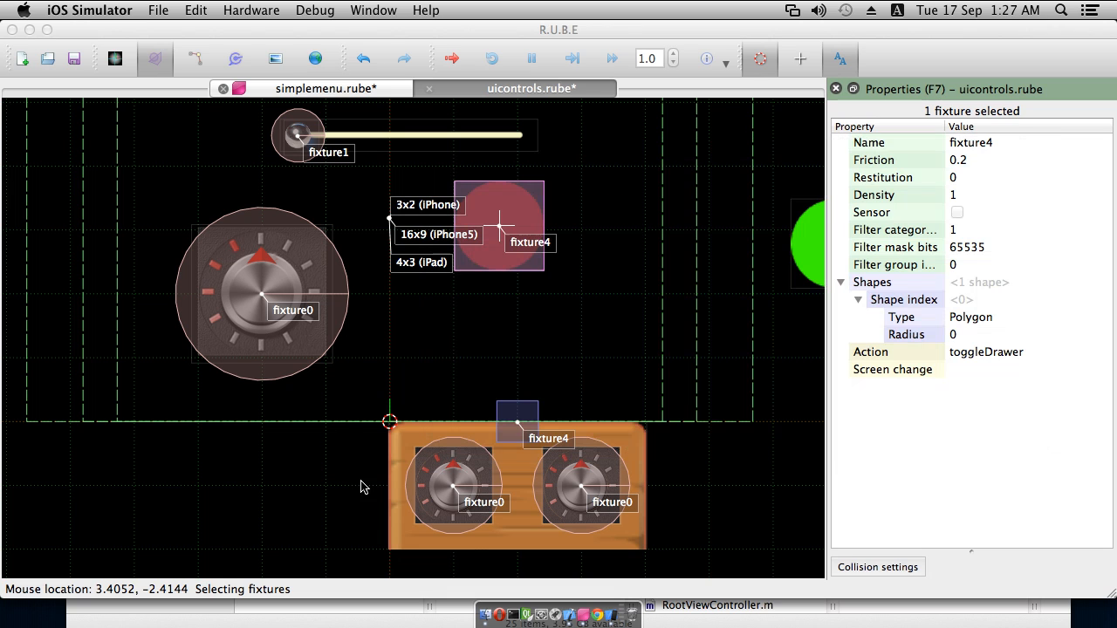
{"action": "left_click", "coordinate": [568, 617]}
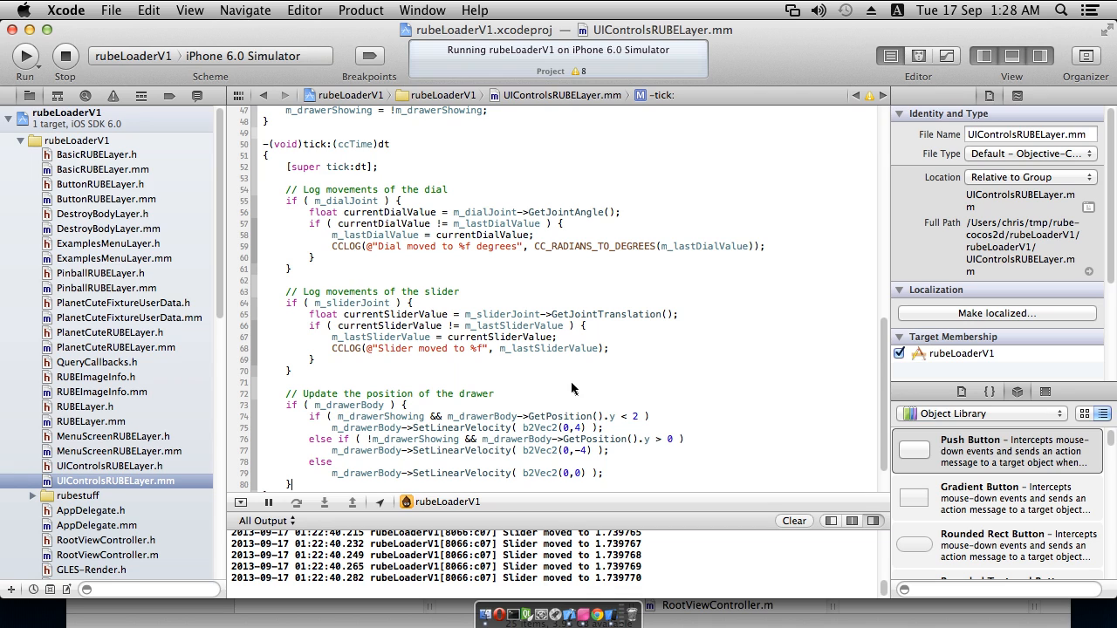
{"action": "scroll", "coordinate": [619, 348], "scroll_direction": "down", "scroll_amount": 2}
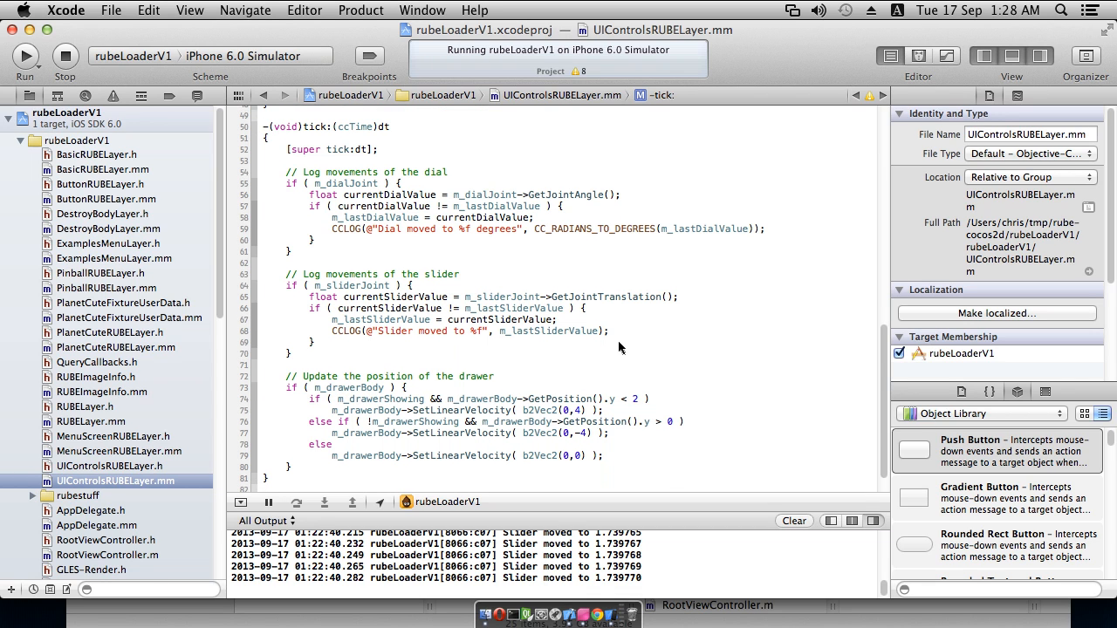